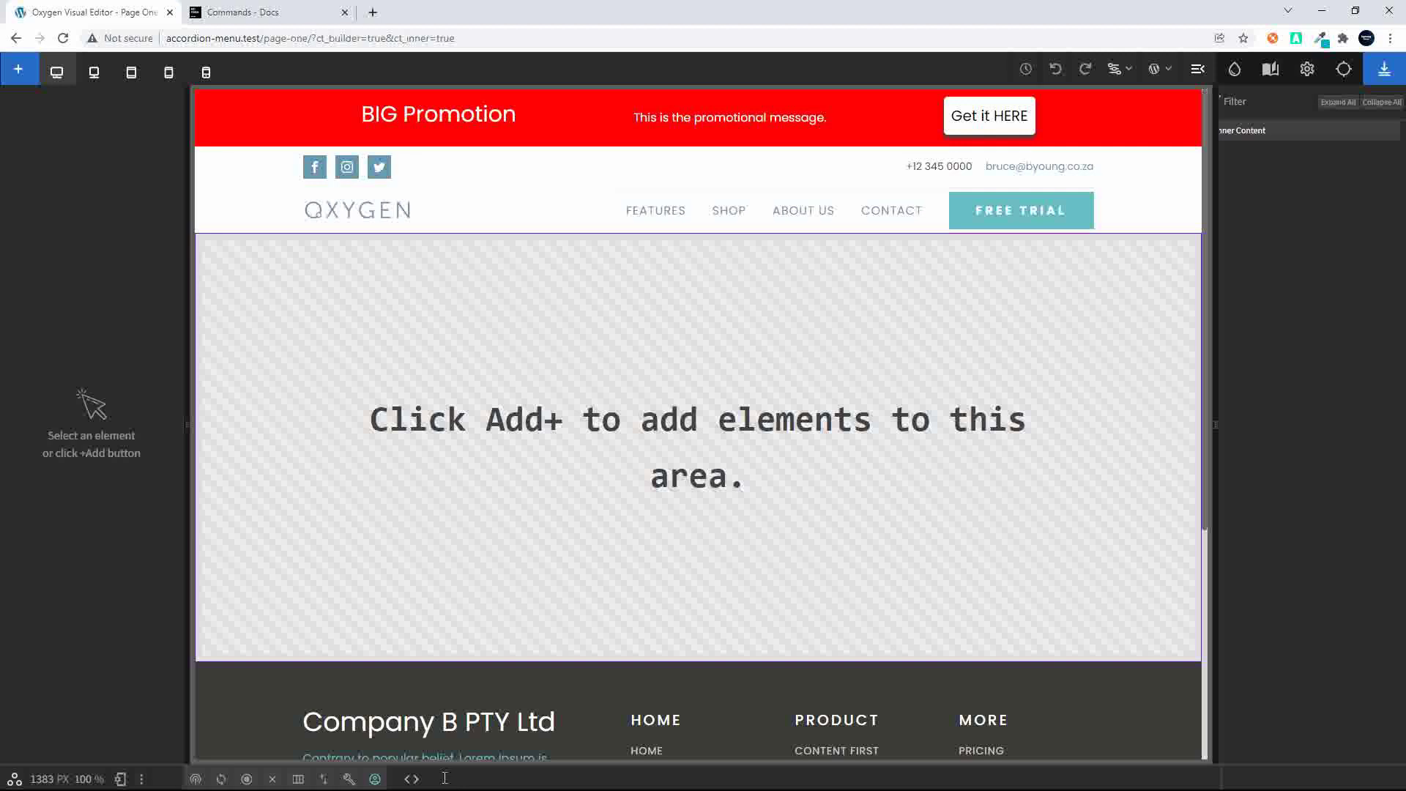
# Add a section to the empty page content by running the command "section".
pyautogui.click(444, 777)
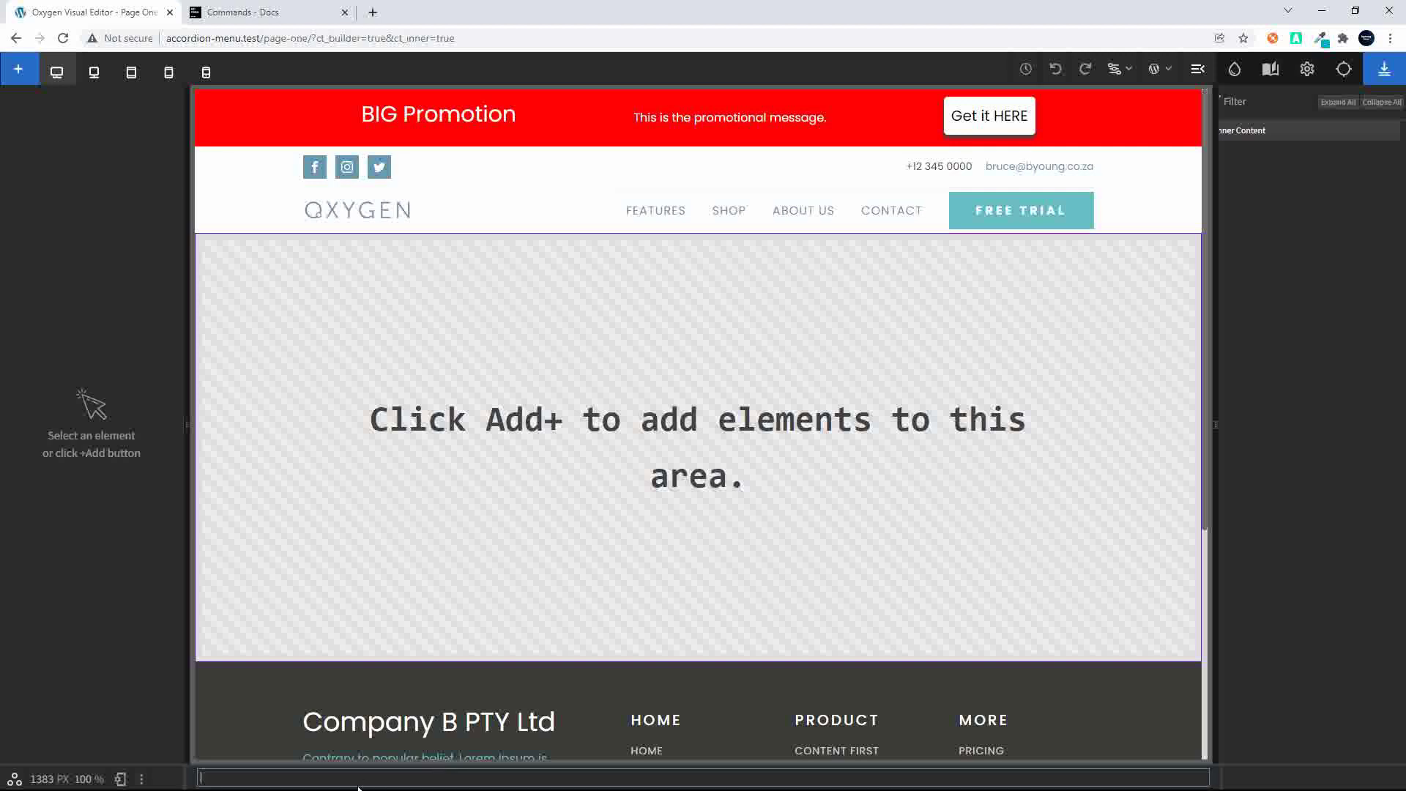
pyautogui.write('section')
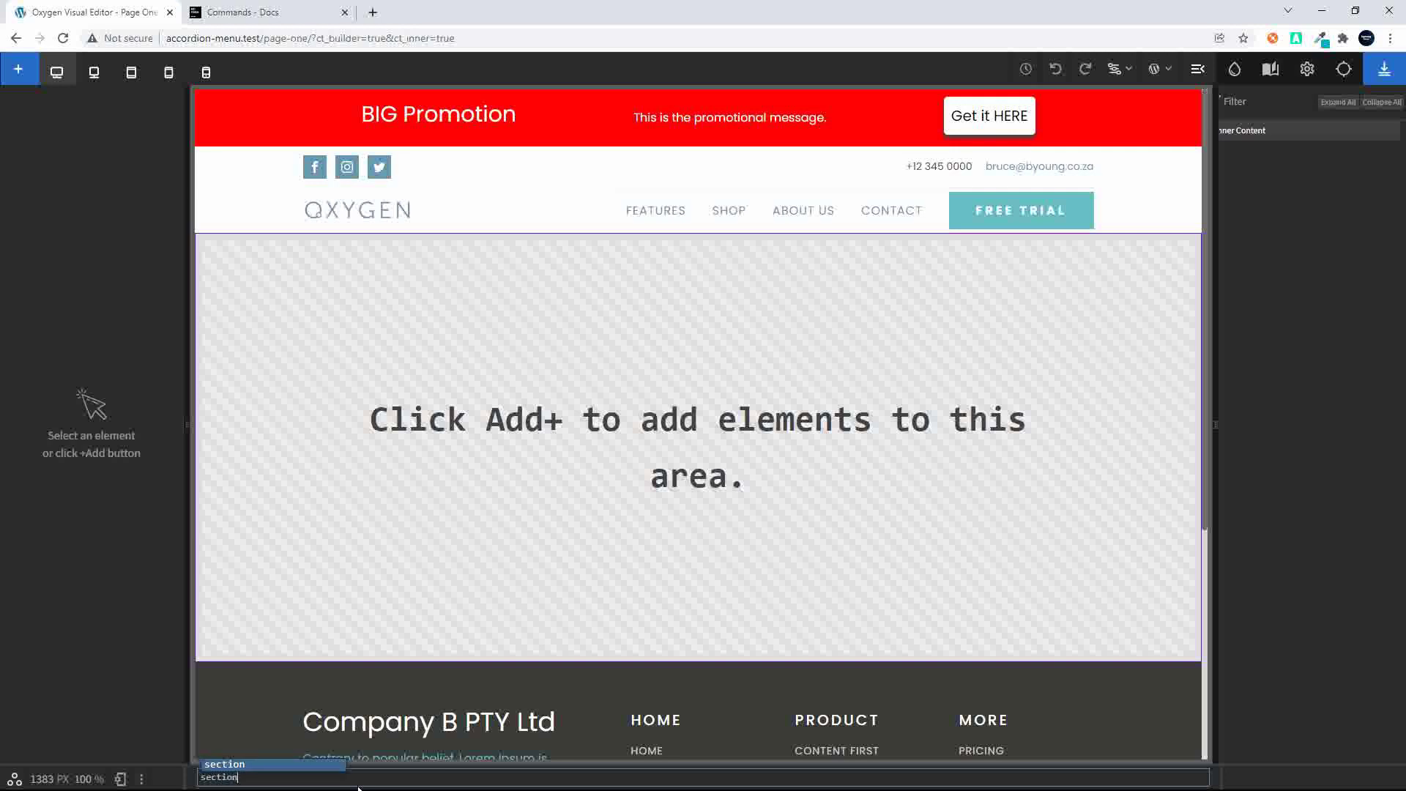
pyautogui.press('Return')
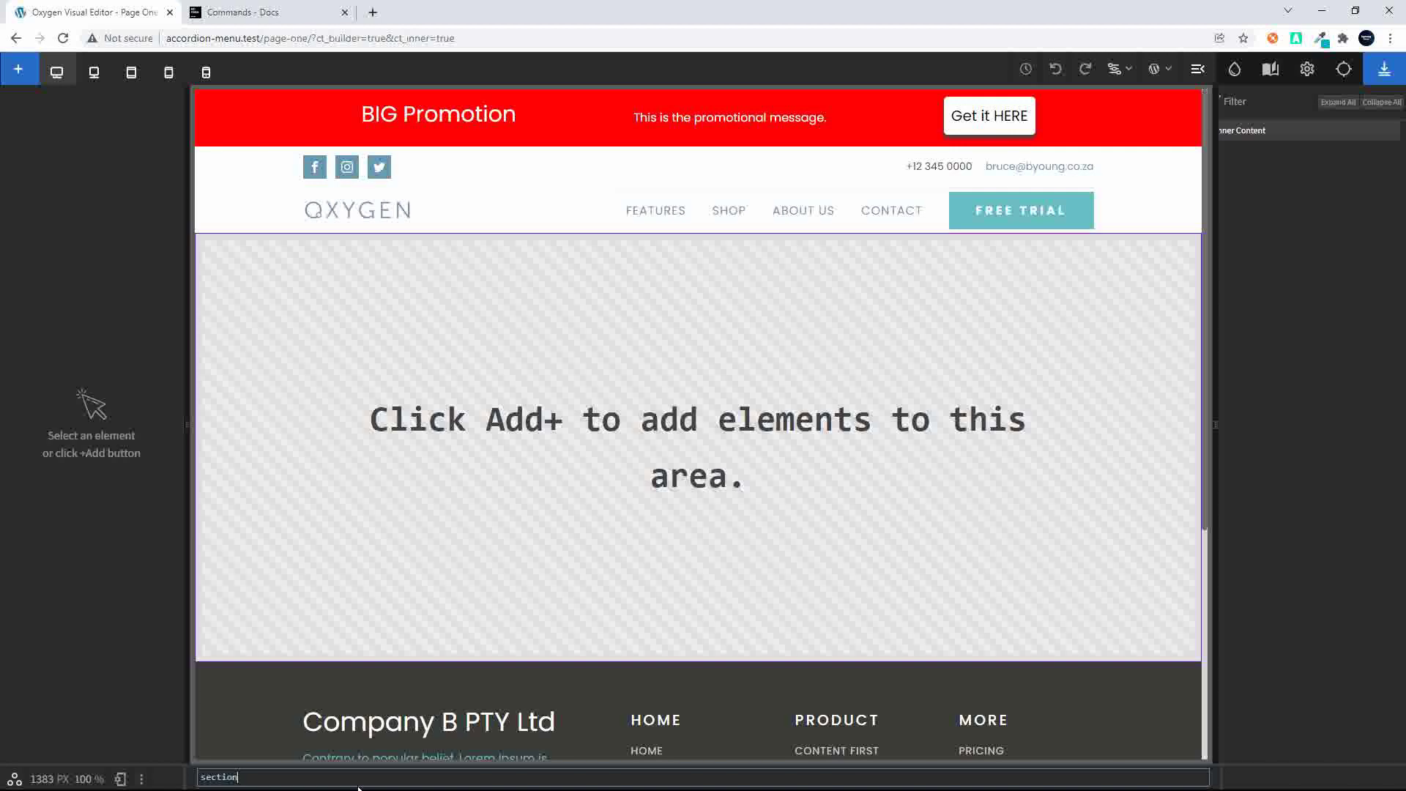
pyautogui.press('Return')
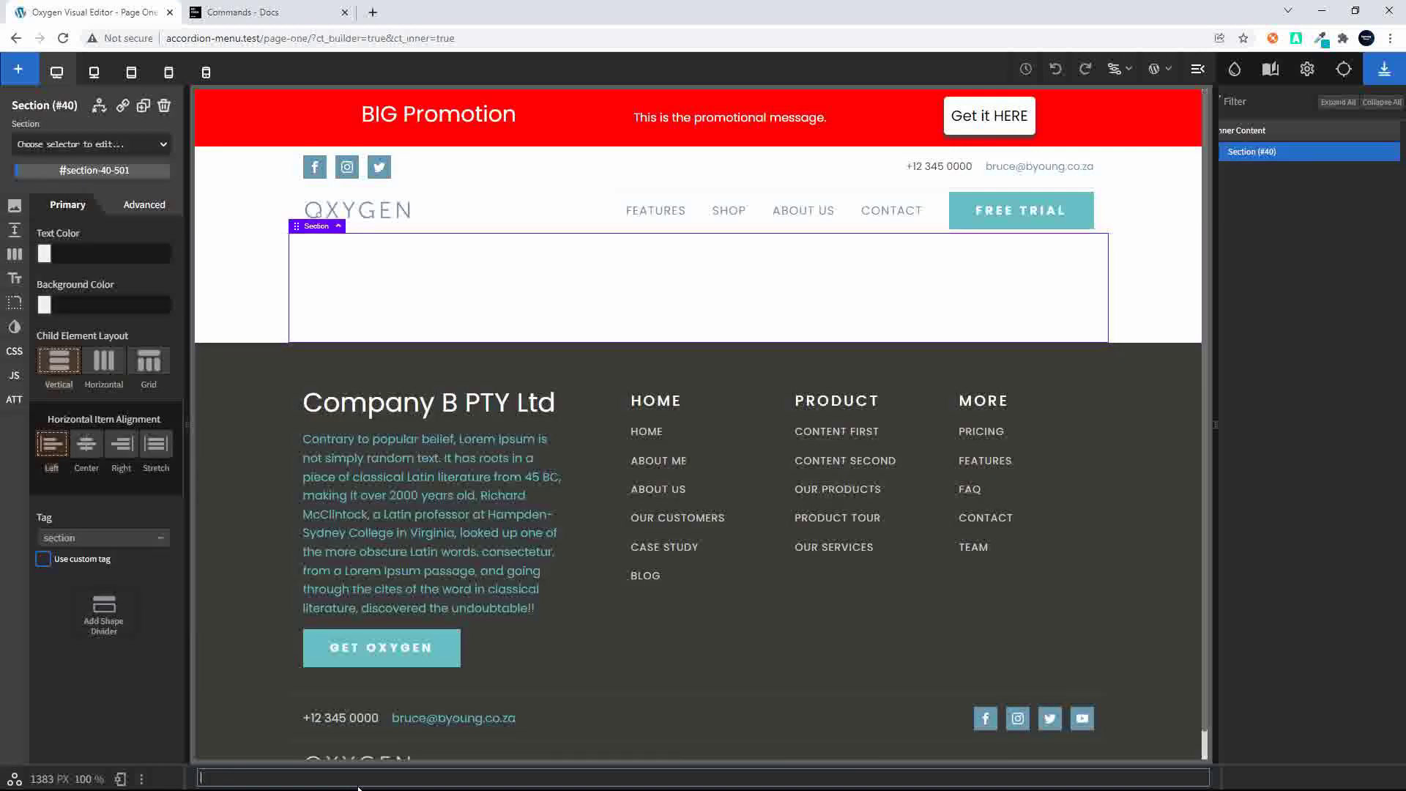
# Add two more sections with the command "section*2" and widen the structure area to show the full element tree.
pyautogui.write('section')
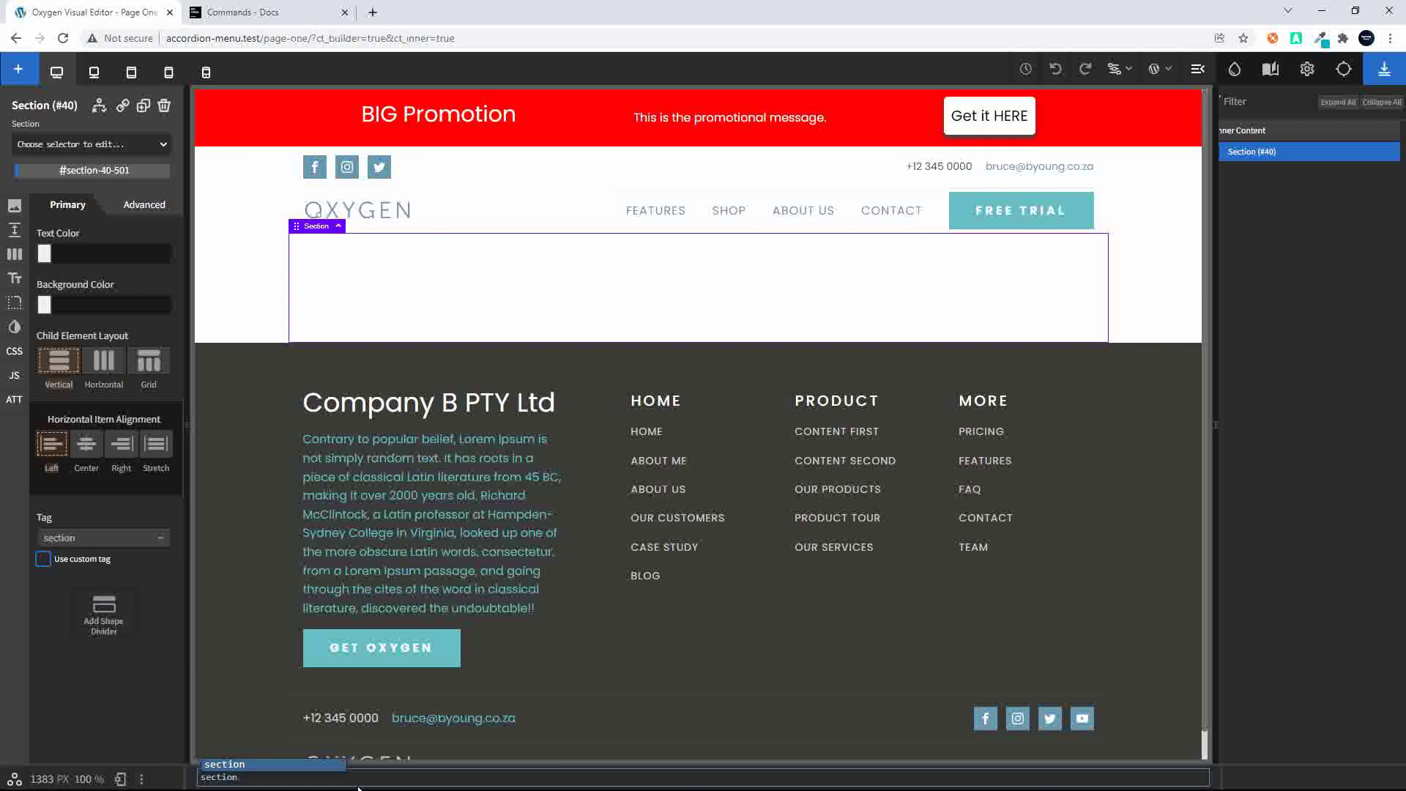
pyautogui.write('*')
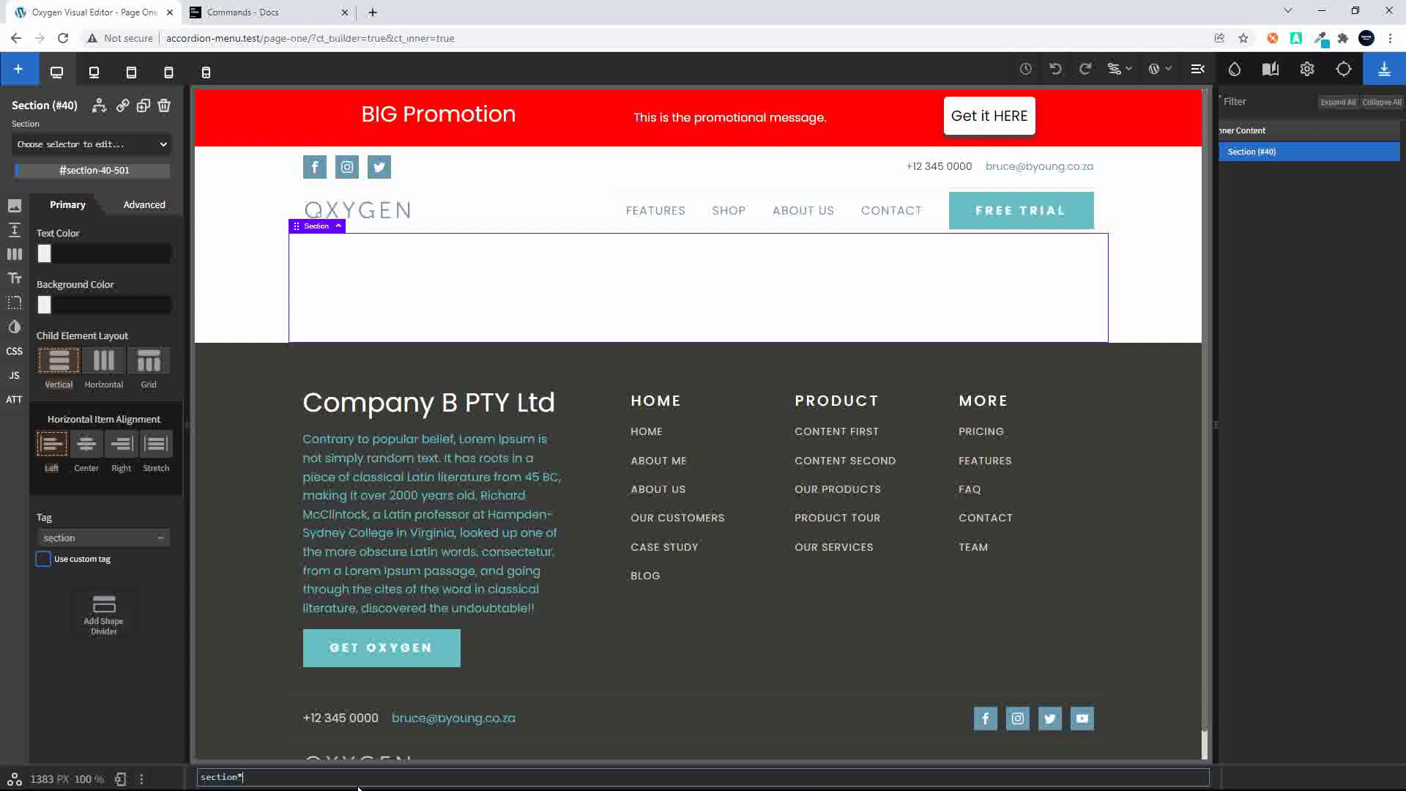
pyautogui.write('2')
pyautogui.press('Return')
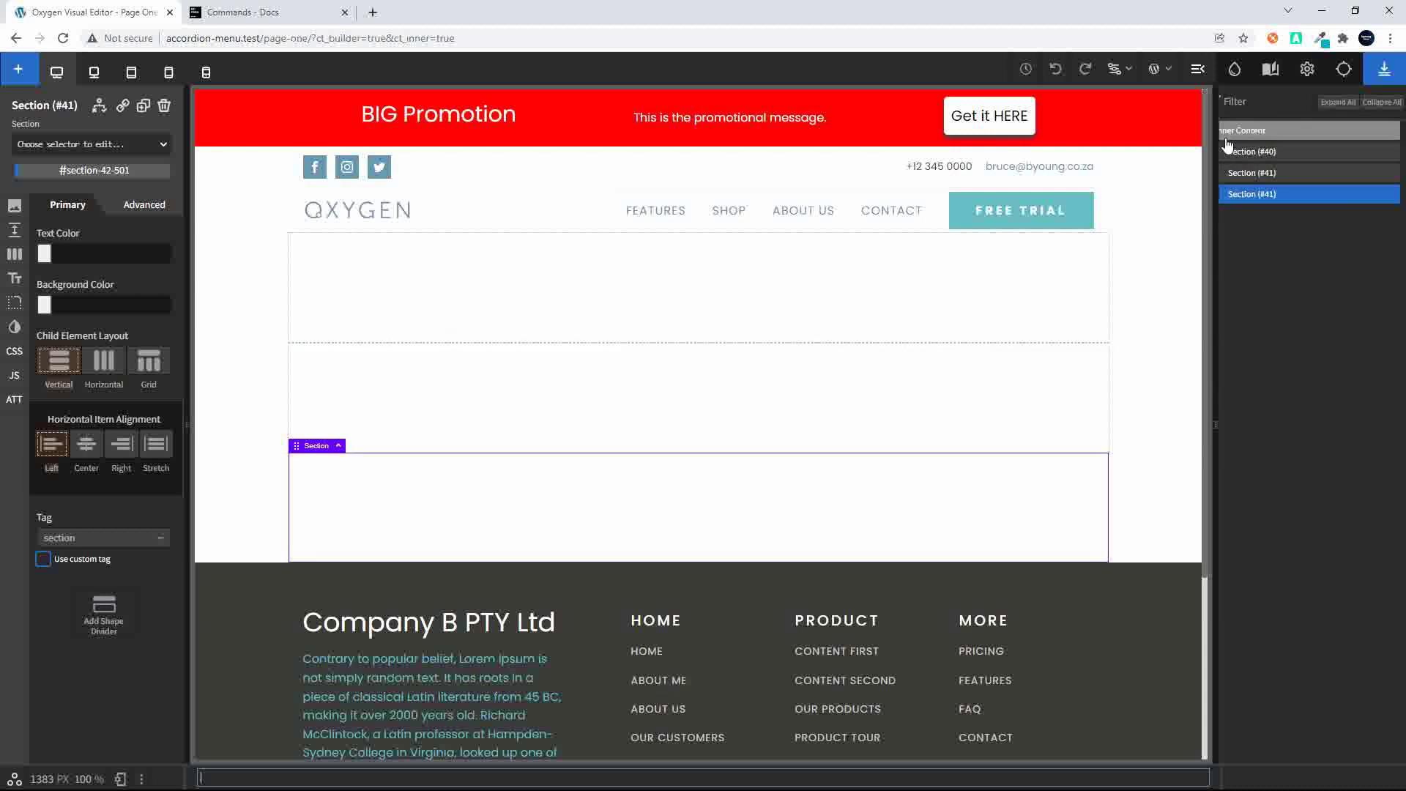
pyautogui.moveTo(1215, 426); pyautogui.dragTo(1189, 430)
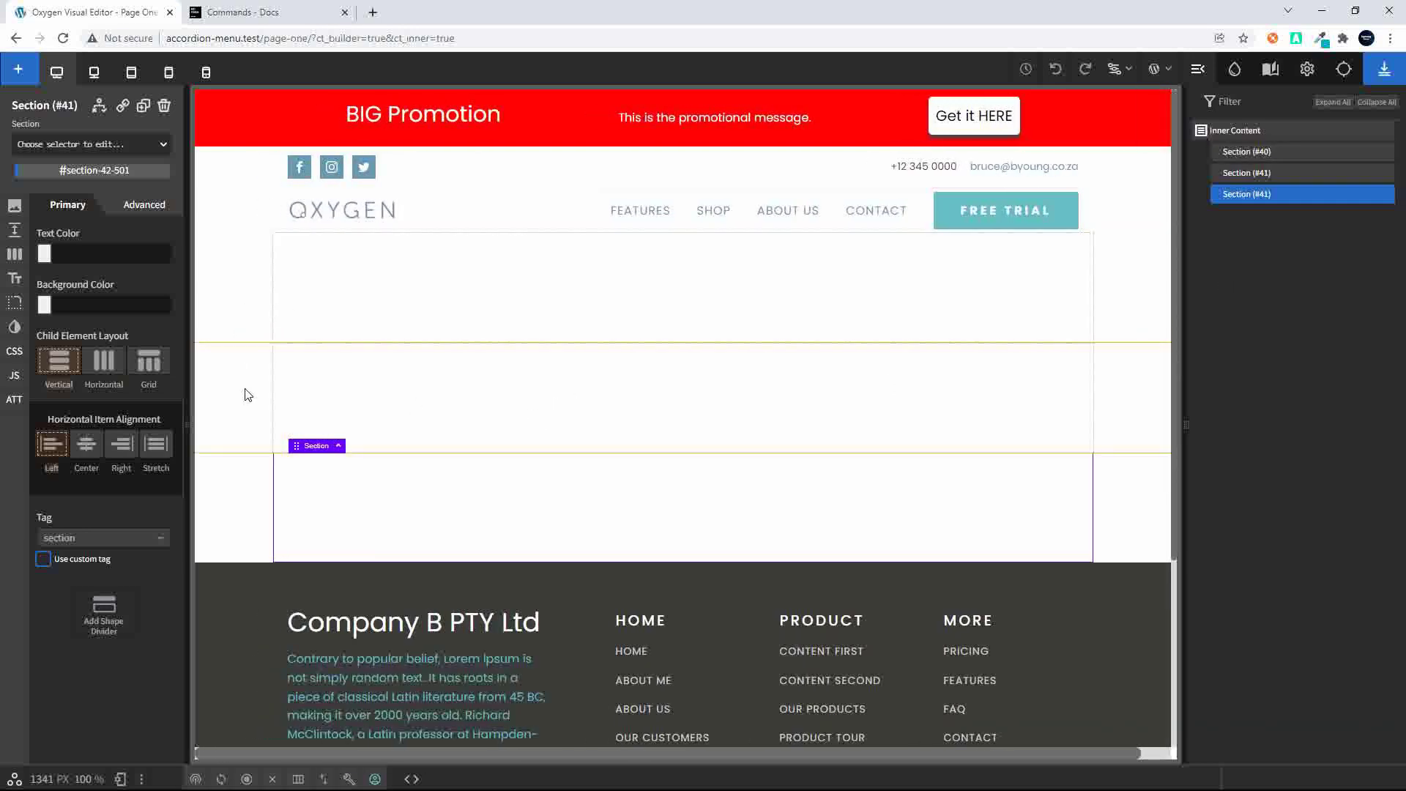
# Add three divs inside the first section with the command "div*3".
pyautogui.click(345, 301)
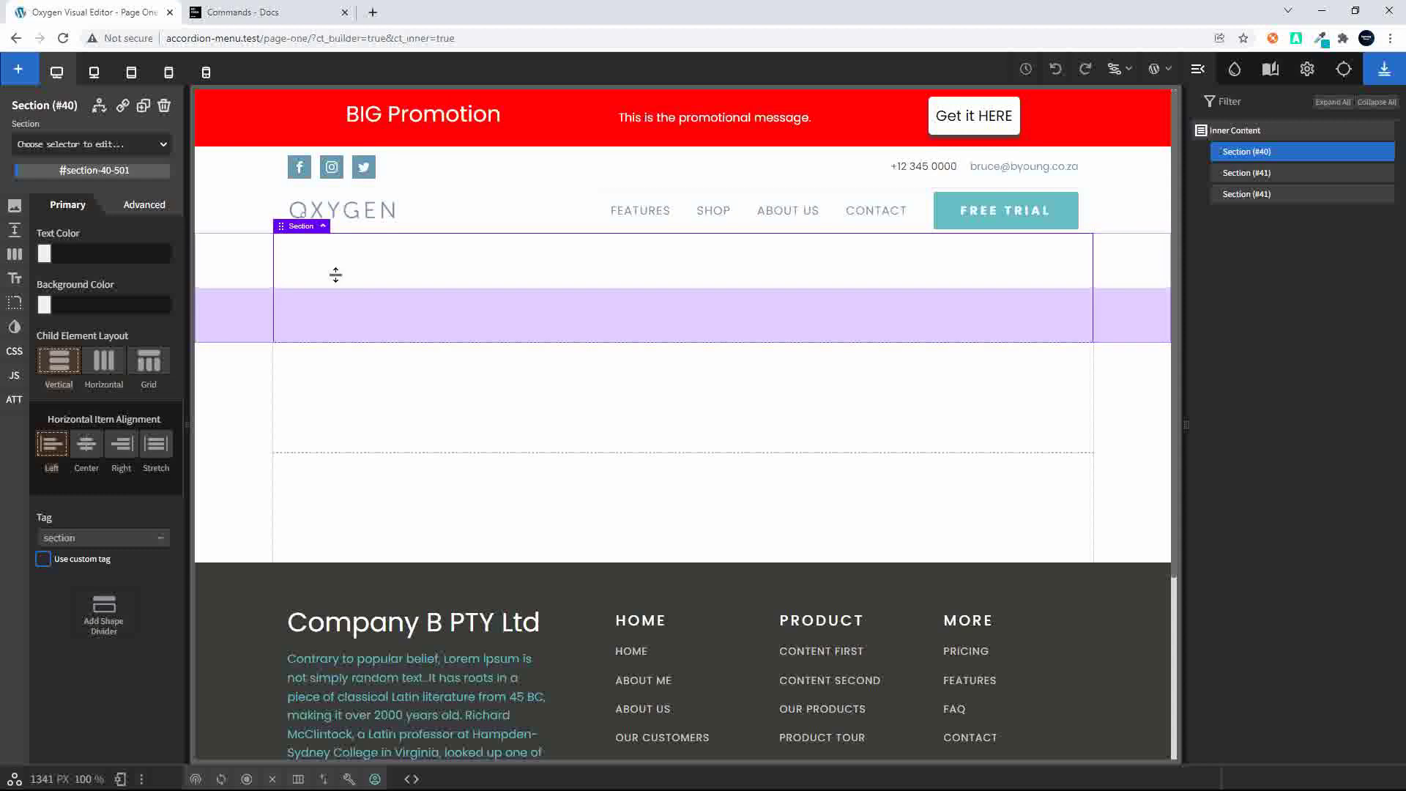
pyautogui.scroll(-1, 437, 691)
pyautogui.hotkey('ctrl', 'space')
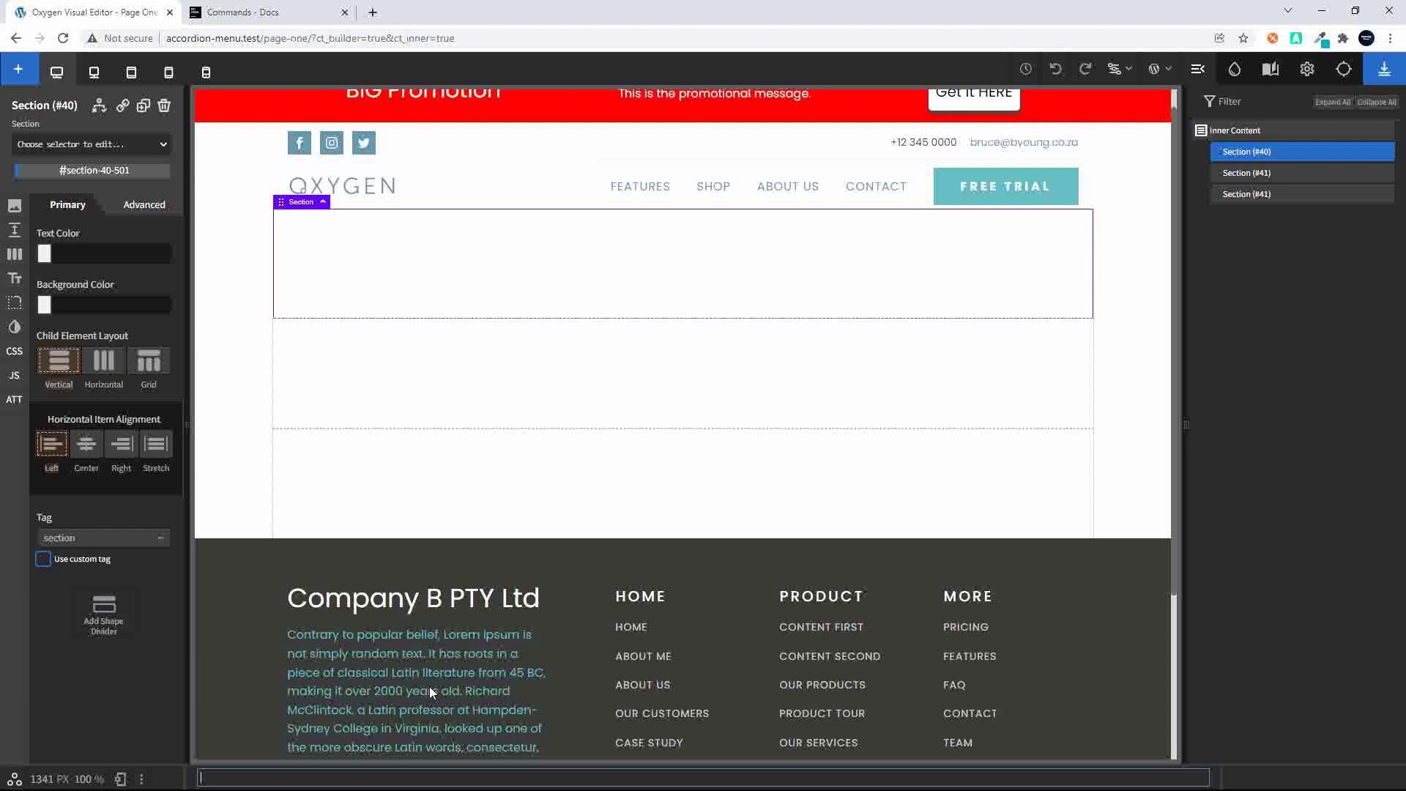
pyautogui.write('div')
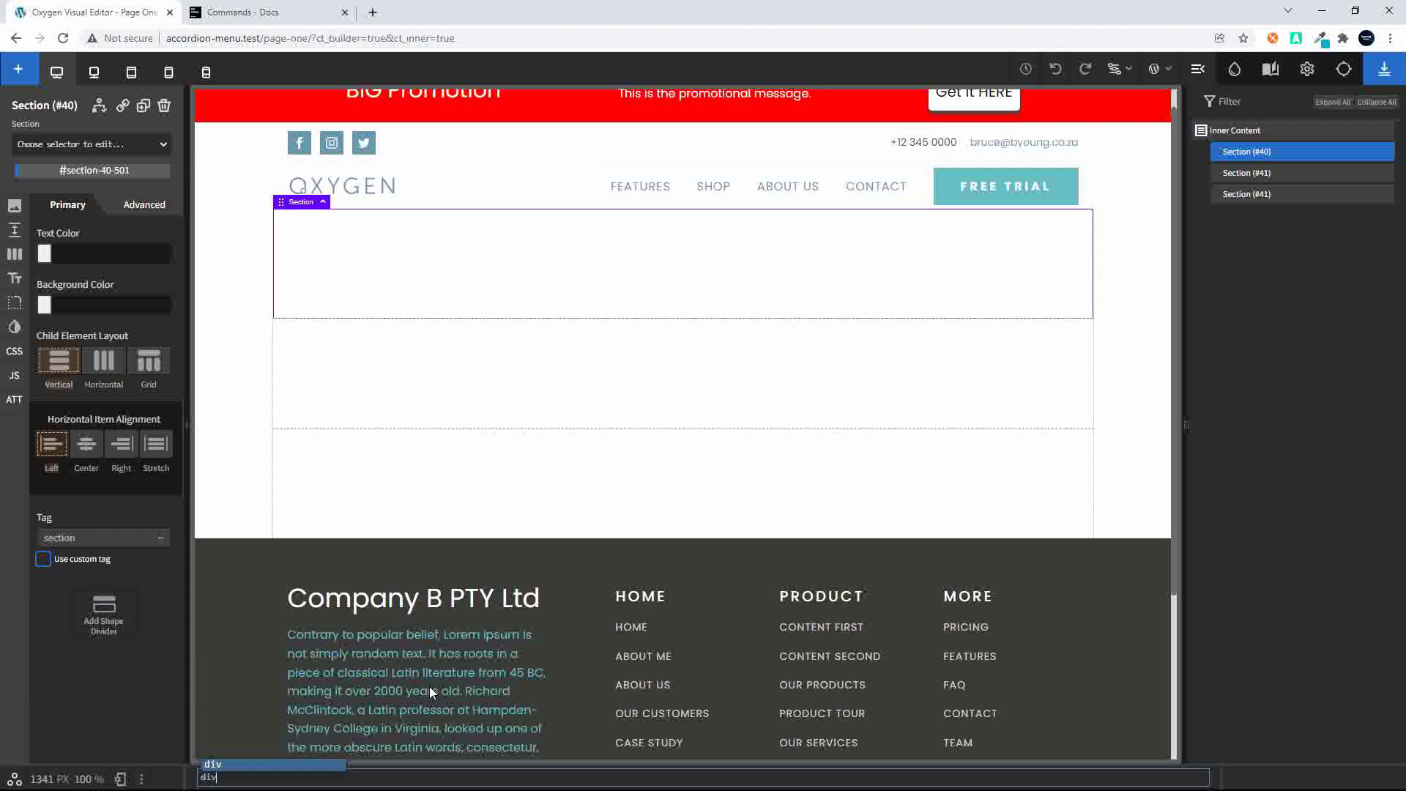
pyautogui.write('*3')
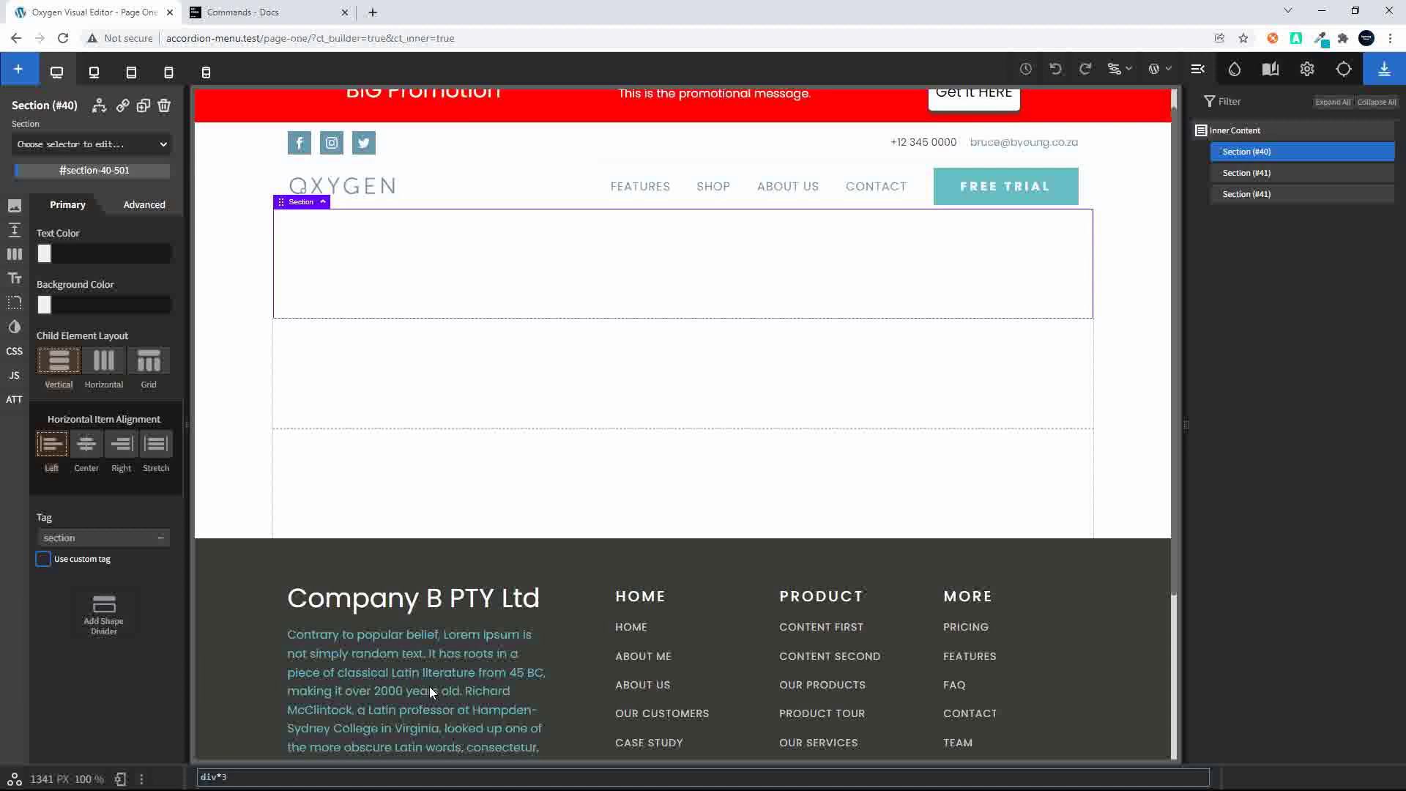
pyautogui.press('Return')
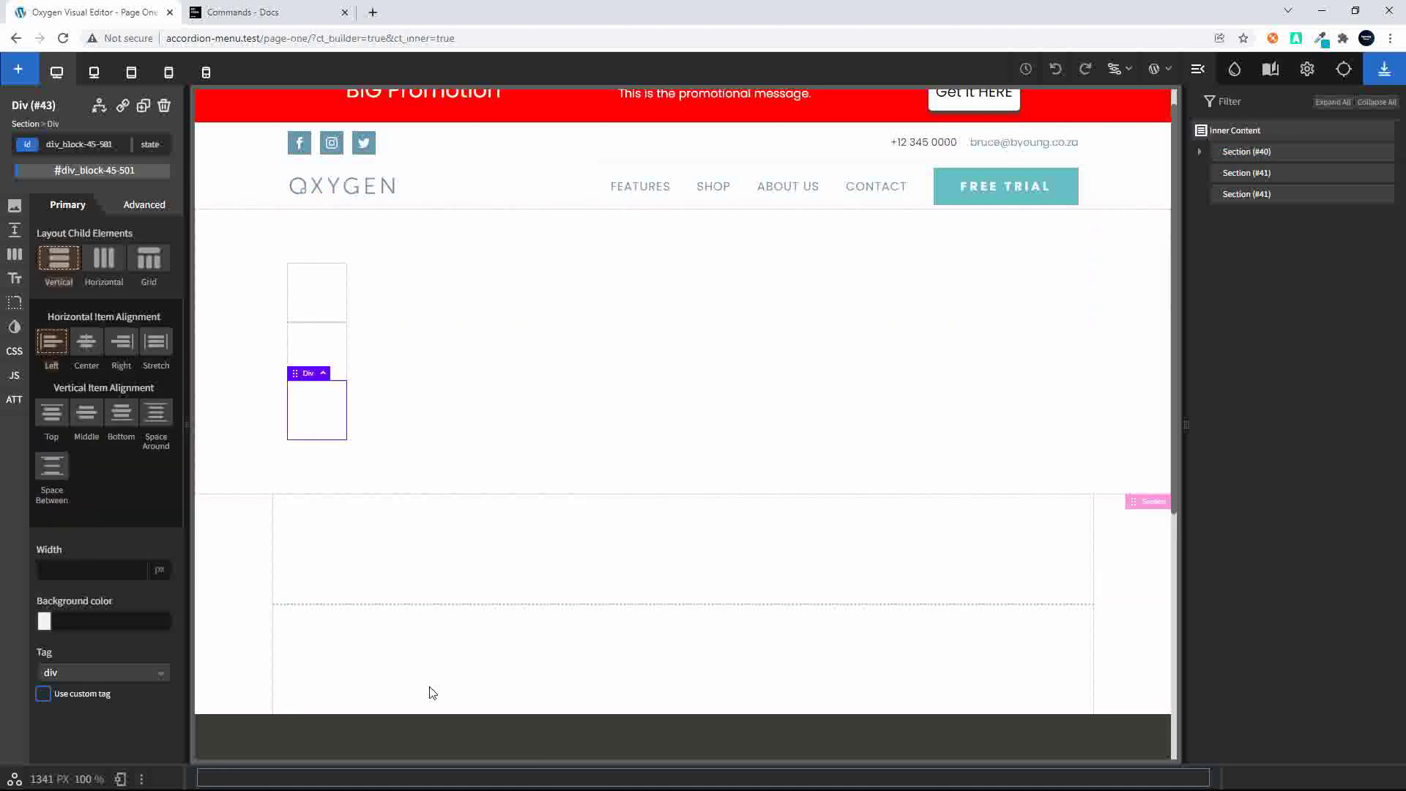
# Add three divs with the class div-class inside the second section, using the command "div.div-class*3".
pyautogui.click(470, 557)
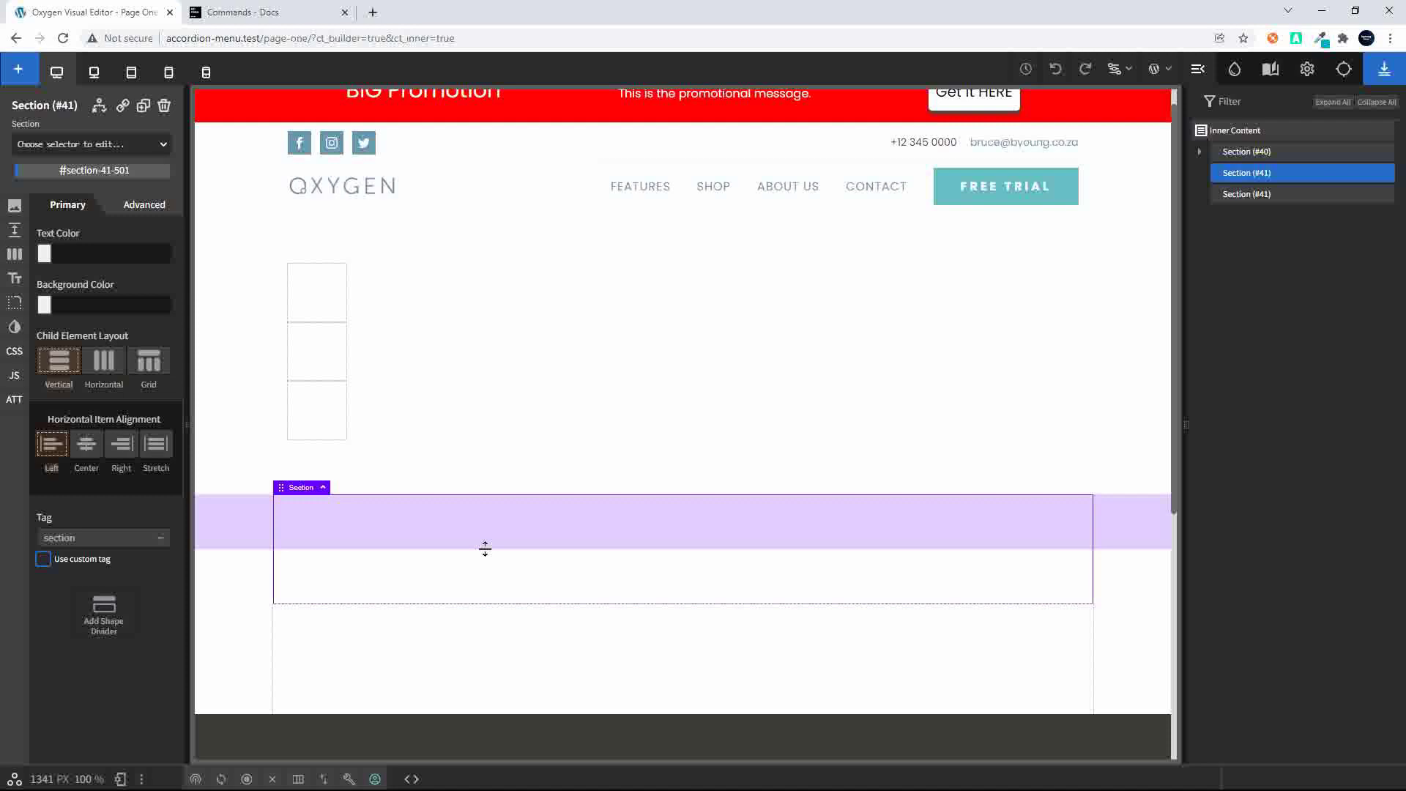
pyautogui.hotkey('ctrl', 'shift', 'p')
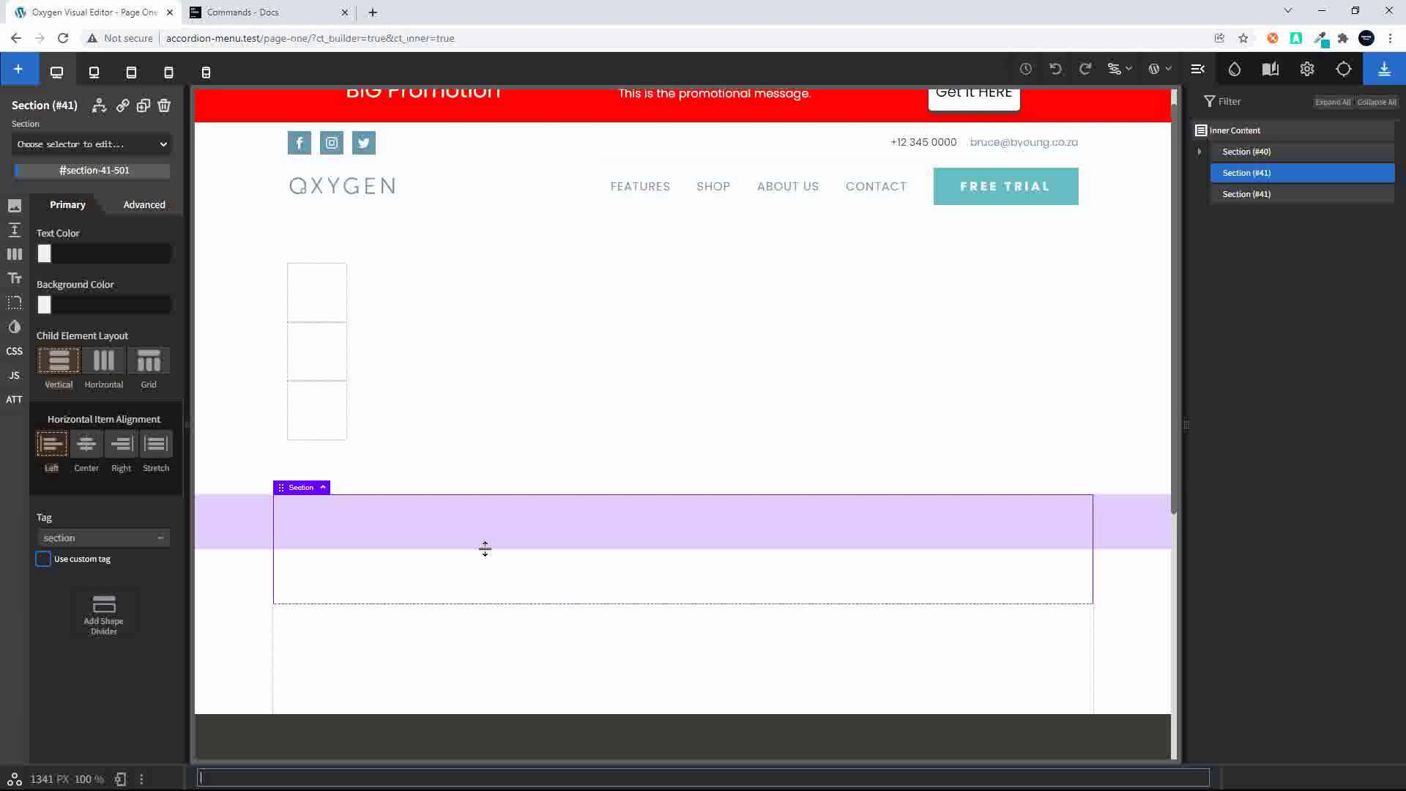
pyautogui.write('div')
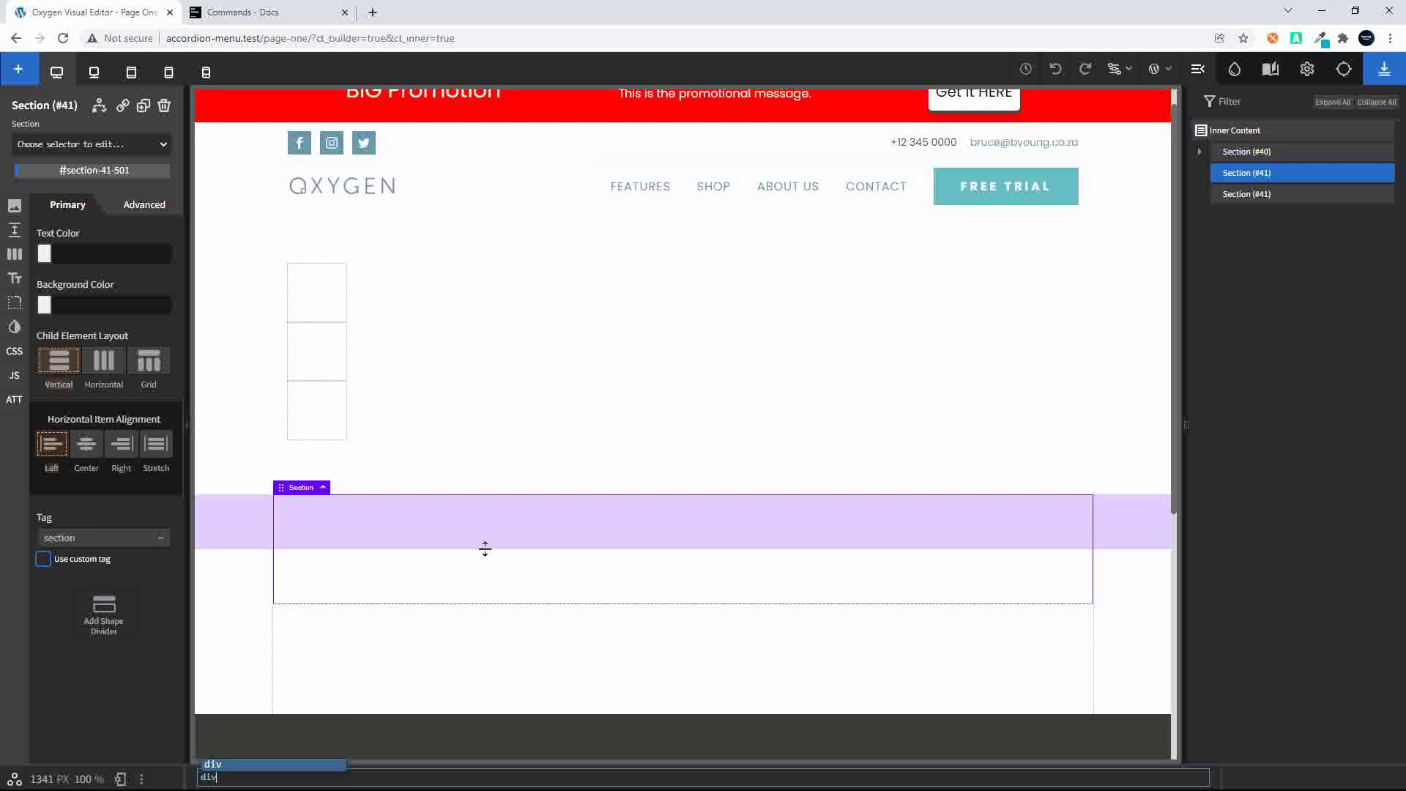
pyautogui.write('.')
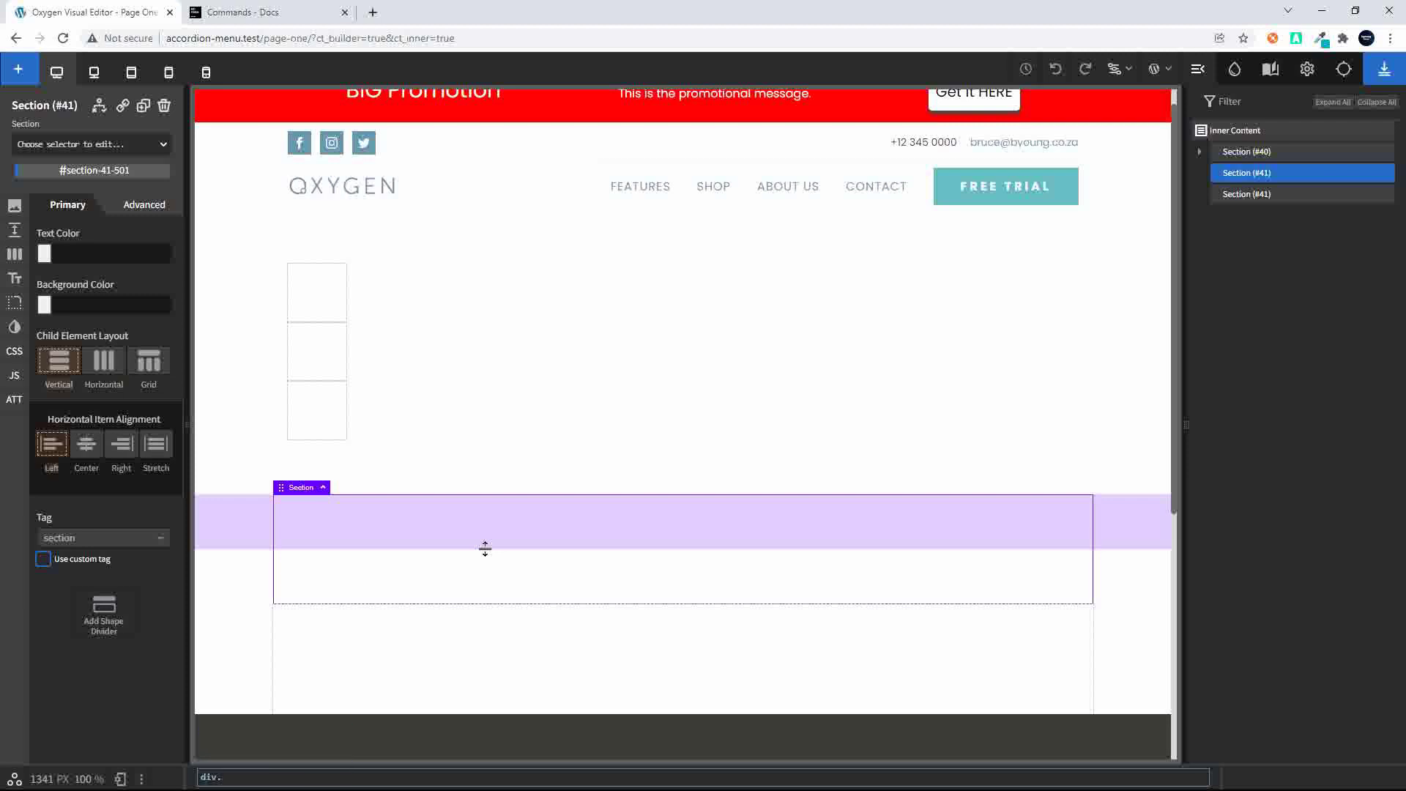
pyautogui.write('div-')
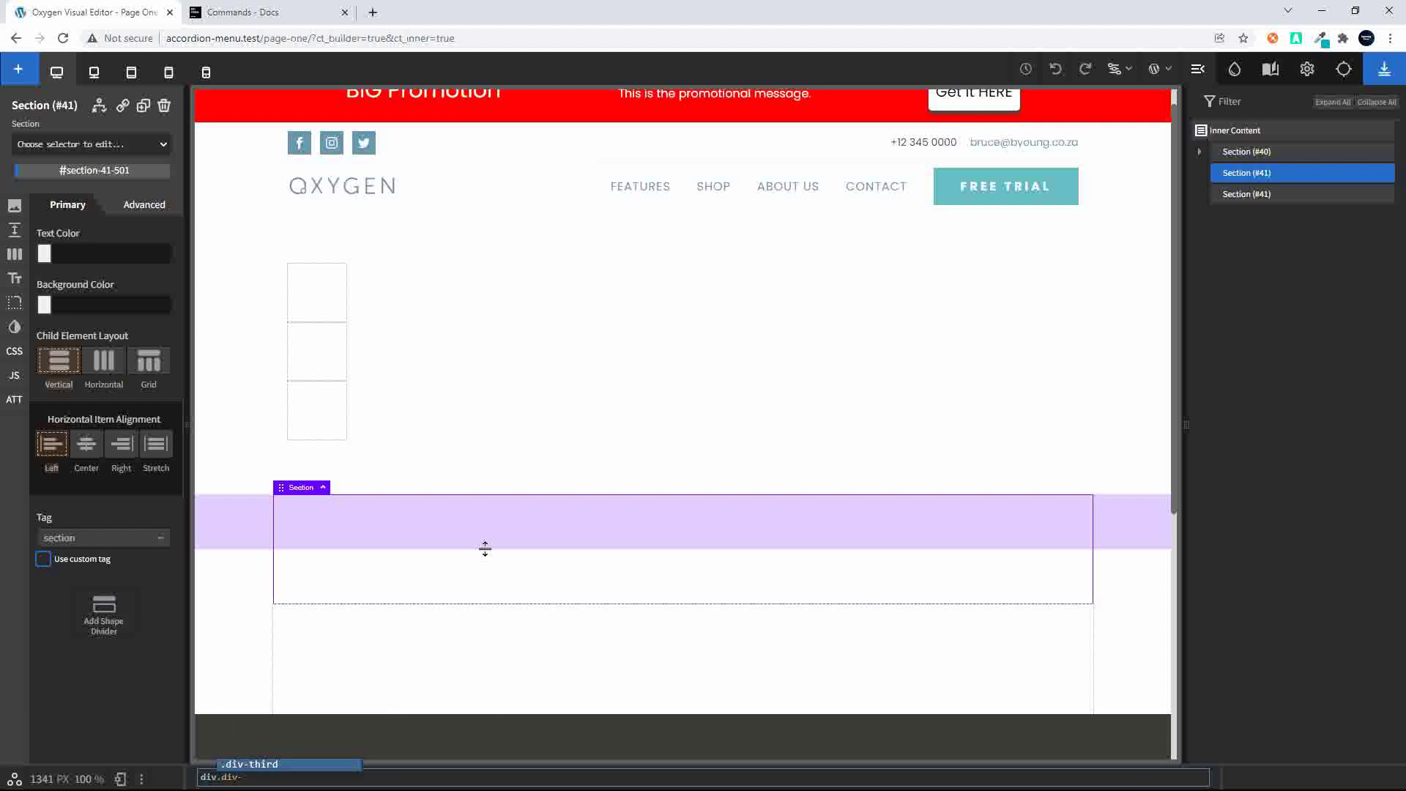
pyautogui.write('class')
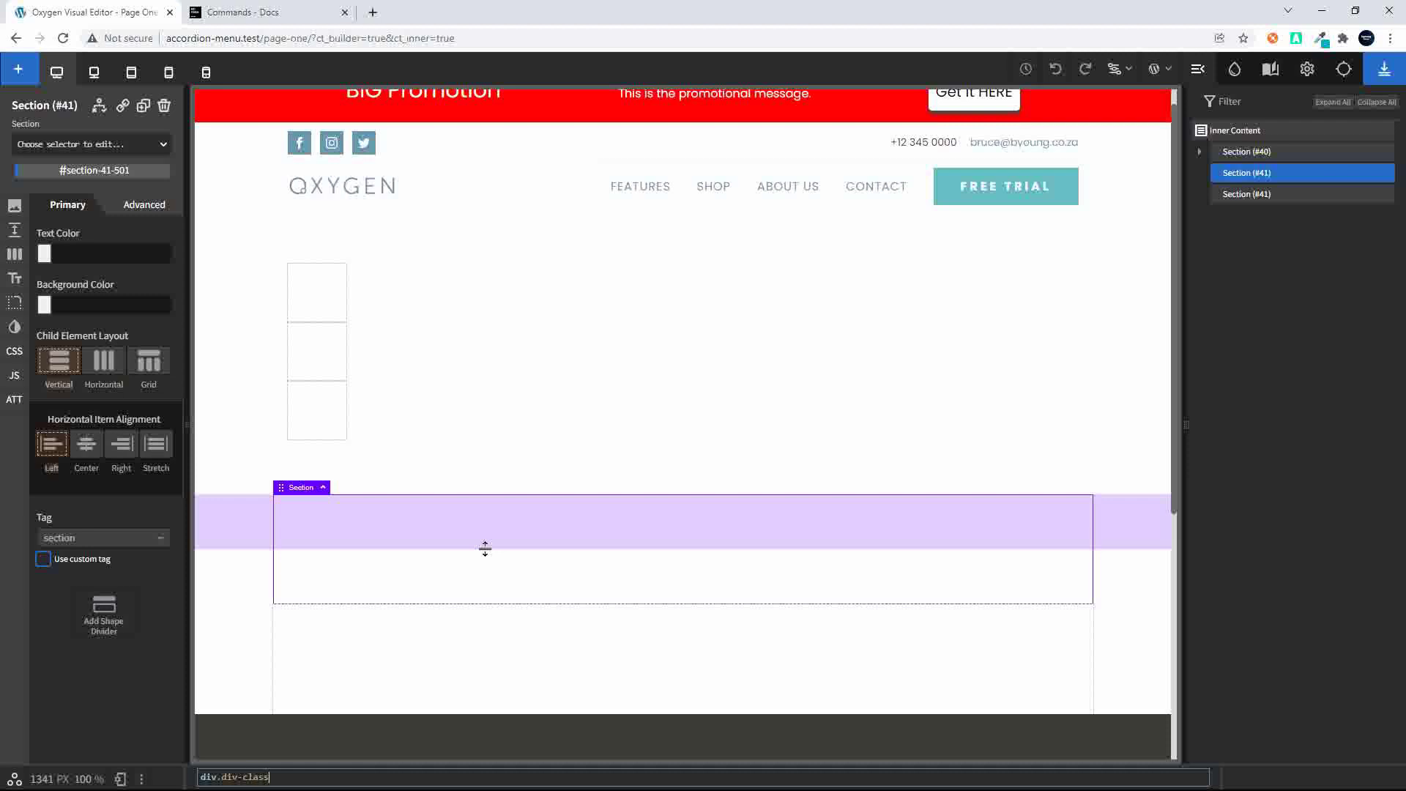
pyautogui.write('*3')
pyautogui.press('Return')
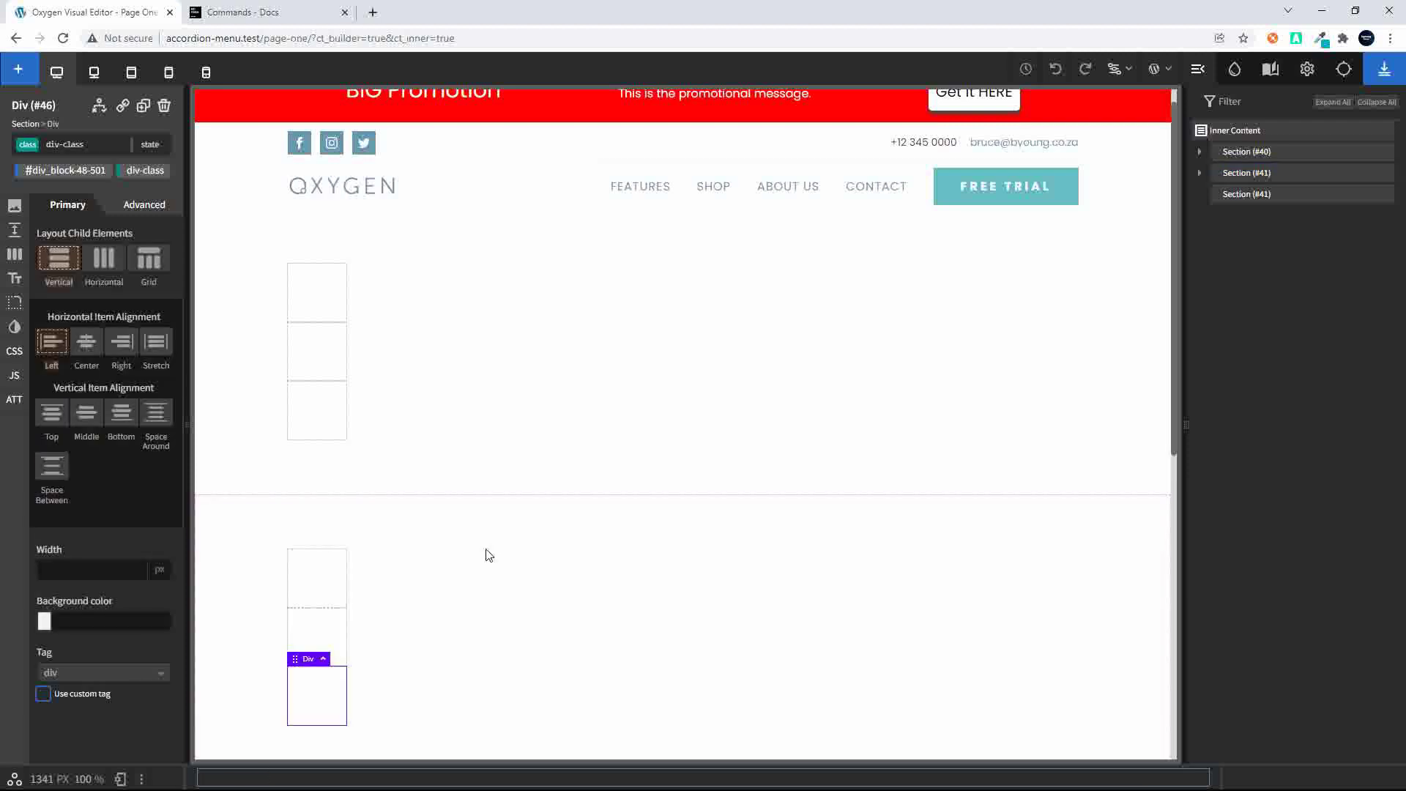
# Inspect the class assigned to each of the three divs in the second section.
pyautogui.click(337, 635)
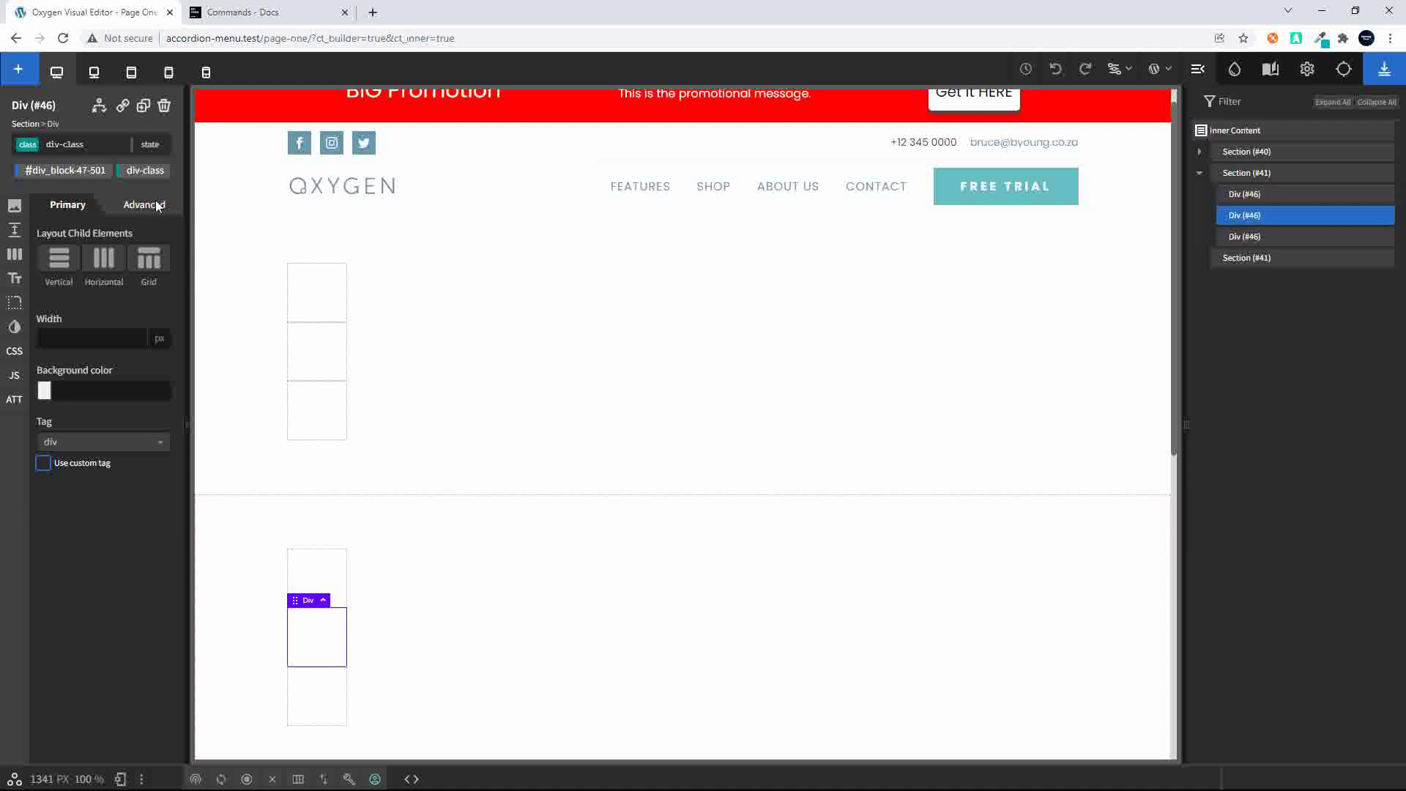
pyautogui.click(308, 691)
pyautogui.click(321, 584)
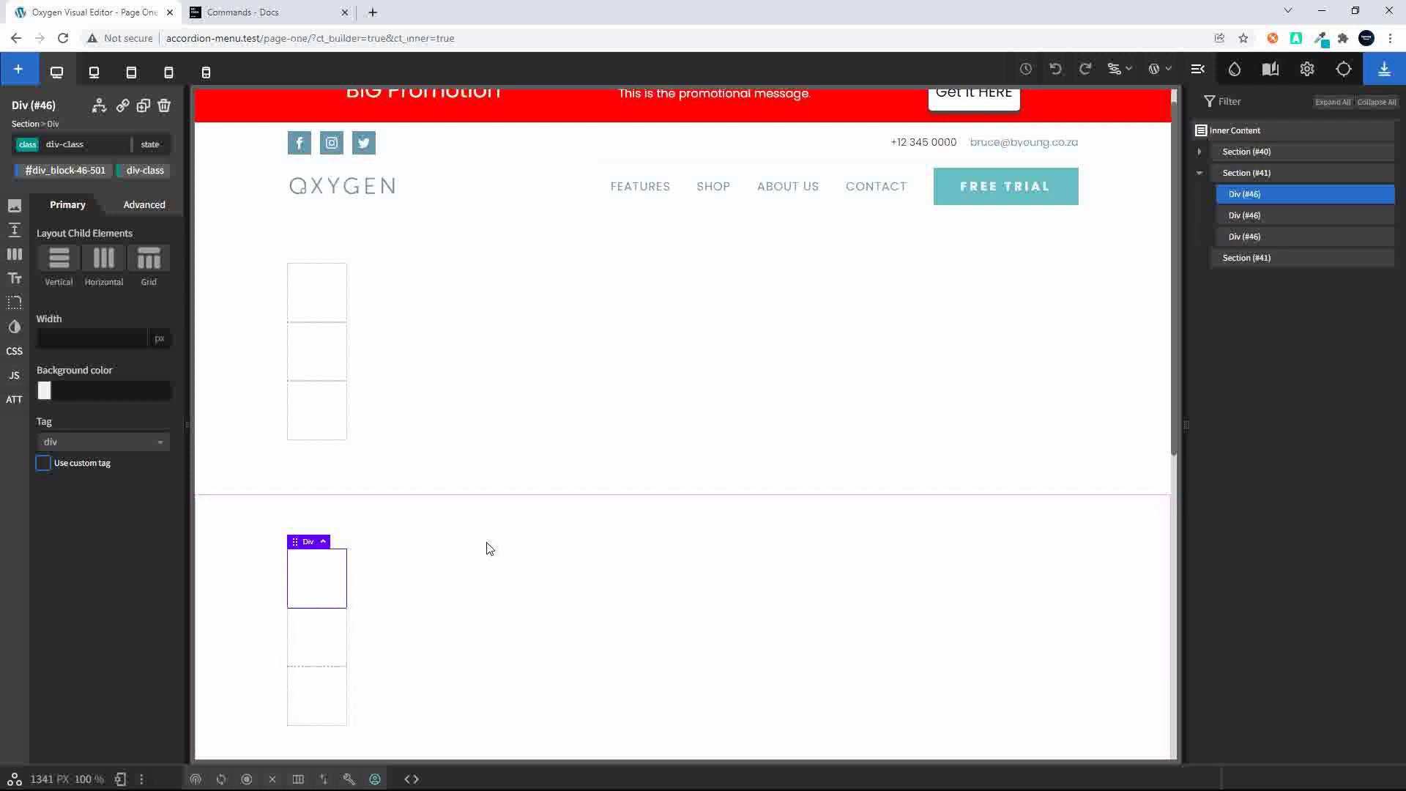
# For the third section, begin an element command for a div with the existing class div-class, picked from the class suggestions.
pyautogui.scroll(-2, 489, 548)
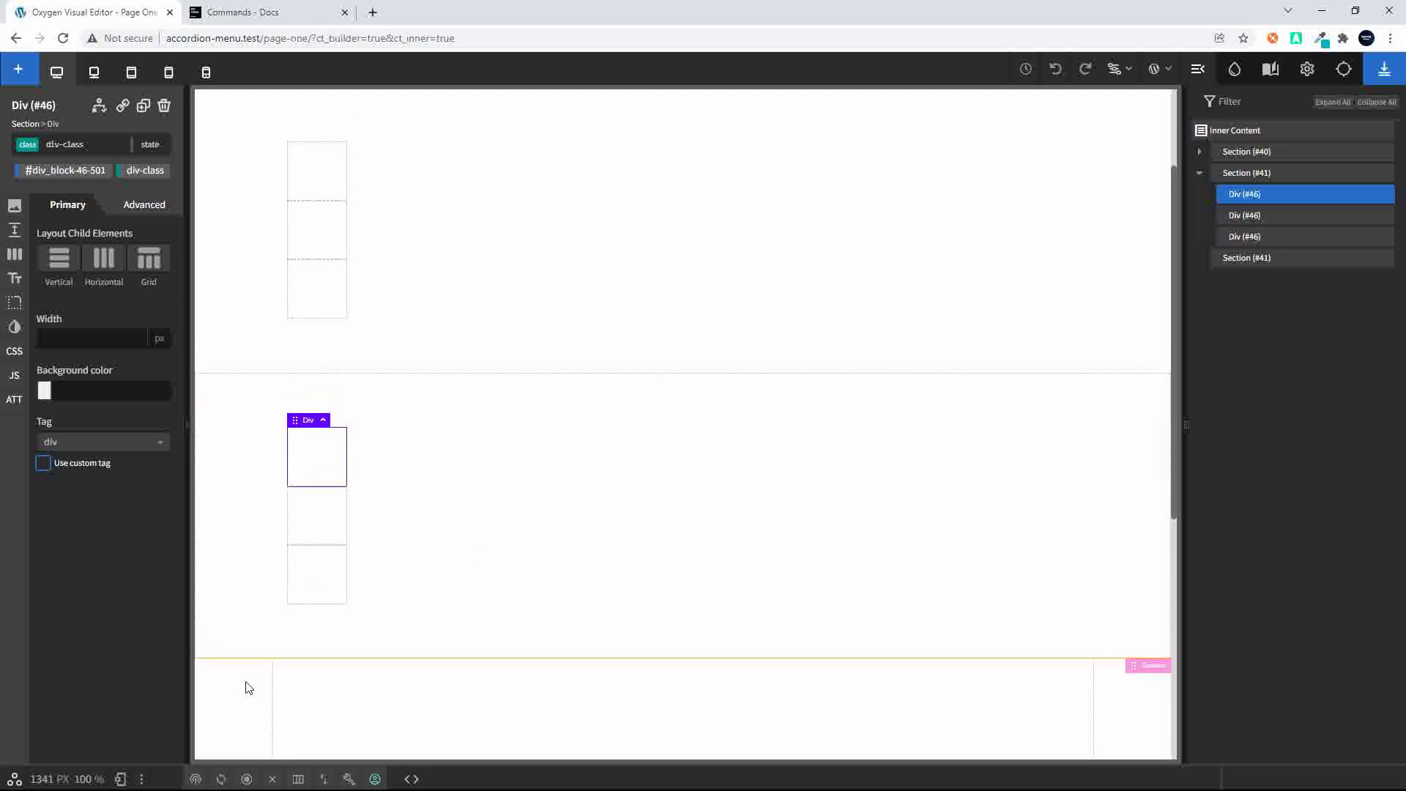
pyautogui.click(339, 693)
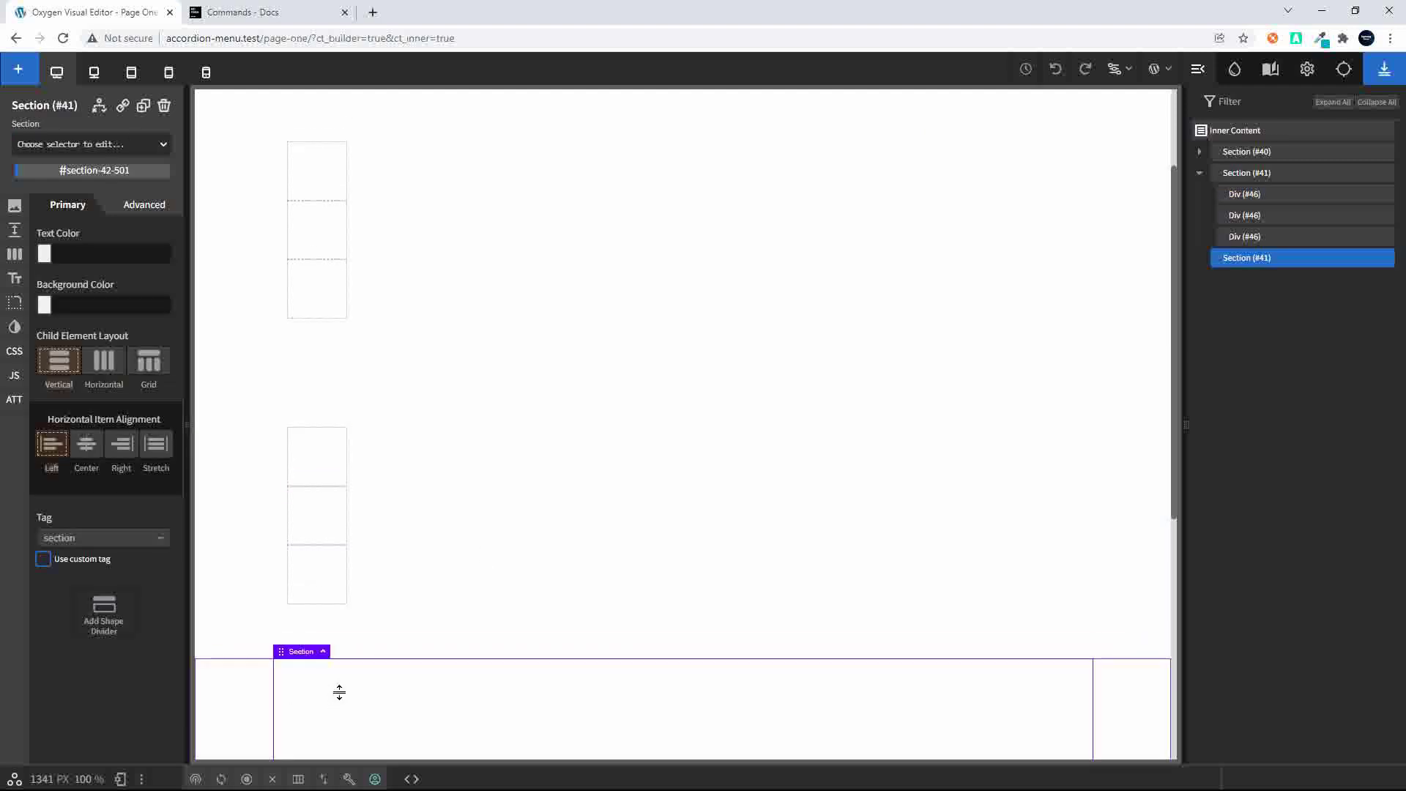
pyautogui.scroll(-2, 337, 693)
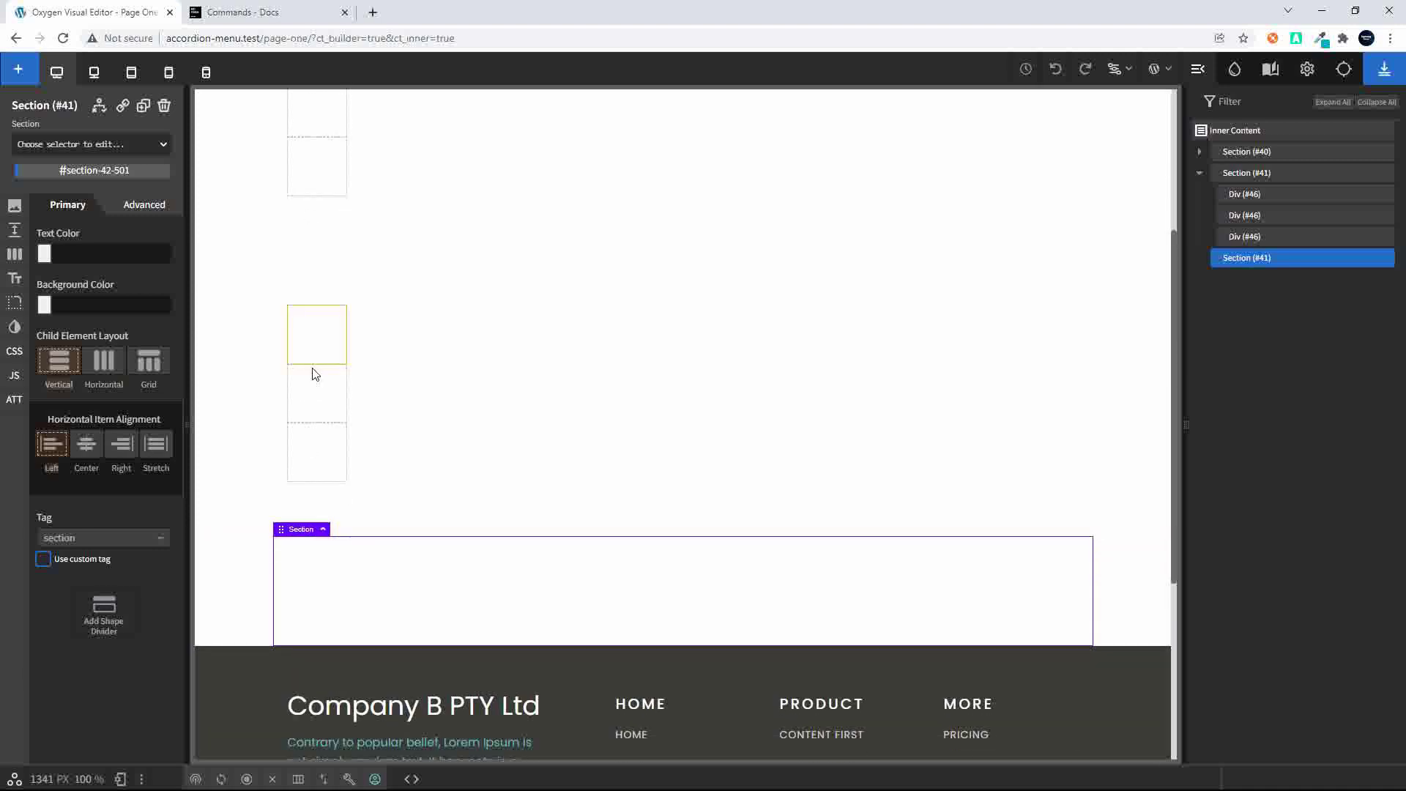
pyautogui.scroll(2, 337, 535)
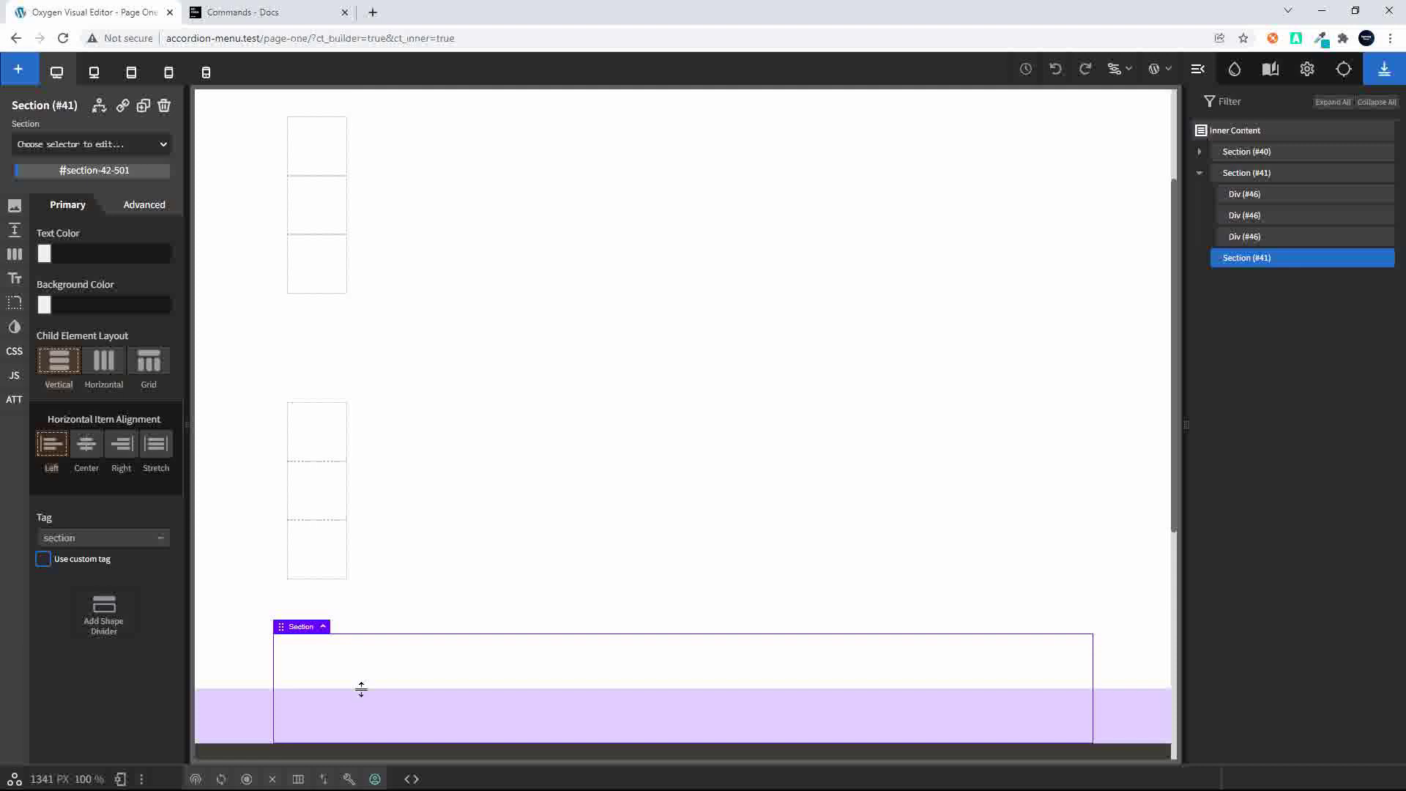
pyautogui.hotkey('ctrl', 'space')
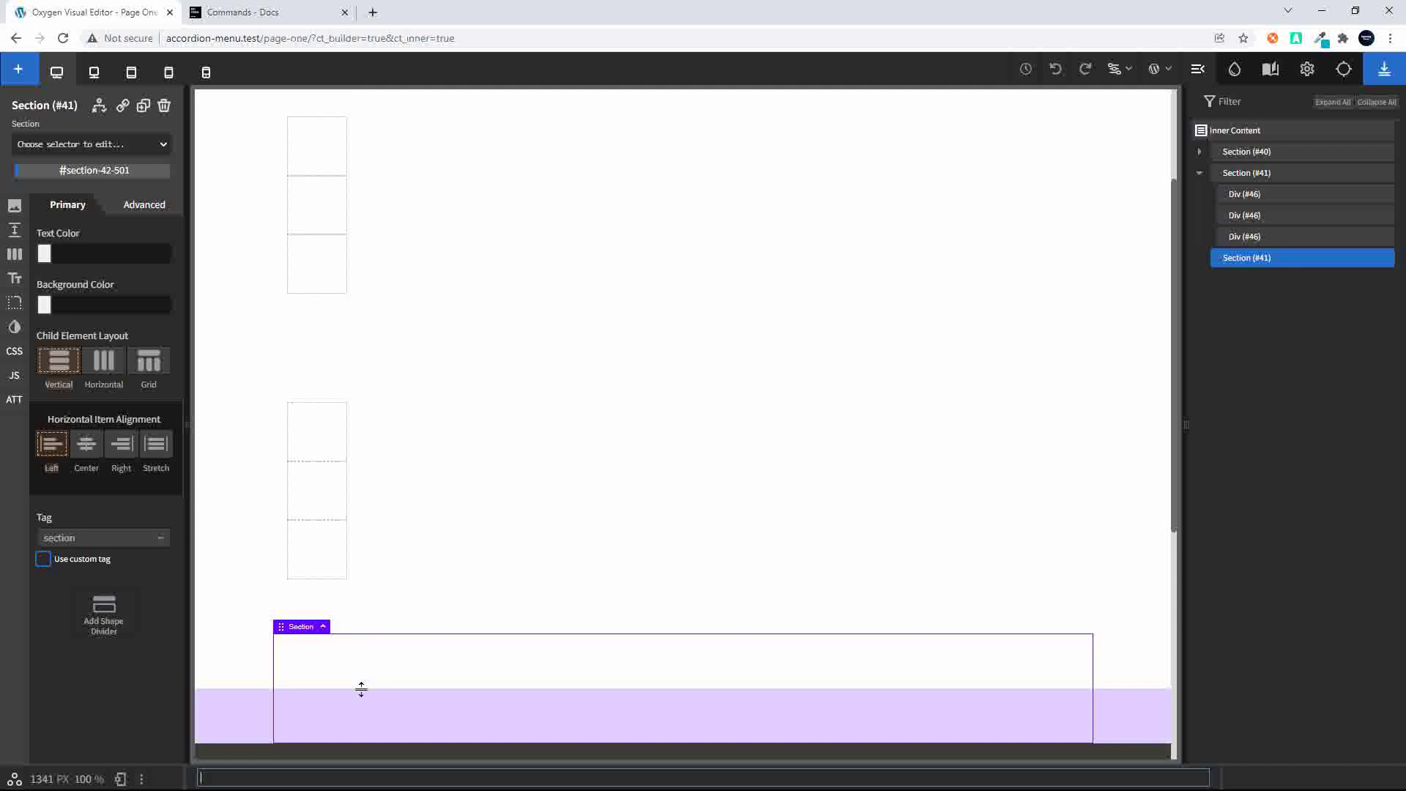
pyautogui.write('div')
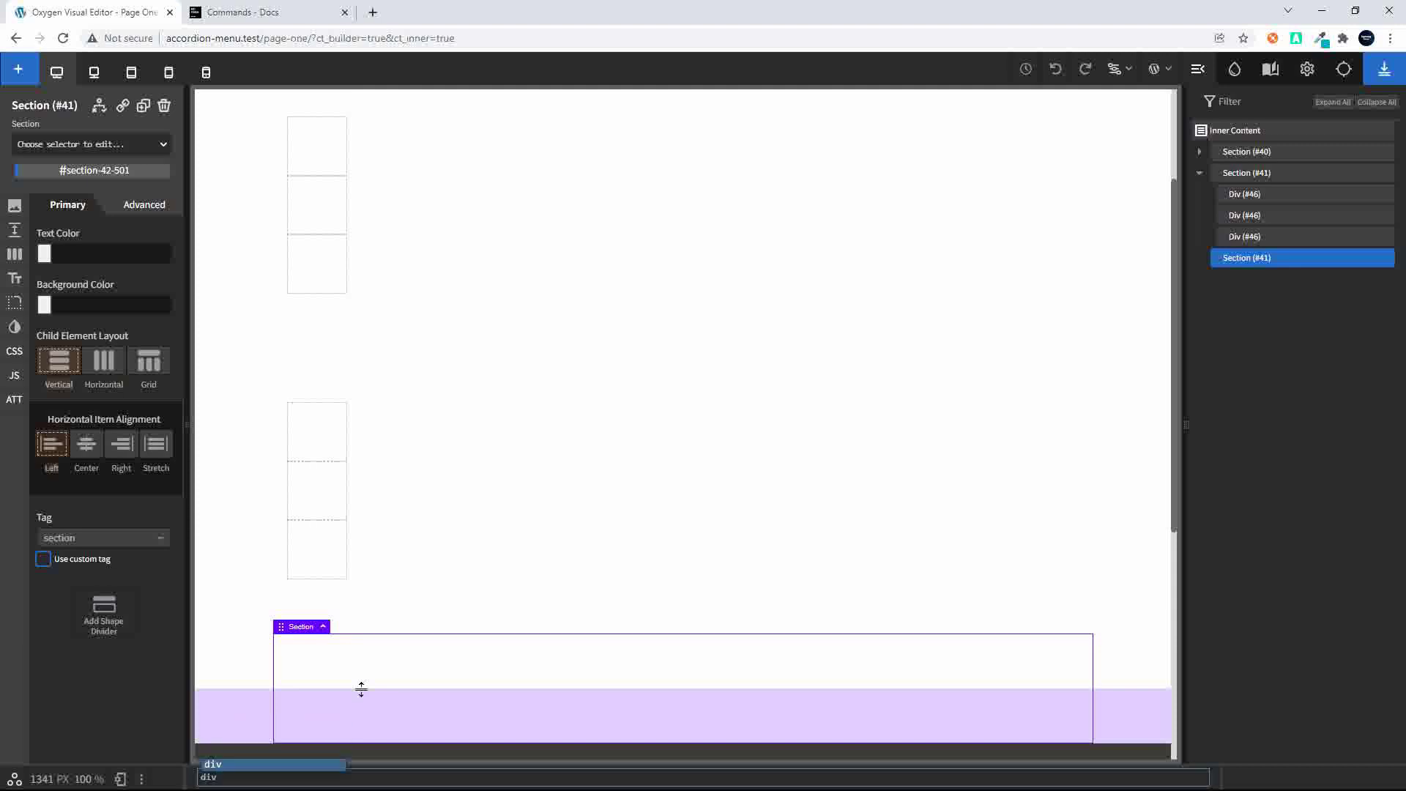
pyautogui.write('.')
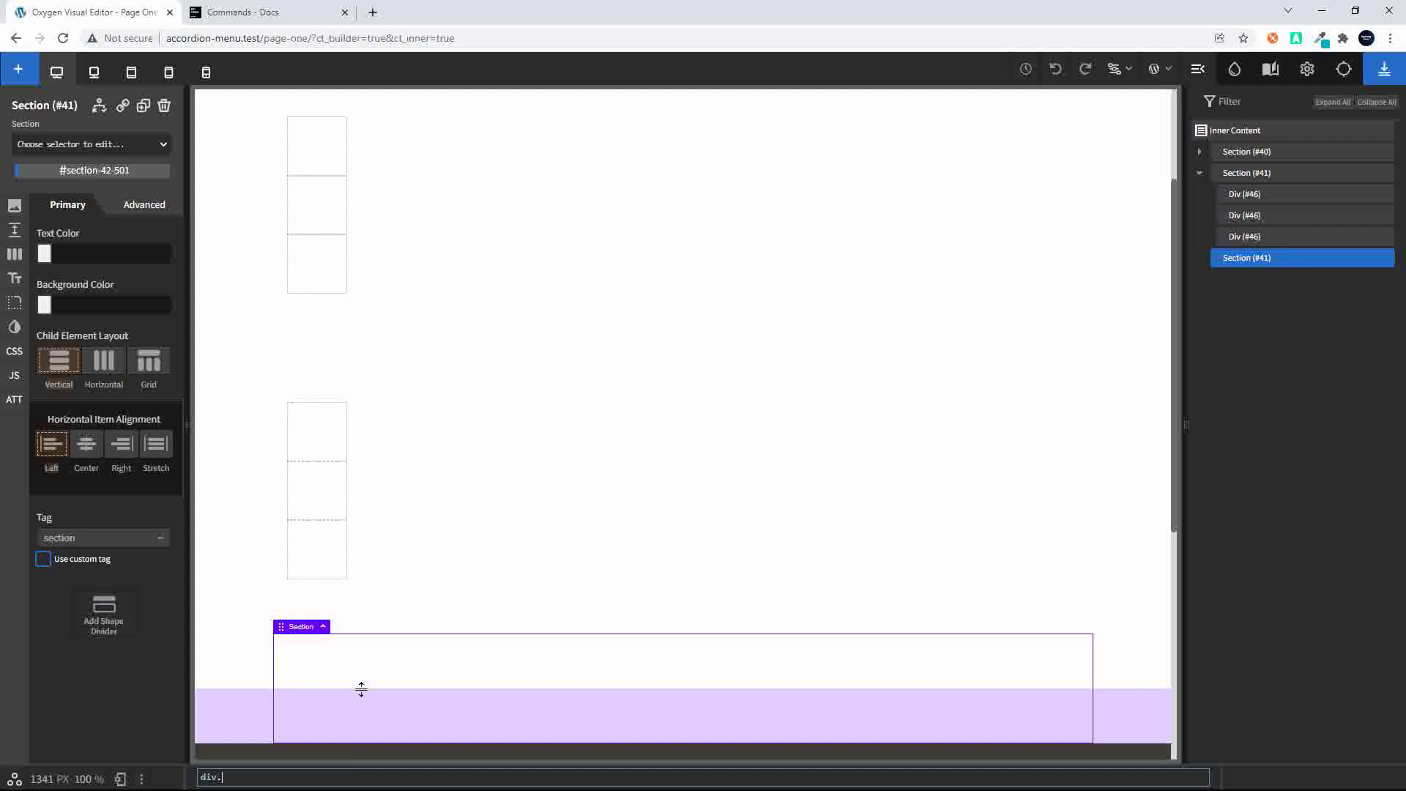
pyautogui.write('div')
pyautogui.press('Down')
pyautogui.press('Down')
pyautogui.press('Down')
pyautogui.press('Down')
pyautogui.press('Down')
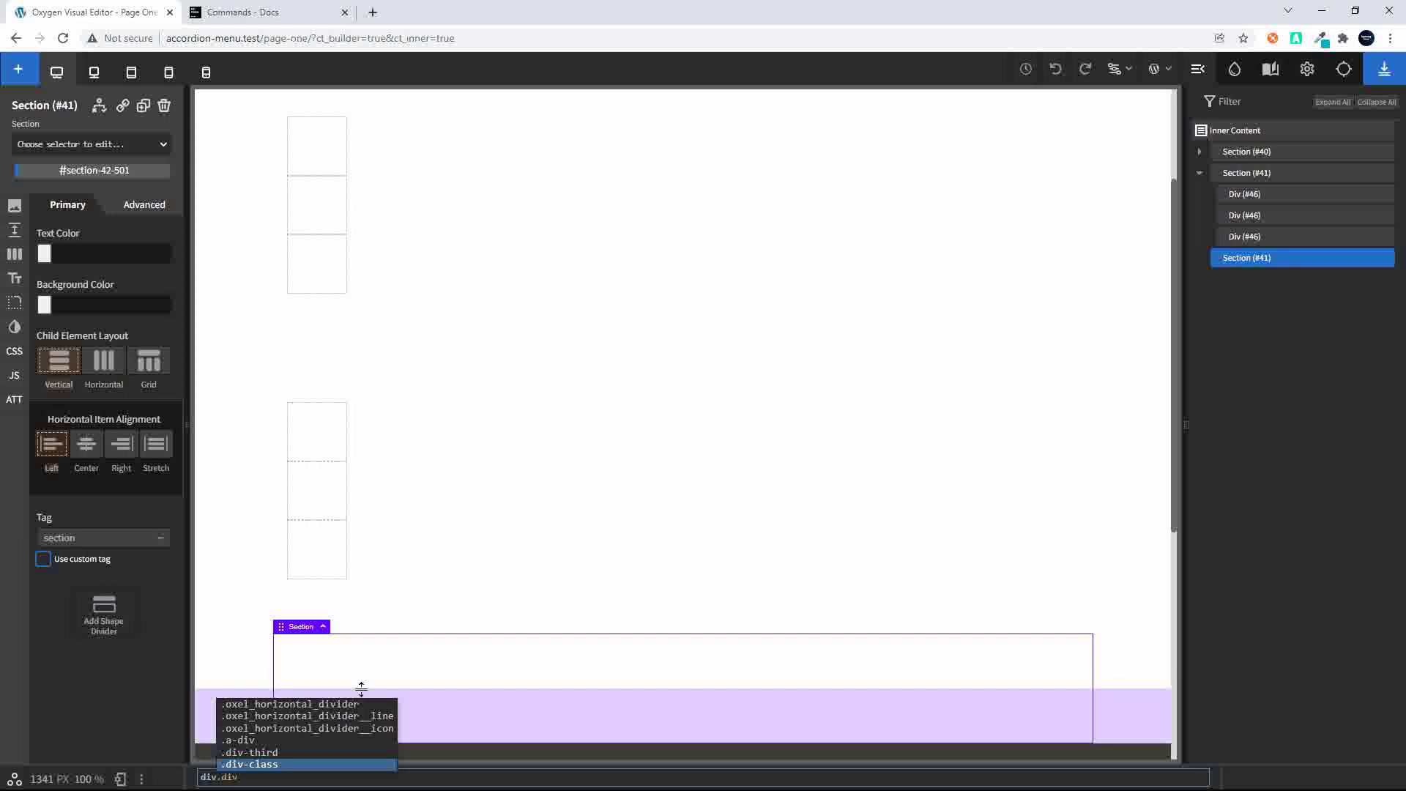
pyautogui.press('Return')
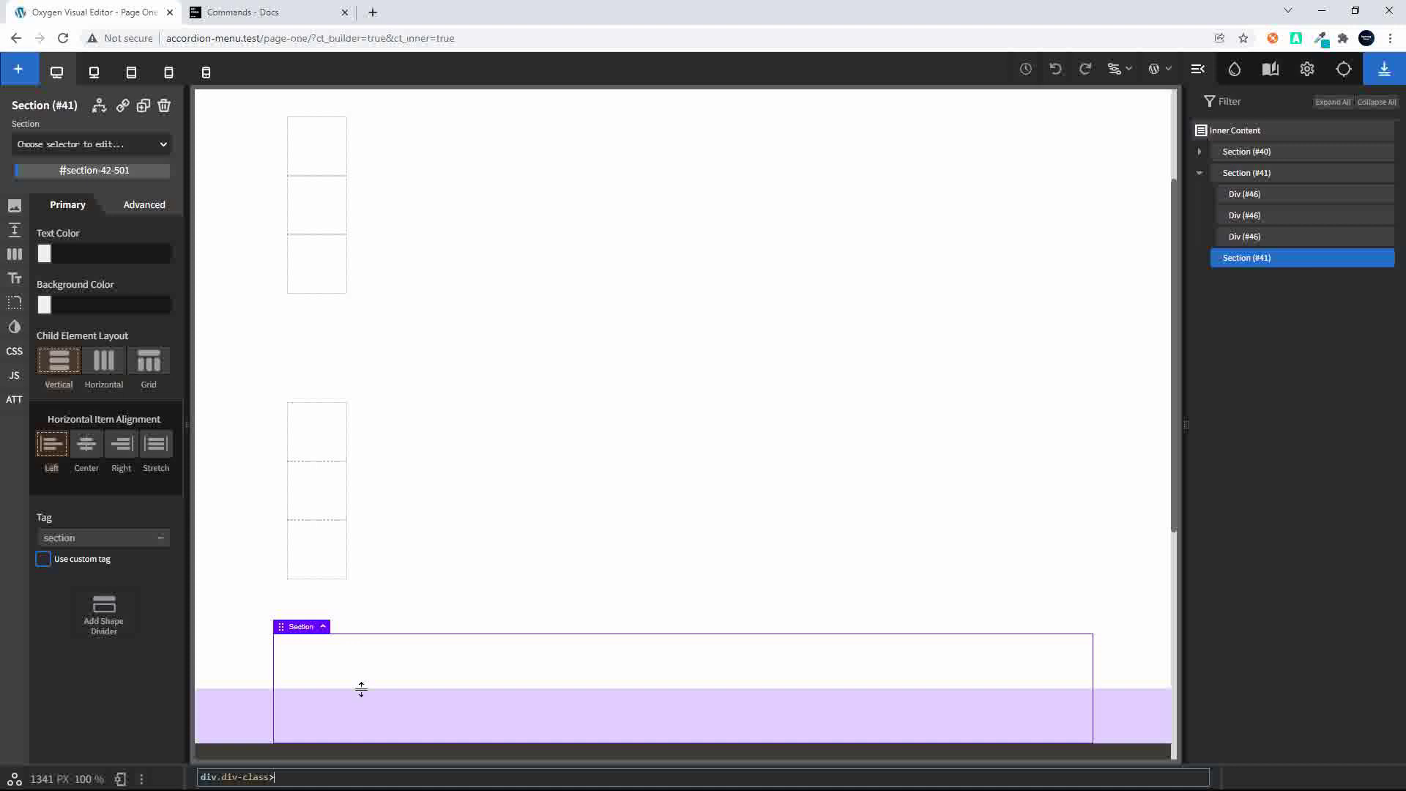
# Complete the third section's command as "div.div-class>a+txt^1*3" to add three div-class divs, each containing a text link and a text block.
pyautogui.write('a')
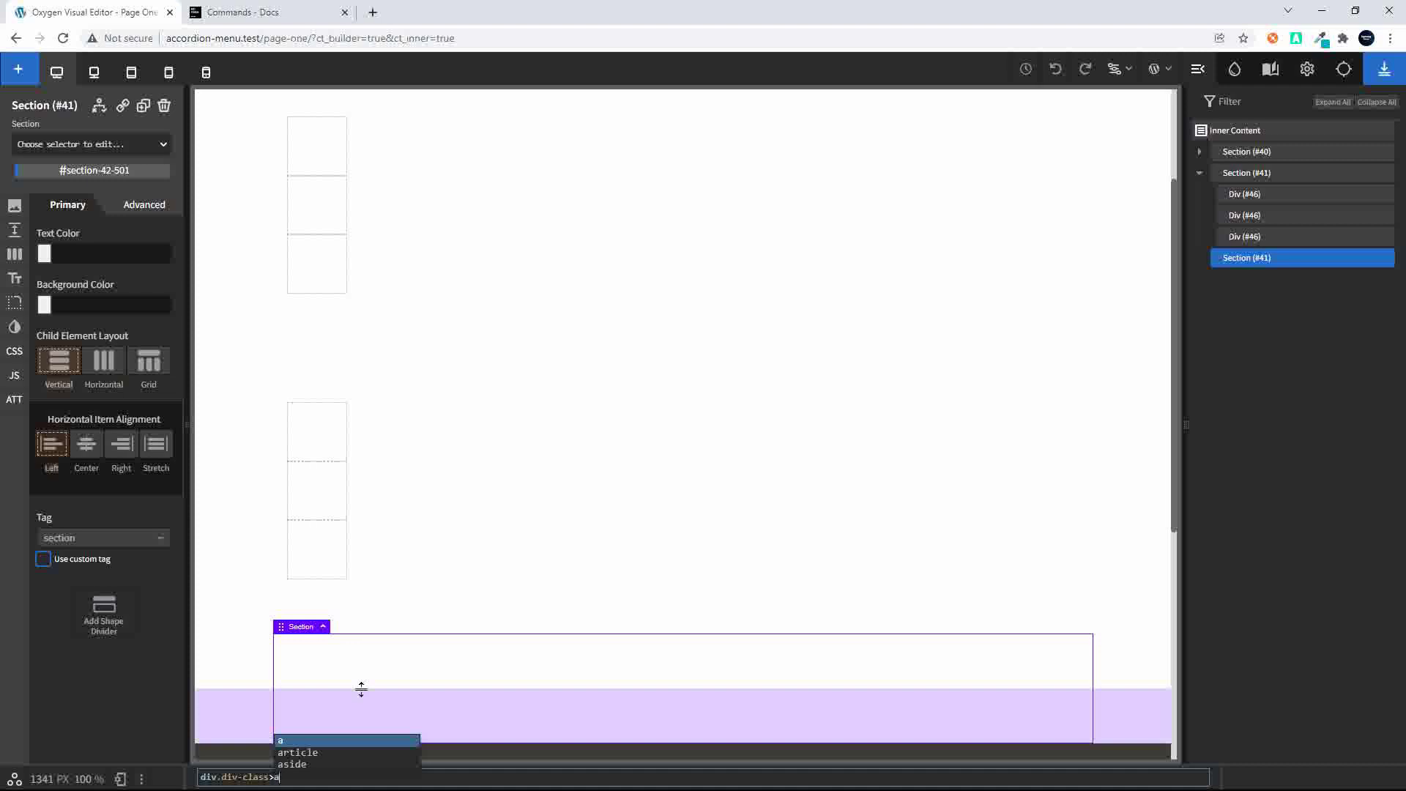
pyautogui.write('+t')
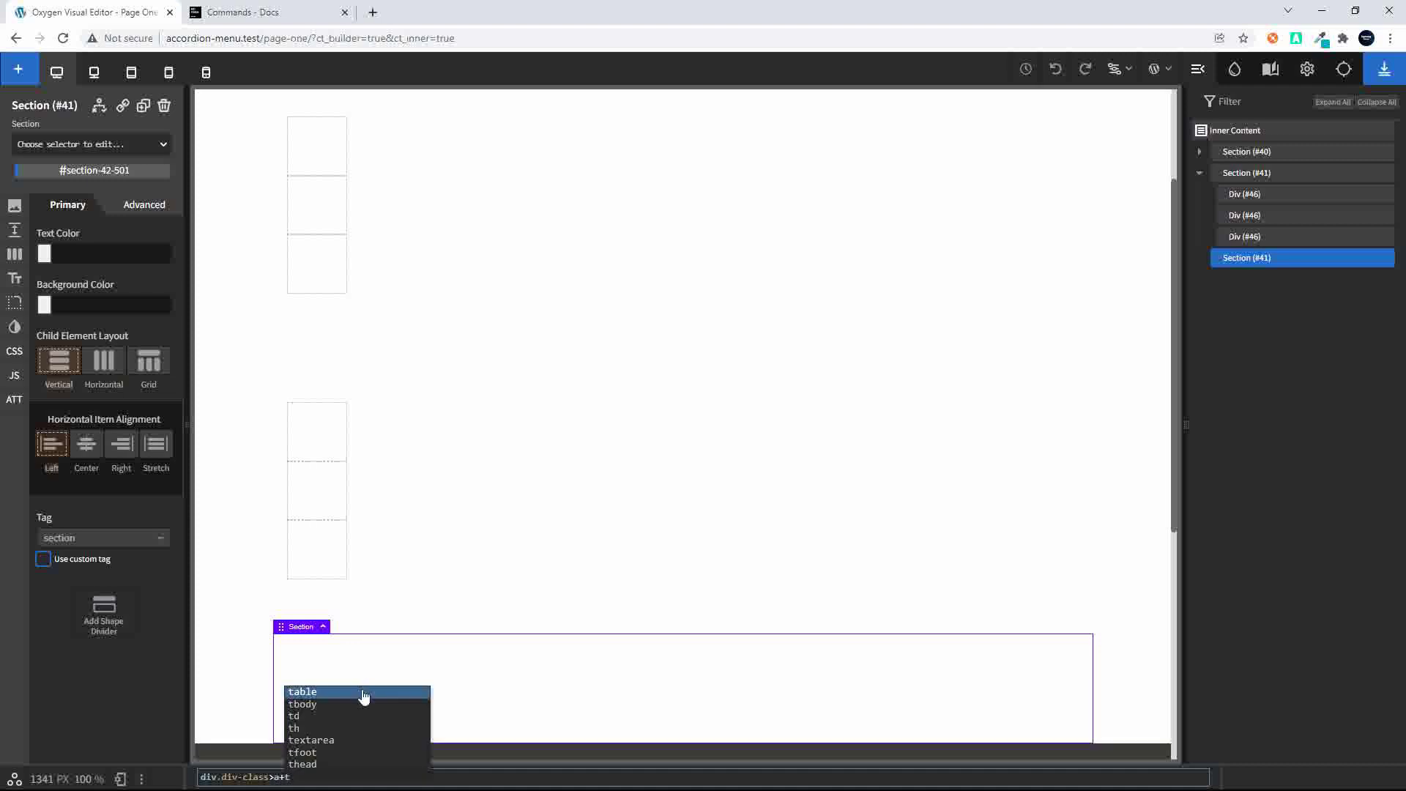
pyautogui.write('x')
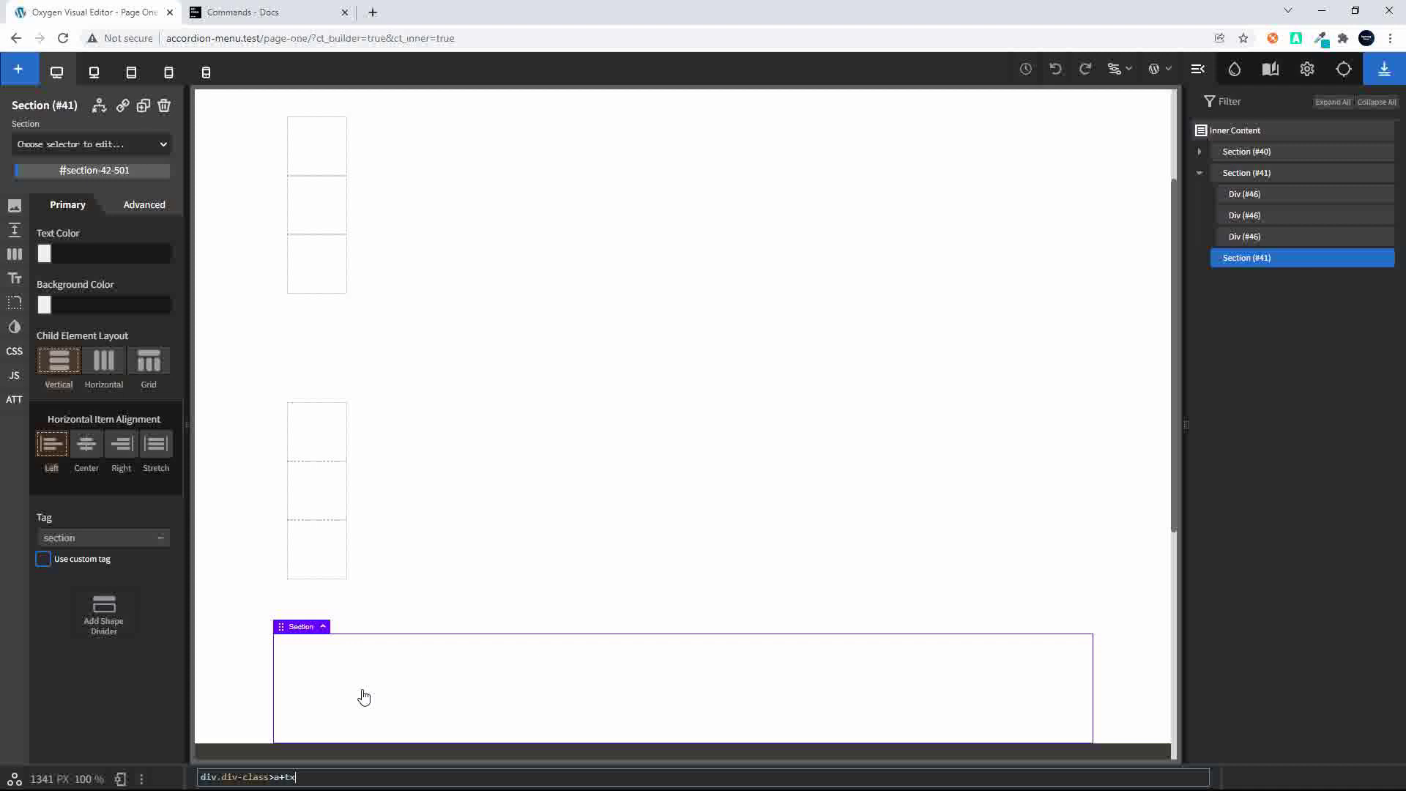
pyautogui.write('t')
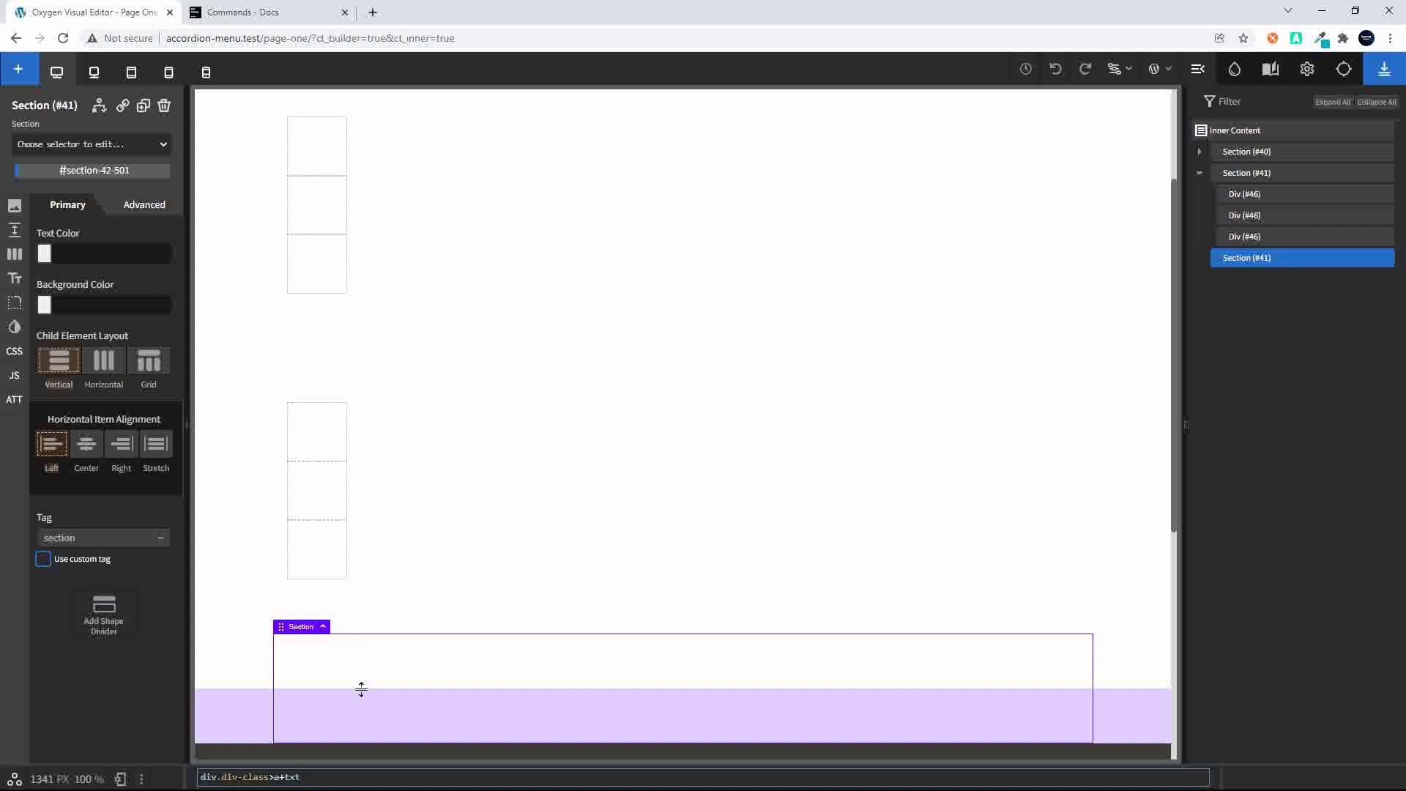
pyautogui.write('^')
pyautogui.write('1*3')
pyautogui.press('Return')
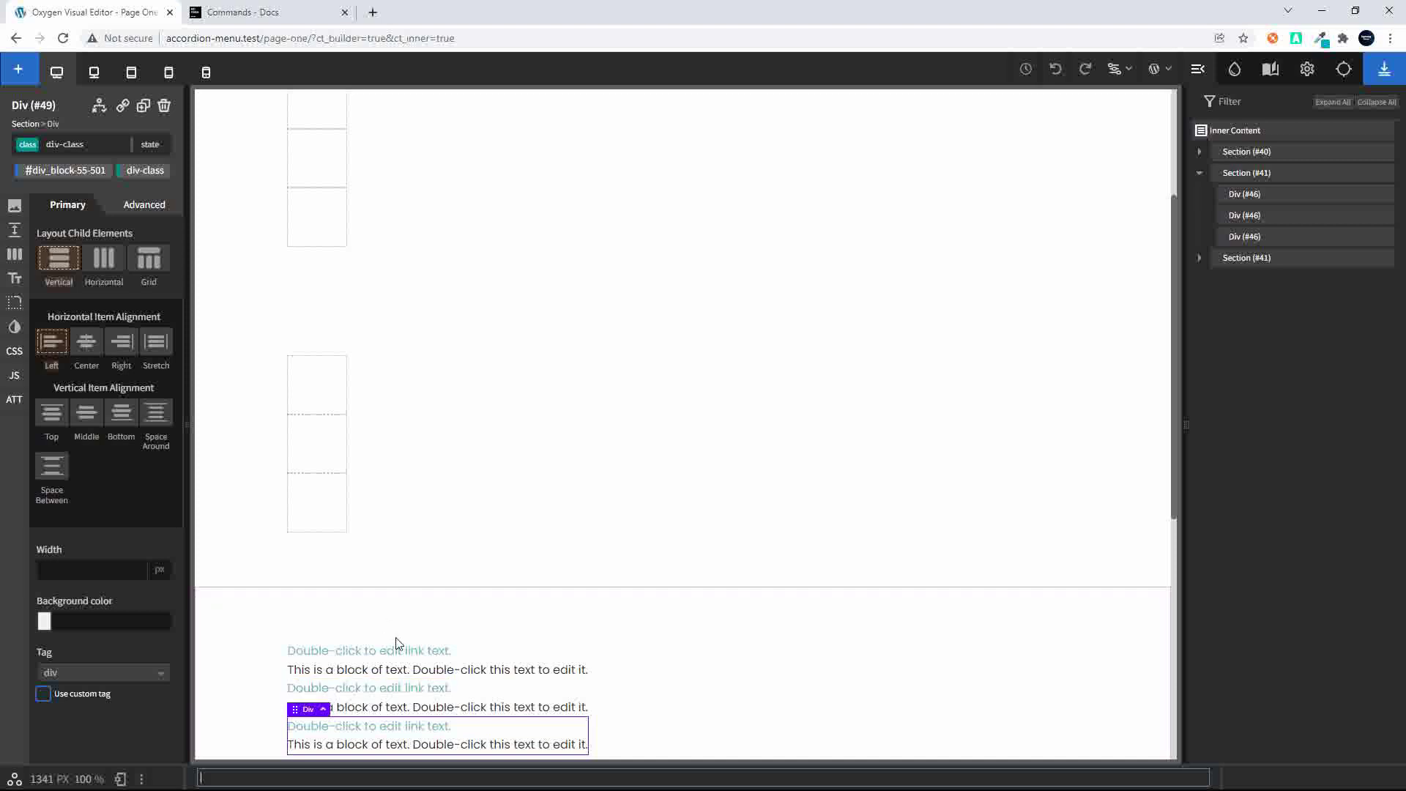
# Replace the content of the text block in the third section's first div with "new text", using a curly-brace text command.
pyautogui.click(1200, 173)
pyautogui.click(1200, 194)
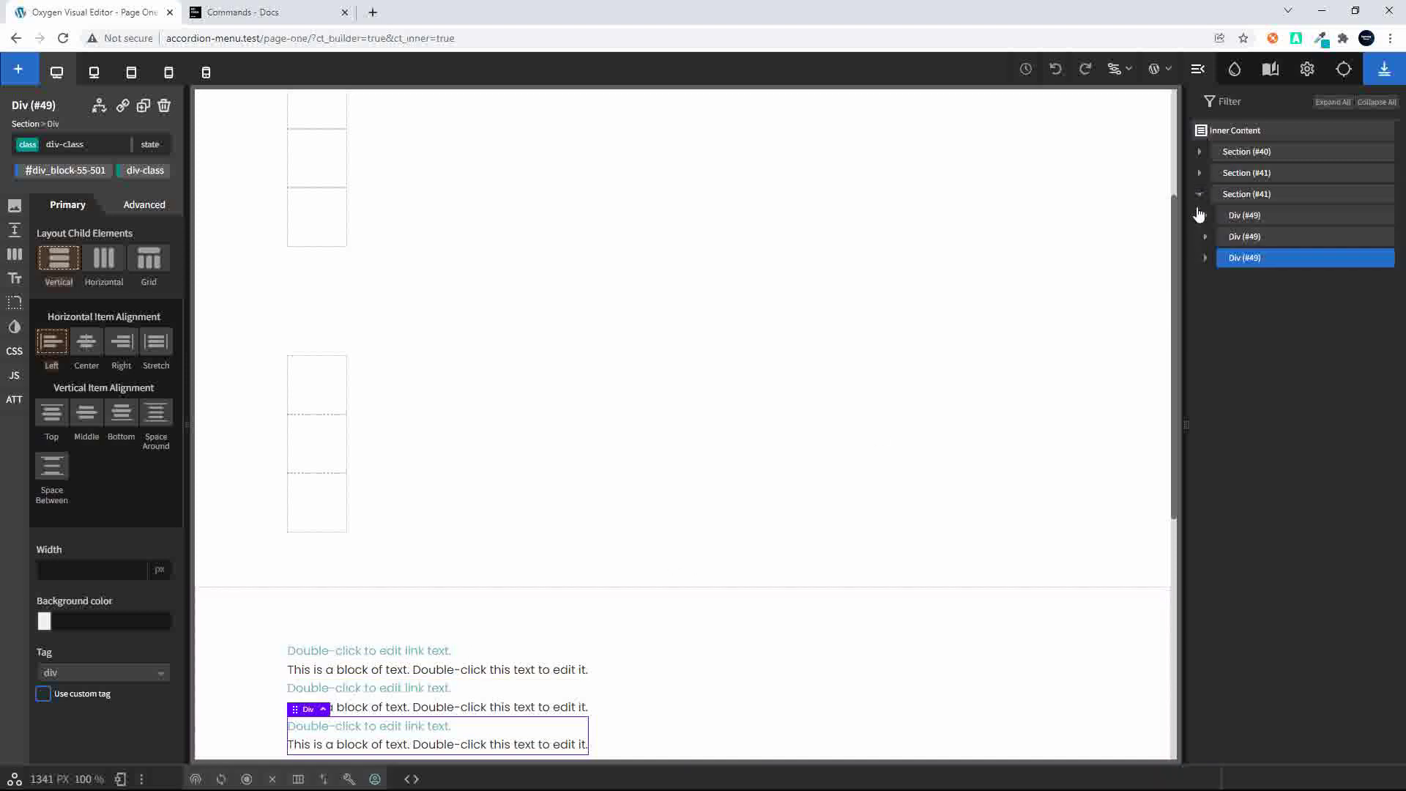
pyautogui.click(1205, 216)
pyautogui.click(1265, 218)
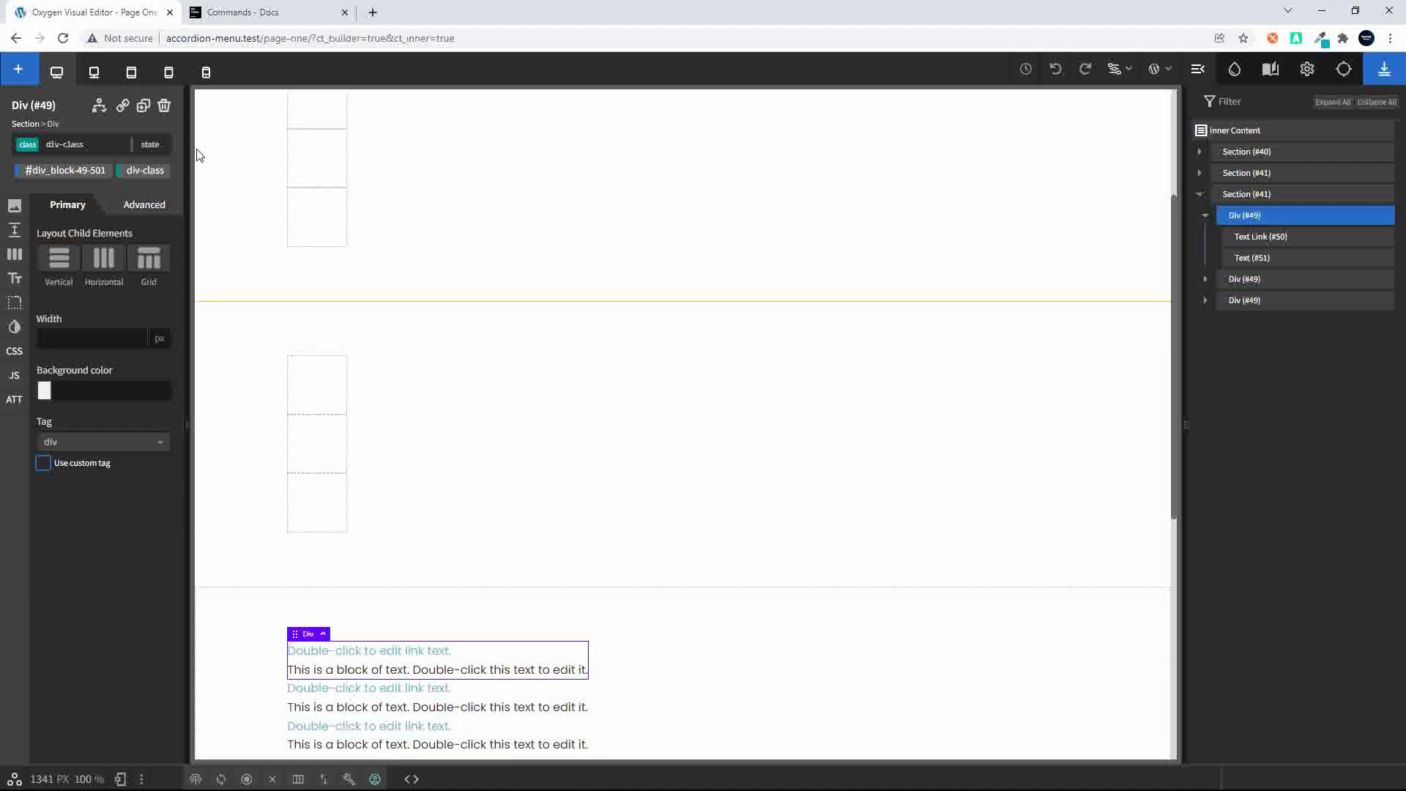
pyautogui.click(1272, 240)
pyautogui.click(1257, 259)
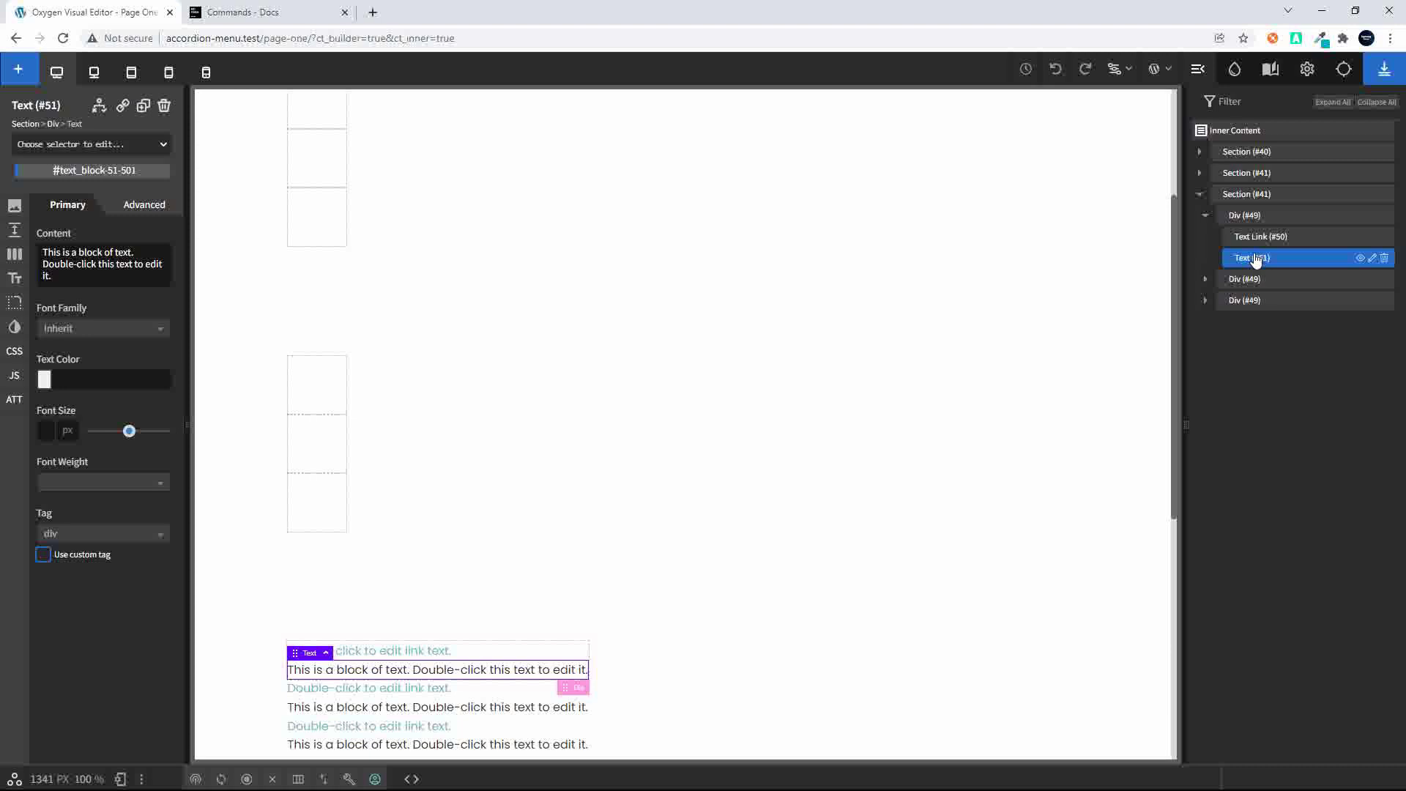
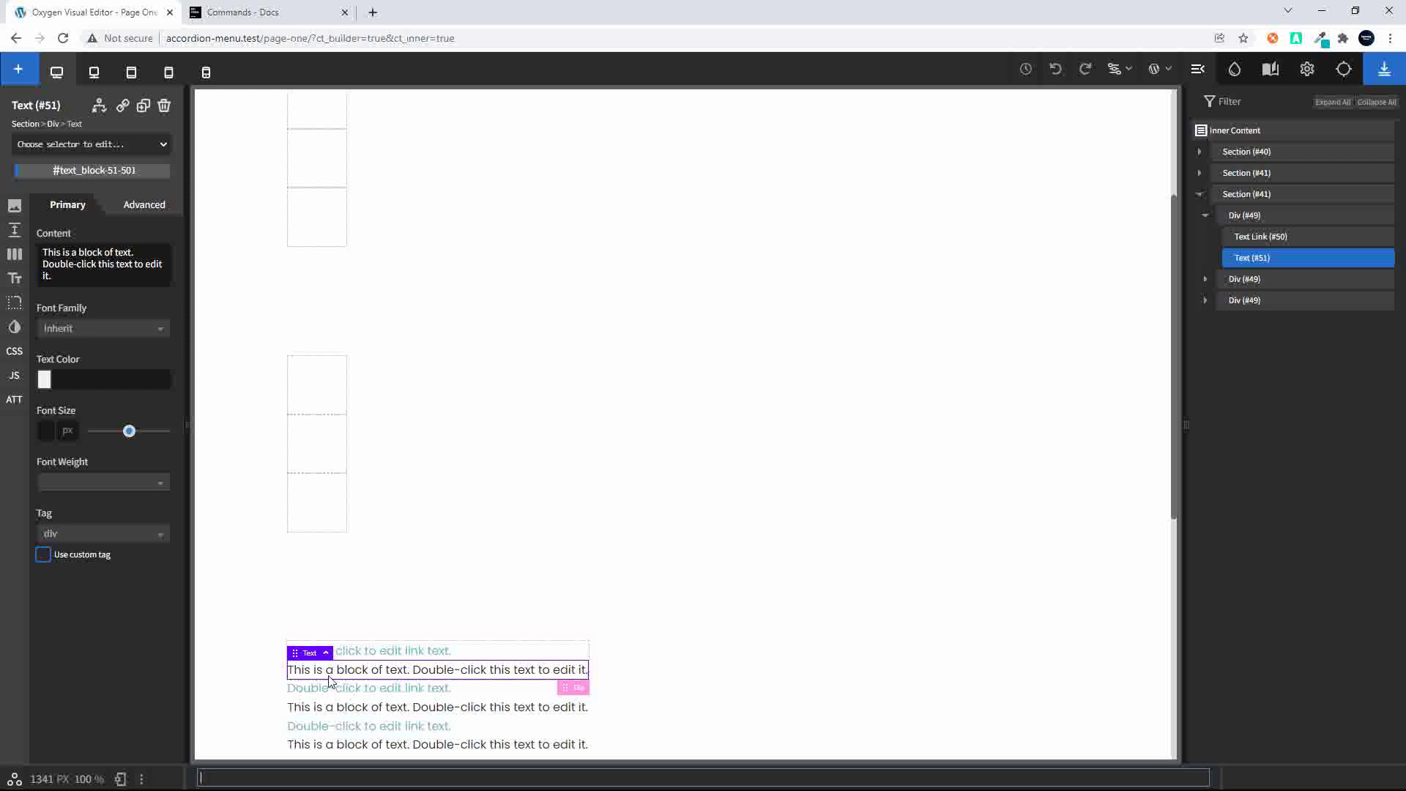
pyautogui.write('{}')
pyautogui.write('new text')
pyautogui.press('Return')
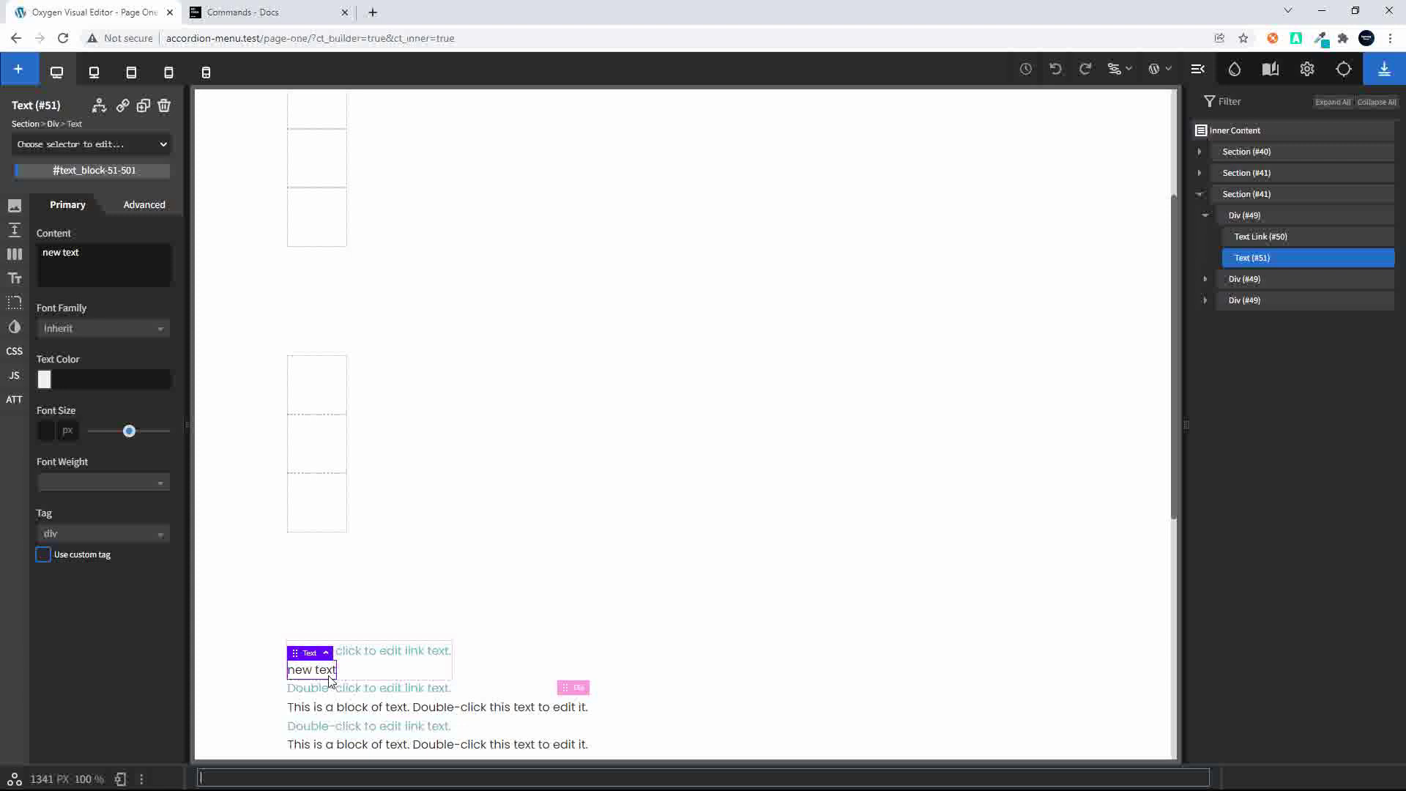
# Set the content of the text link in the same div to "text link" with the command "{text link}".
pyautogui.click(380, 654)
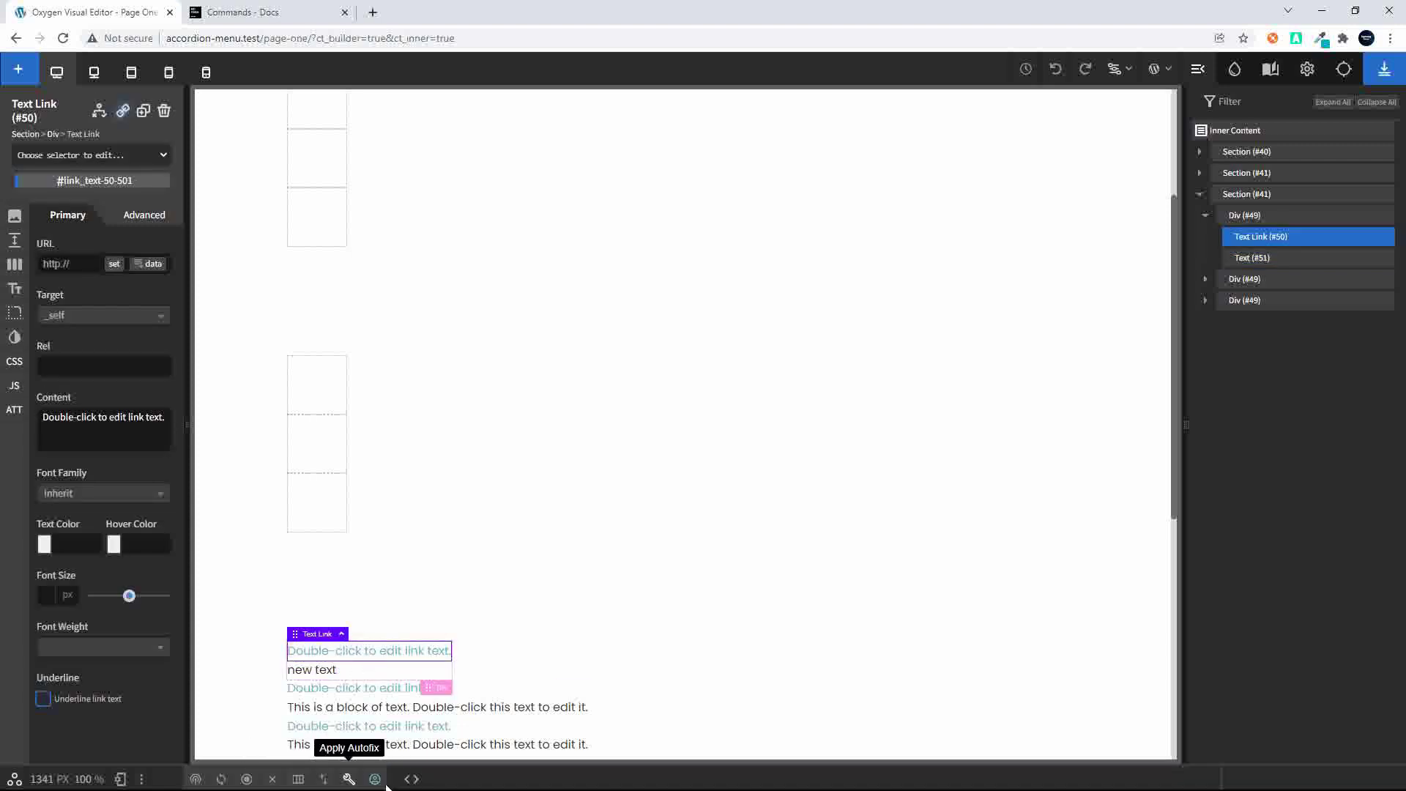
pyautogui.click(446, 775)
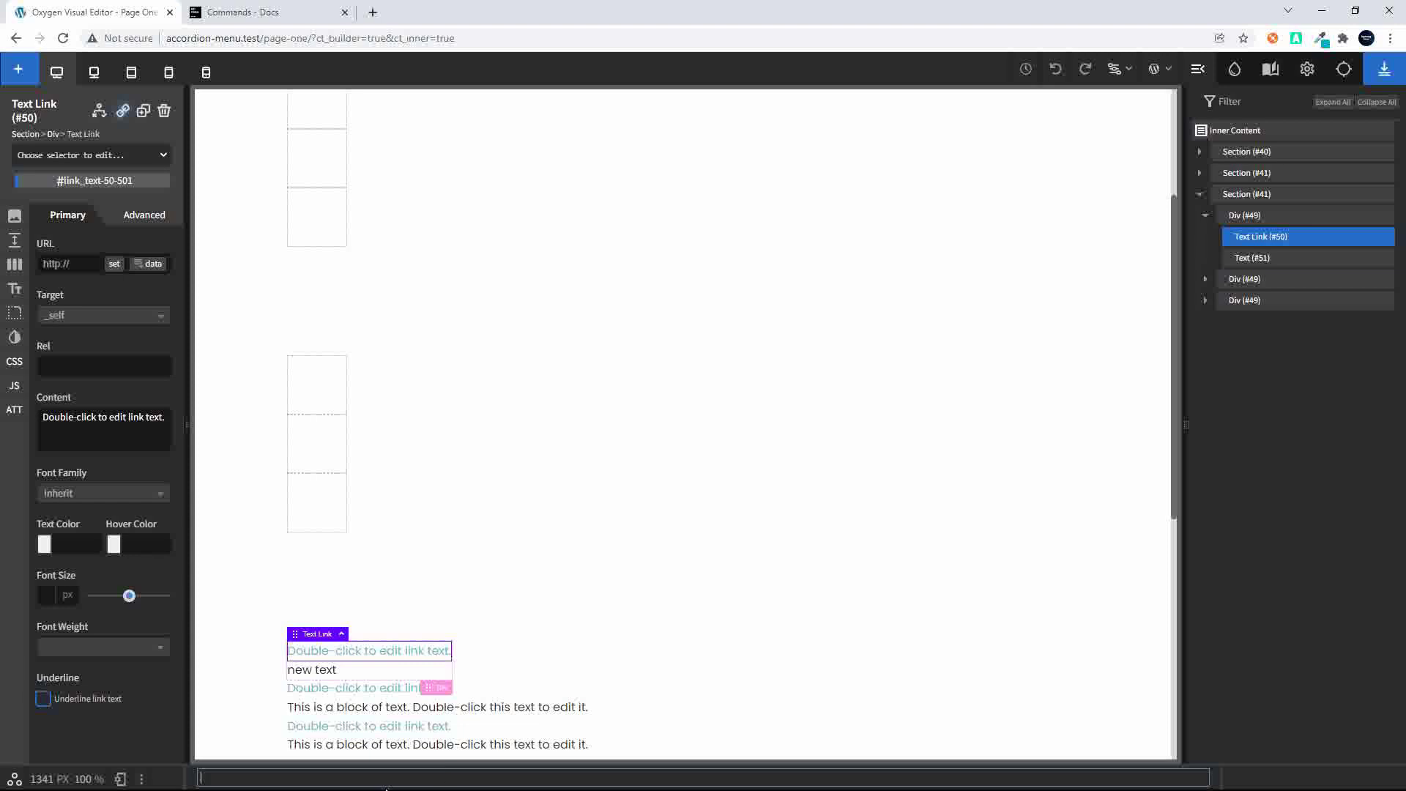
pyautogui.write('{}')
pyautogui.write('text ')
pyautogui.write('link')
pyautogui.press('Return')
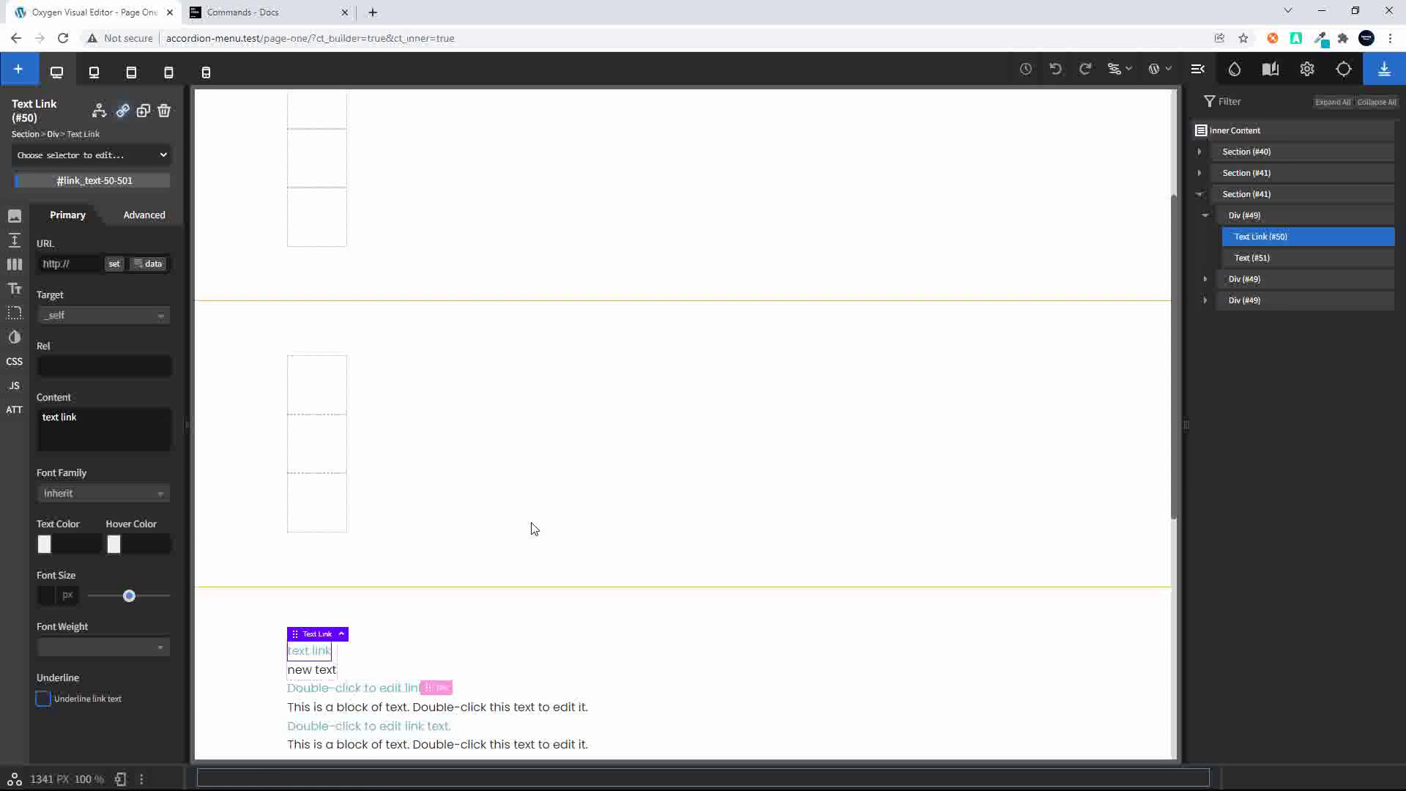
pyautogui.scroll(-6, 527, 535)
pyautogui.scroll(5, 529, 536)
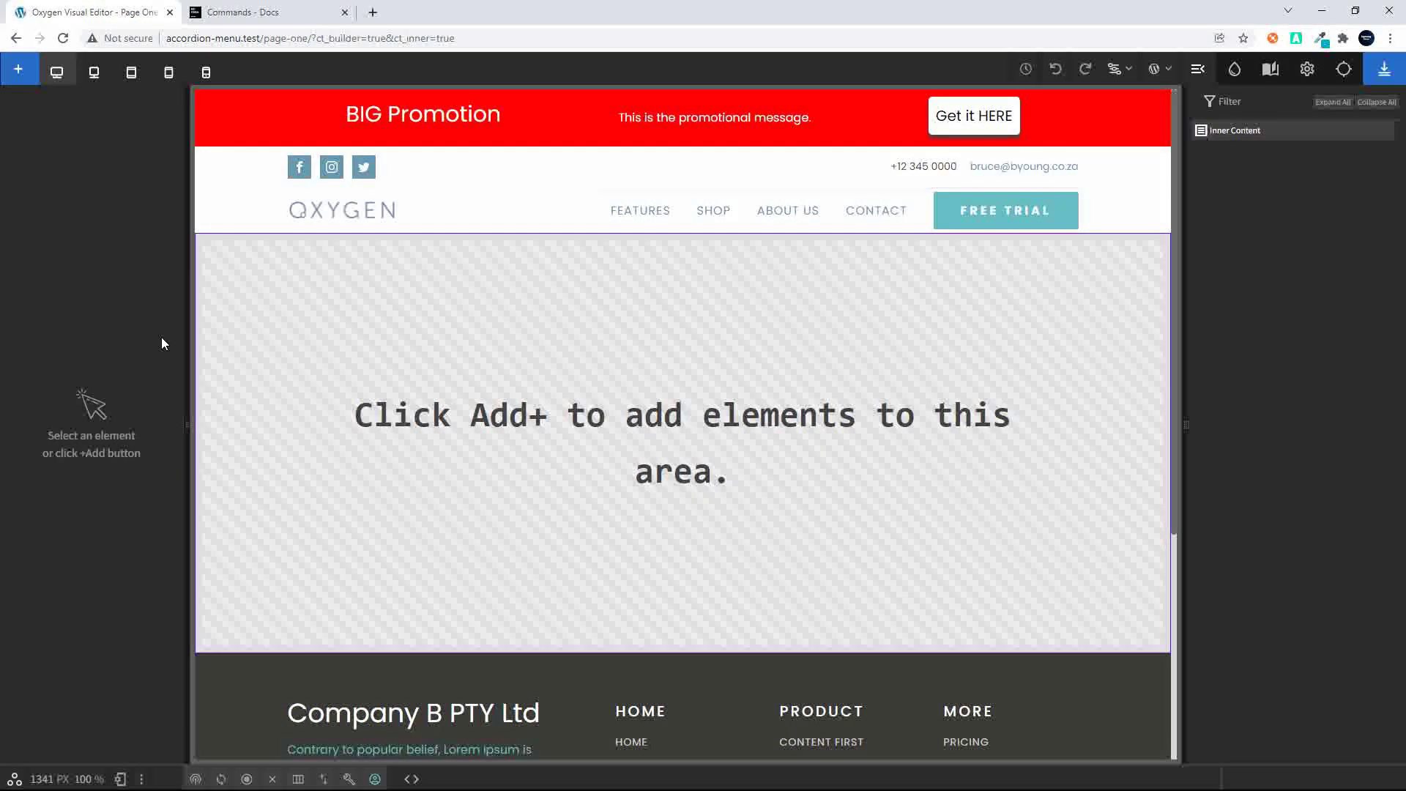
# Add a section containing a div with one icon using the command "section>div>icon", and expand its structure.
pyautogui.hotkey('ctrl', 'shift', 'p')
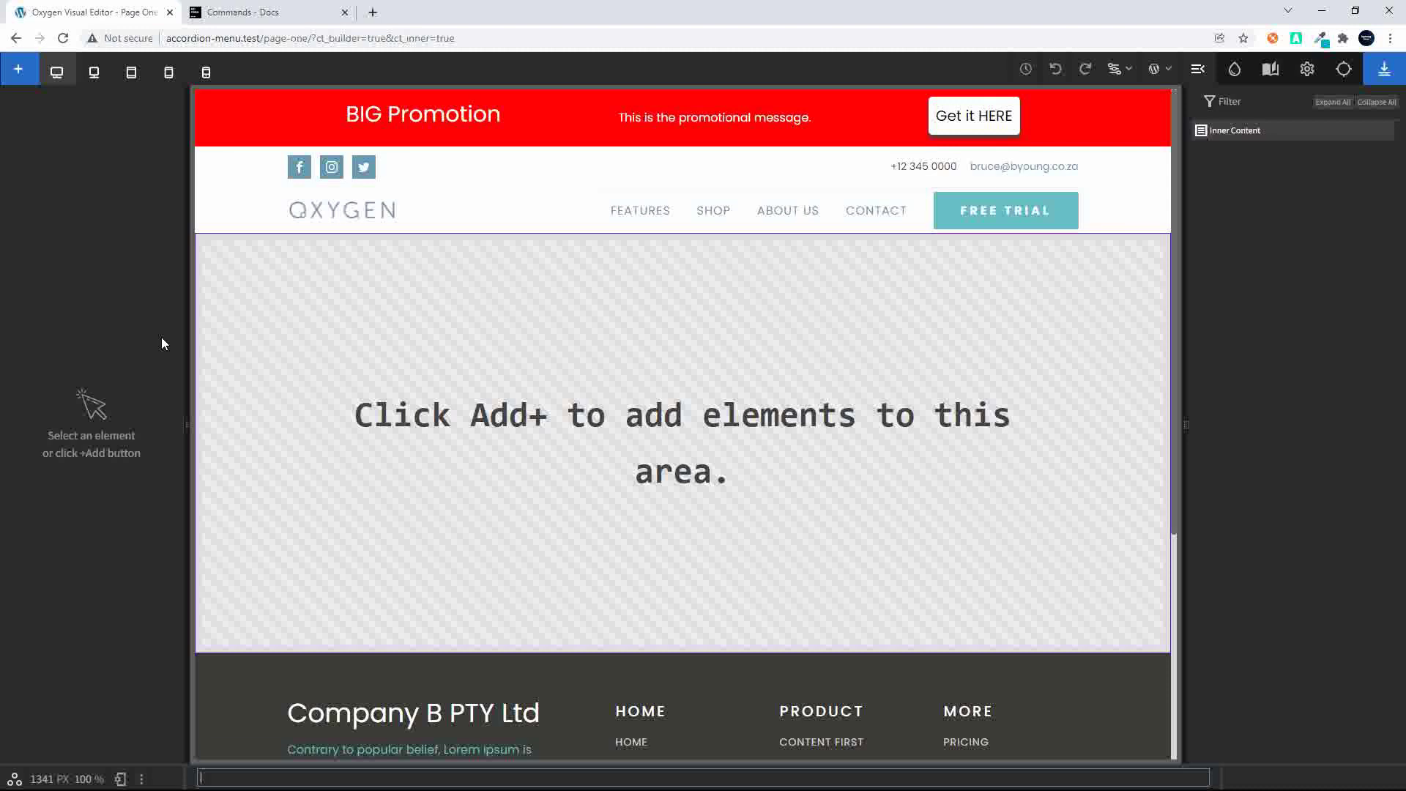
pyautogui.write('section')
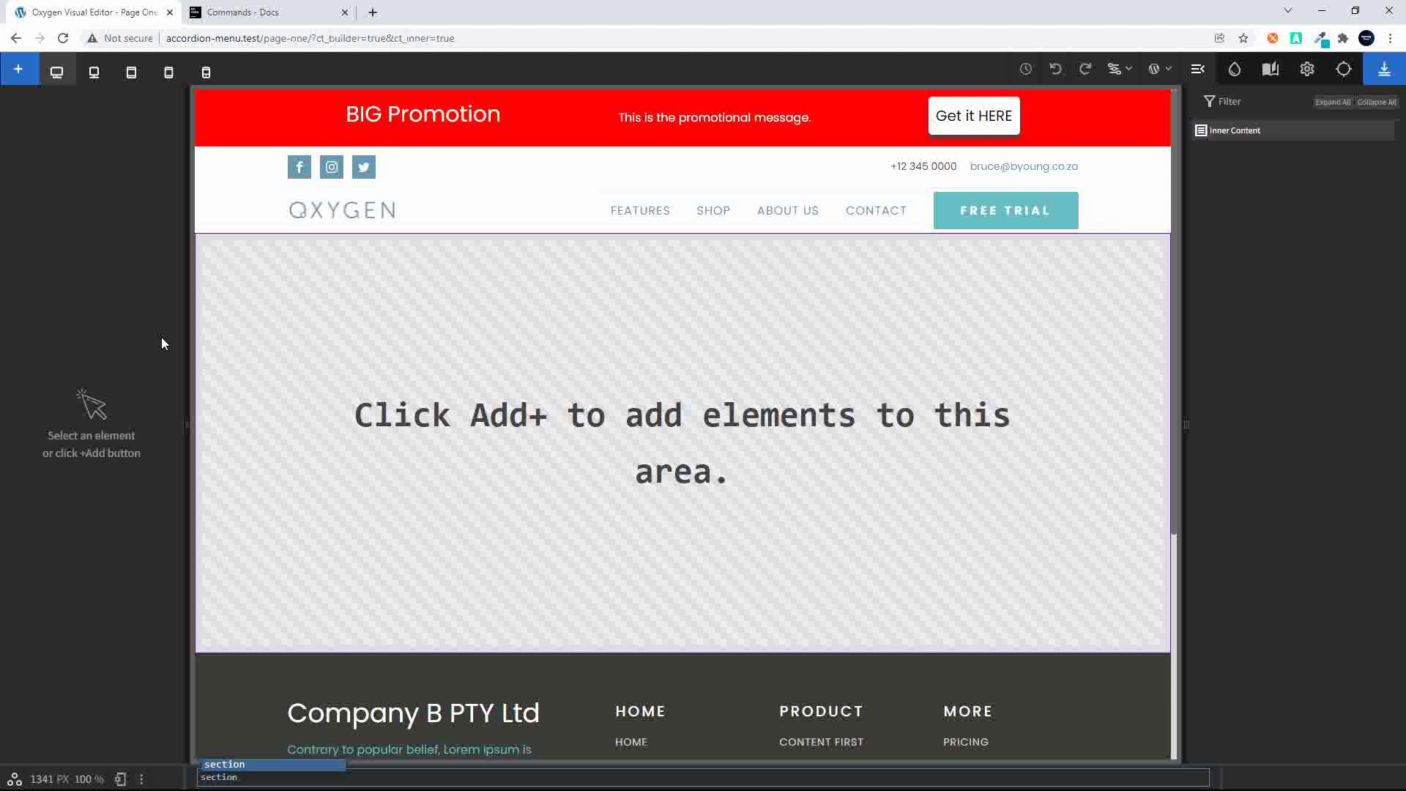
pyautogui.write('>div')
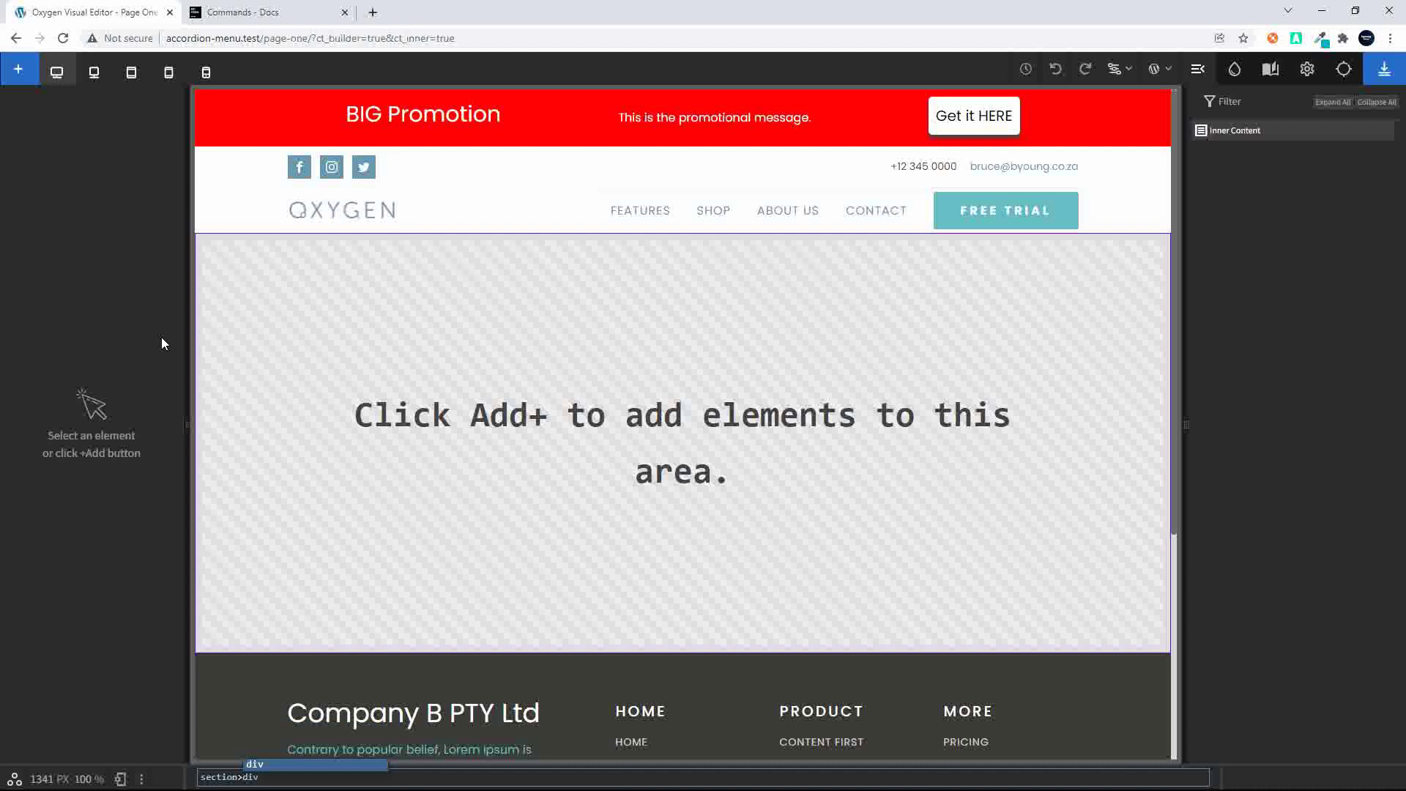
pyautogui.write('>')
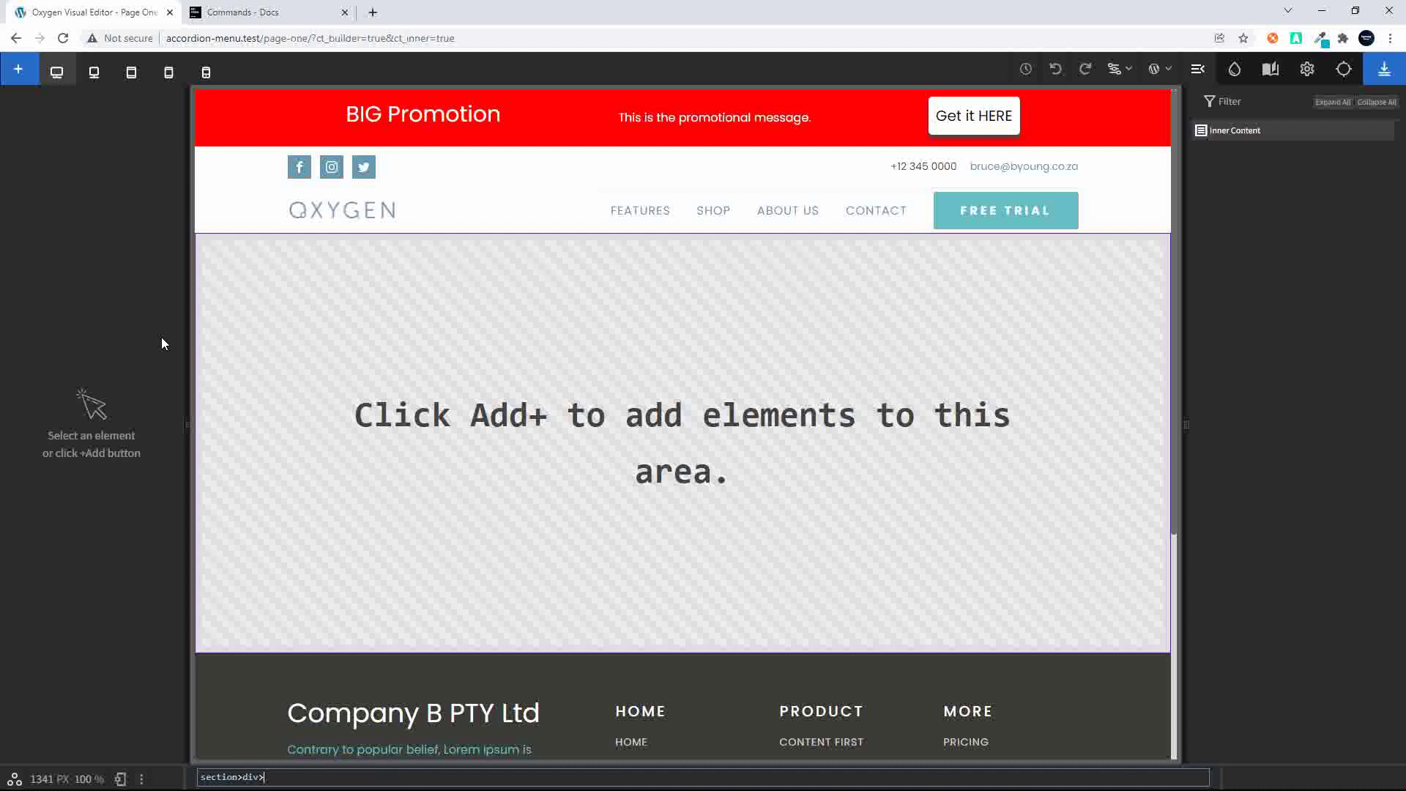
pyautogui.write('icon')
pyautogui.press('Return')
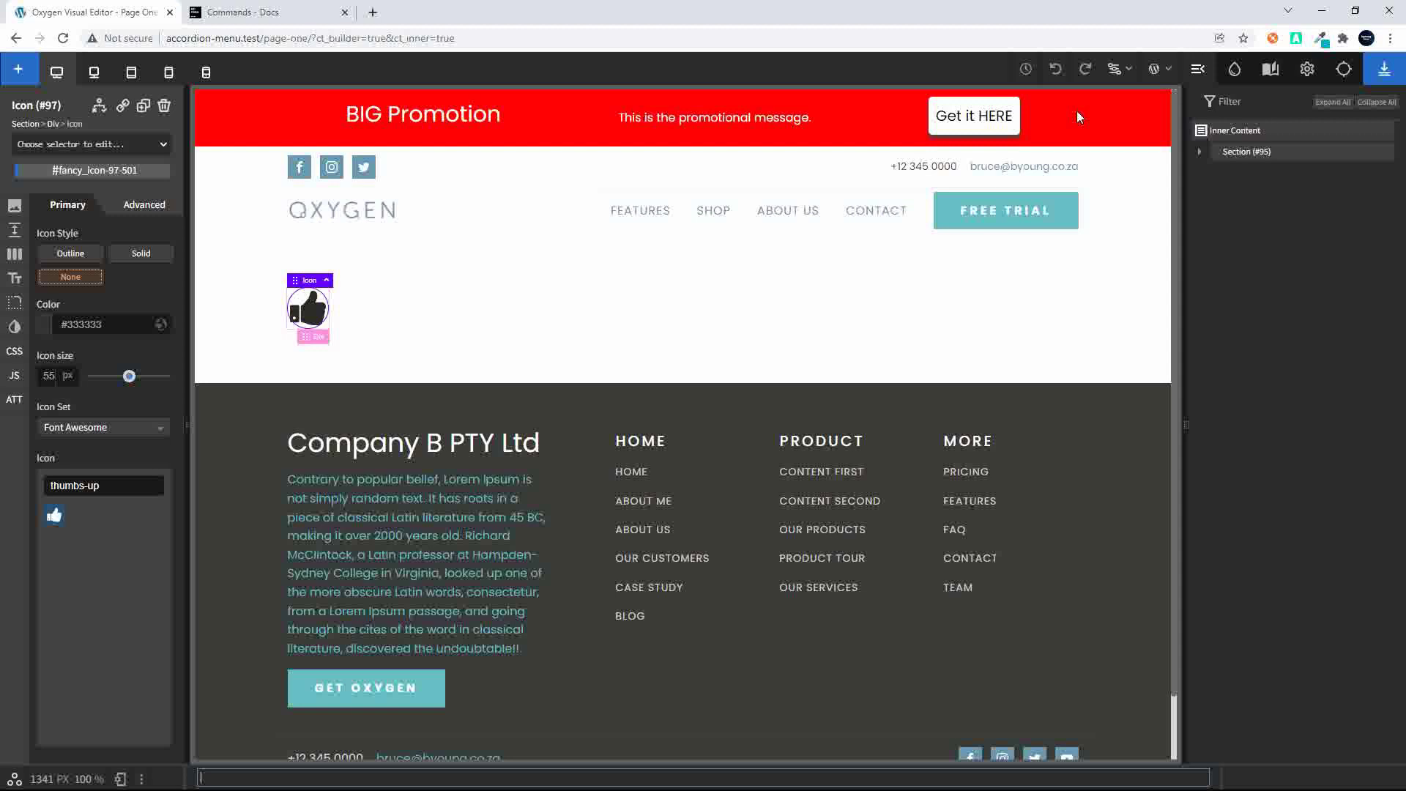
pyautogui.click(1201, 154)
pyautogui.click(1204, 174)
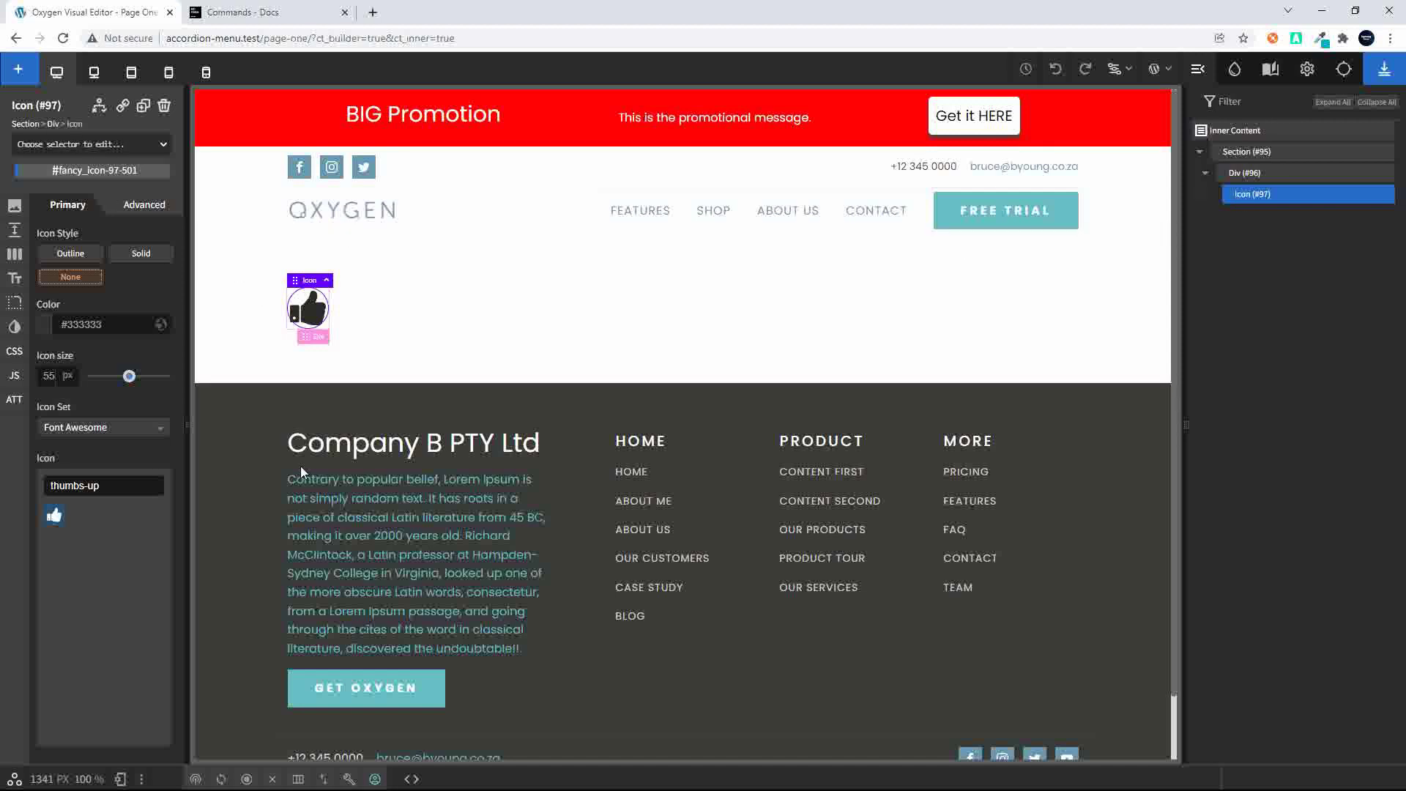
# Add a second section with three icons inside a single div using the command "section>div>icon*3", and expand its structure.
pyautogui.click(1247, 152)
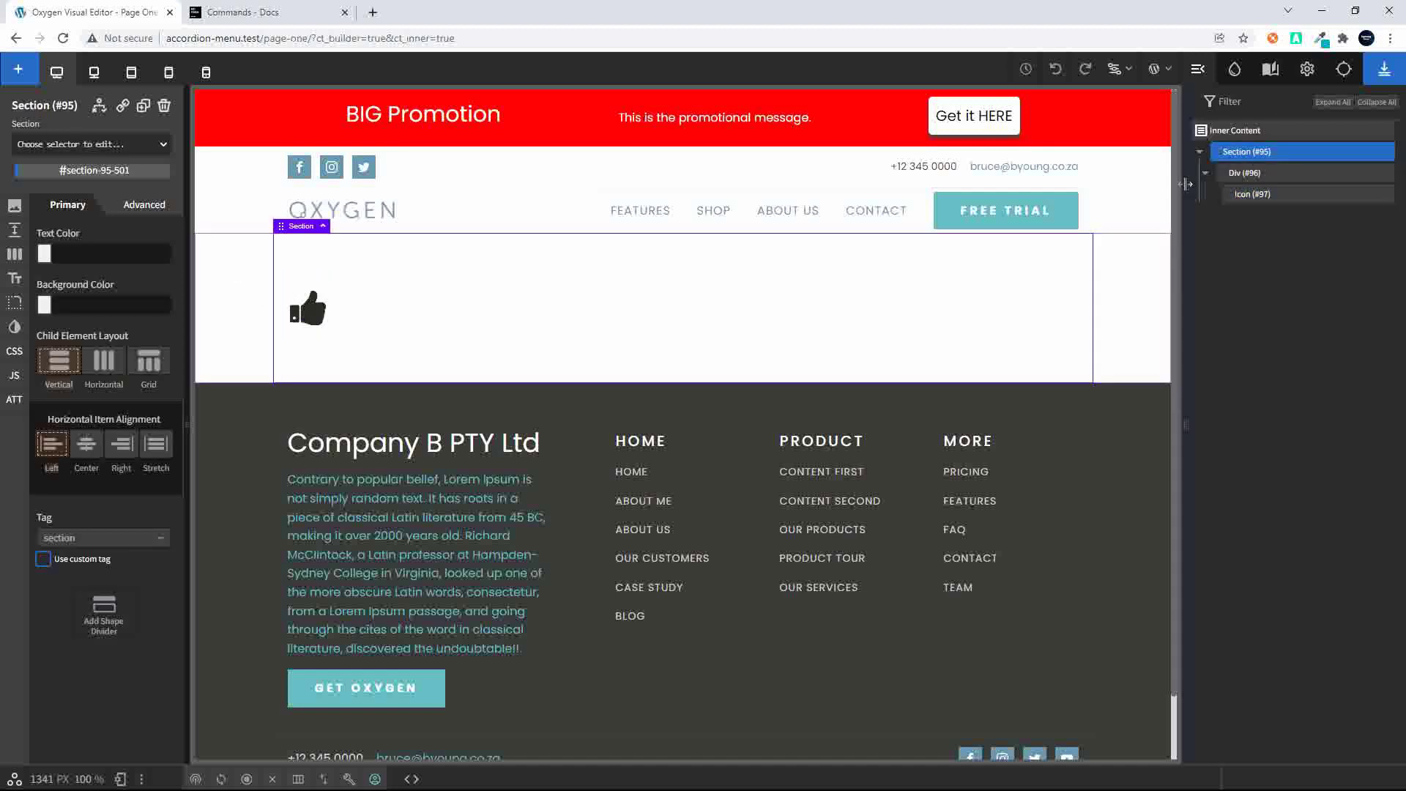
pyautogui.write('se')
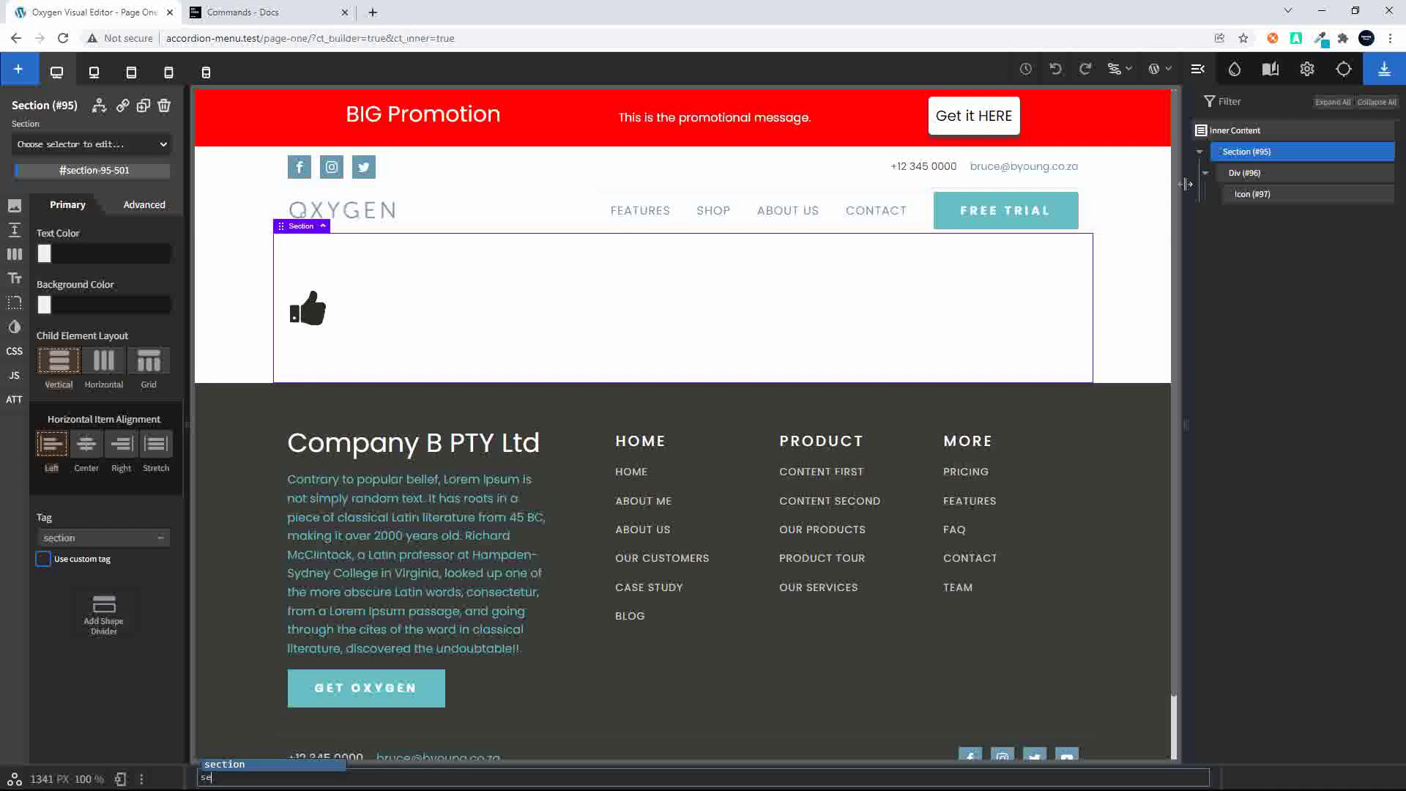
pyautogui.write('ction>')
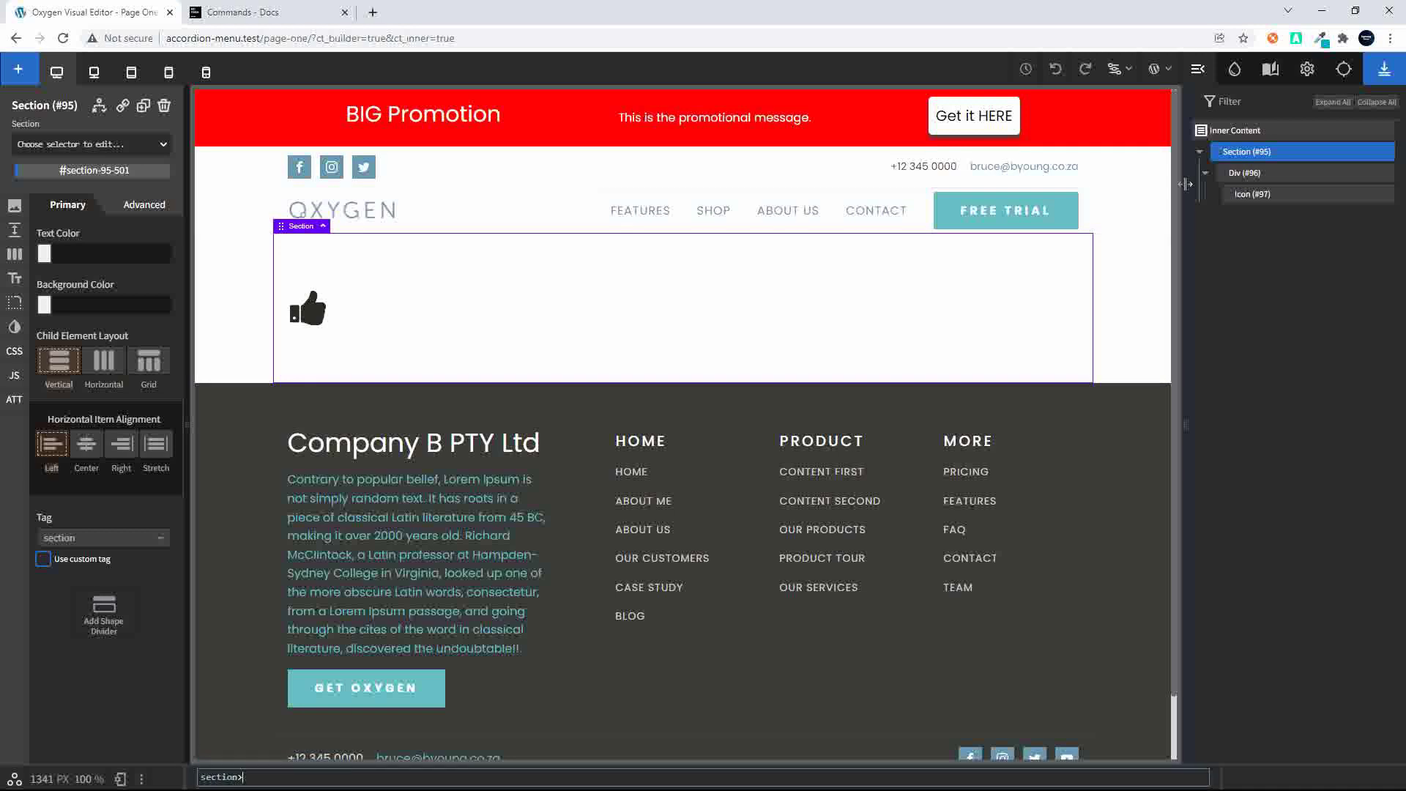
pyautogui.write('div')
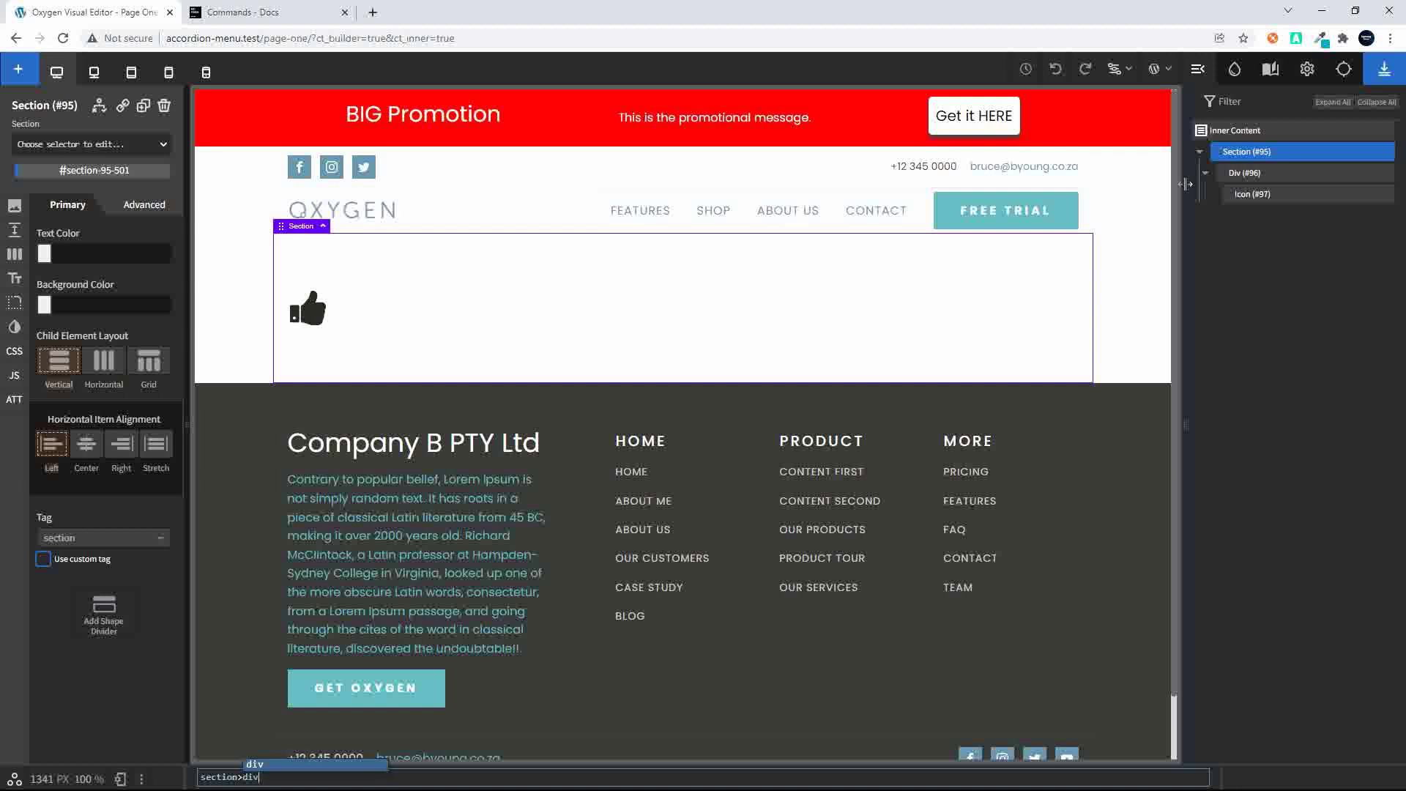
pyautogui.write('>icon*')
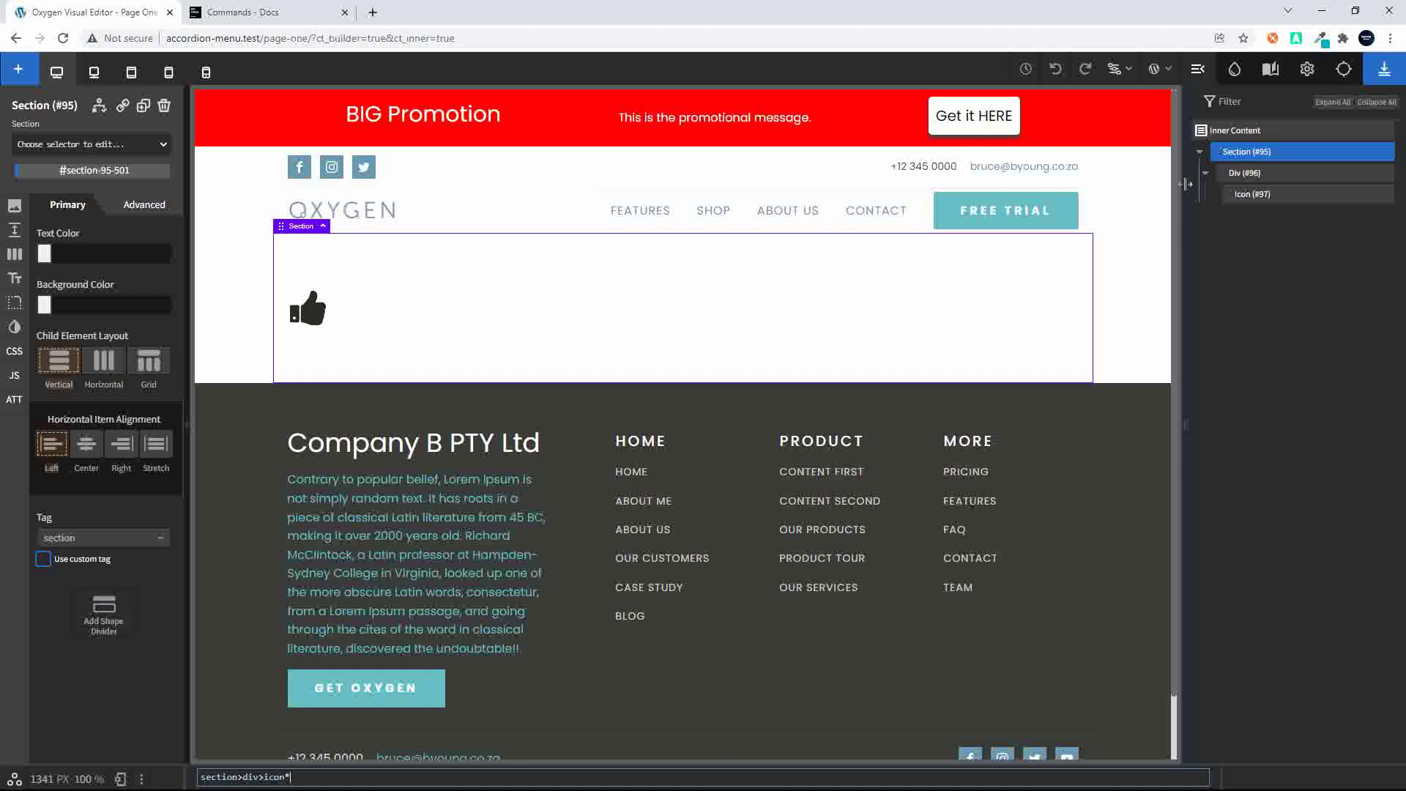
pyautogui.write('3')
pyautogui.press('Return')
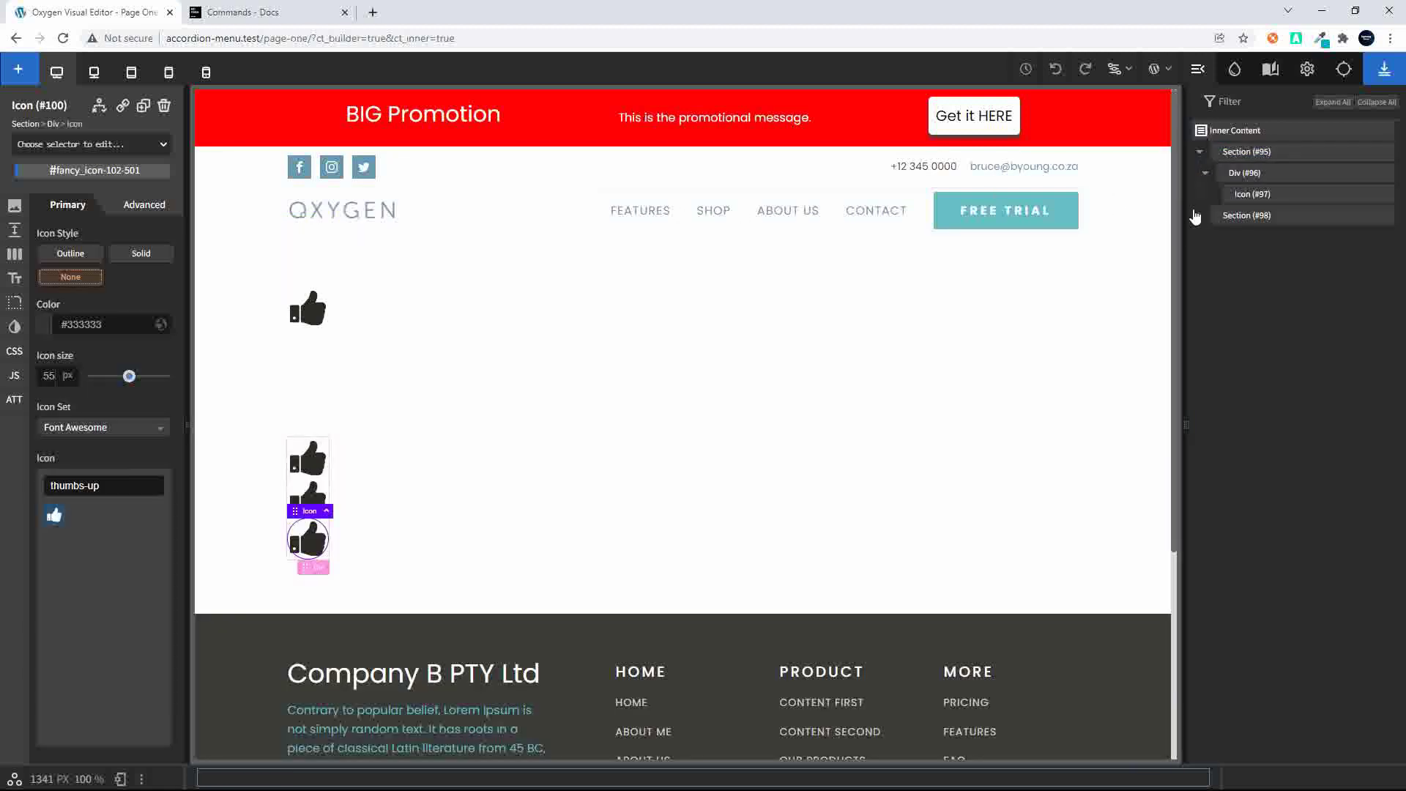
pyautogui.click(1199, 215)
pyautogui.click(1207, 238)
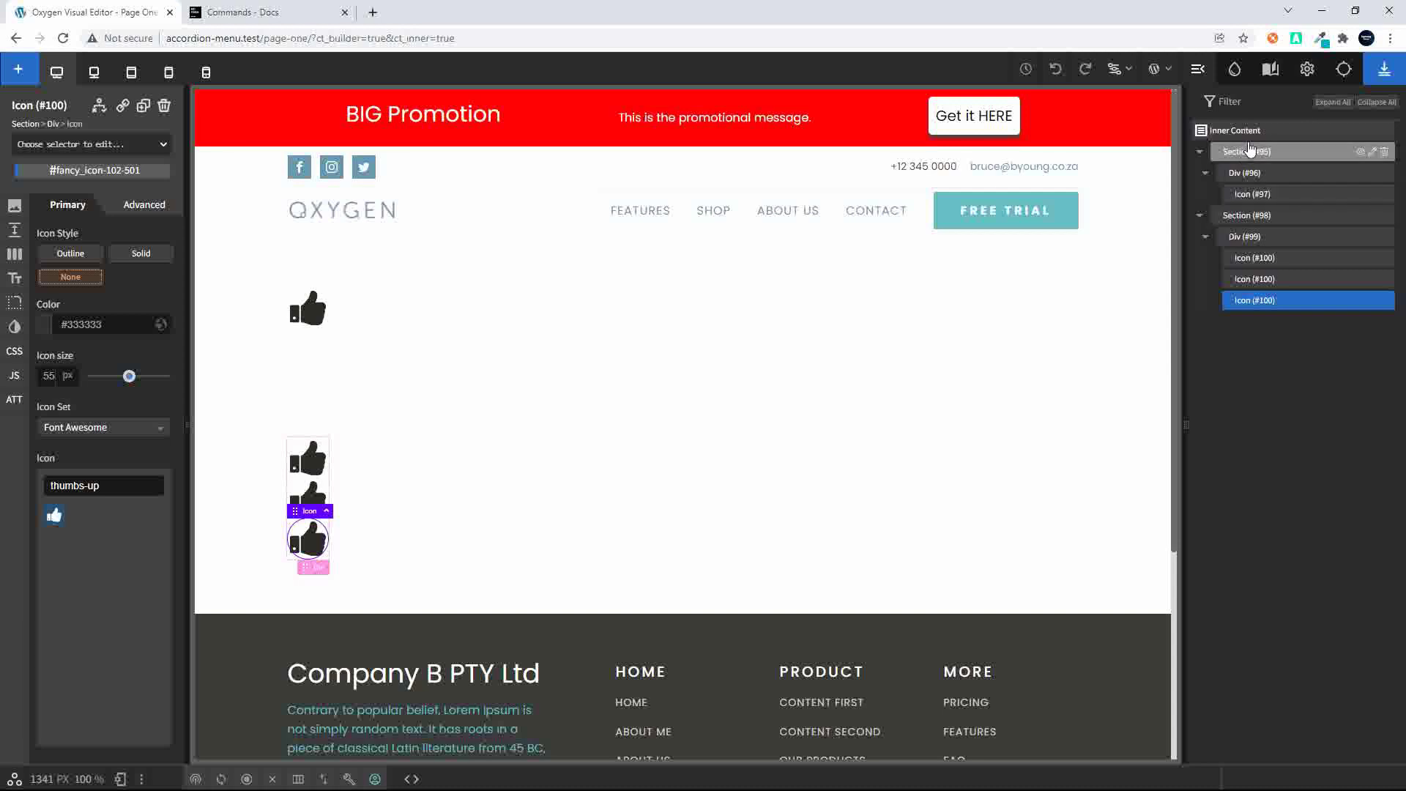
# Add a third section with three divs holding one icon each using the command "section>div>icon^1*3", and expand its structure.
pyautogui.click(1246, 217)
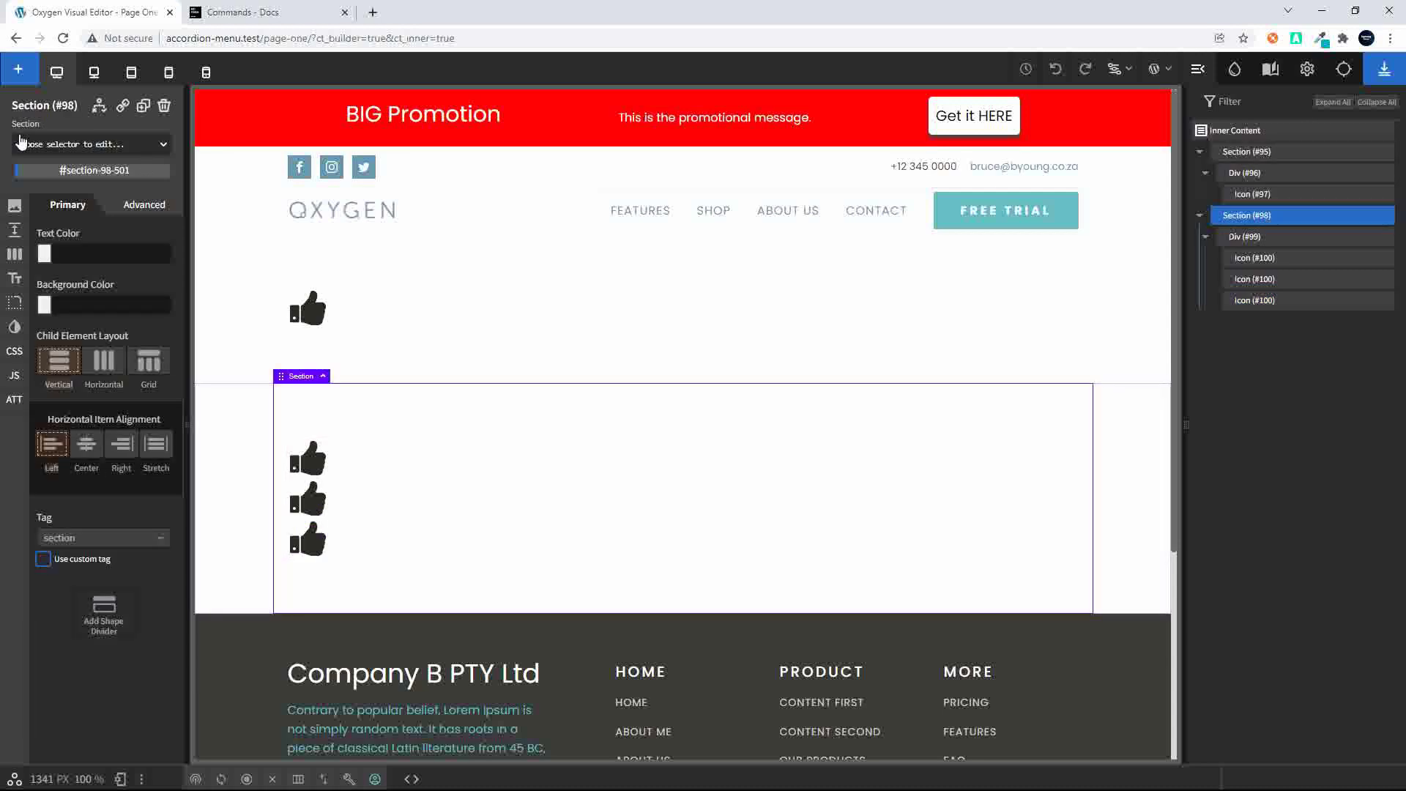
pyautogui.write('section>')
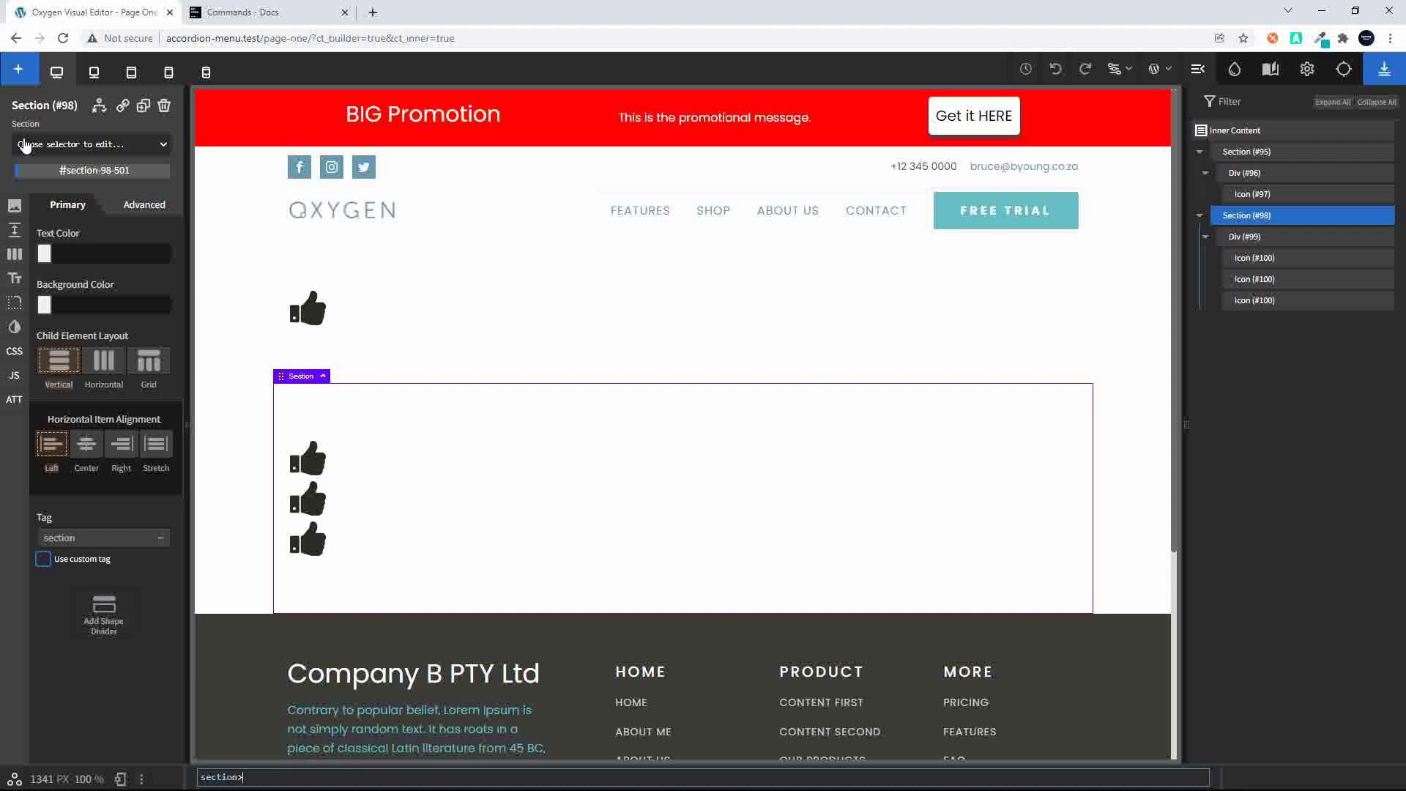
pyautogui.write('div')
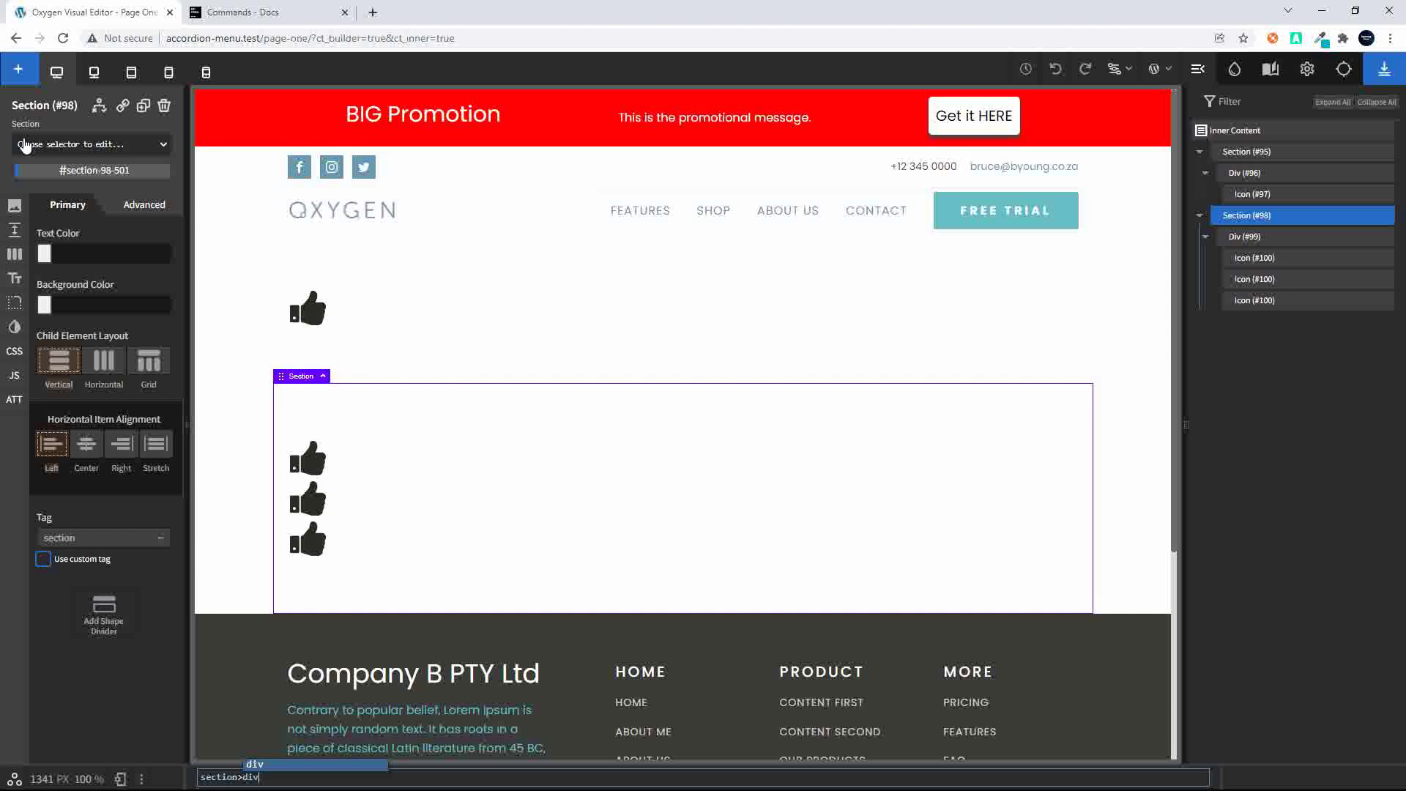
pyautogui.write('>')
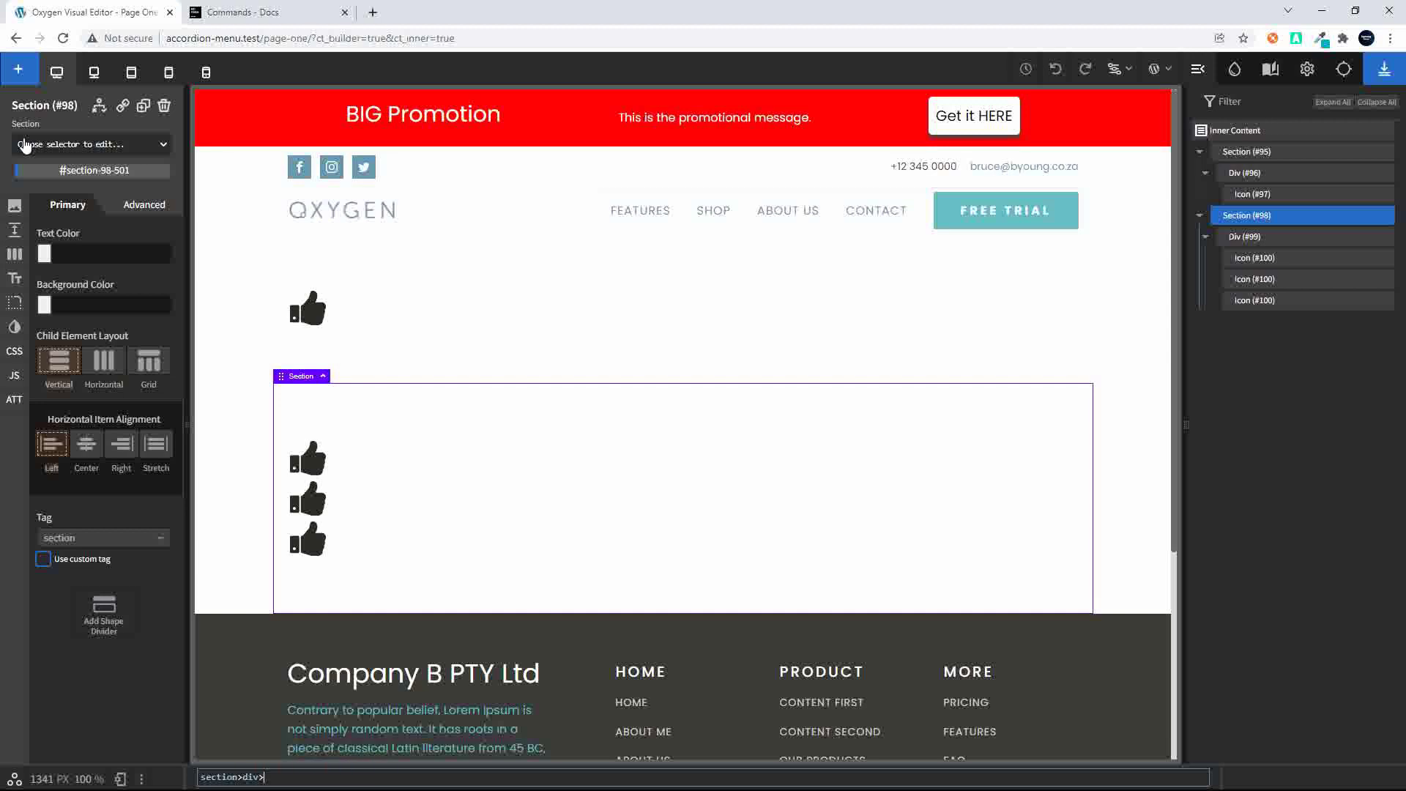
pyautogui.write('icon^1*3')
pyautogui.press('Return')
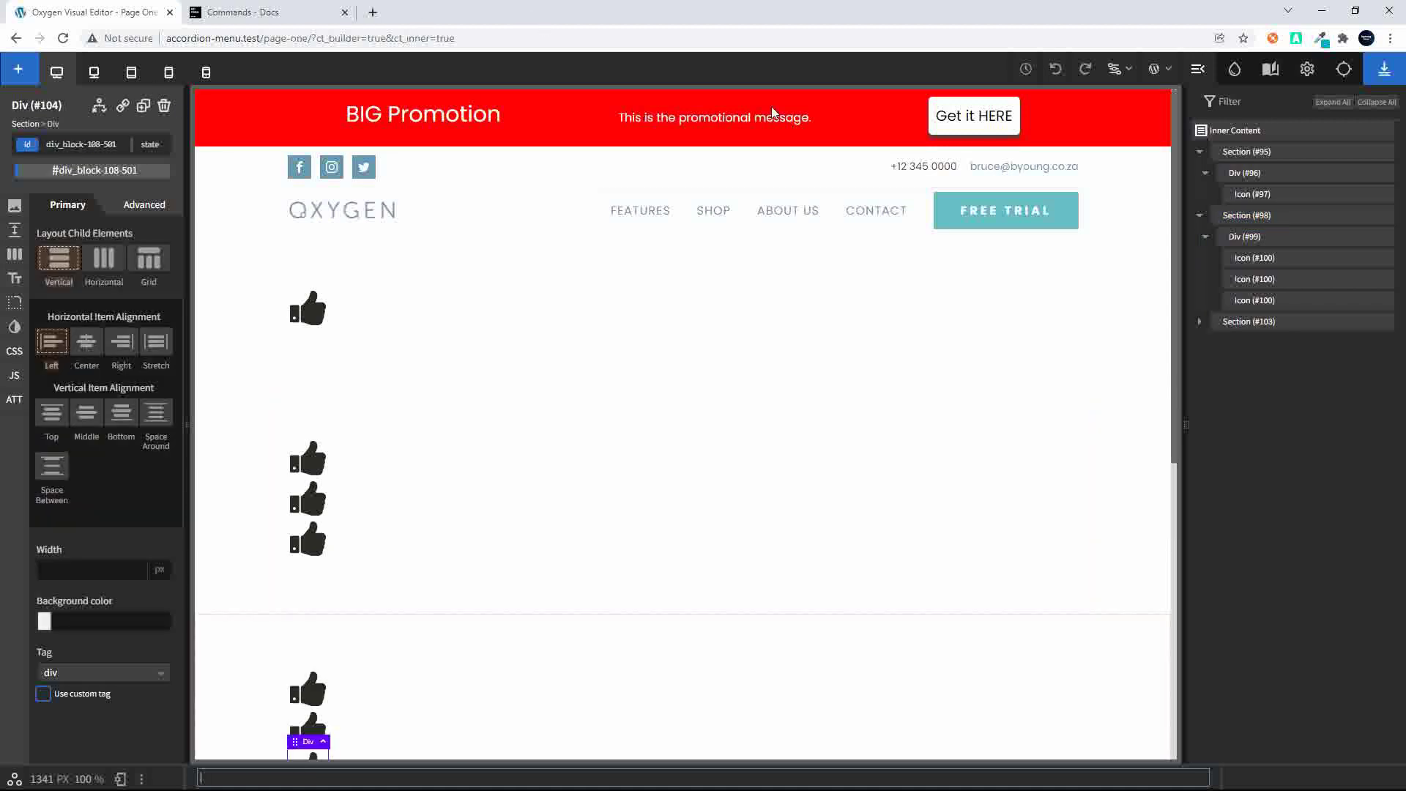
pyautogui.click(1199, 323)
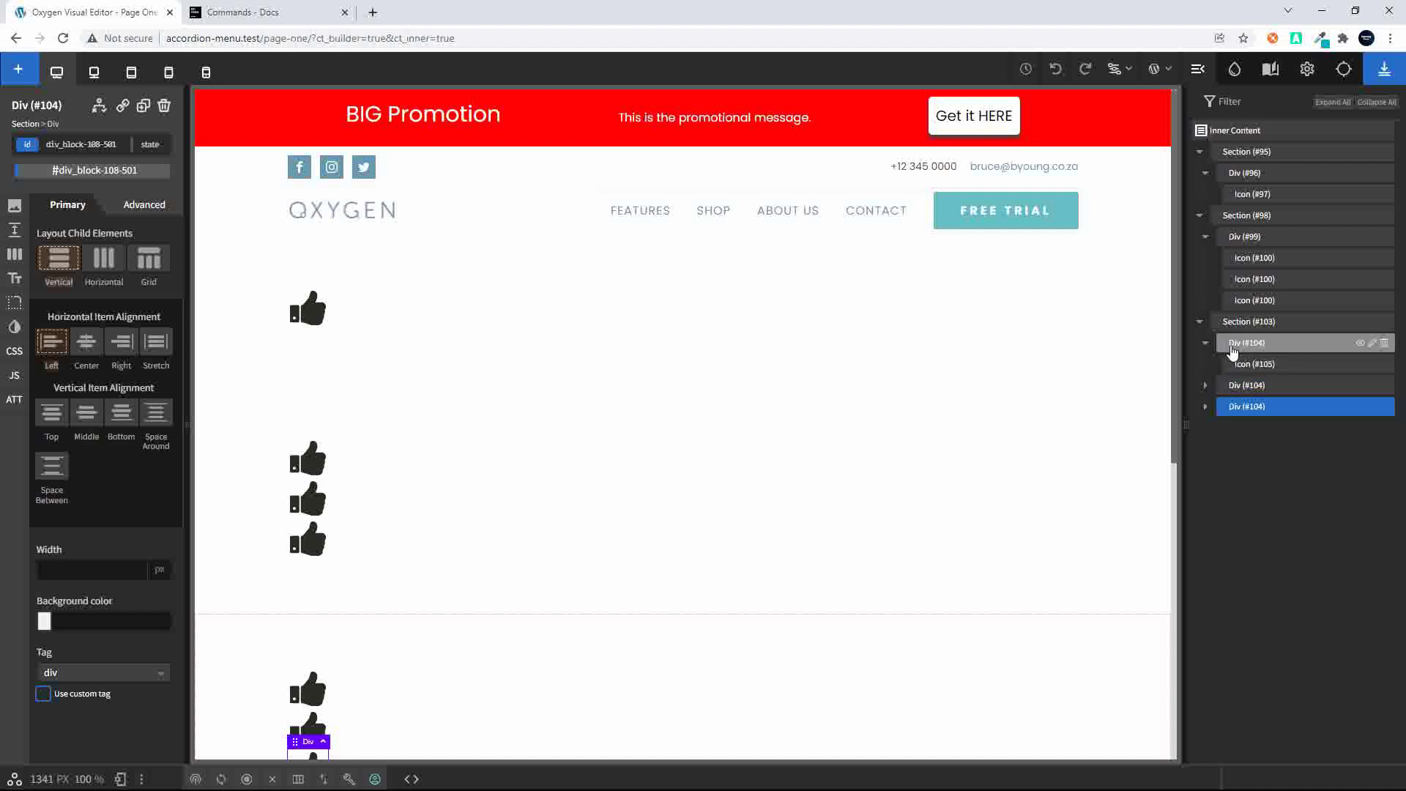
pyautogui.click(1206, 386)
pyautogui.click(1207, 429)
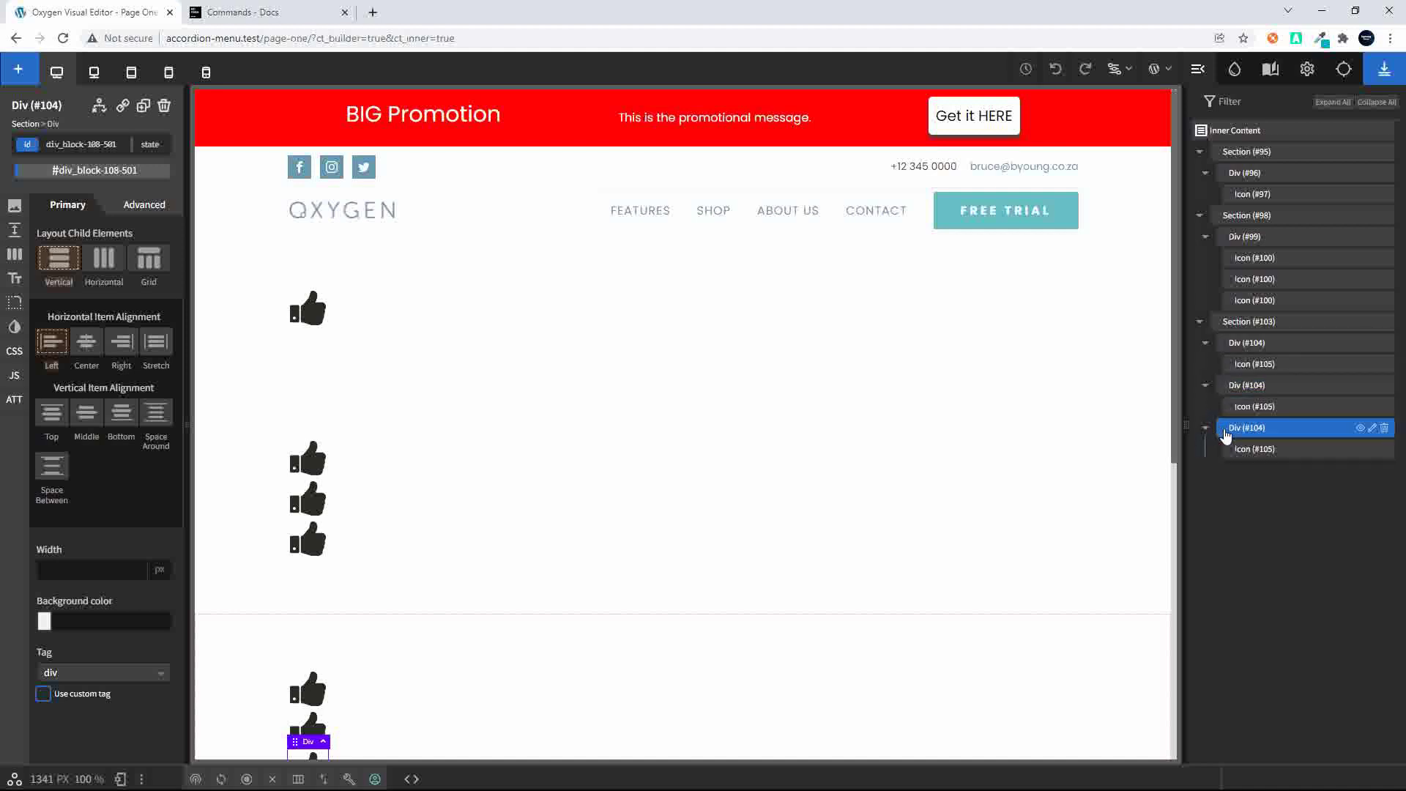
pyautogui.scroll(-2, 905, 557)
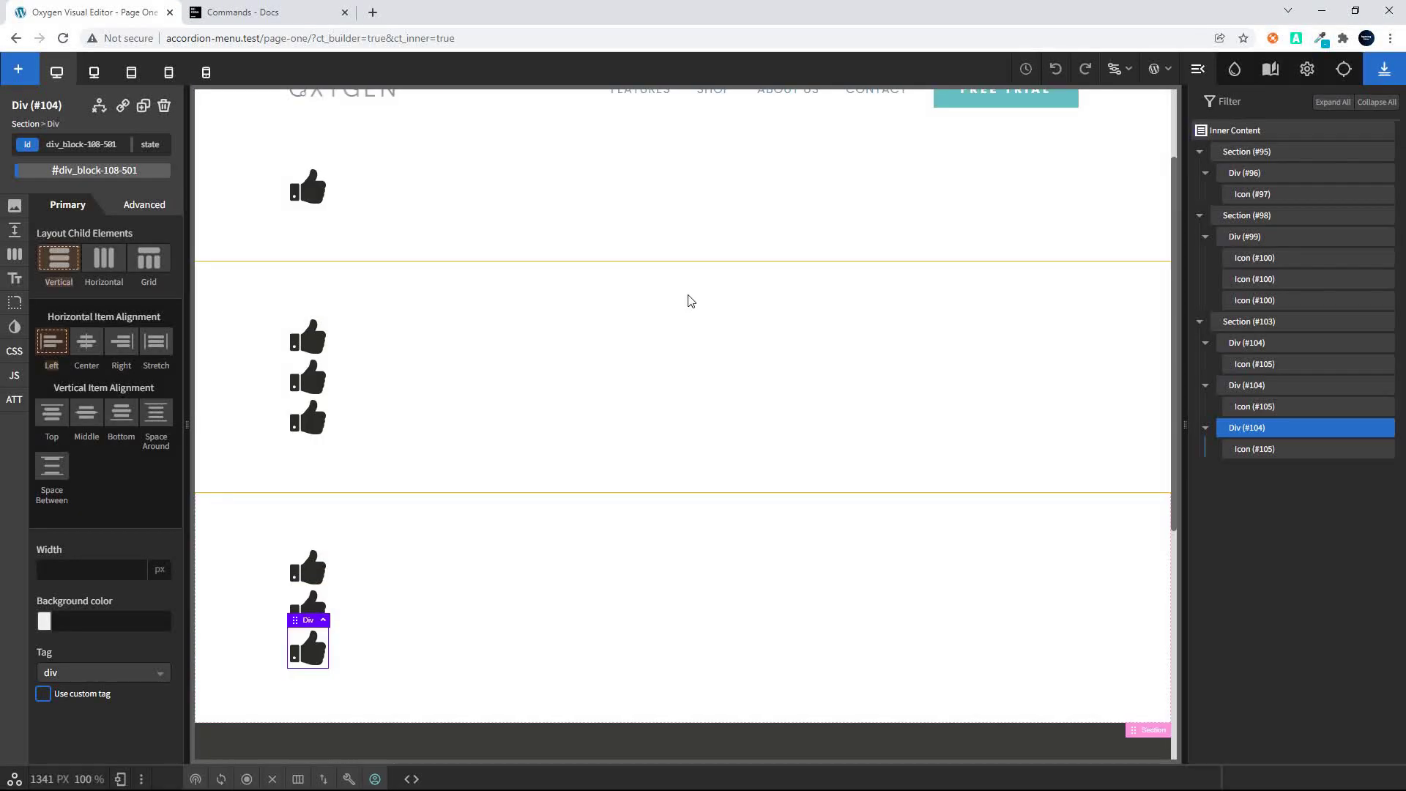
# Delete the three icon sections one after another, from the last to the first.
pyautogui.scroll(2, 543, 477)
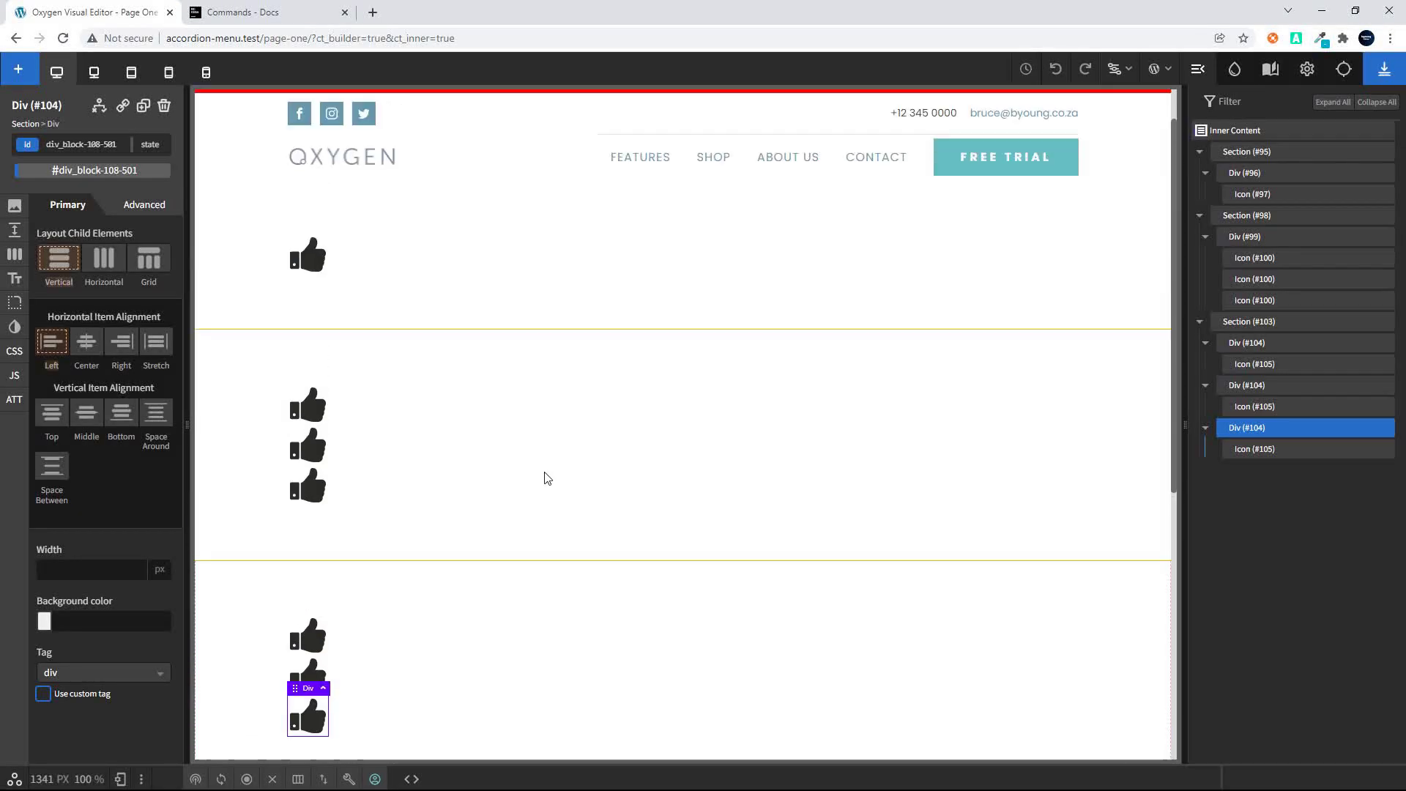
pyautogui.click(251, 622)
pyautogui.click(164, 112)
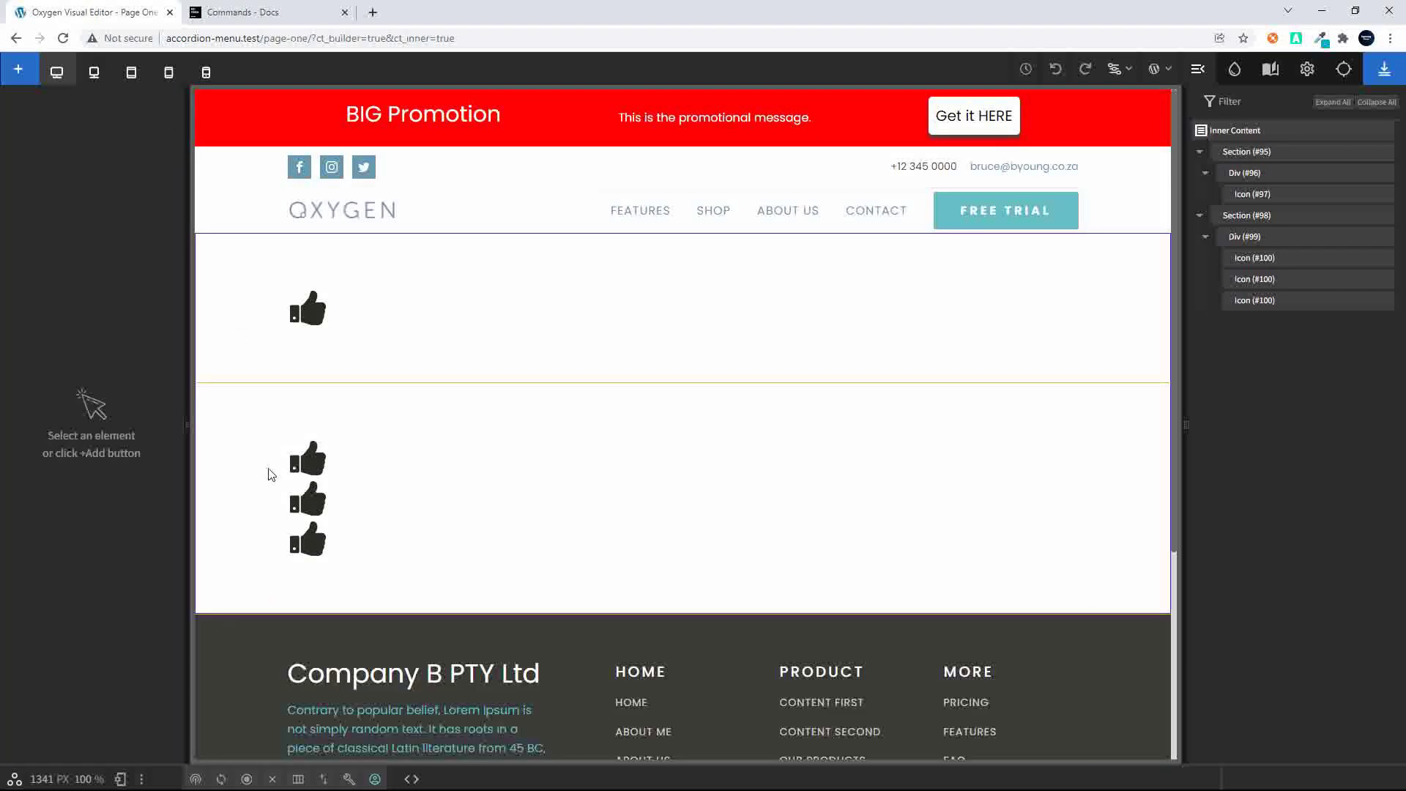
pyautogui.click(242, 395)
pyautogui.click(164, 106)
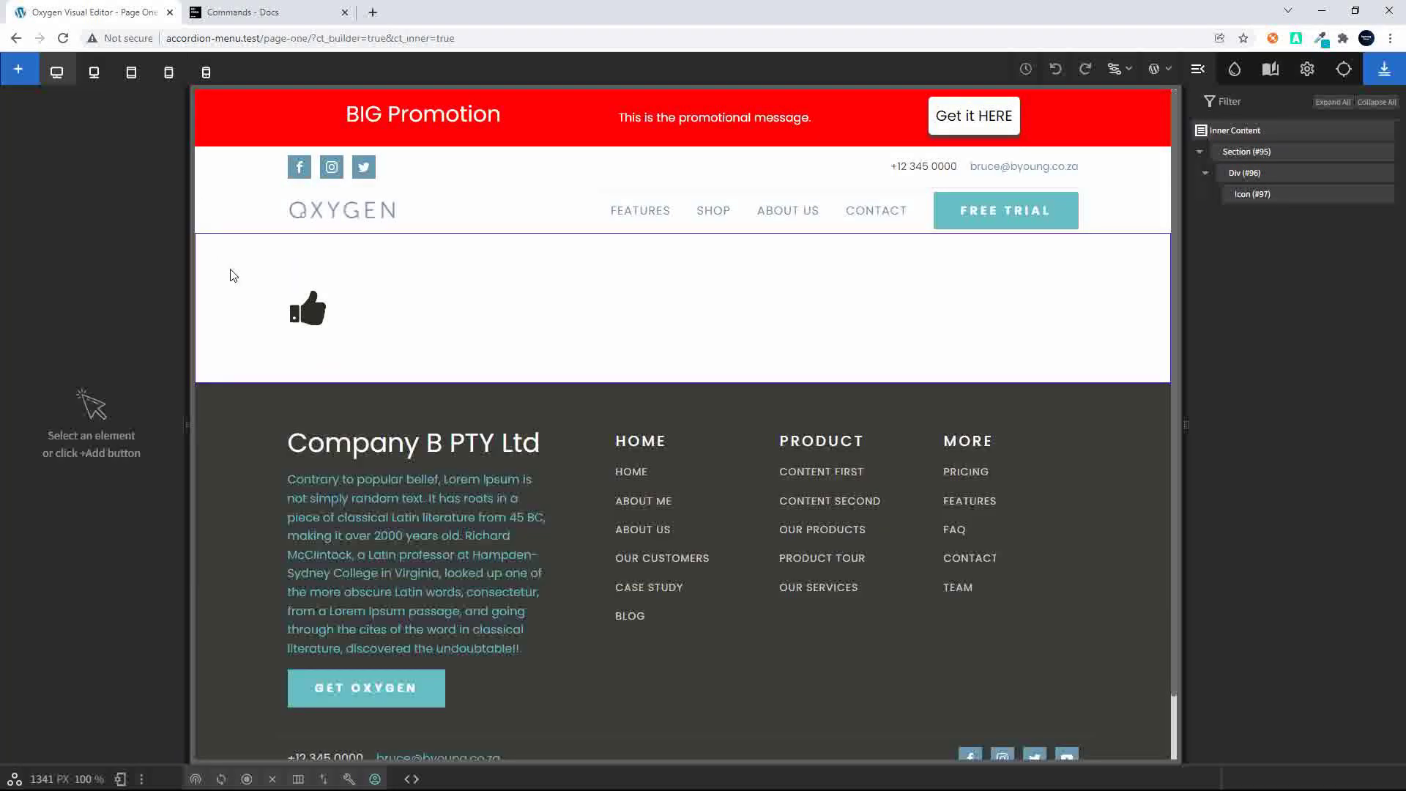
pyautogui.click(233, 275)
pyautogui.click(164, 107)
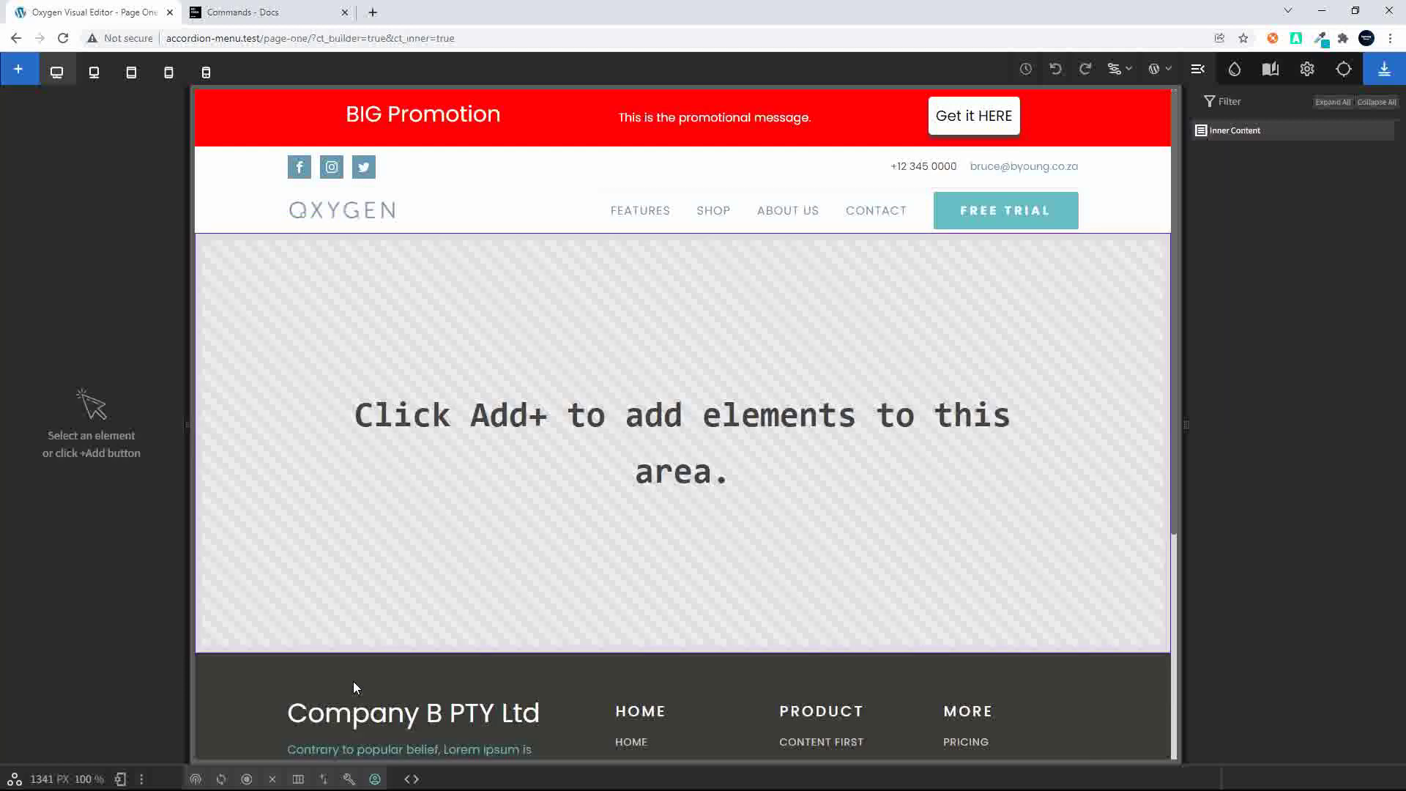
# Add a section containing a div with one image using the command "section>div>img", and expand its structure.
pyautogui.hotkey('ctrl', 'space')
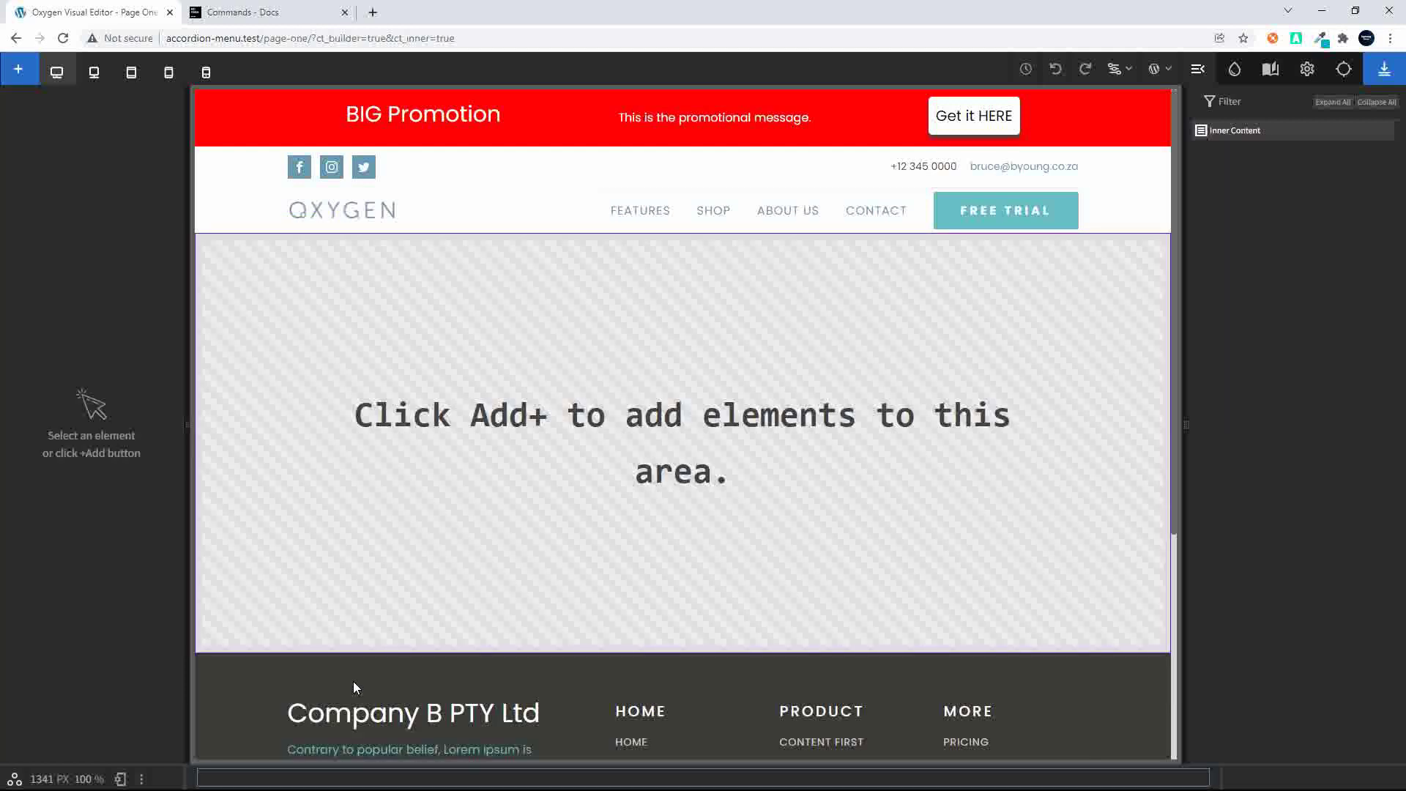
pyautogui.write('section')
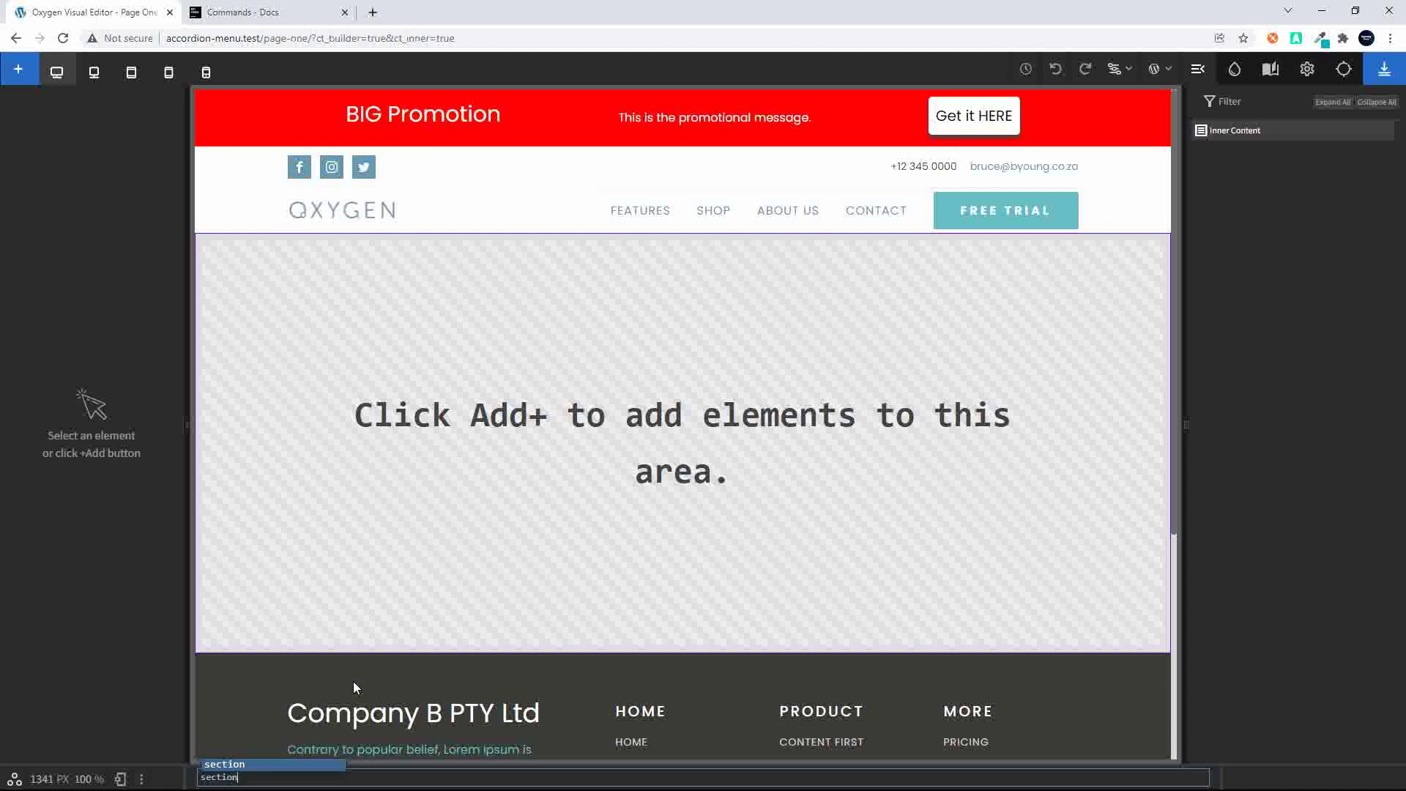
pyautogui.write('>')
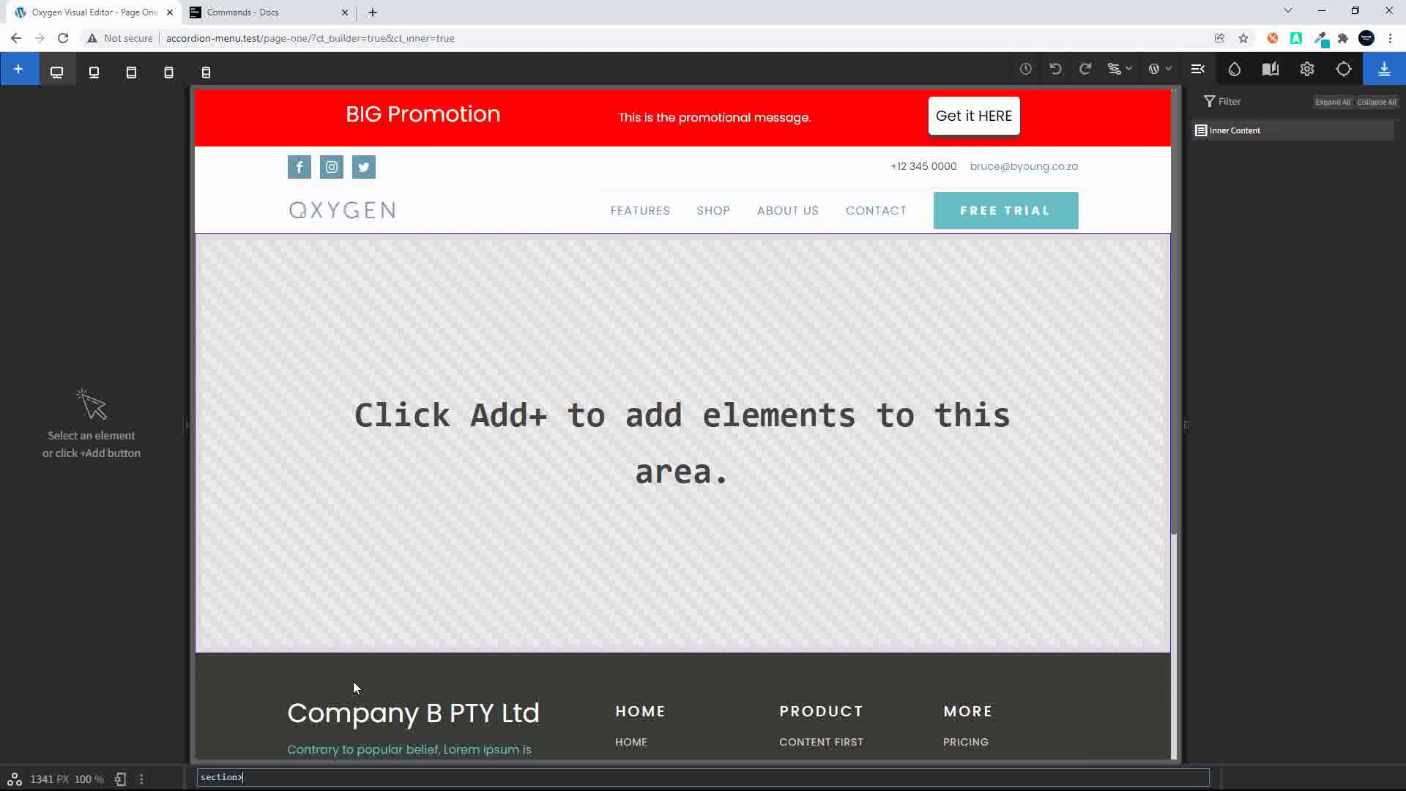
pyautogui.write('div>im')
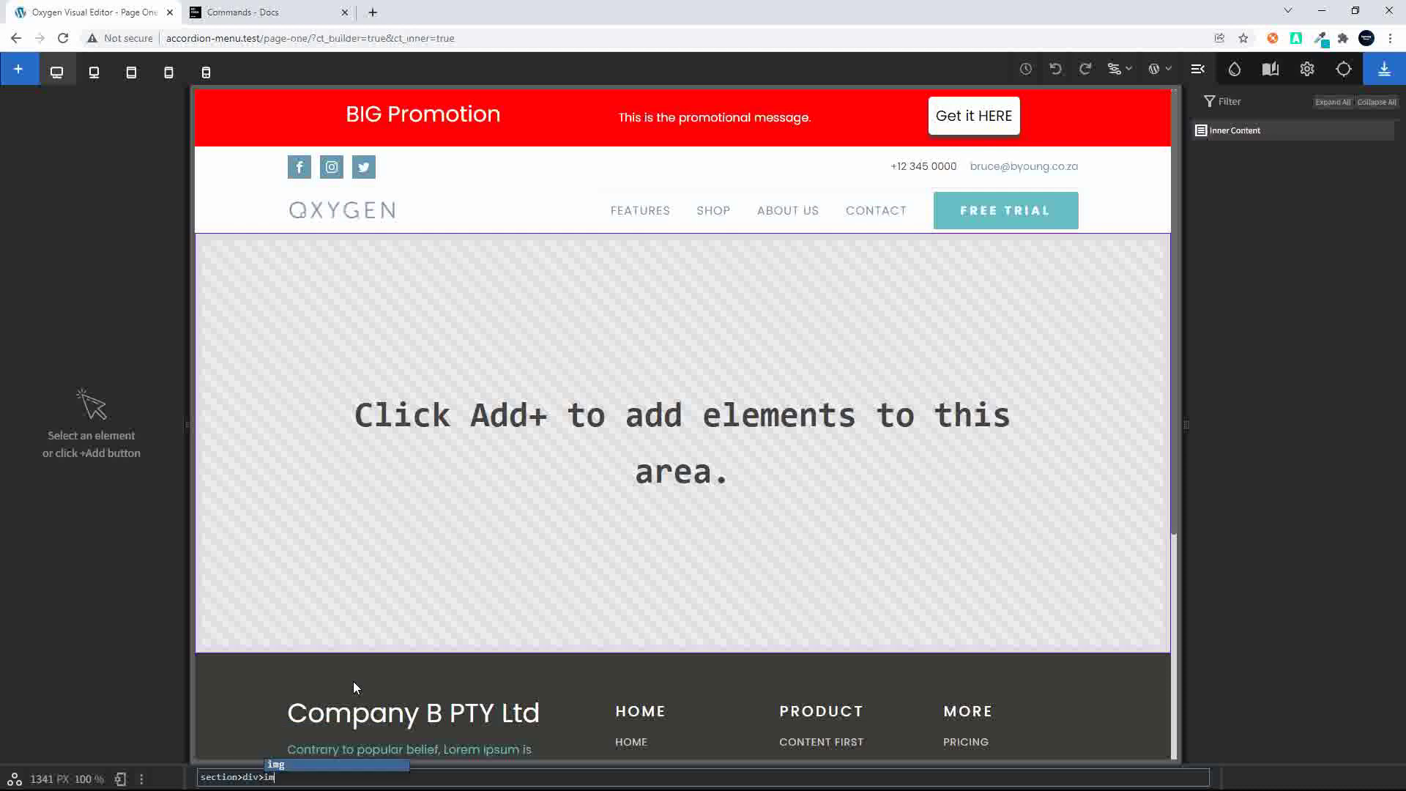
pyautogui.write('g')
pyautogui.press('Escape')
pyautogui.press('Return')
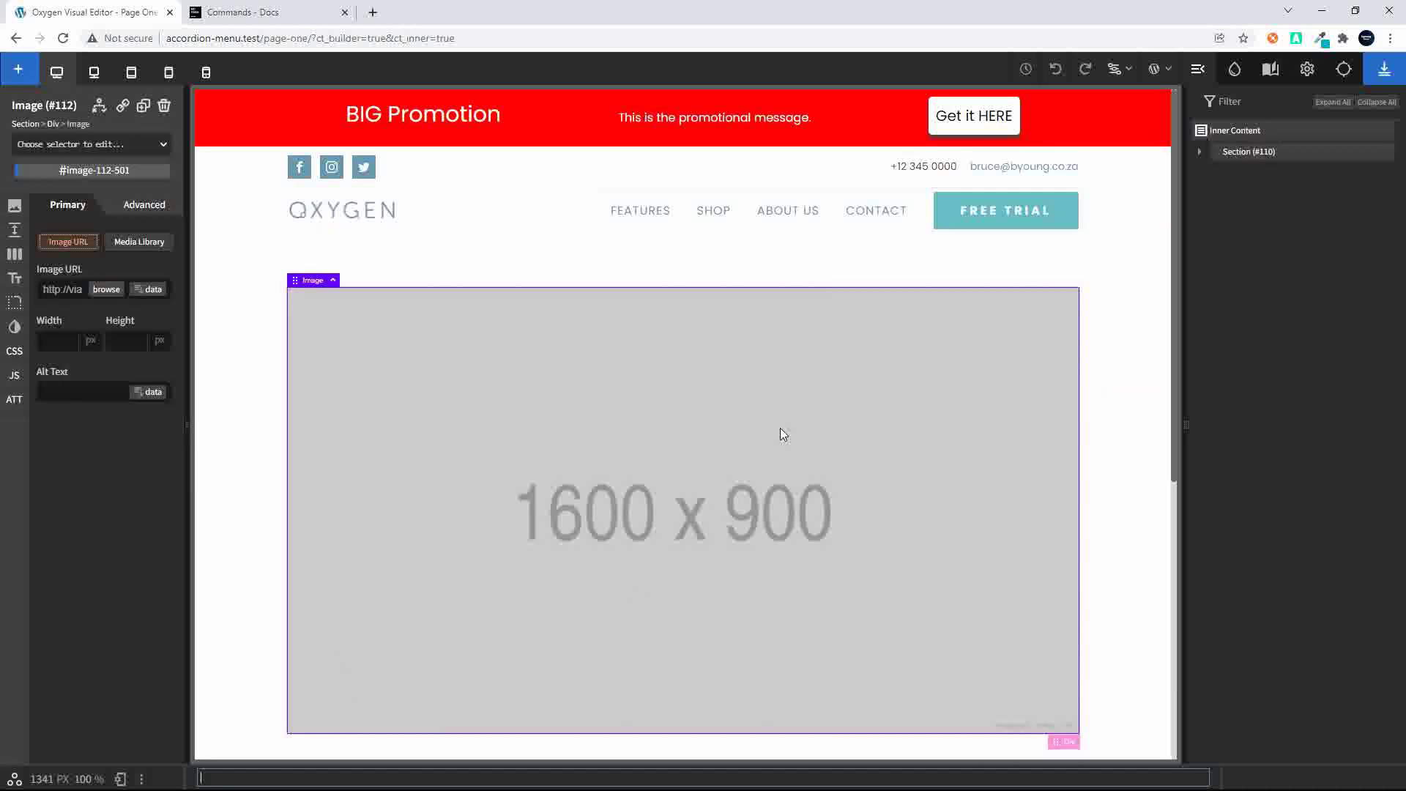
pyautogui.click(1200, 154)
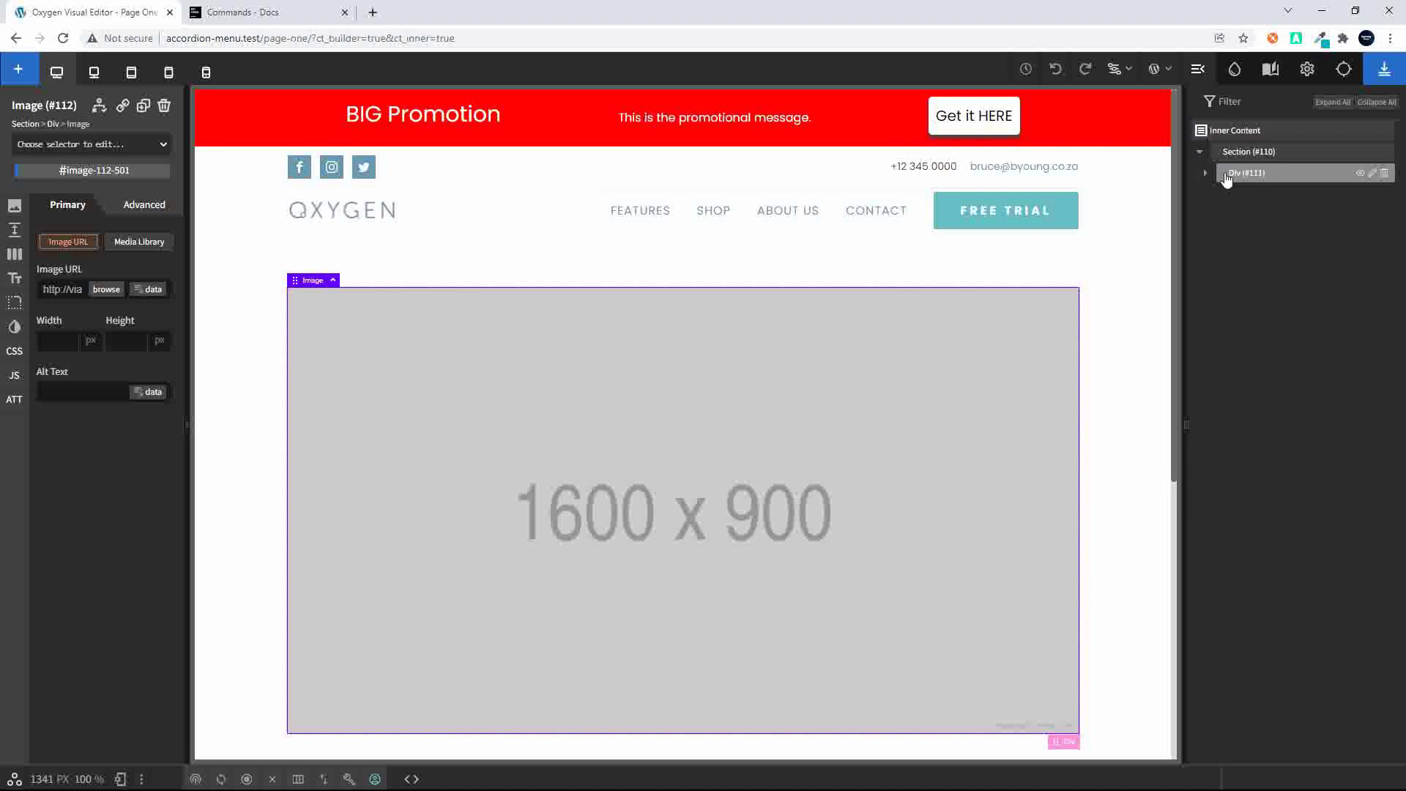
pyautogui.click(1205, 174)
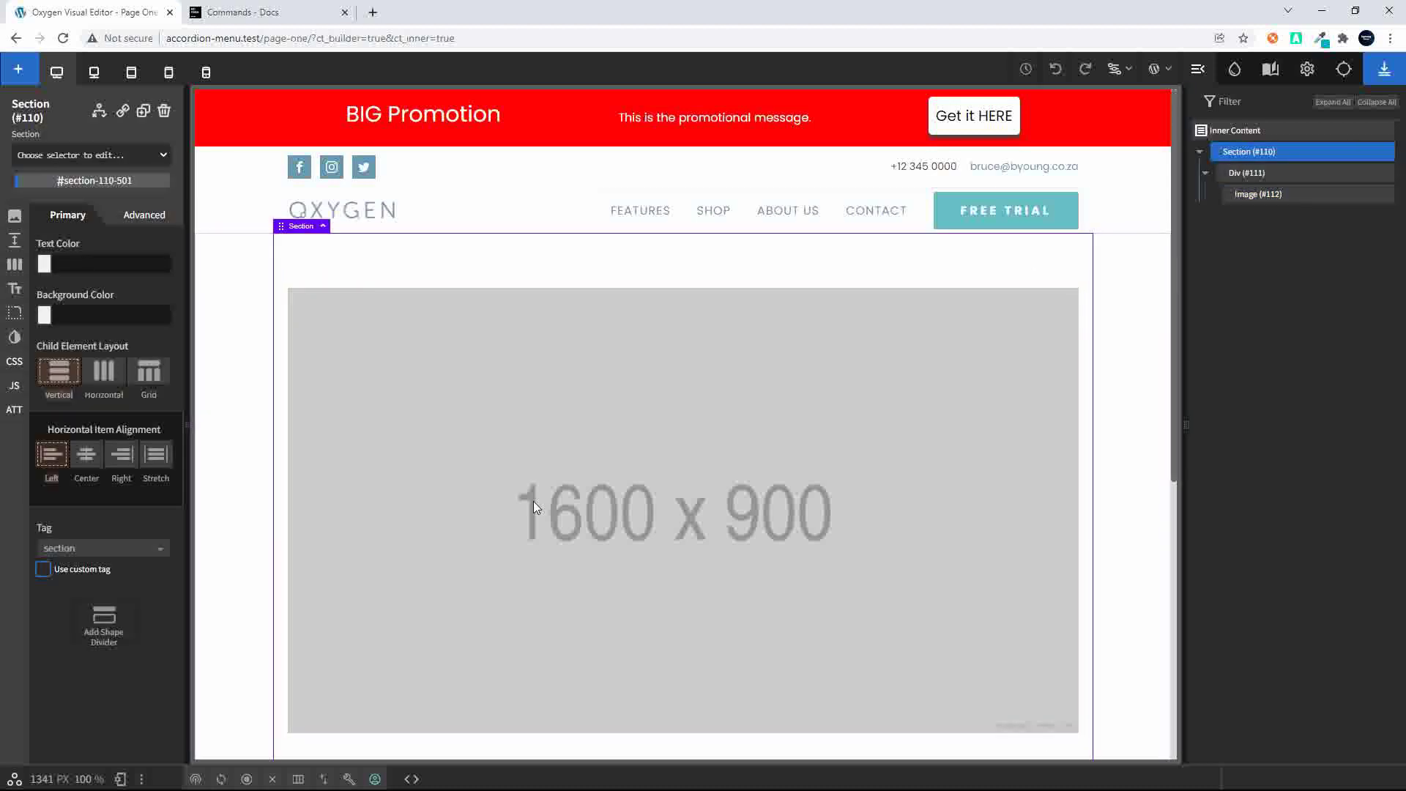
# Add a second section with three divs holding one image each using the command "section>div>img^1*3".
pyautogui.hotkey('ctrl', 'shift', 'p')
pyautogui.write('section')
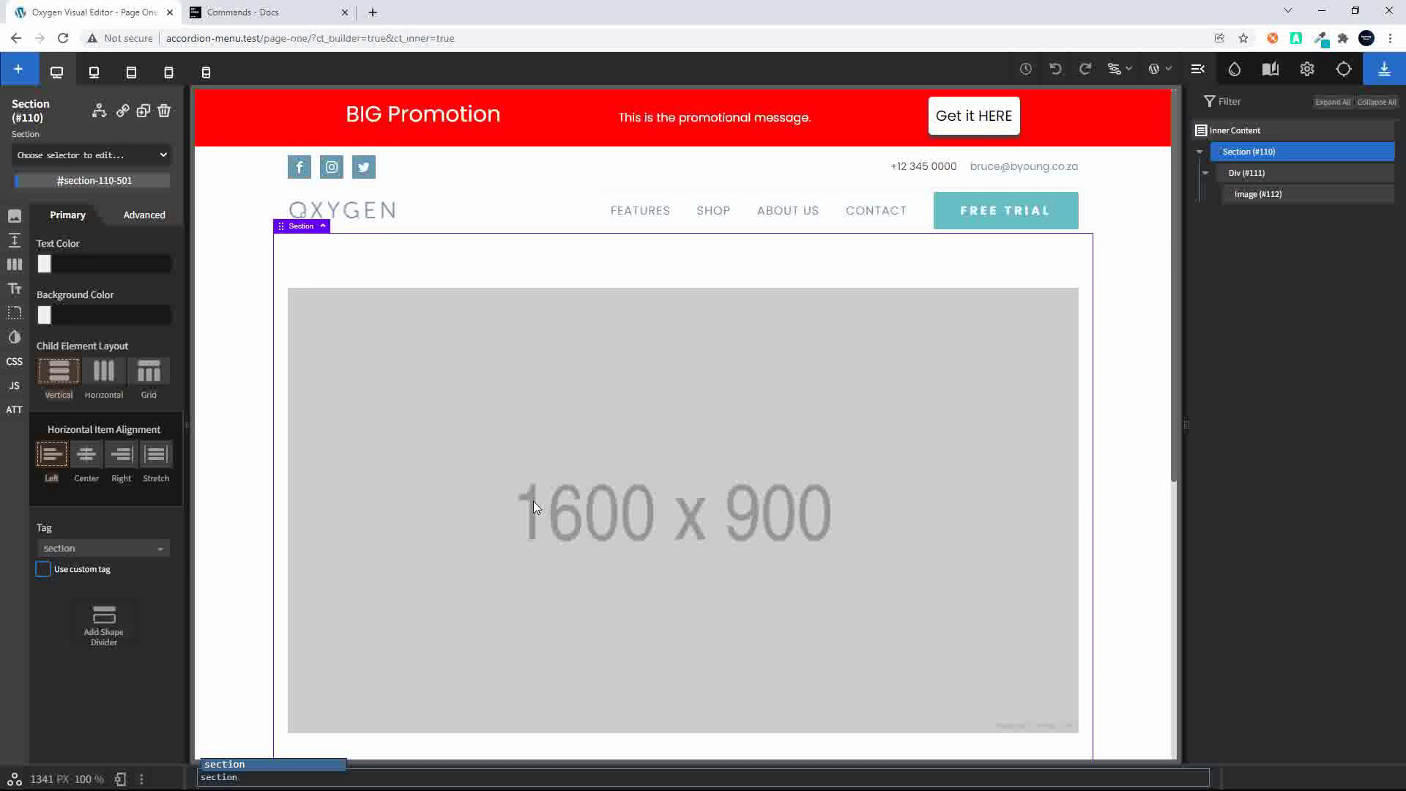
pyautogui.write('>div')
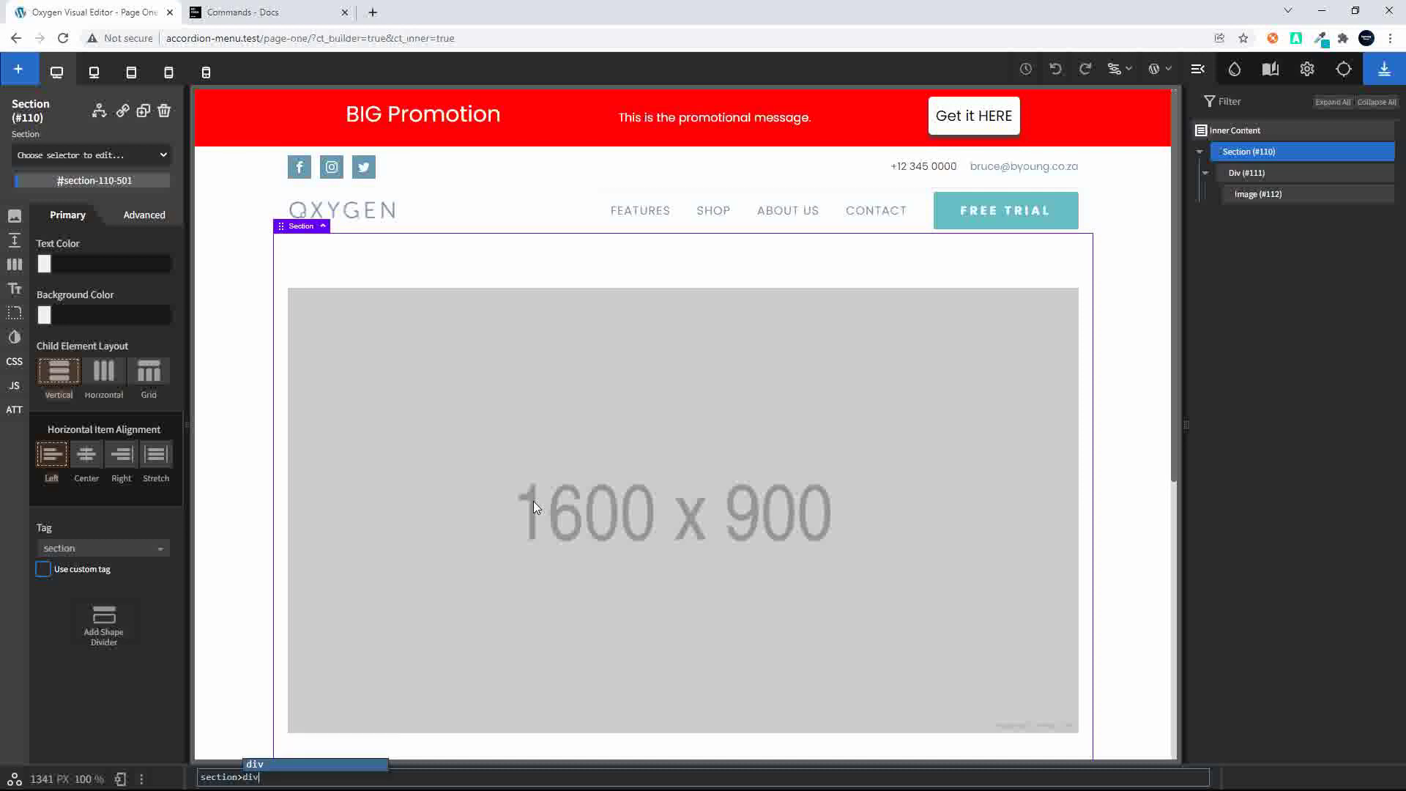
pyautogui.write('>')
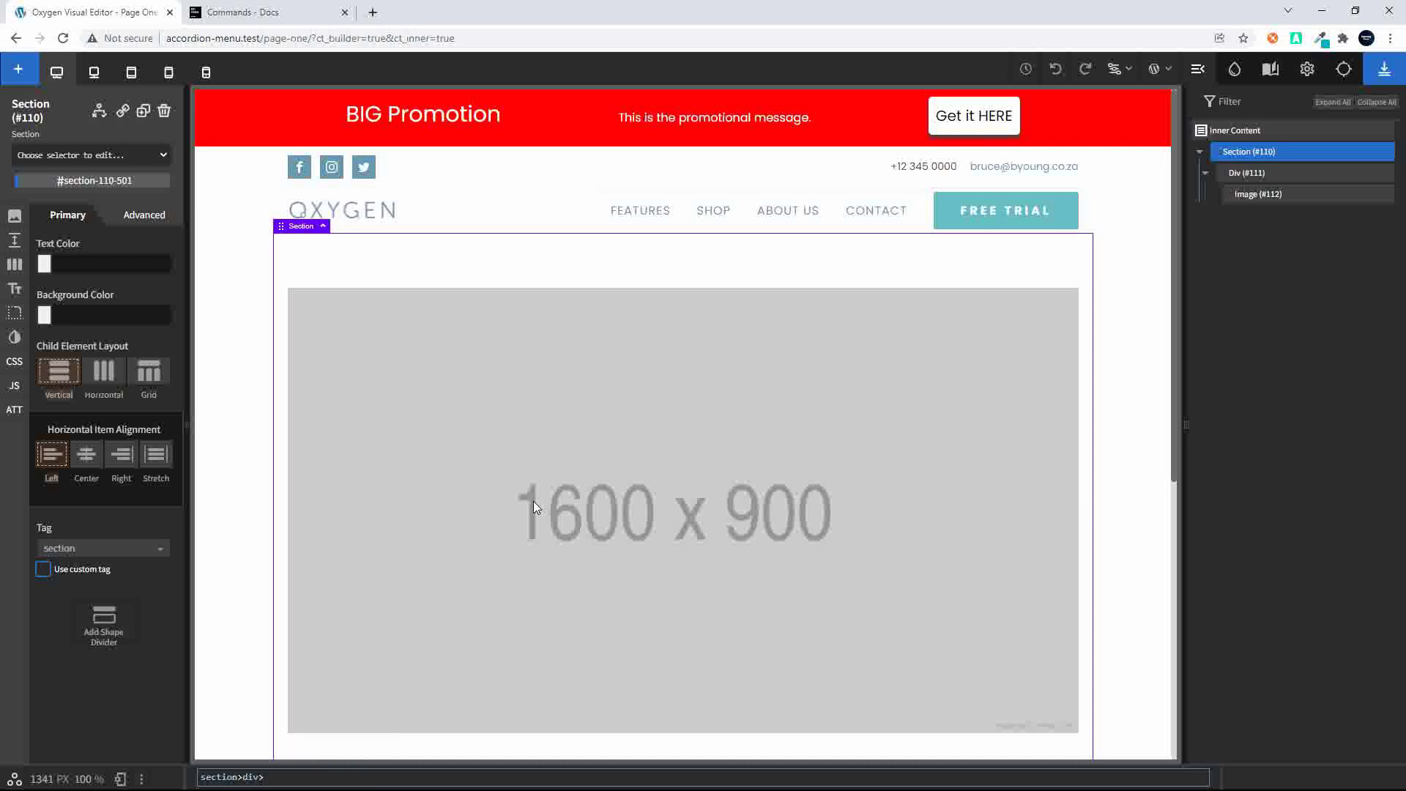
pyautogui.write('img')
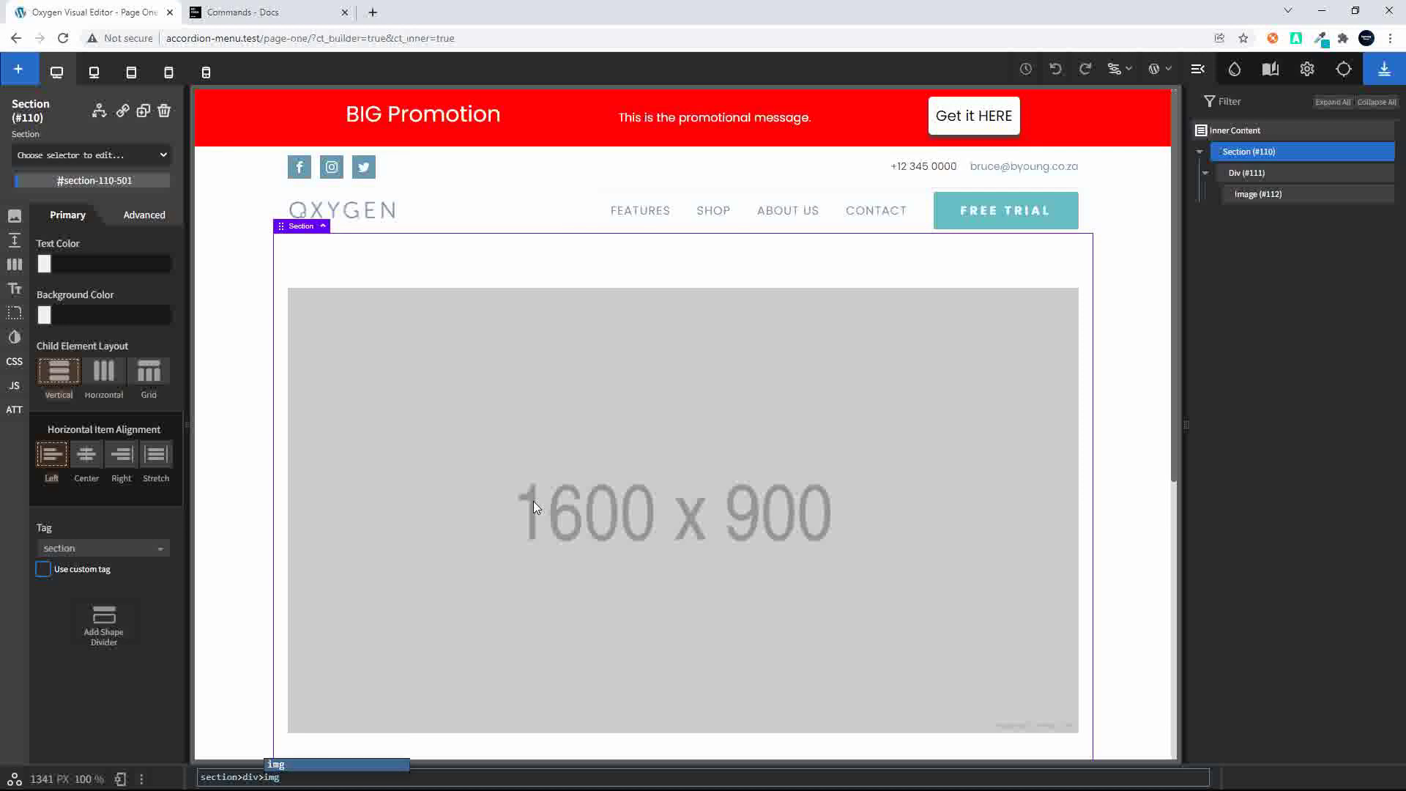
pyautogui.write('^')
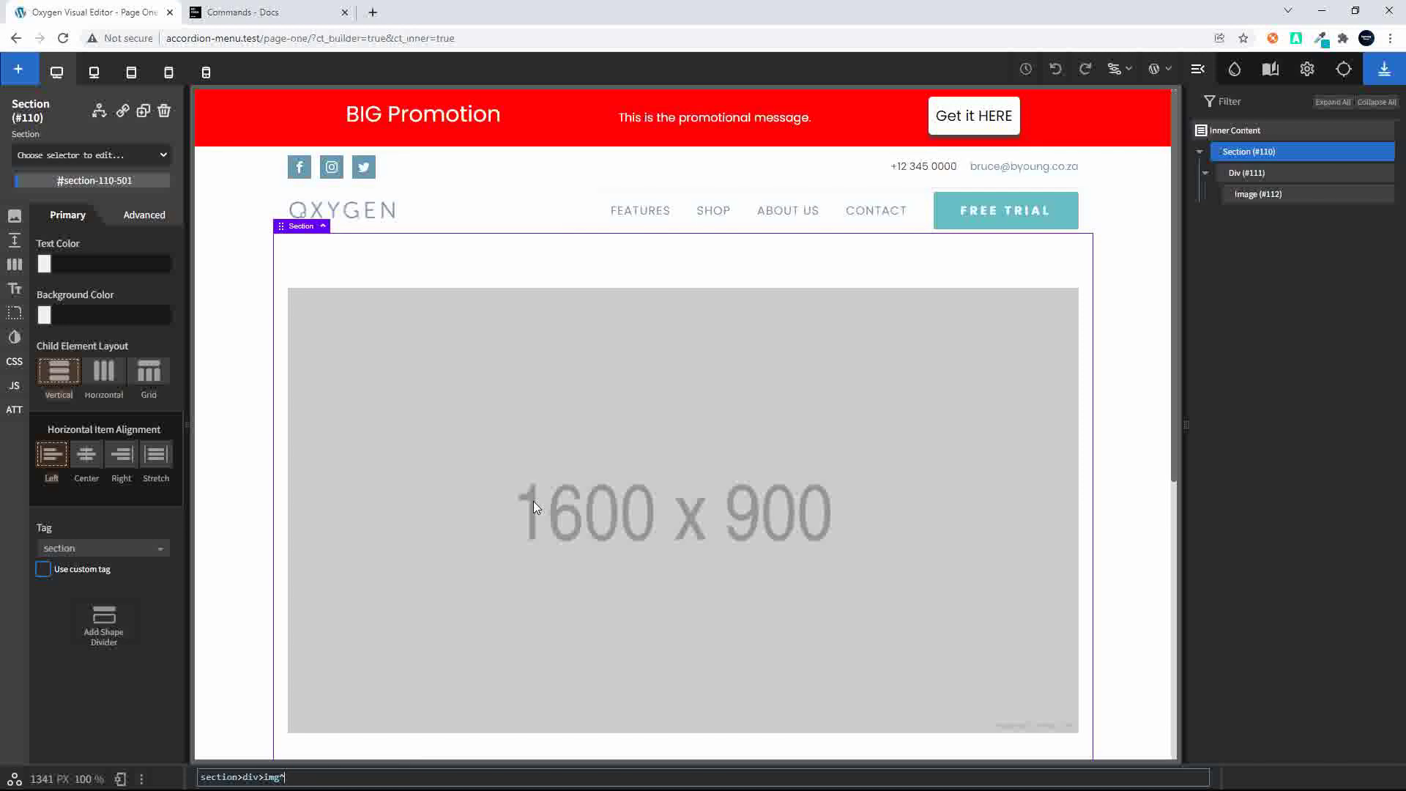
pyautogui.write('1*3')
pyautogui.press('Return')
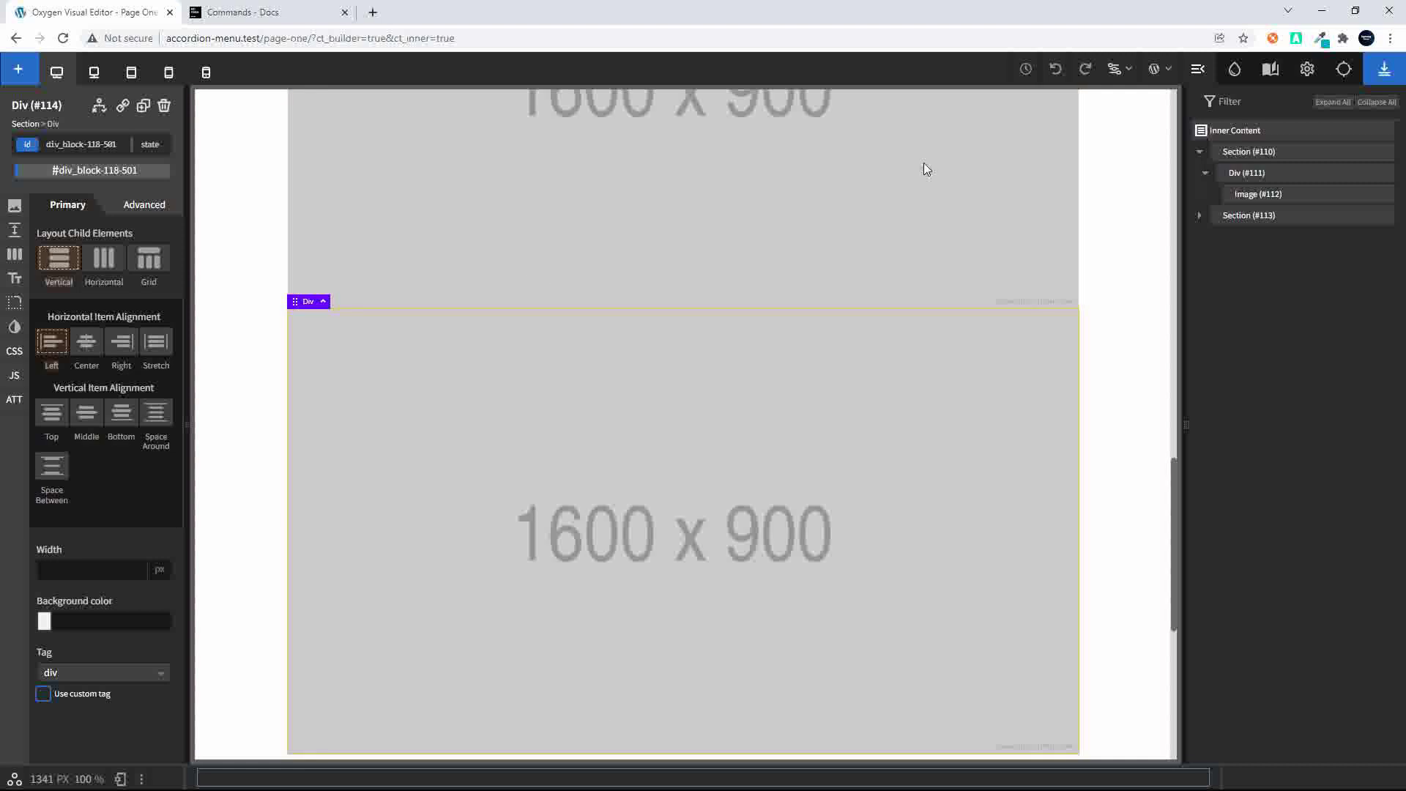
# Expand the second section and its three divs to examine their nesting, and collapse both sections.
pyautogui.click(1200, 215)
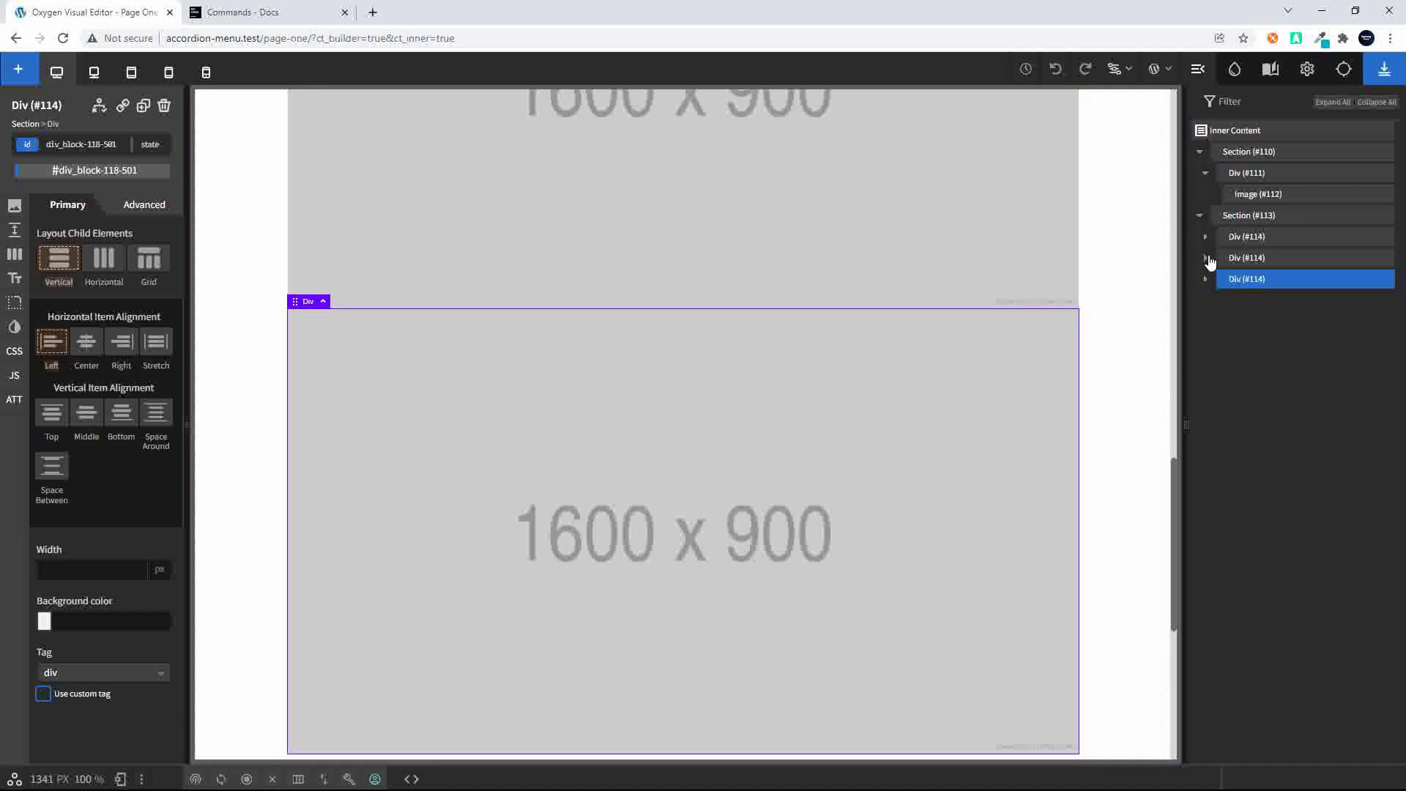
pyautogui.click(1206, 237)
pyautogui.click(1206, 279)
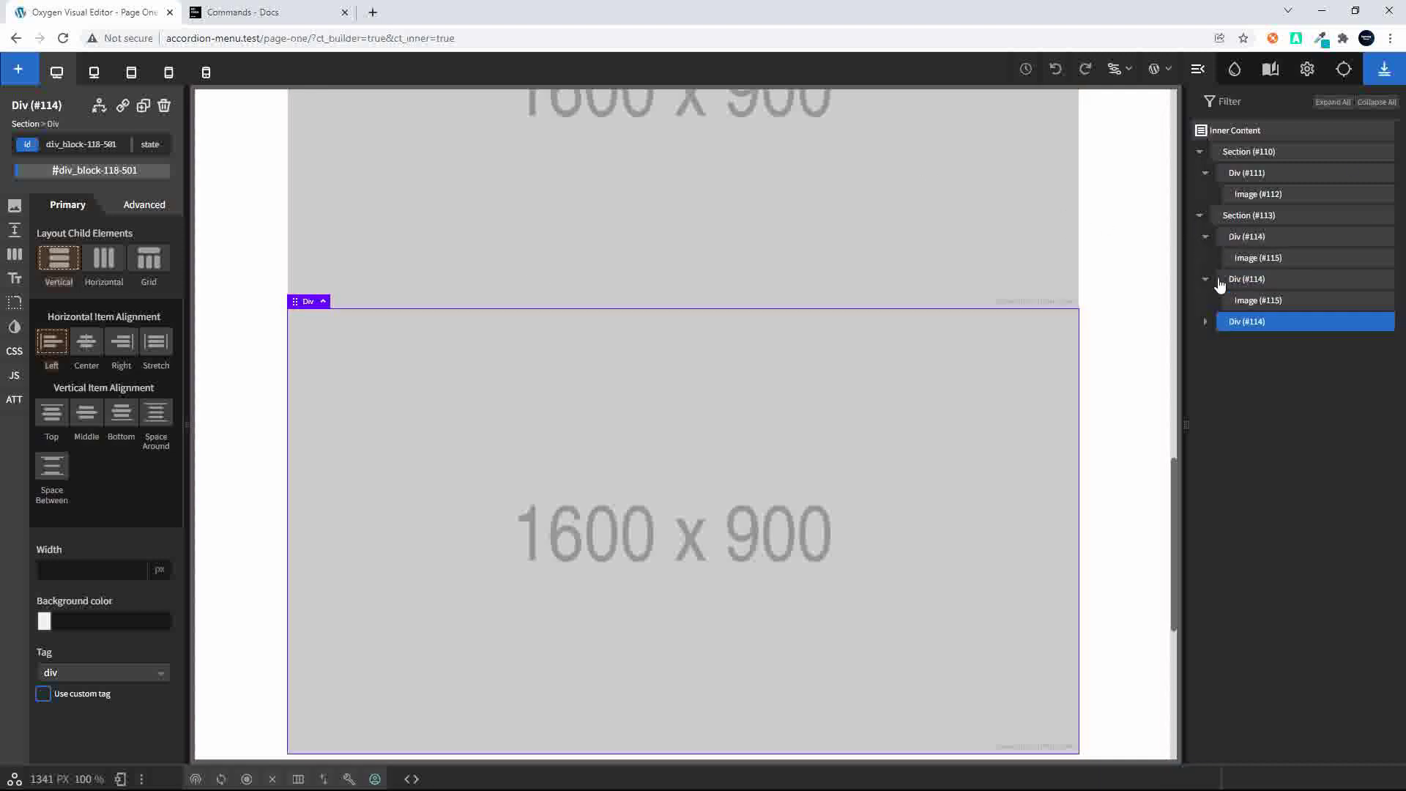
pyautogui.click(1206, 321)
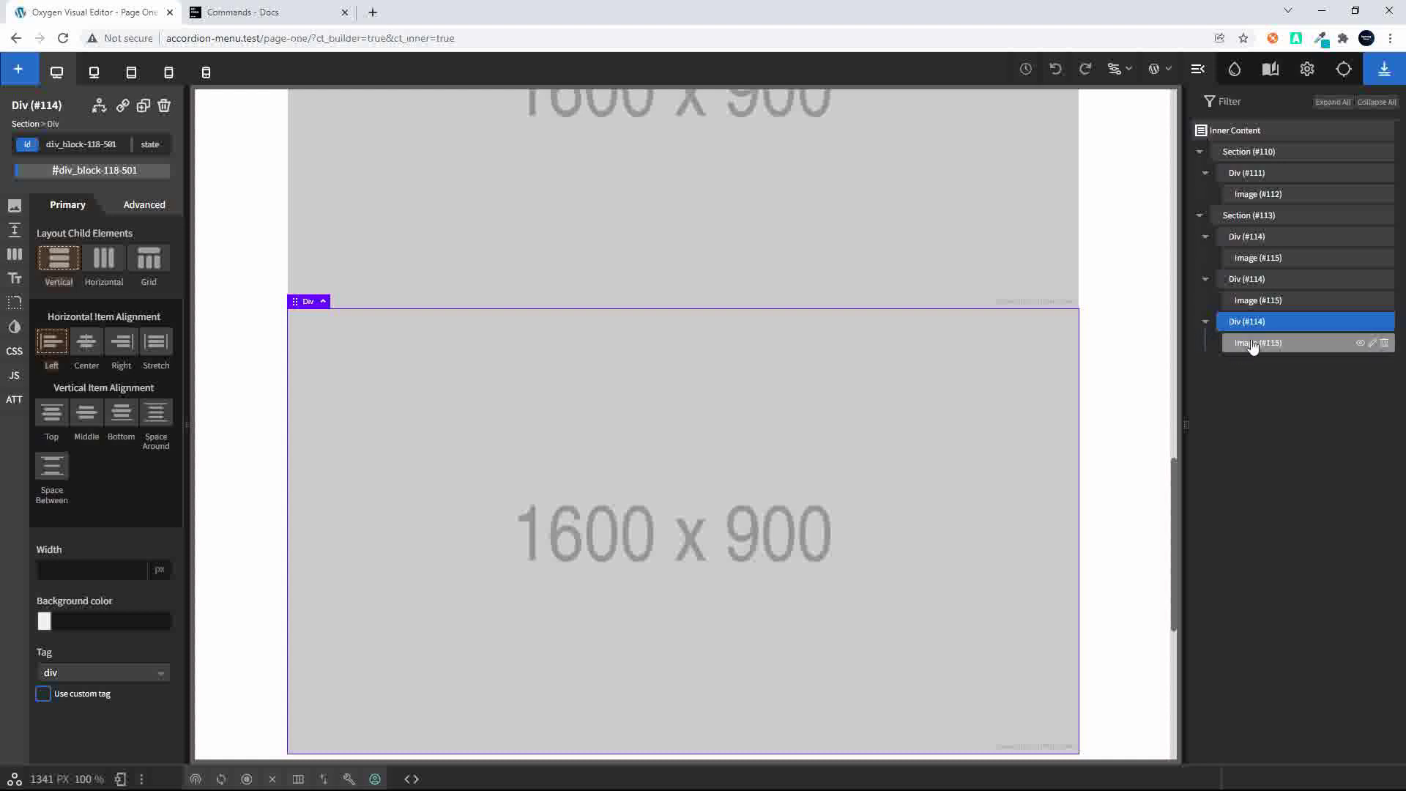
pyautogui.click(1200, 215)
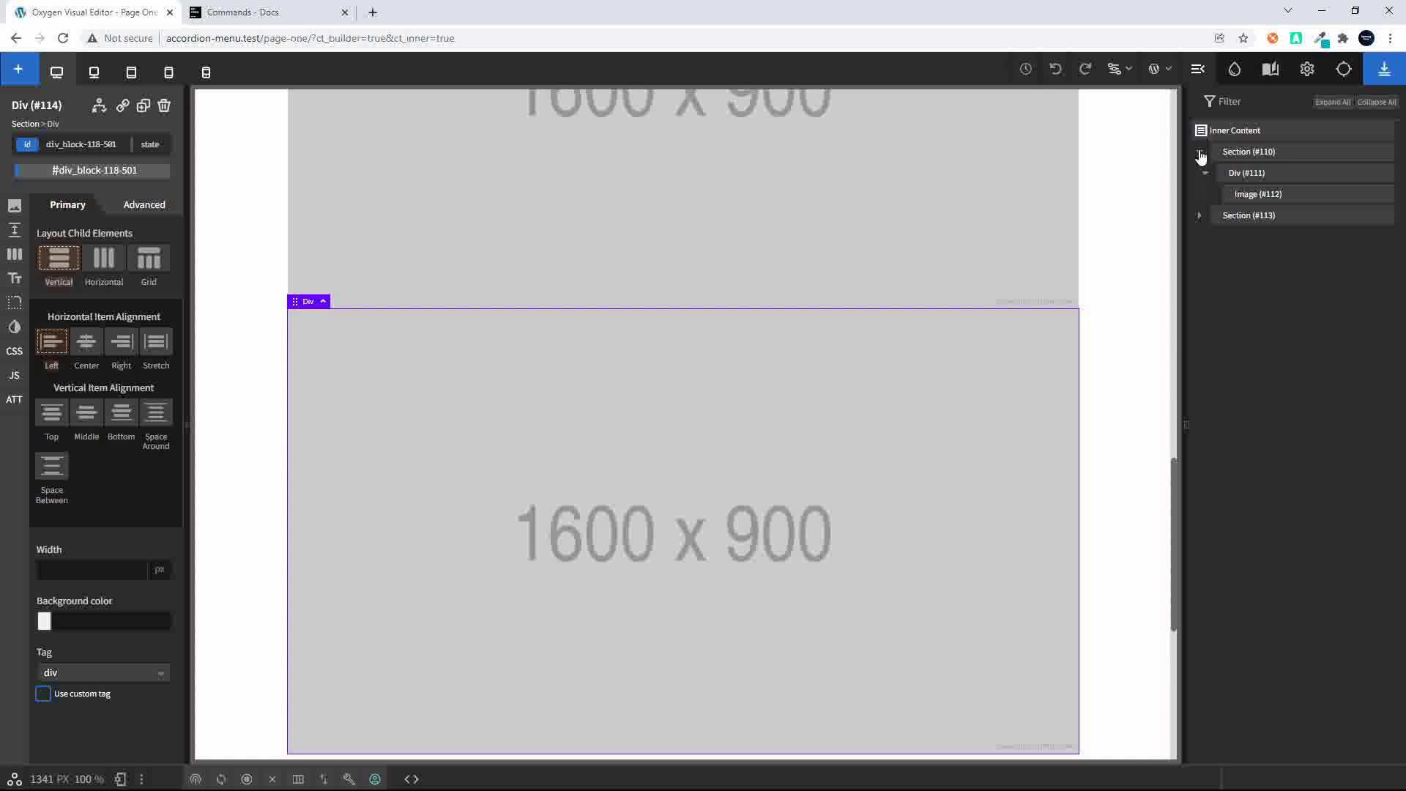
pyautogui.click(1200, 155)
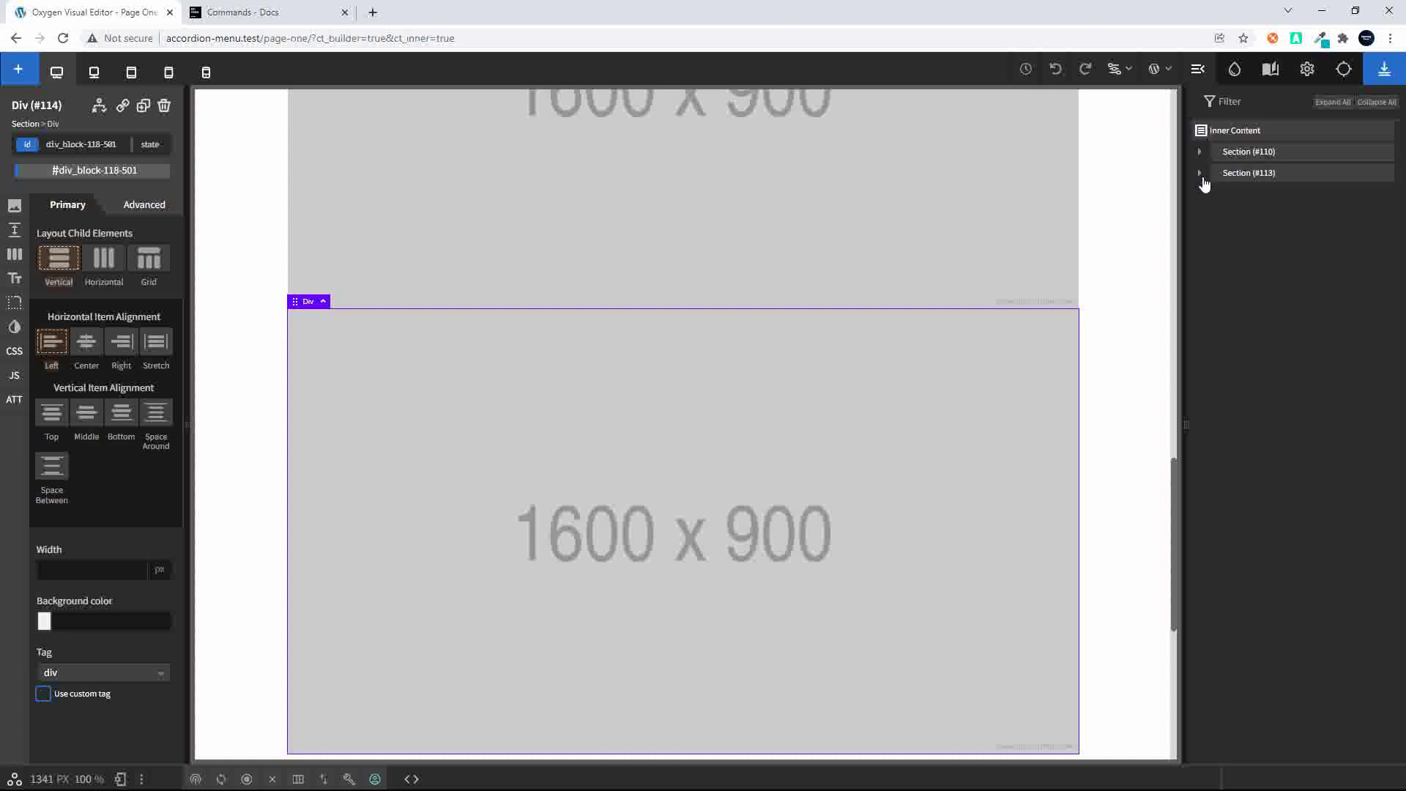
pyautogui.click(1200, 173)
pyautogui.click(1200, 172)
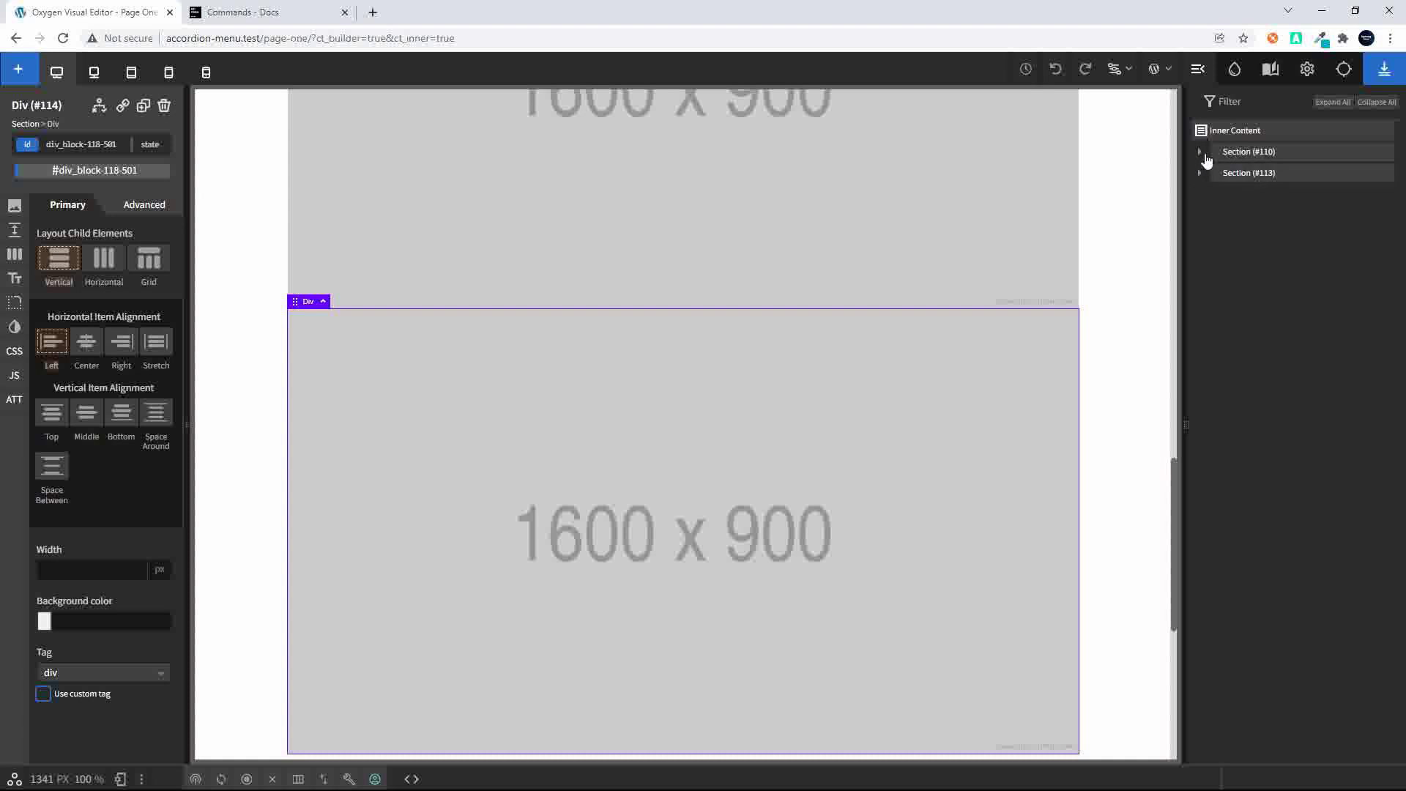
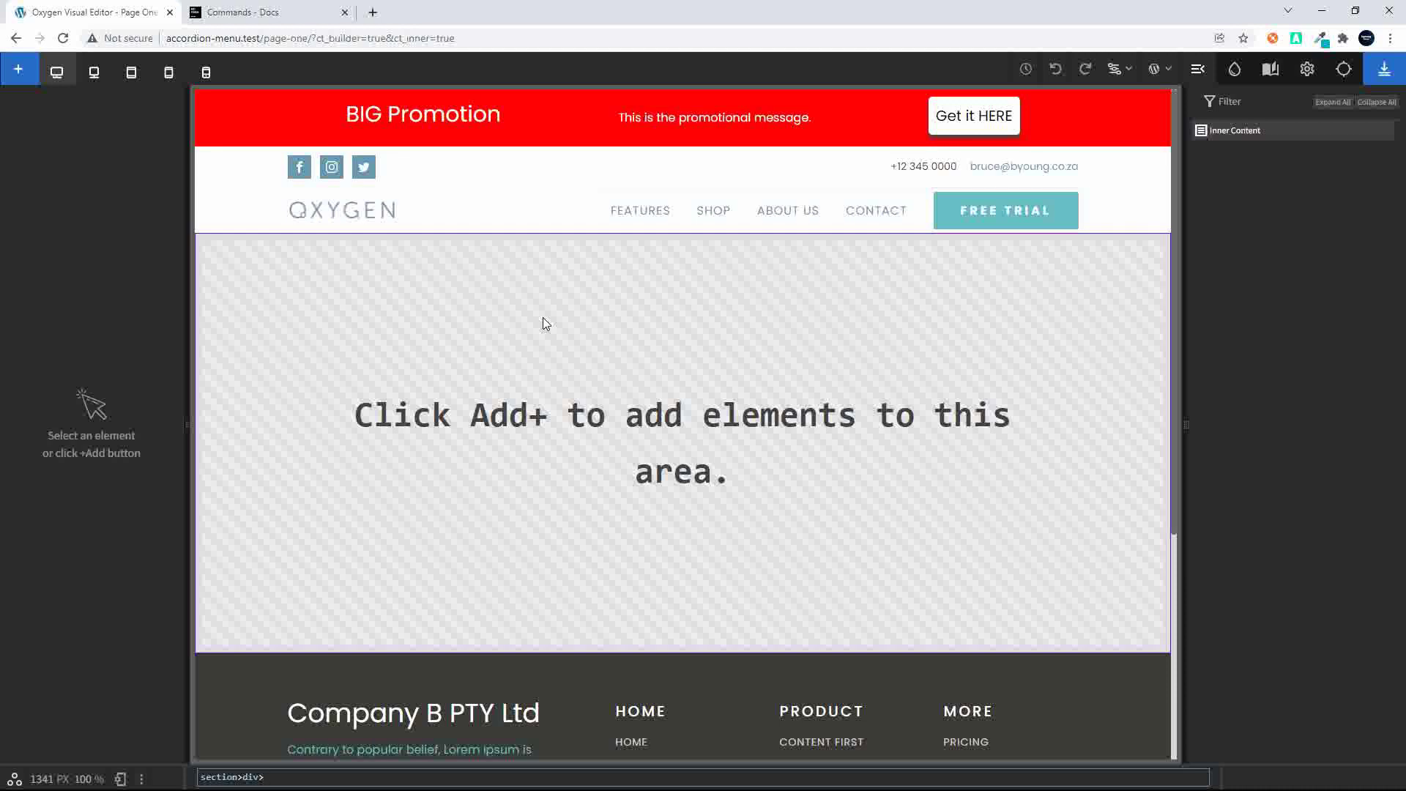
# Add a section whose div holds an image, an icon and the text "mixed content" using the command "section>div>img+icon+txt{mixed content}".
pyautogui.write('im')
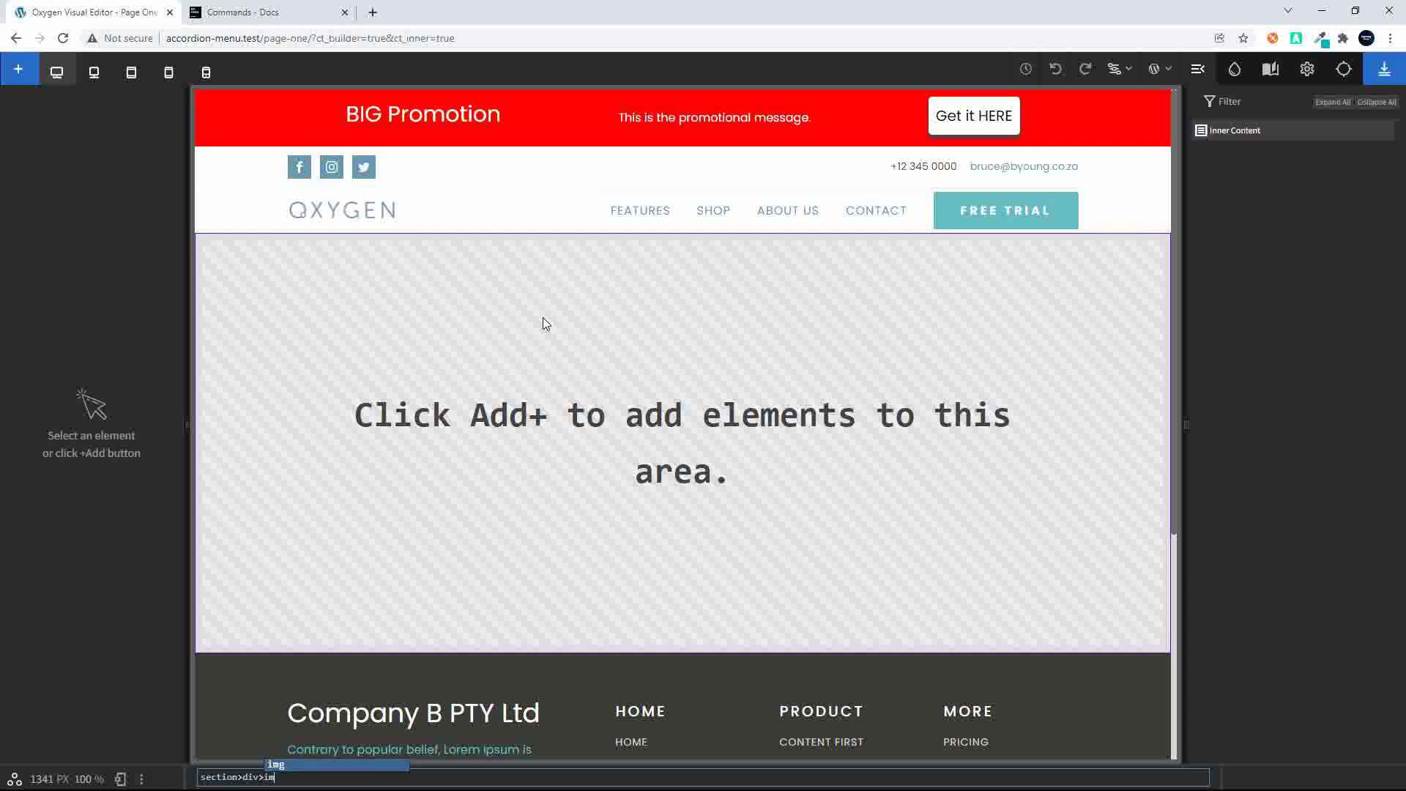
pyautogui.write('g+')
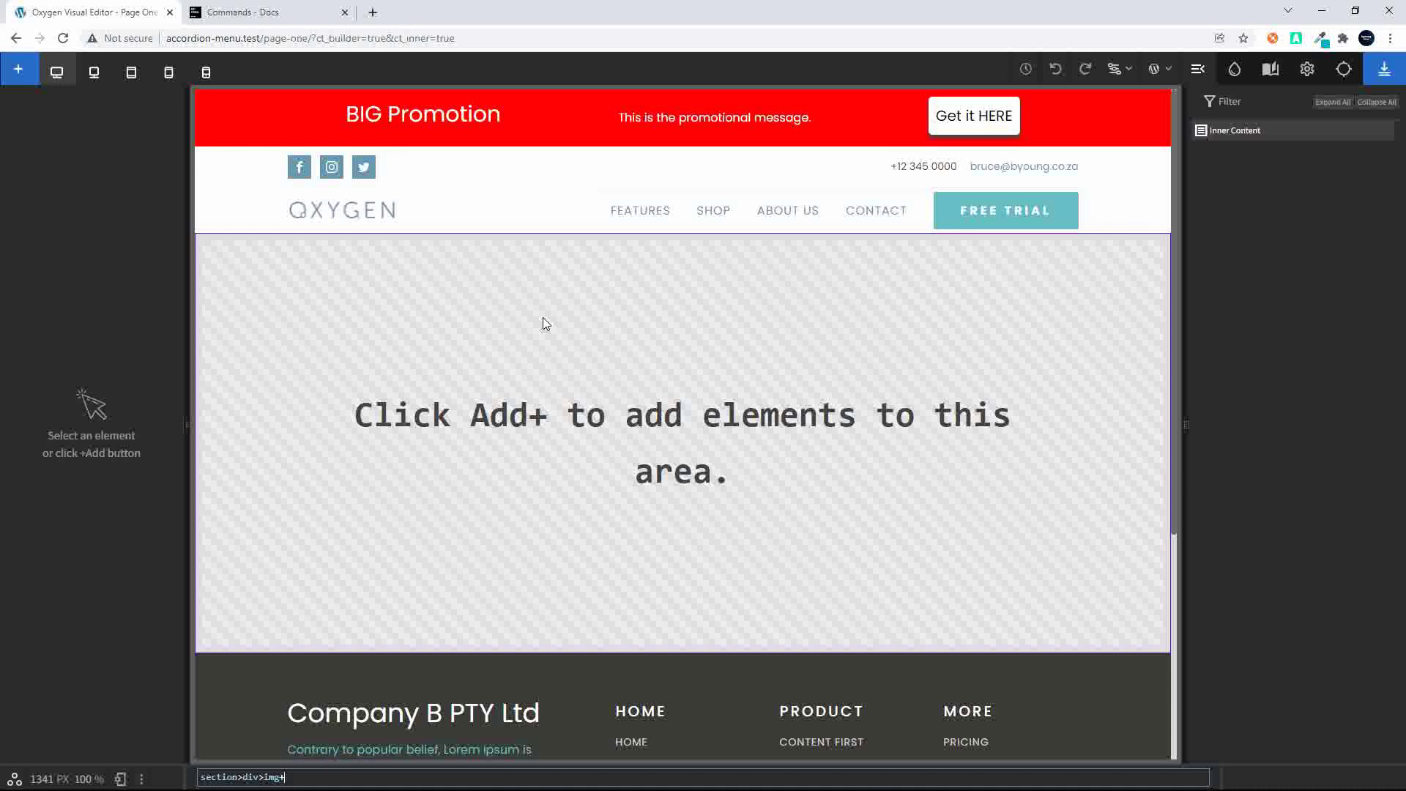
pyautogui.write('icon')
pyautogui.write('+')
pyautogui.write('txt')
pyautogui.write('{}')
pyautogui.write('mix')
pyautogui.write('ed conten')
pyautogui.write('t')
pyautogui.press('Return')
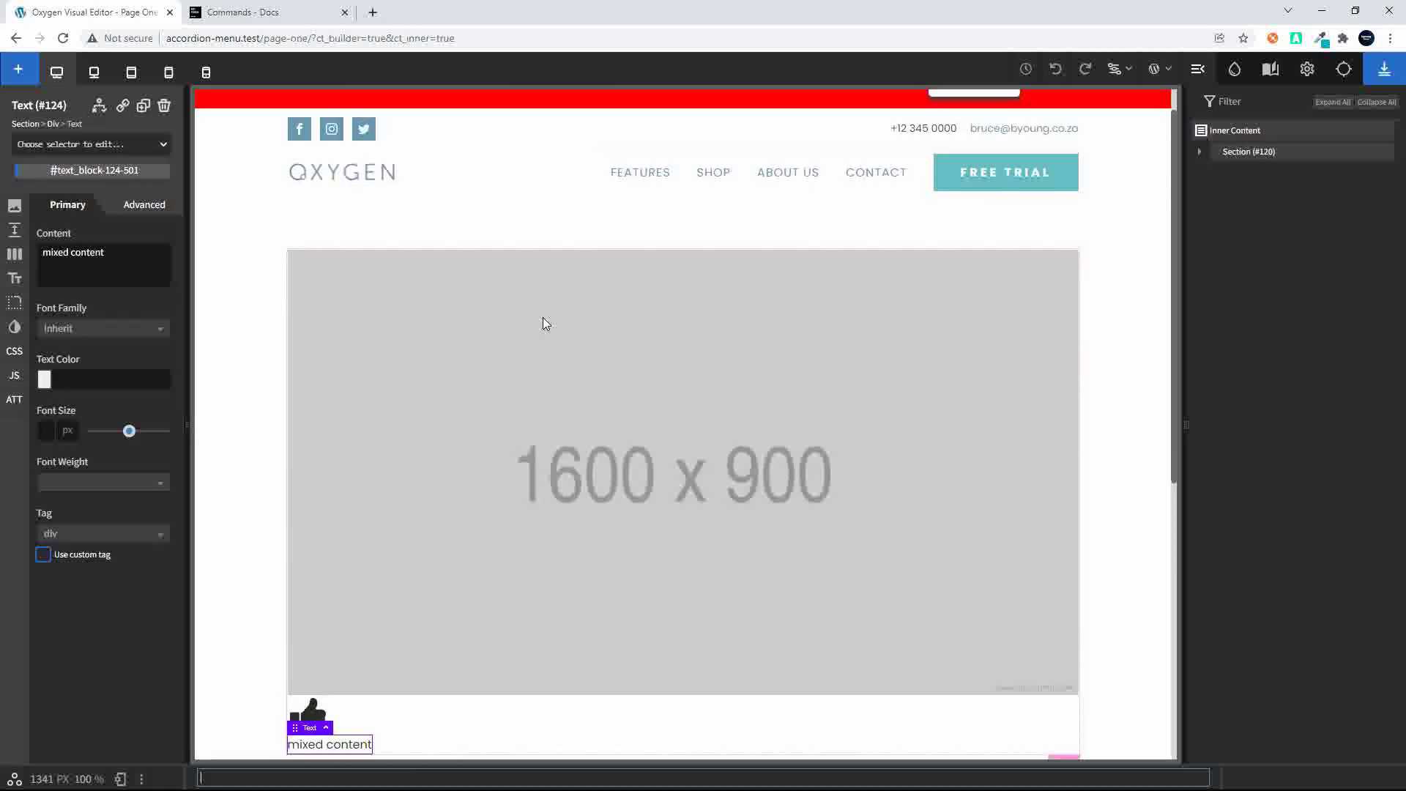
# Expand the mixed-content section and its div to examine the child elements, and collapse the section.
pyautogui.click(1205, 152)
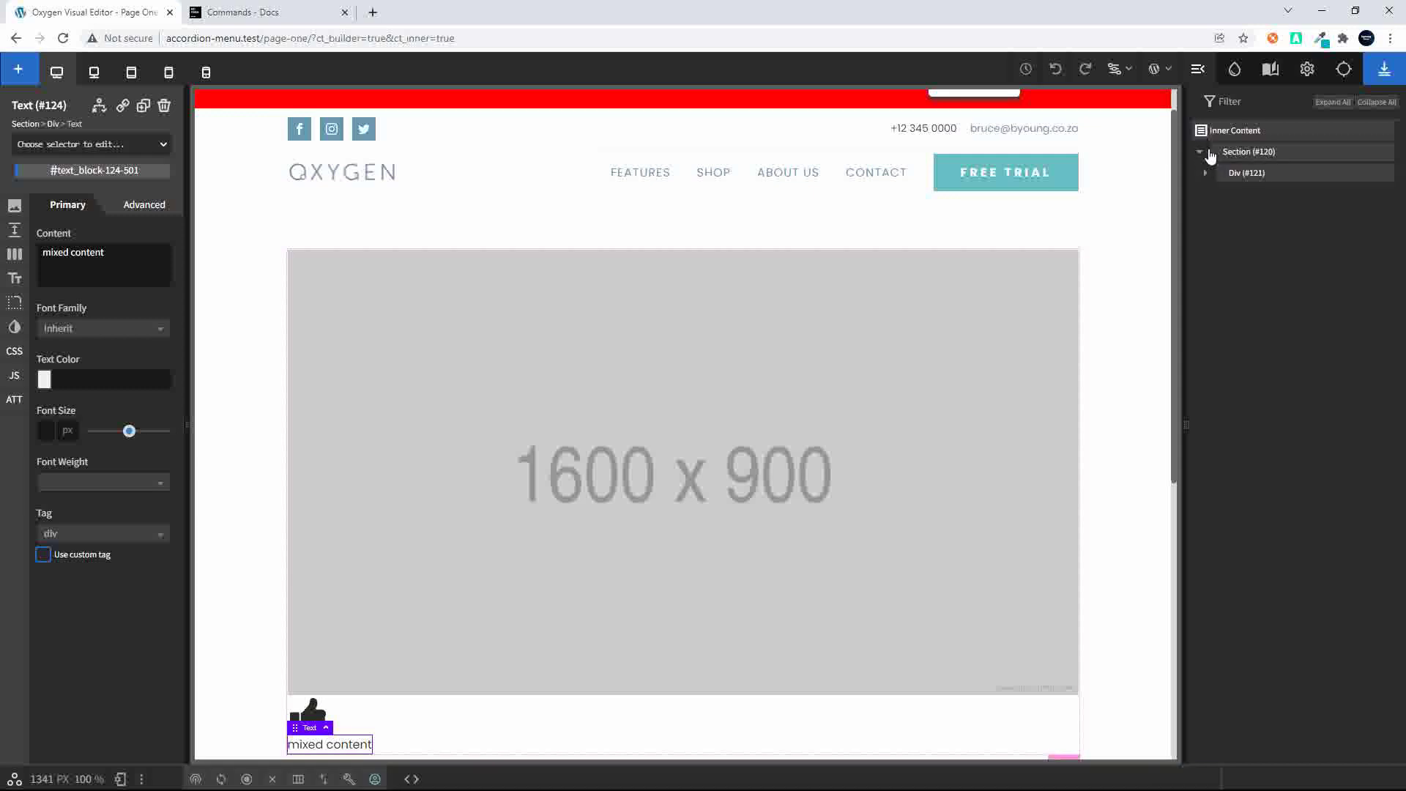
pyautogui.click(1205, 174)
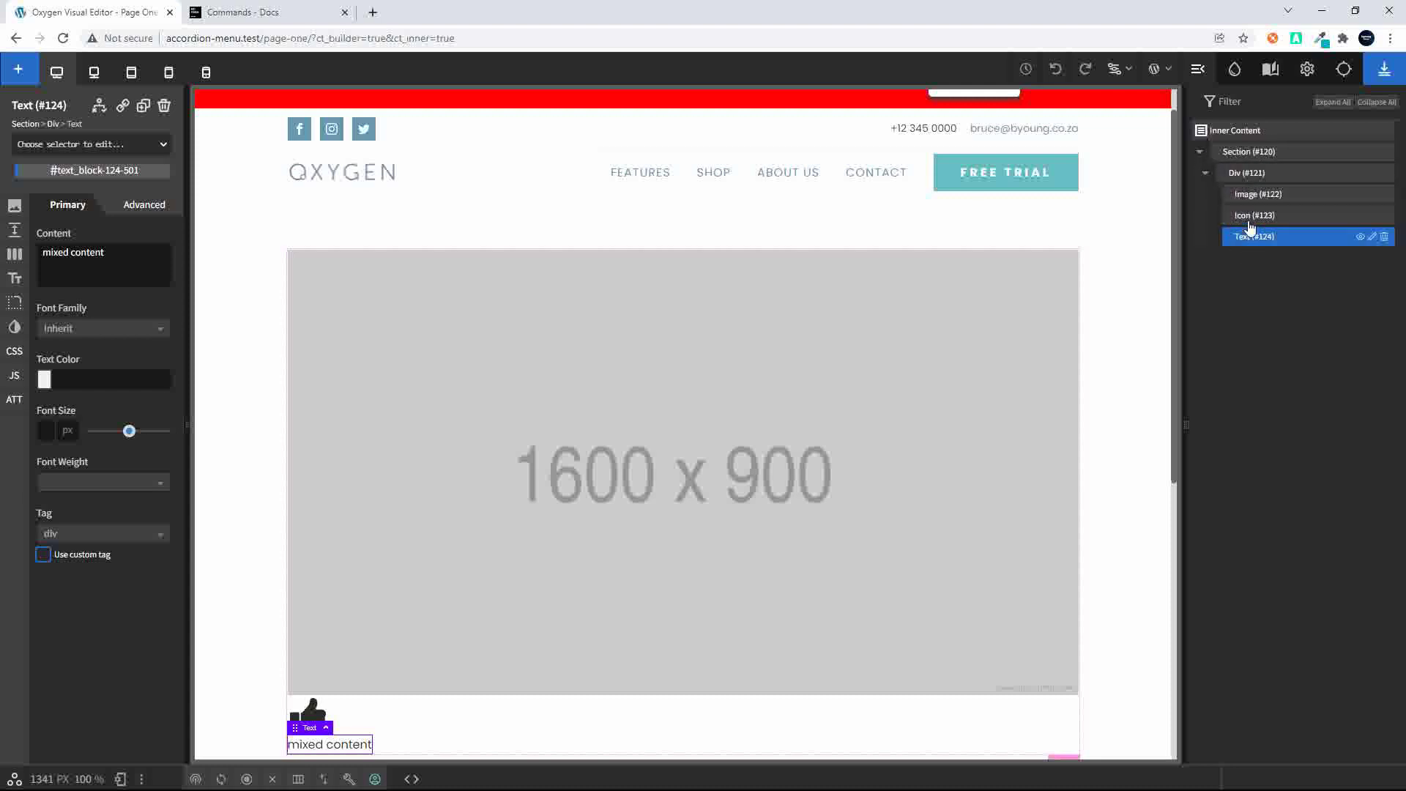
pyautogui.click(1201, 152)
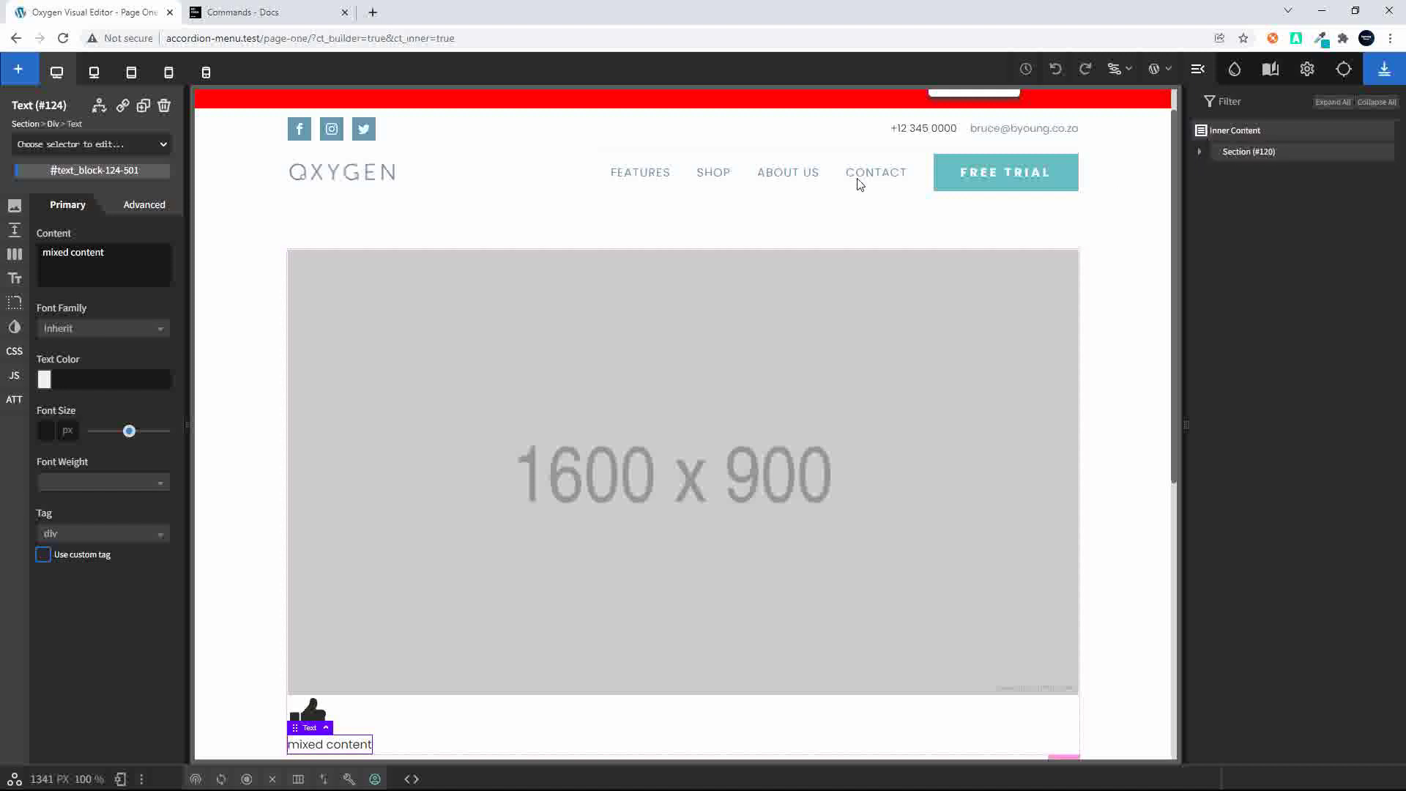
# Add a second section with three divs, each holding an image, icon and text, using the command "section>div>img+icon+txt{three elements}^1*3".
pyautogui.click(1254, 154)
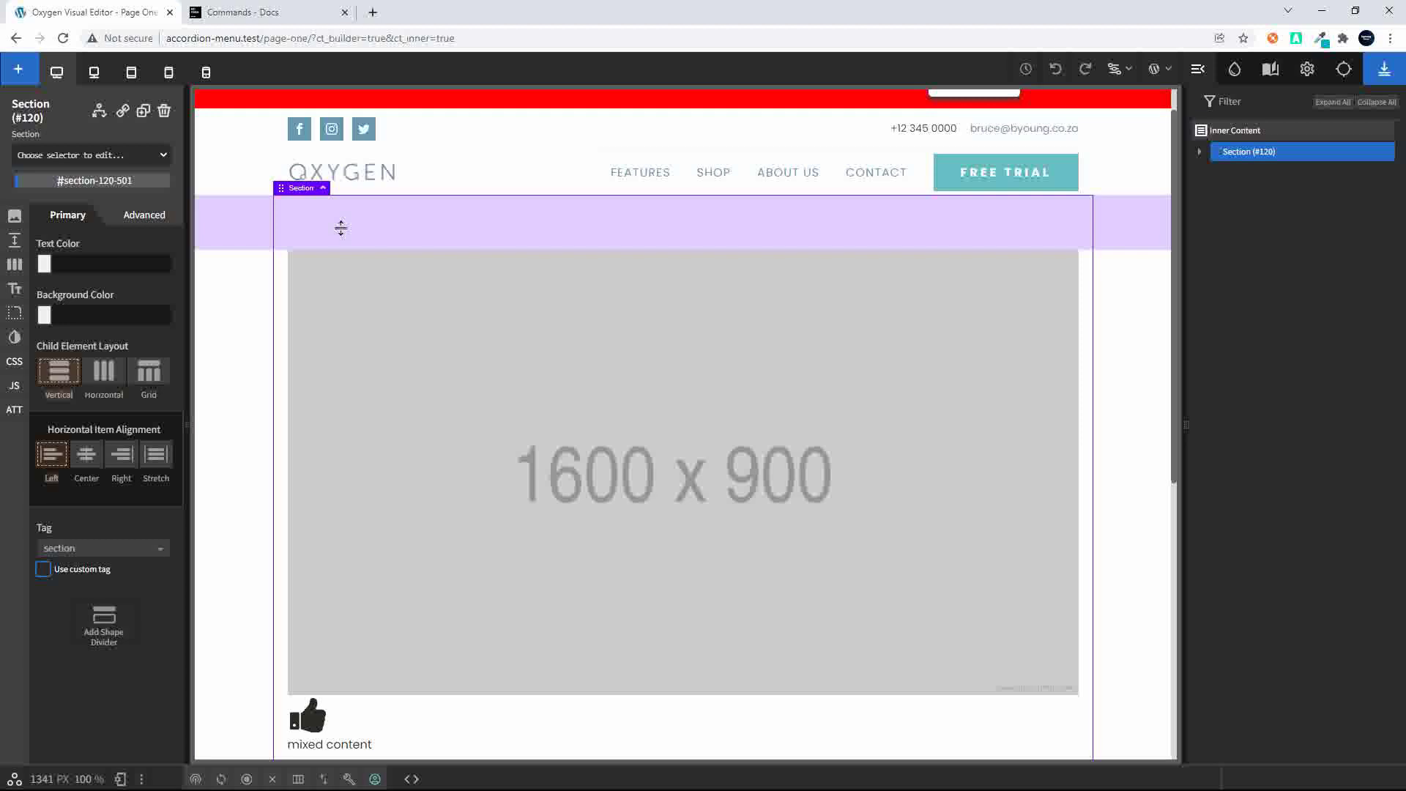
pyautogui.hotkey('ctrl', 'shift', 'p')
pyautogui.write('sectio')
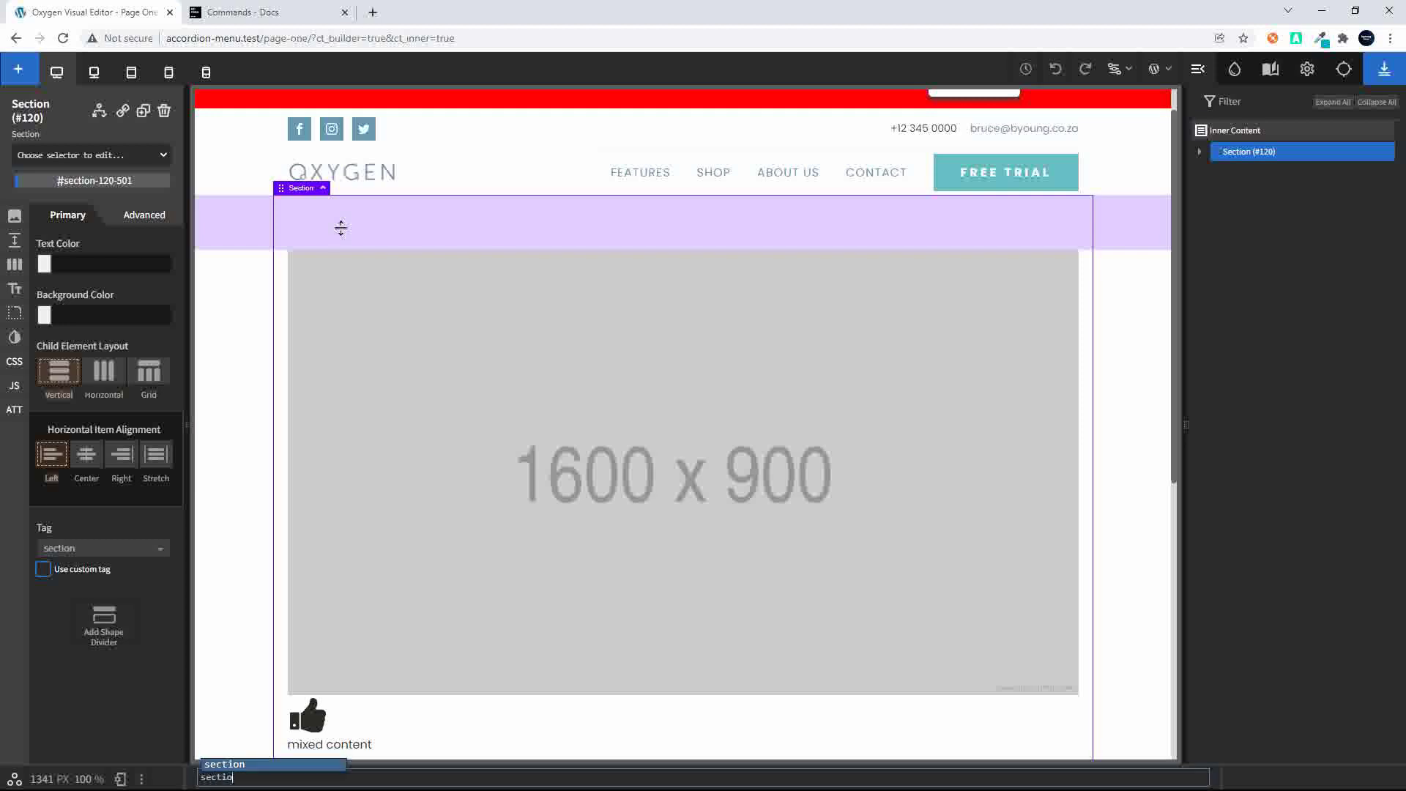
pyautogui.write('n>div')
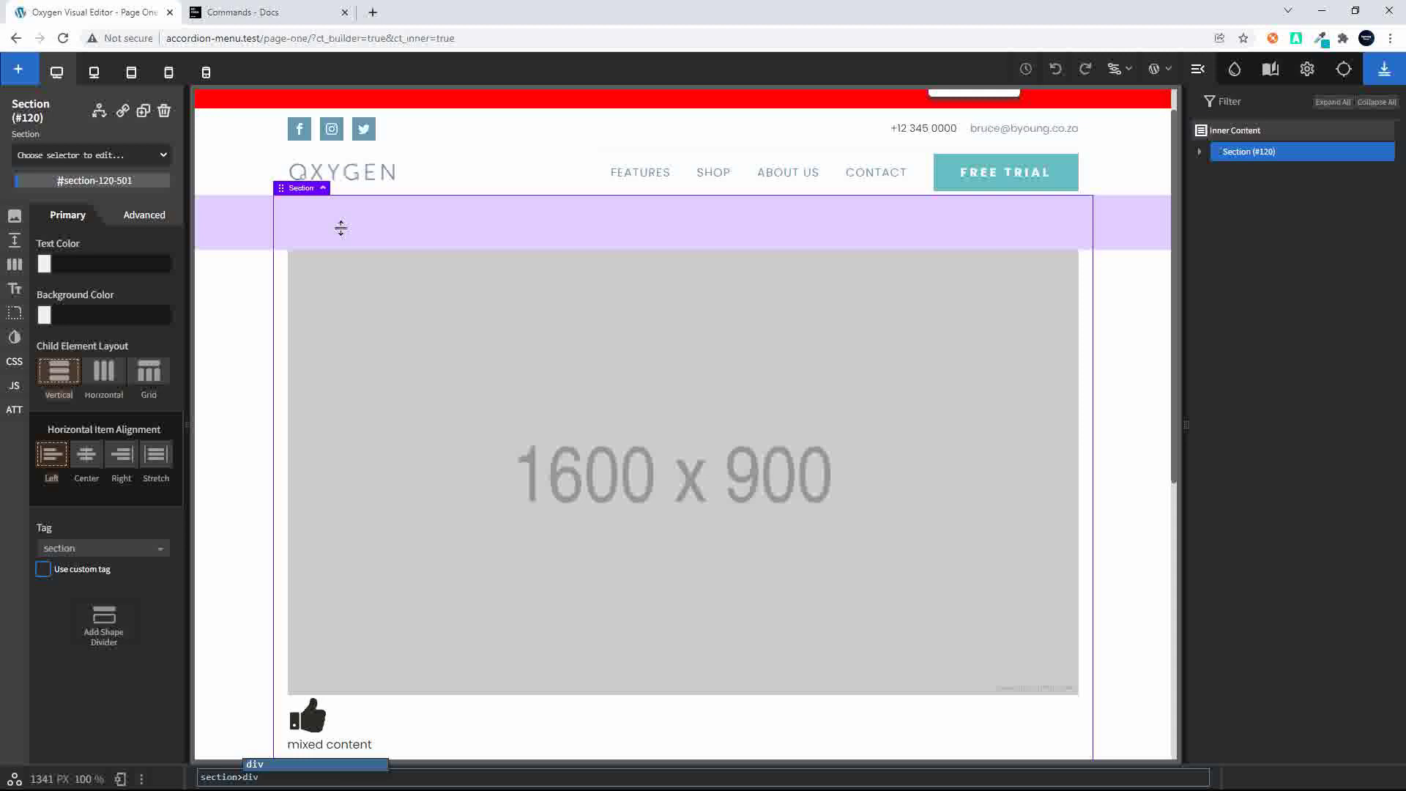
pyautogui.write('>')
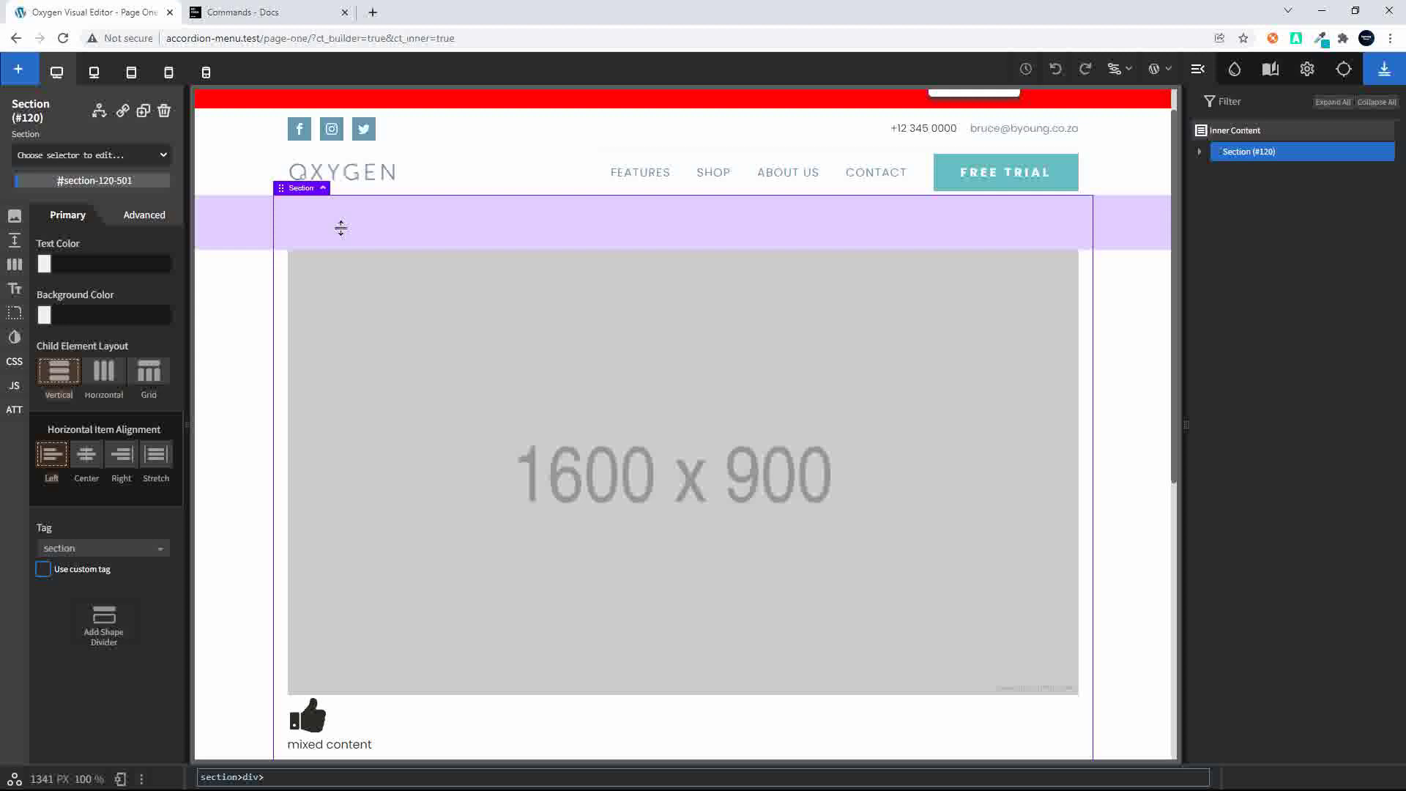
pyautogui.write('img=')
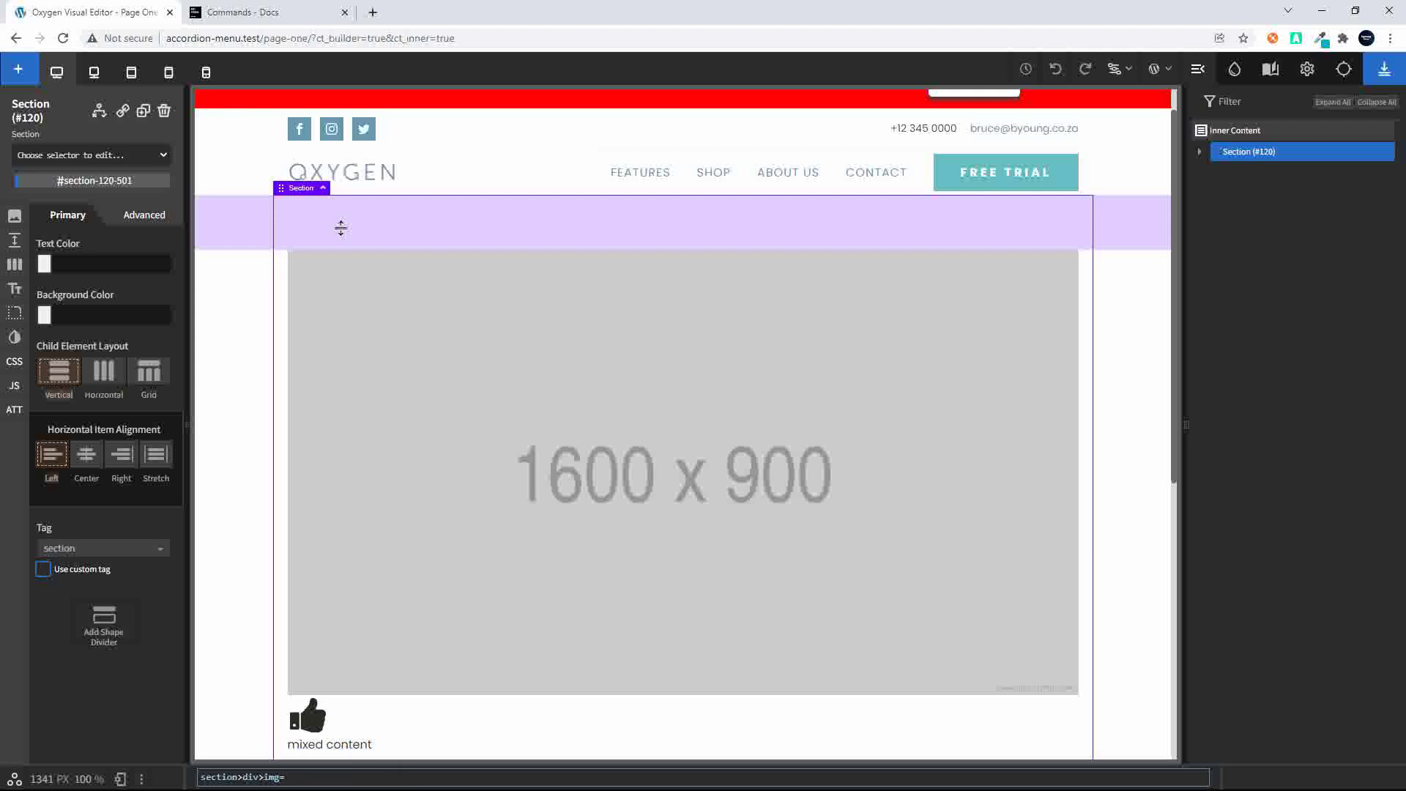
pyautogui.press('BackSpace')
pyautogui.write('+i')
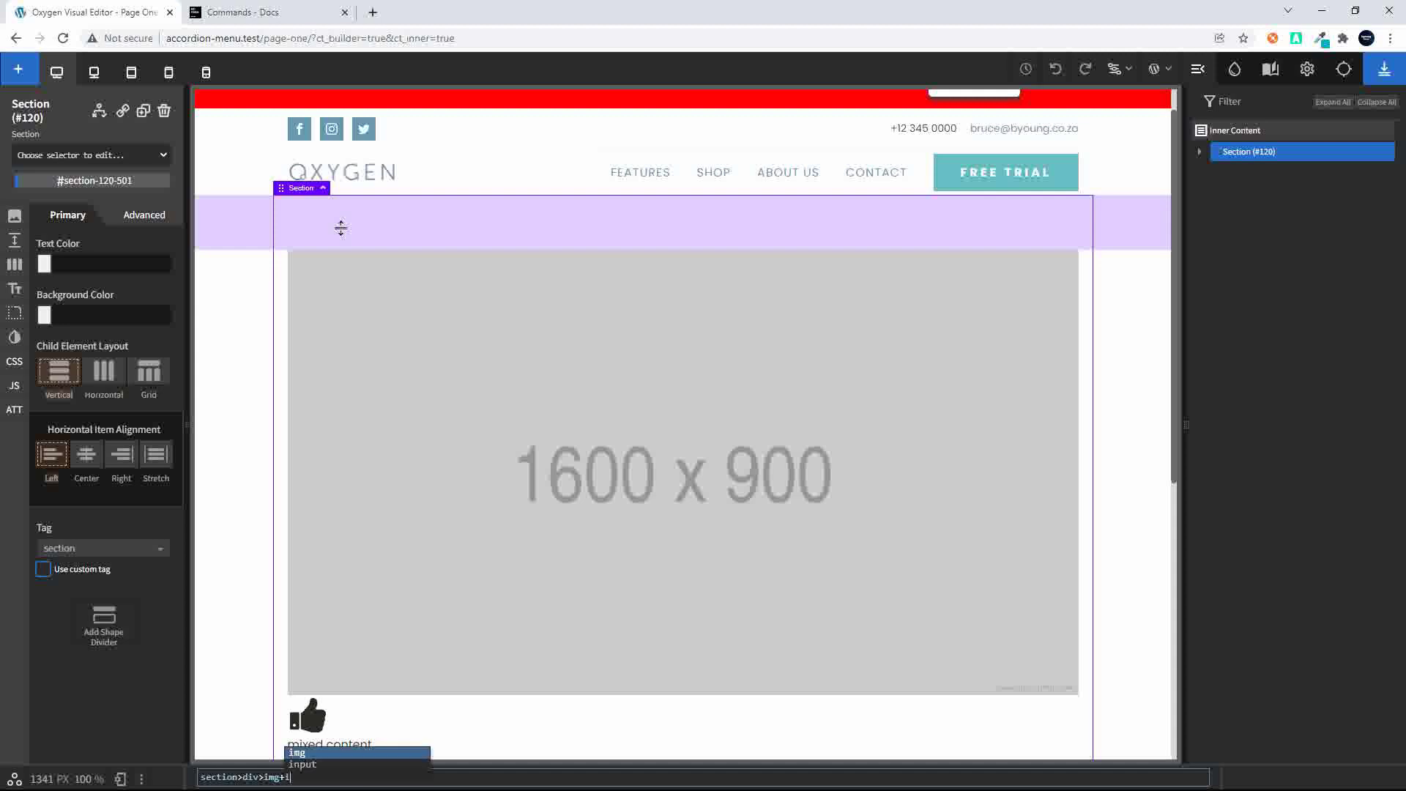
pyautogui.write('con+')
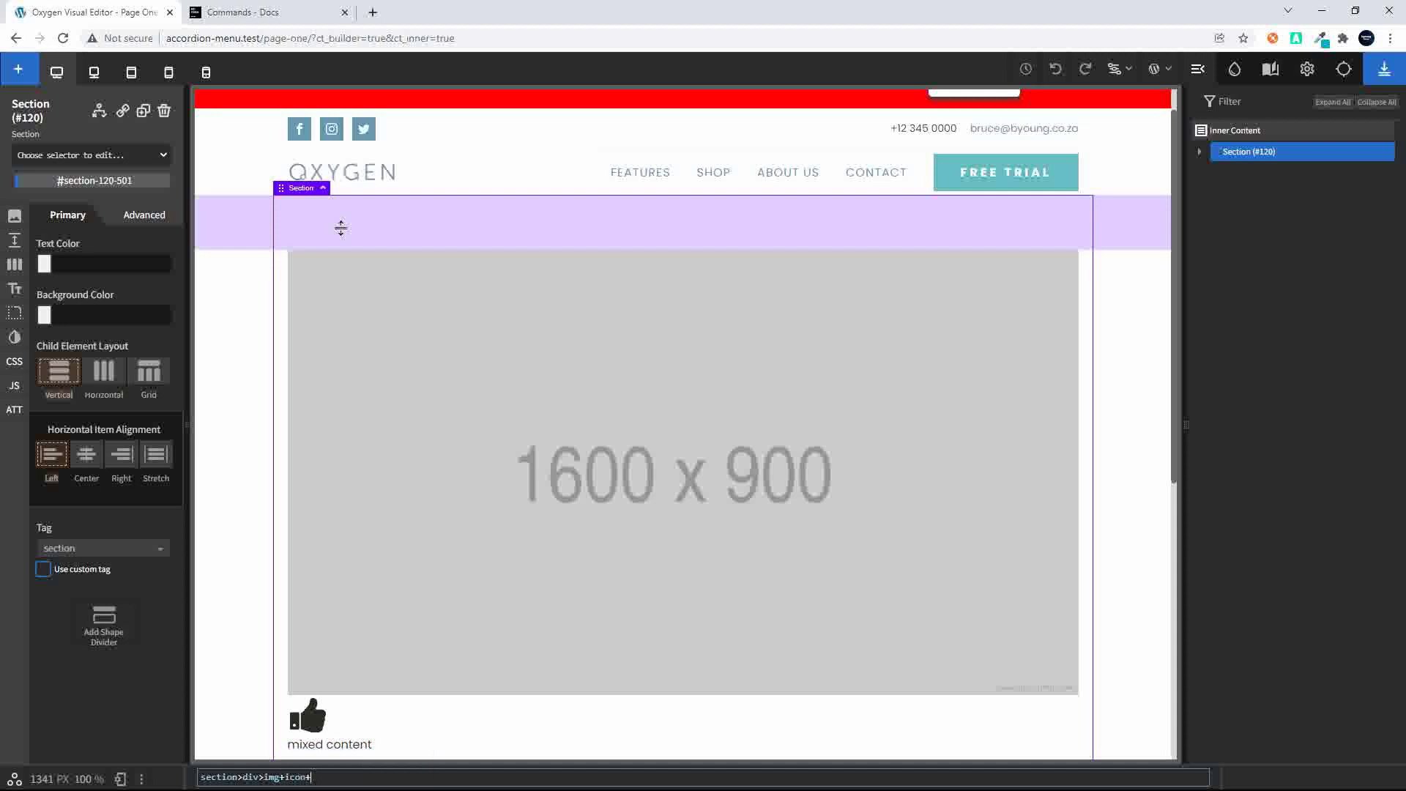
pyautogui.write('txt')
pyautogui.write('{}')
pyautogui.write('three ')
pyautogui.write('ele')
pyautogui.write('ment')
pyautogui.write('s')
pyautogui.write('^')
pyautogui.write('1')
pyautogui.write('*3')
pyautogui.press('Return')
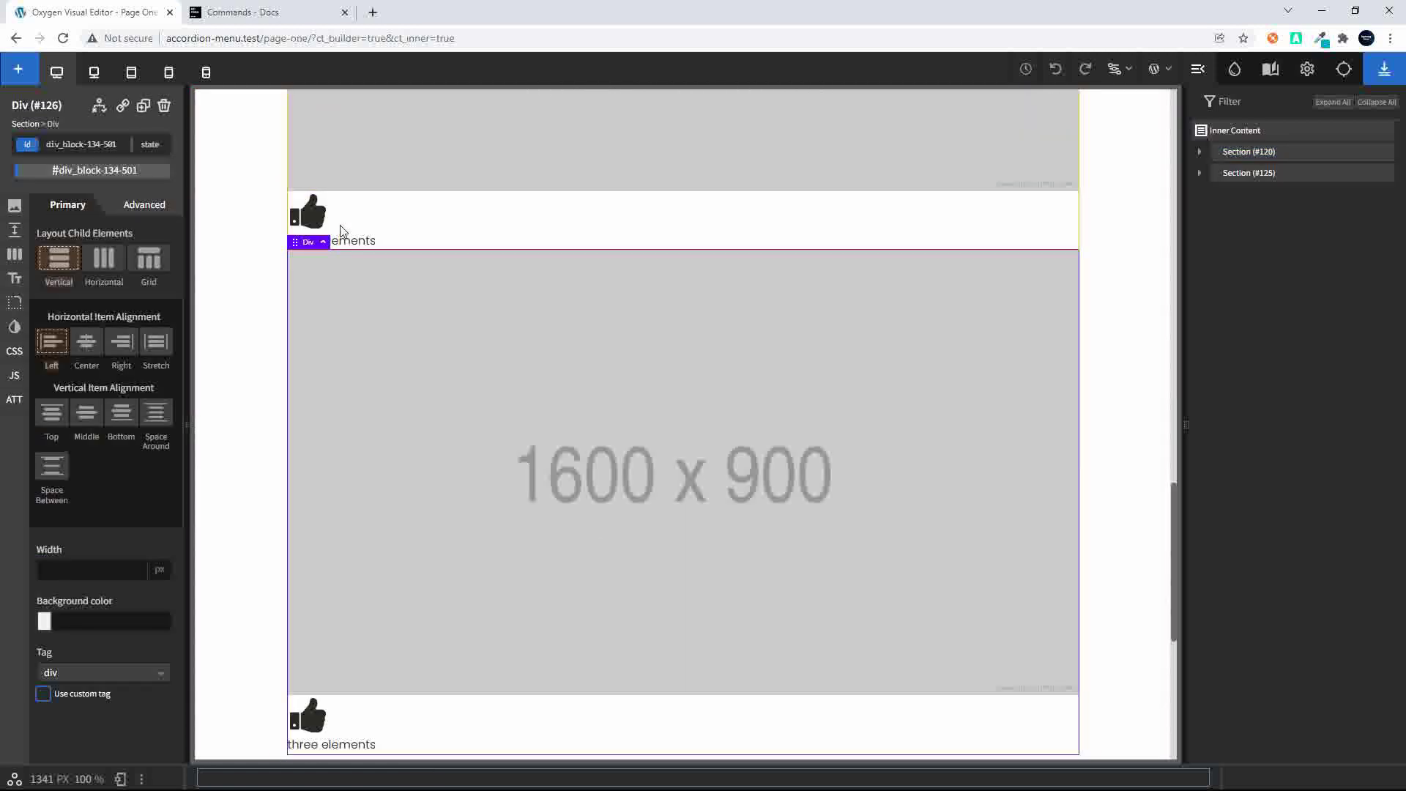
# Expand the new section and its first div to examine the image, icon and text elements, and collapse the section.
pyautogui.click(1199, 174)
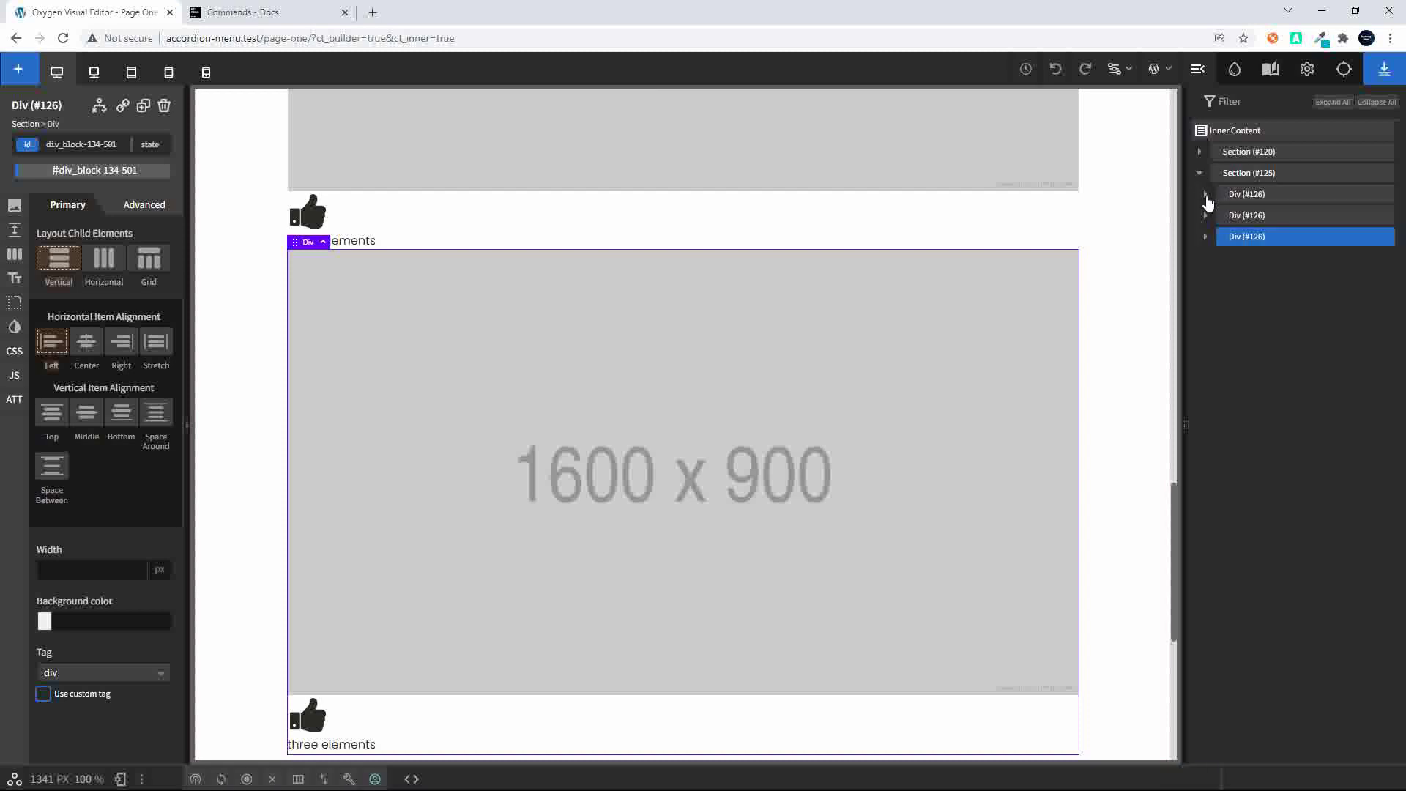
pyautogui.click(1206, 197)
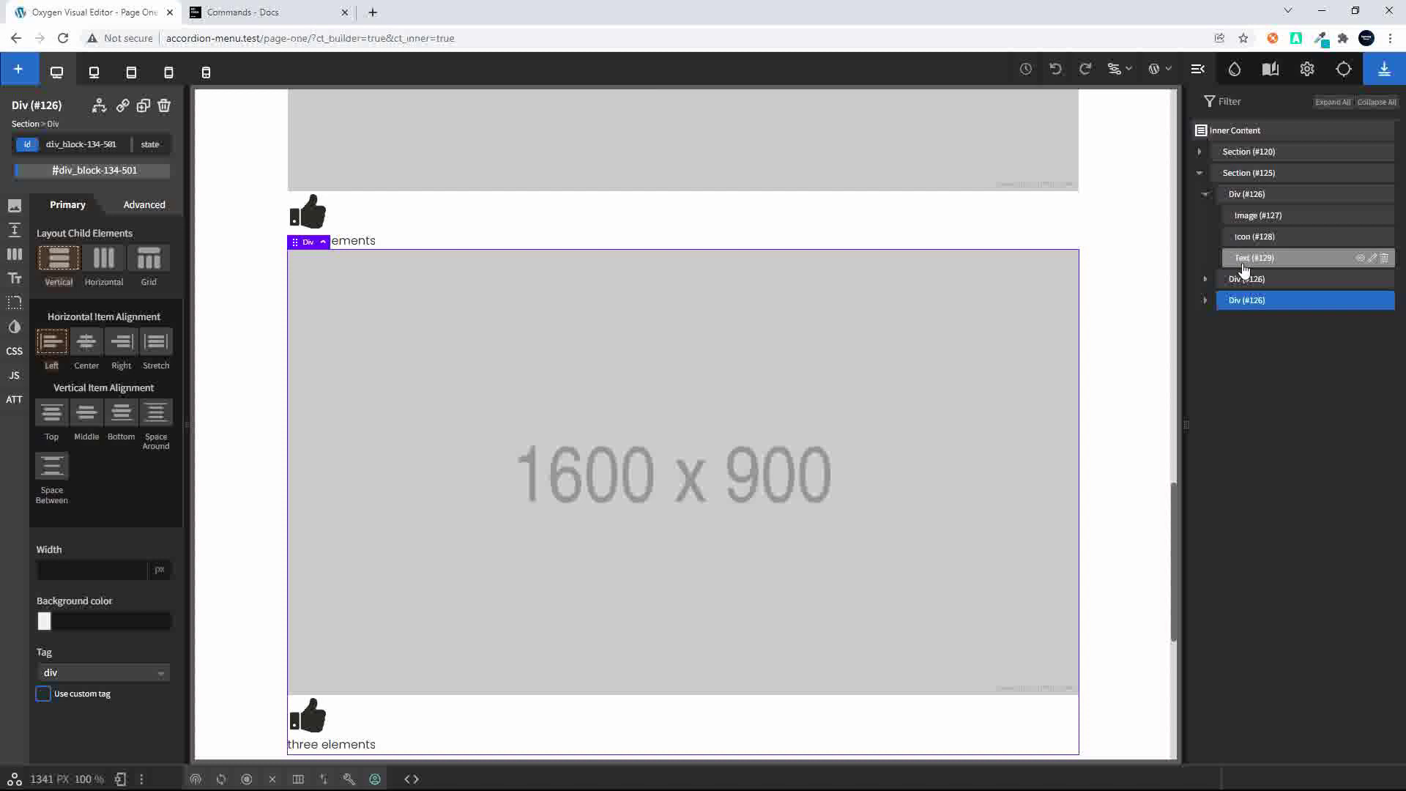
pyautogui.click(1247, 218)
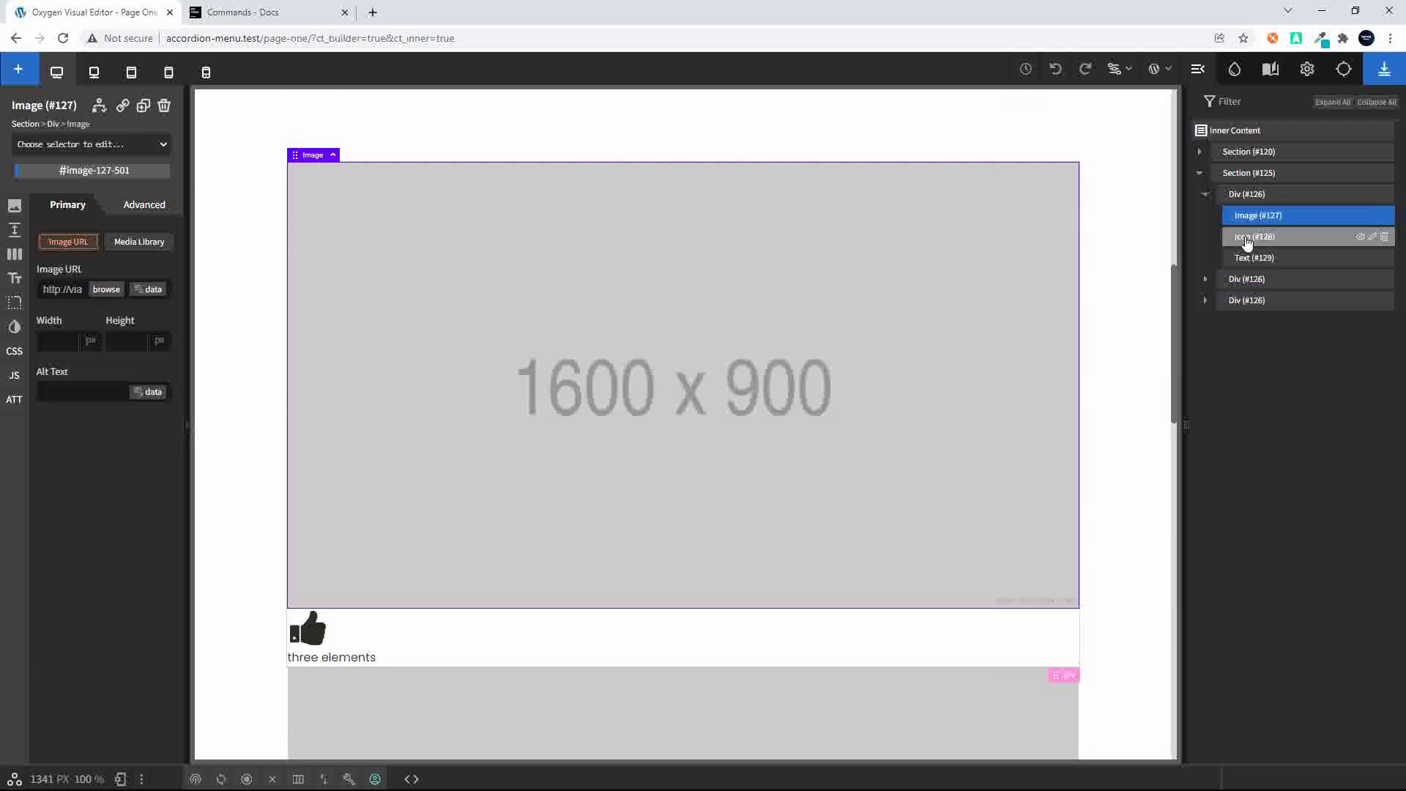
pyautogui.click(1248, 240)
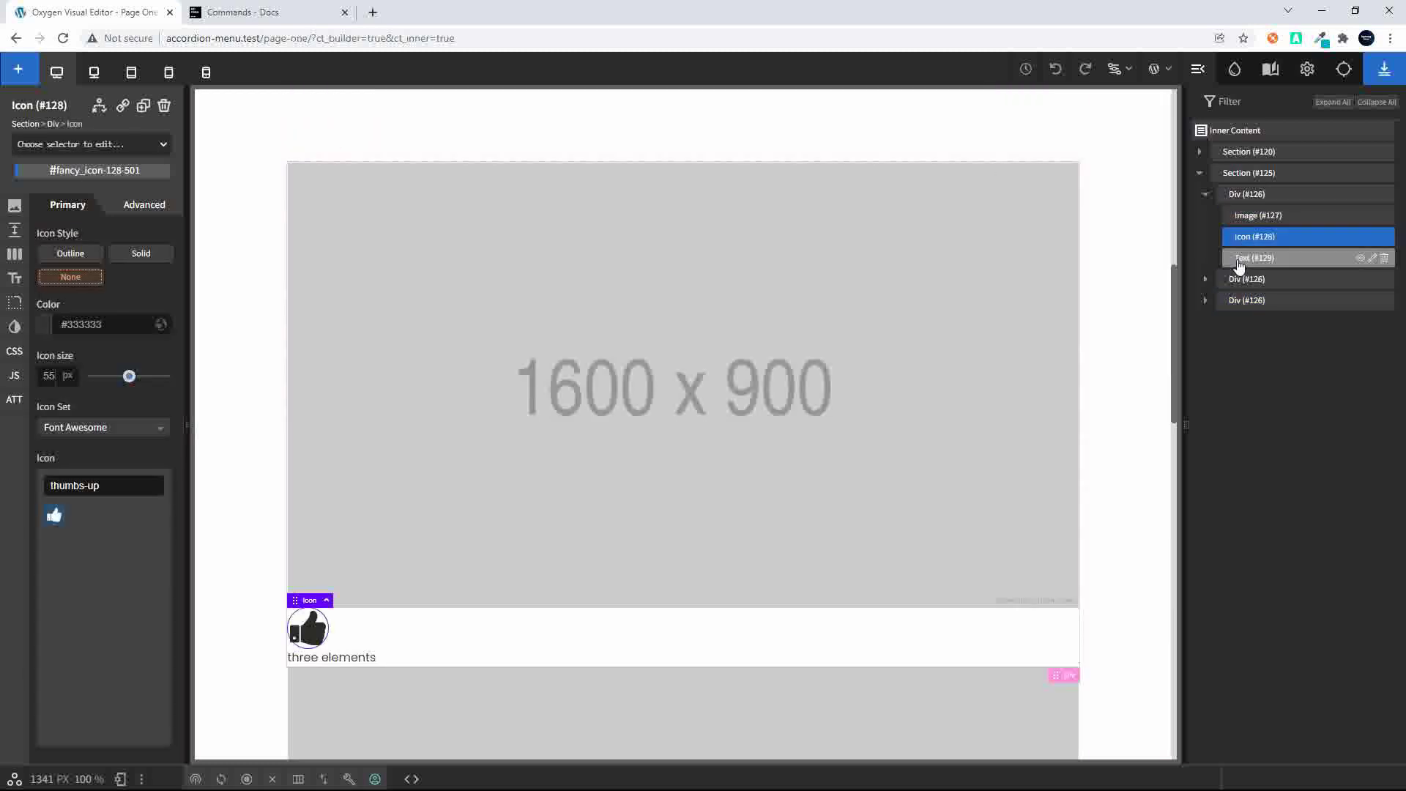
pyautogui.click(1239, 262)
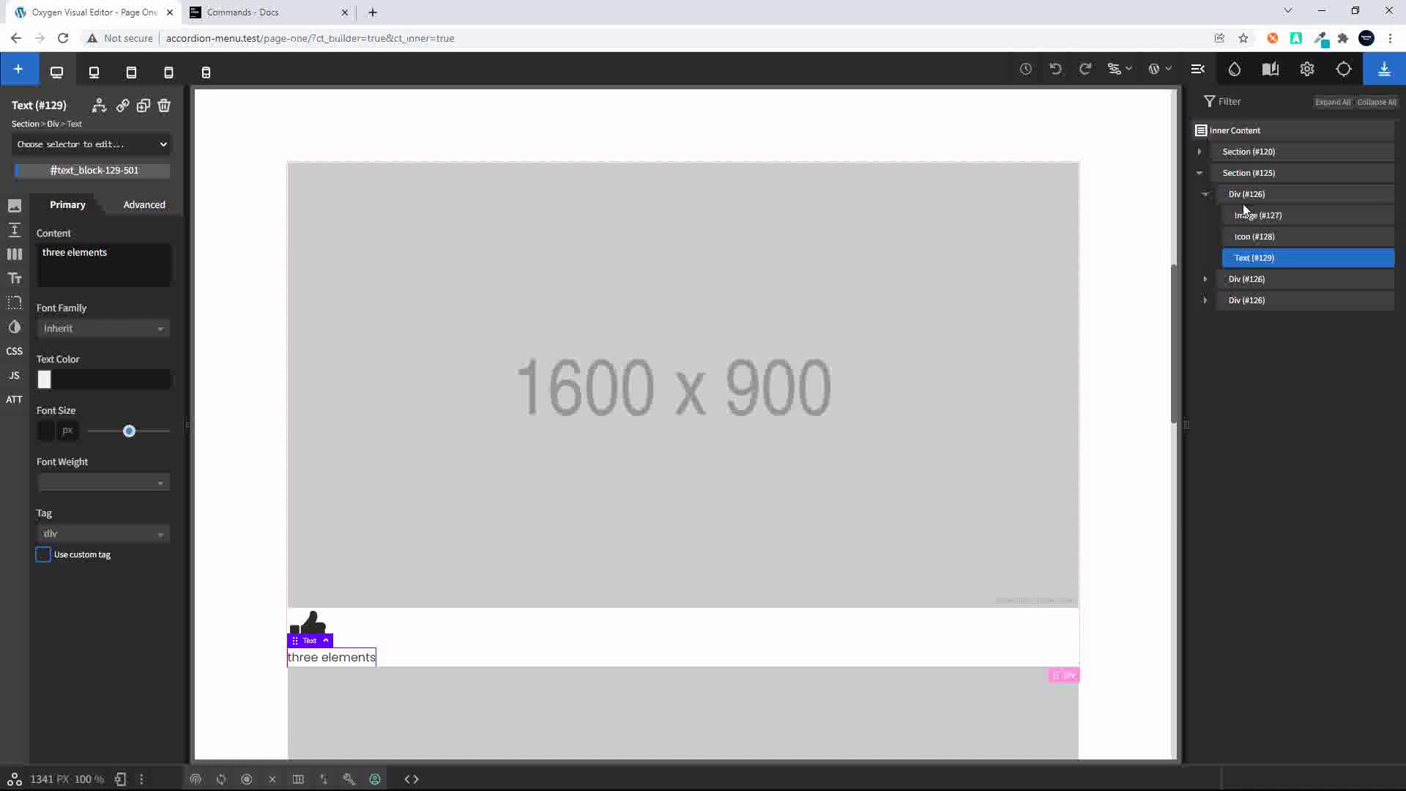
pyautogui.click(1239, 175)
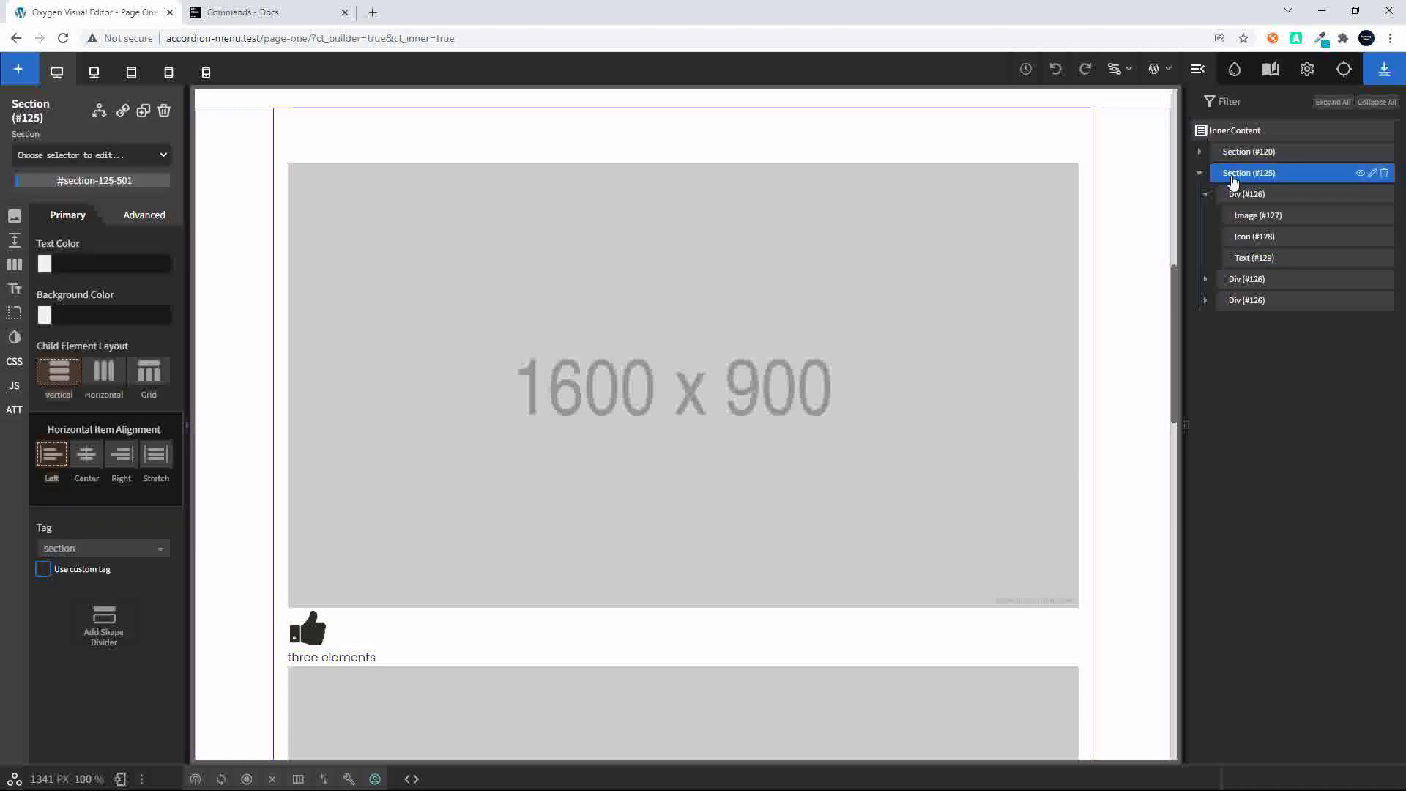
pyautogui.click(1201, 174)
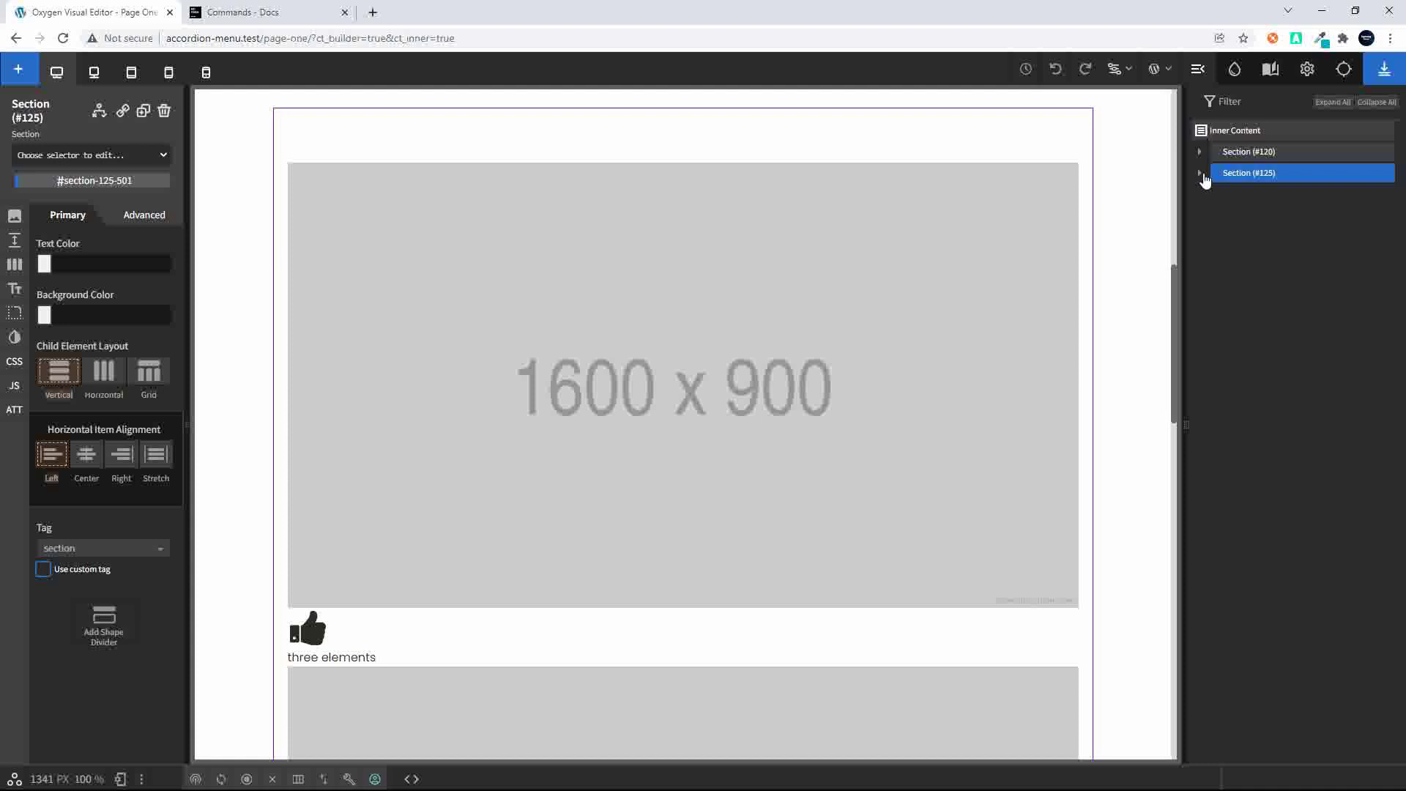
# Review the rendered mixed-content section and the repeated three-element divs down the page.
pyautogui.scroll(-4, 586, 677)
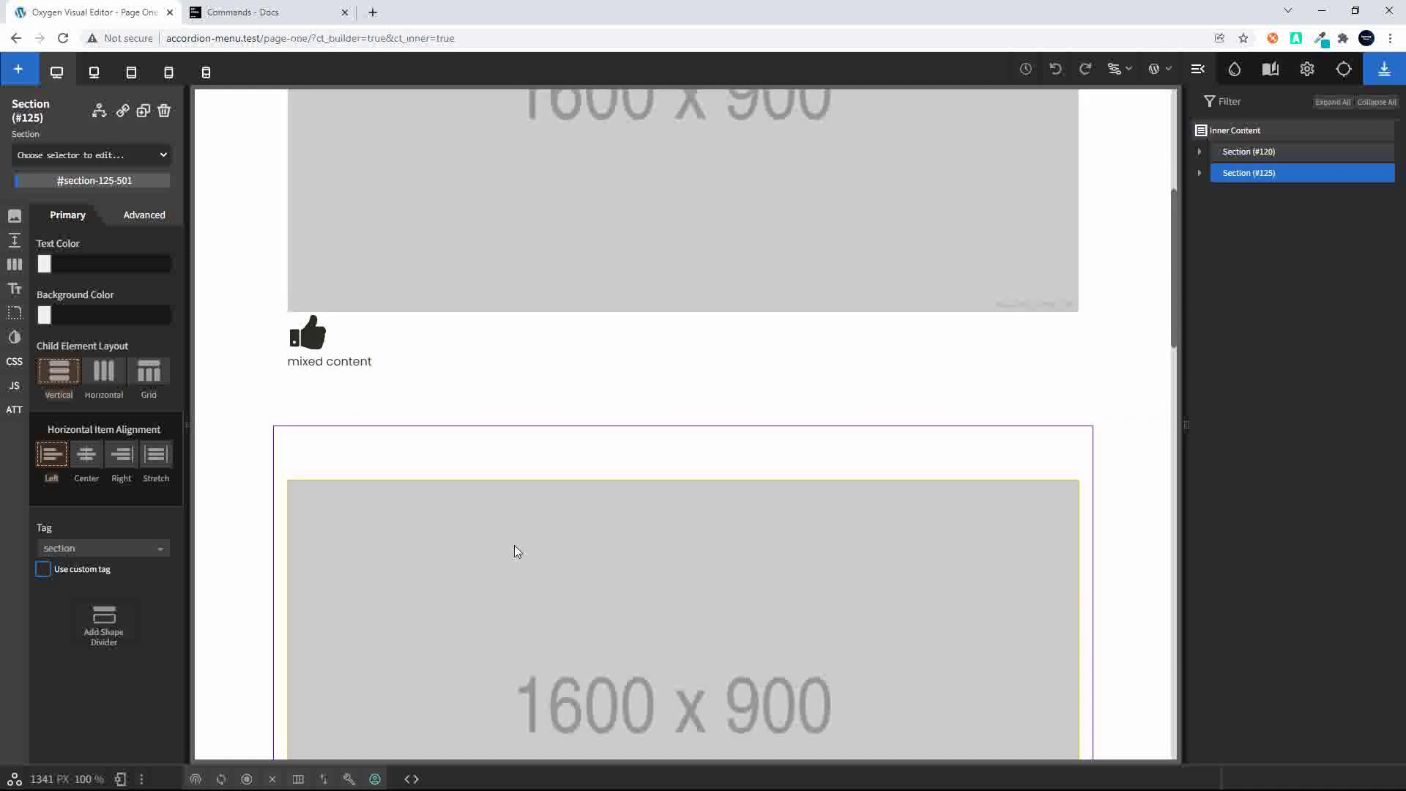
pyautogui.scroll(10, 512, 550)
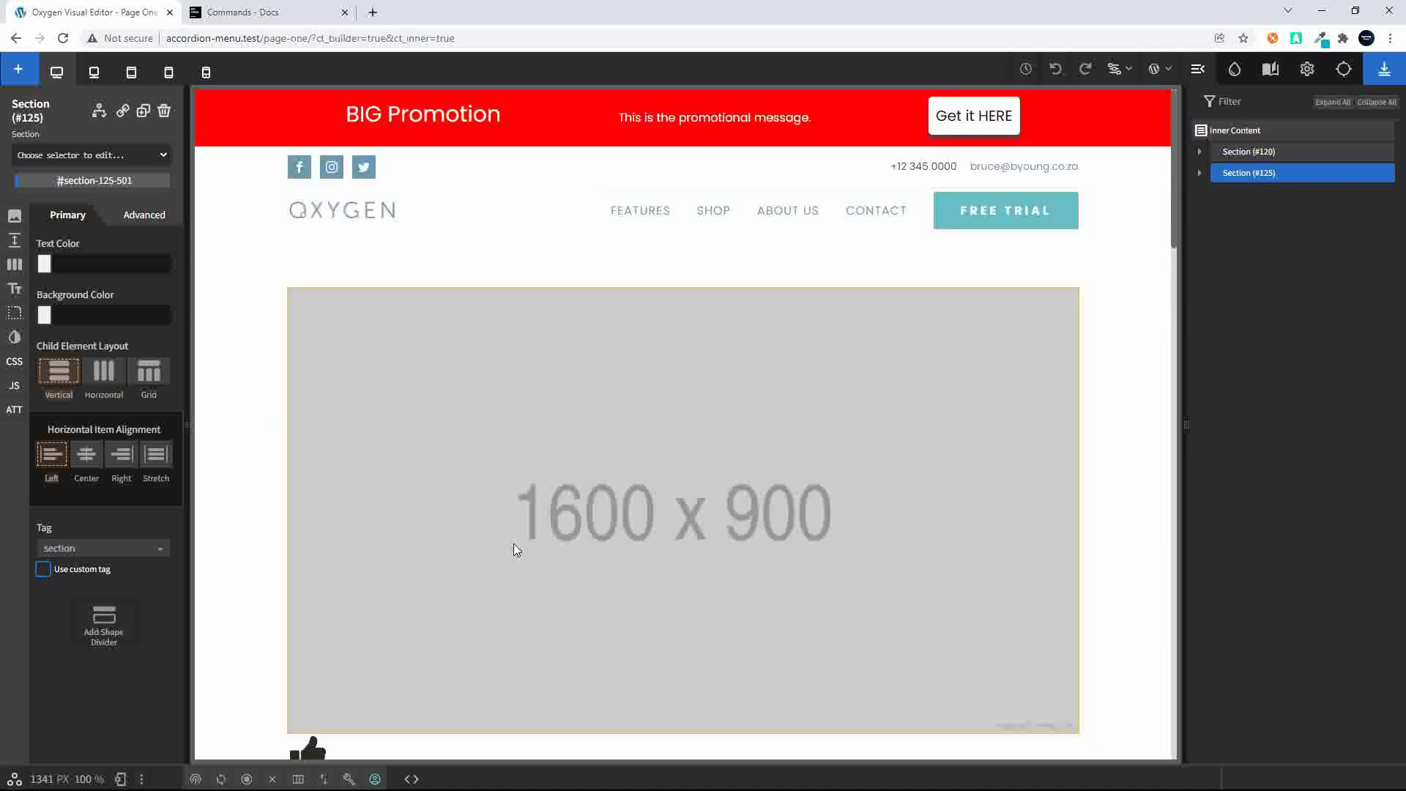
pyautogui.scroll(-14, 520, 492)
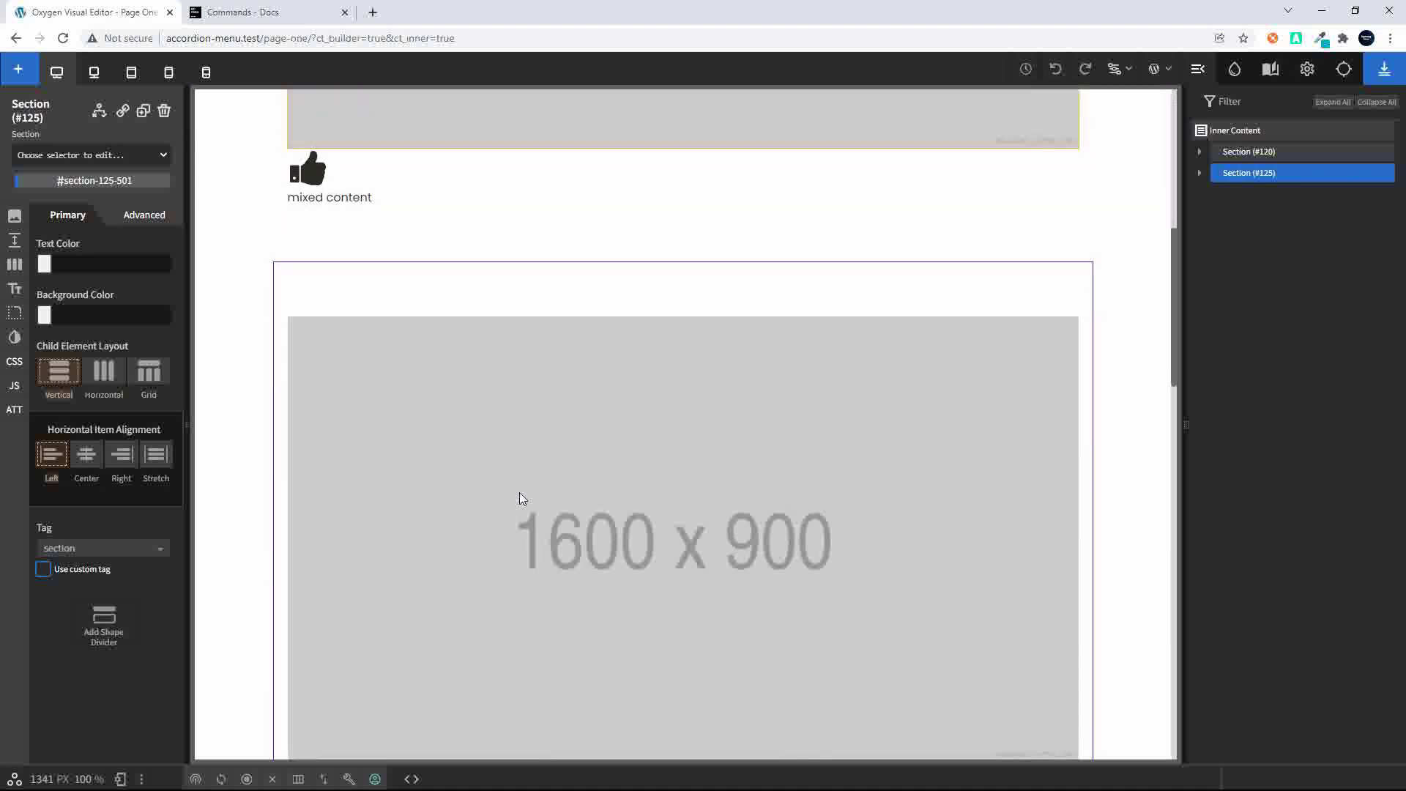
pyautogui.scroll(-3, 520, 492)
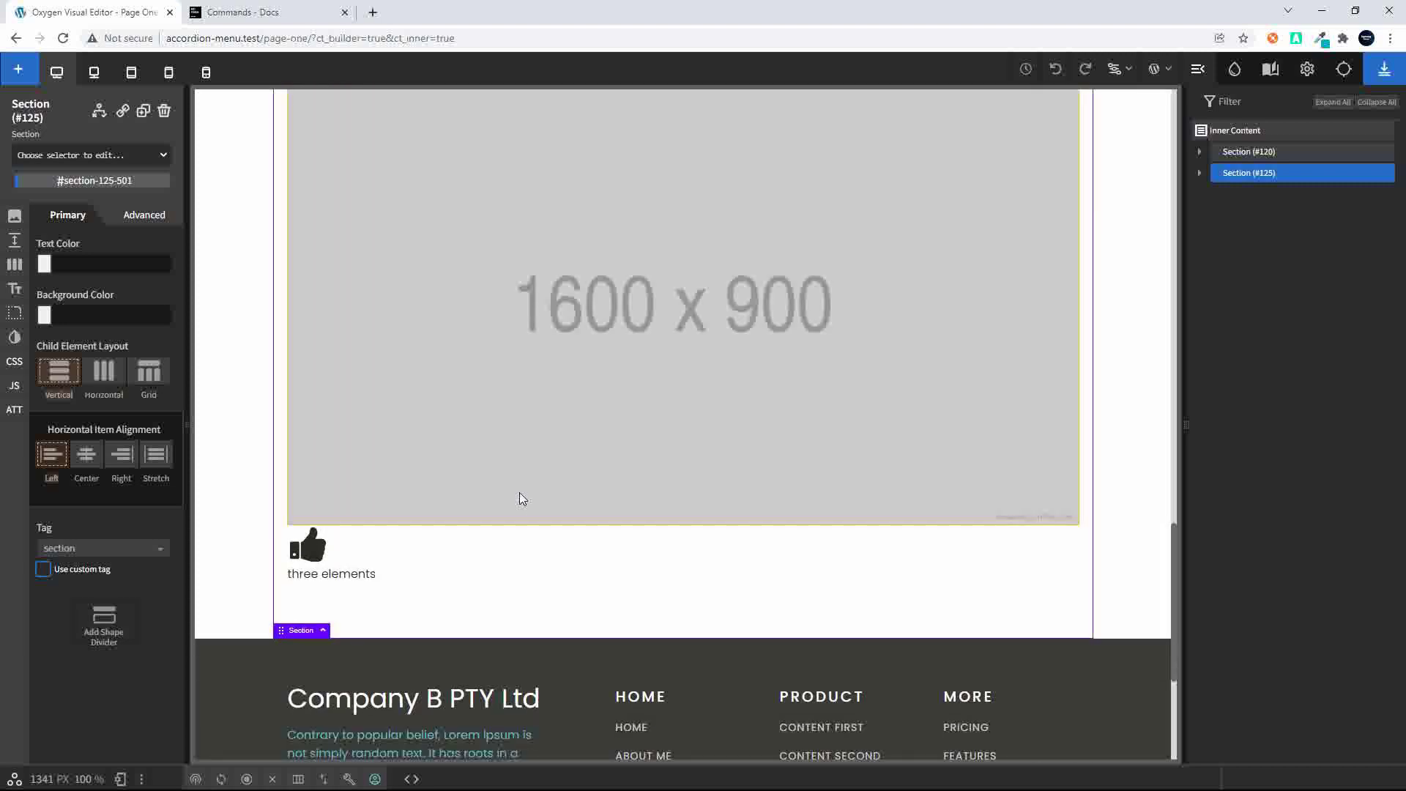
pyautogui.scroll(6, 520, 492)
pyautogui.scroll(5, 525, 488)
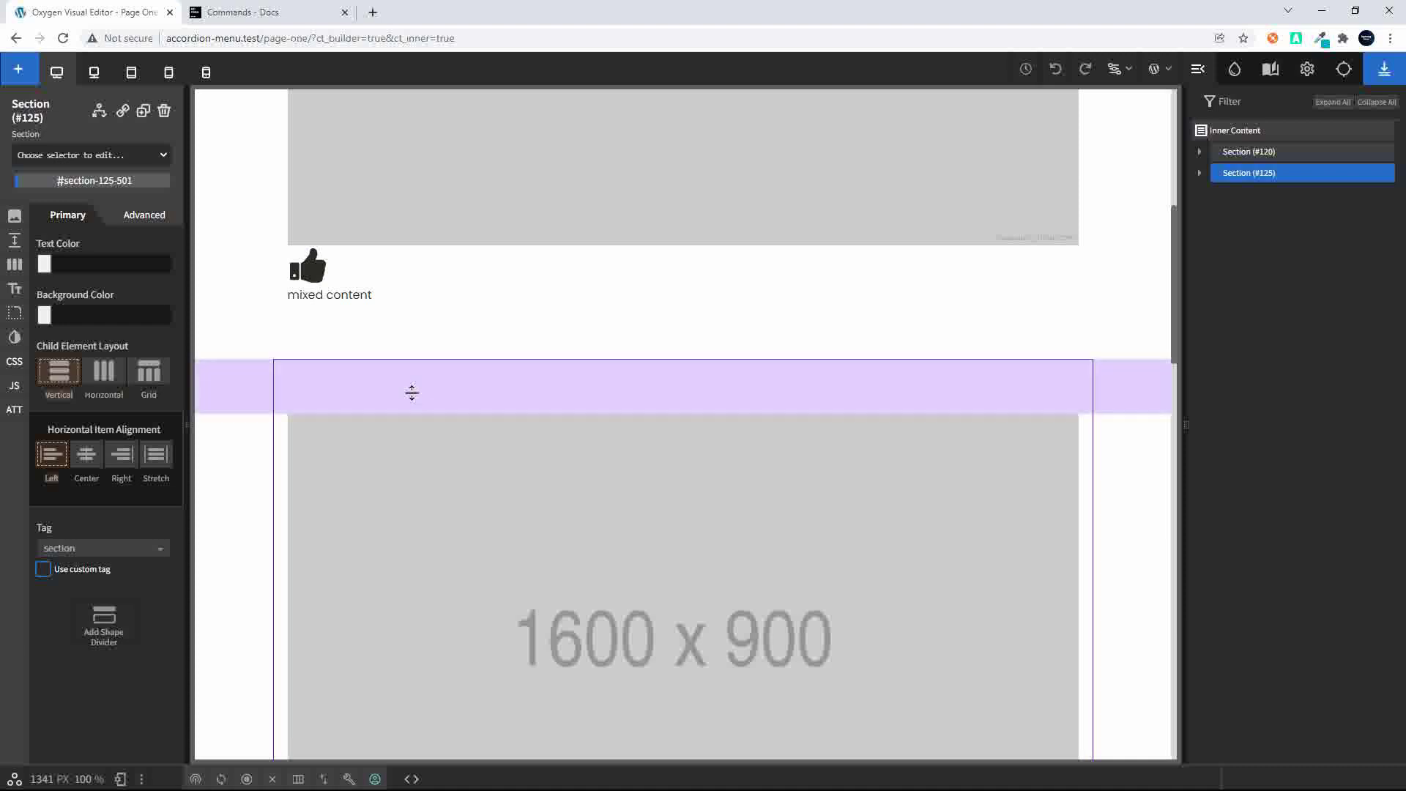
# Set the three-element section's child element layout to horizontal and display the CSS of its selector.
pyautogui.click(1201, 175)
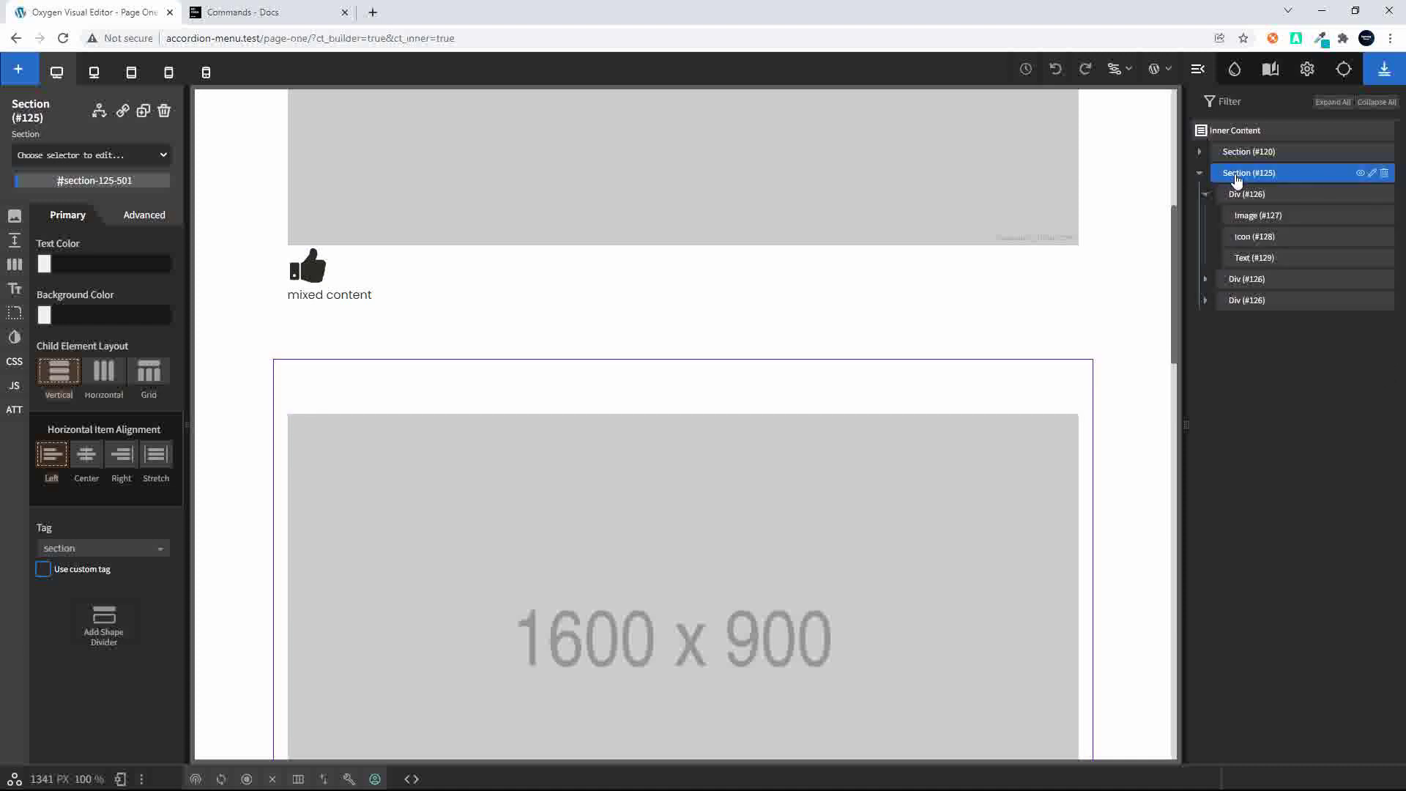
pyautogui.click(1206, 195)
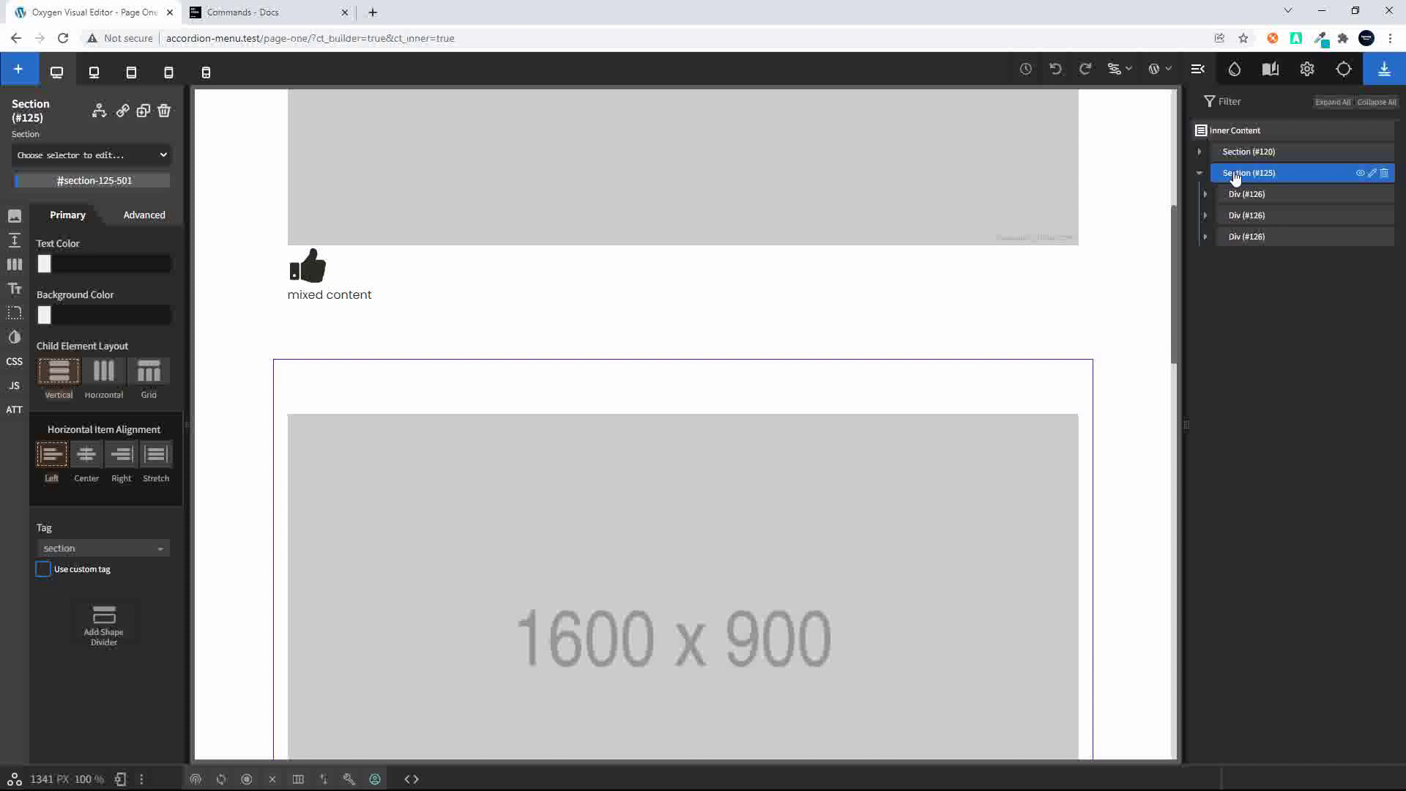
pyautogui.click(103, 372)
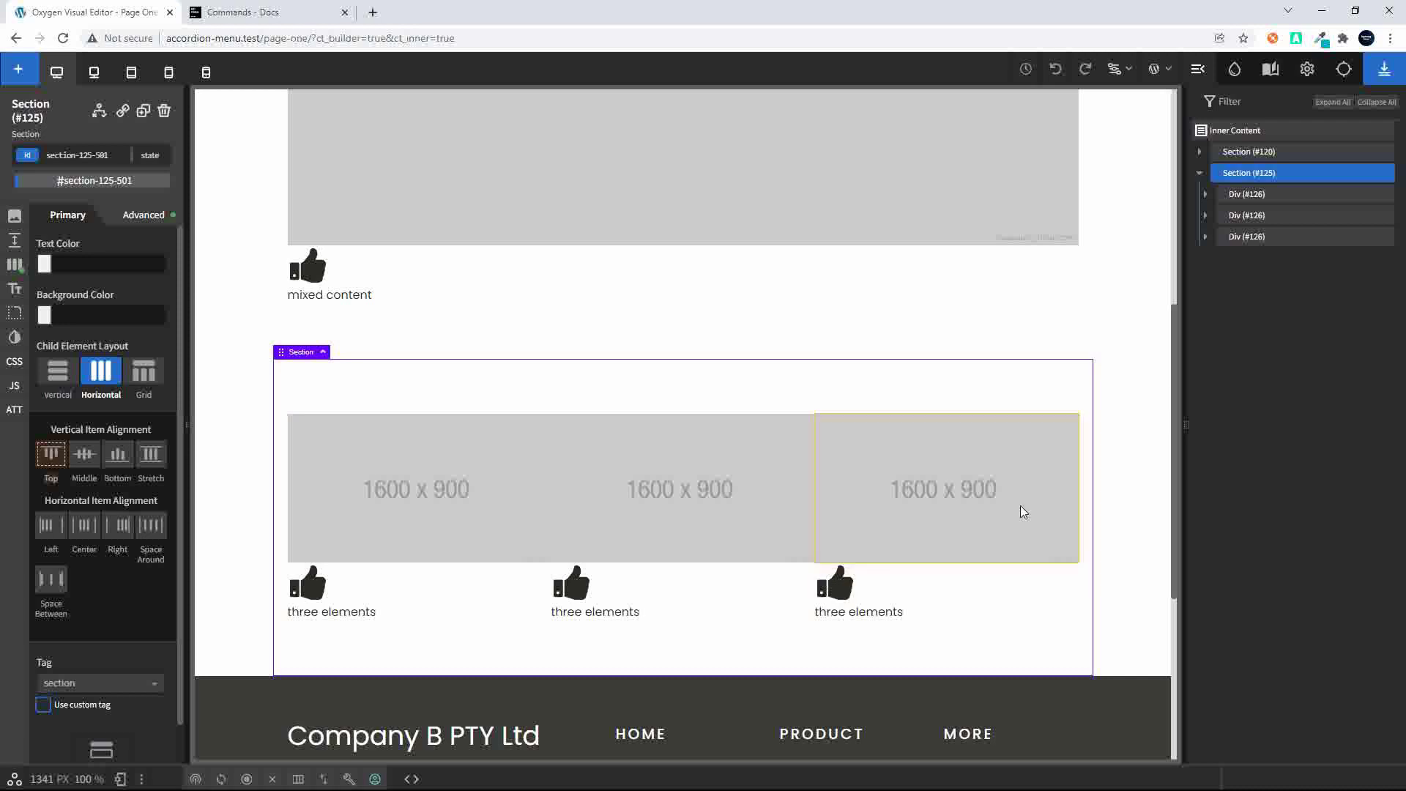
pyautogui.click(1235, 196)
pyautogui.click(1236, 176)
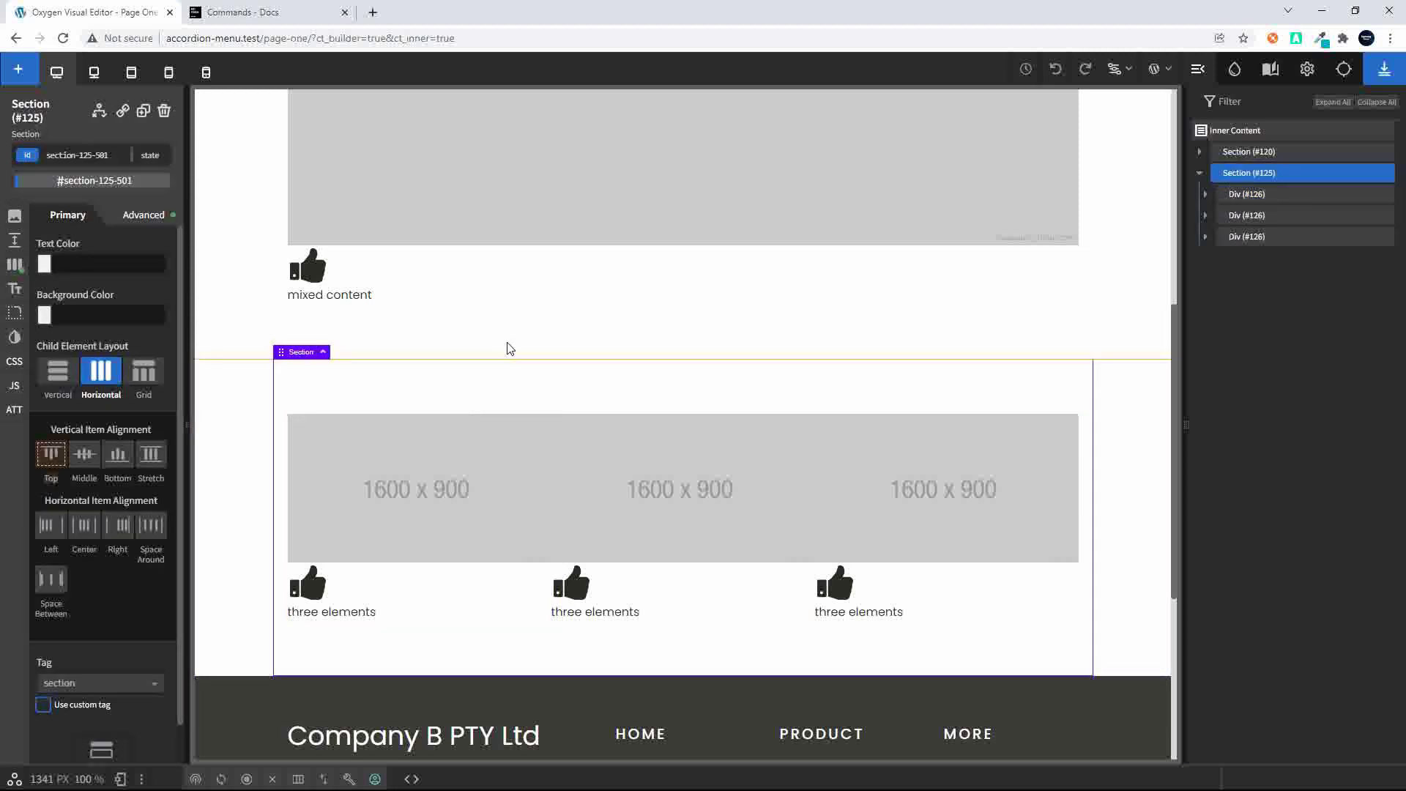
pyautogui.scroll(1, 505, 363)
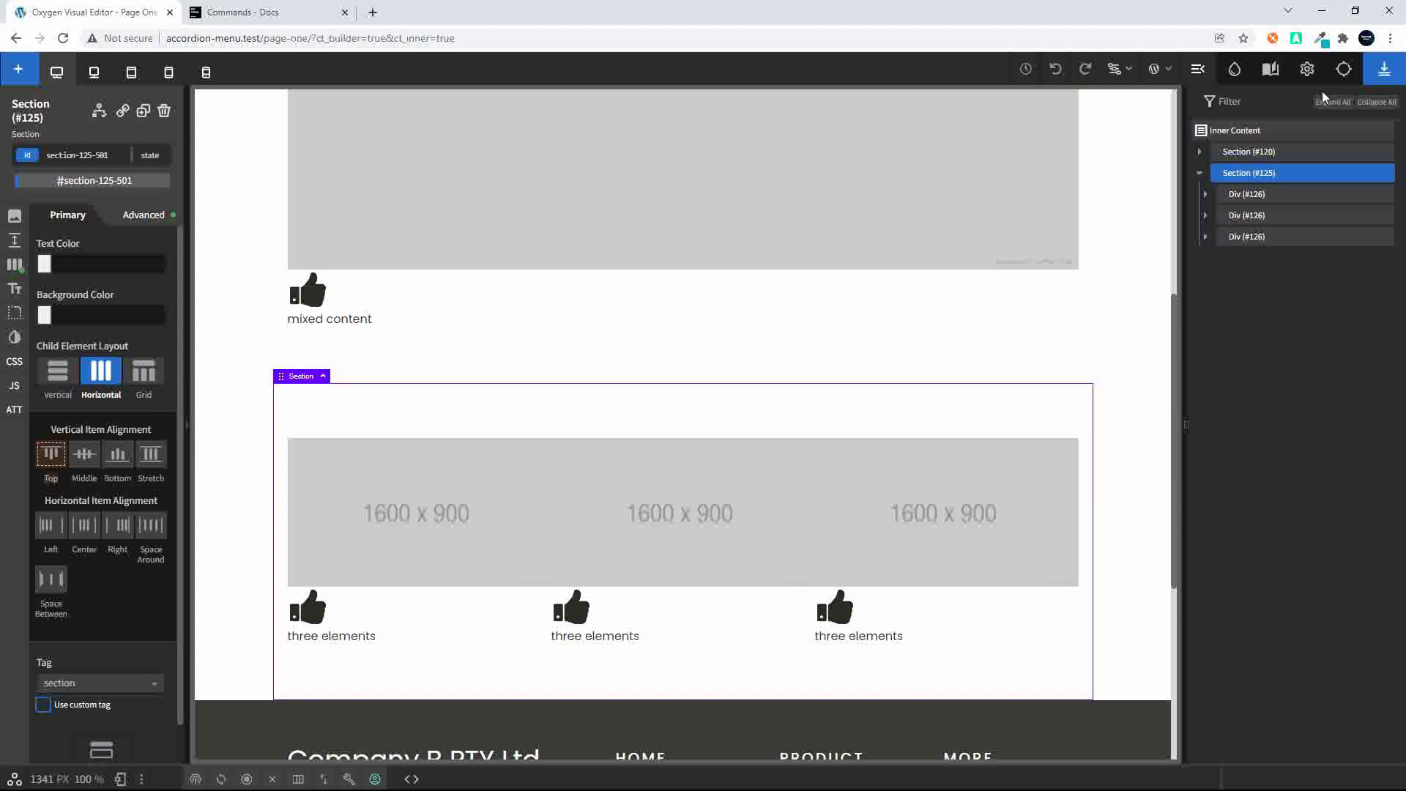
pyautogui.click(1345, 70)
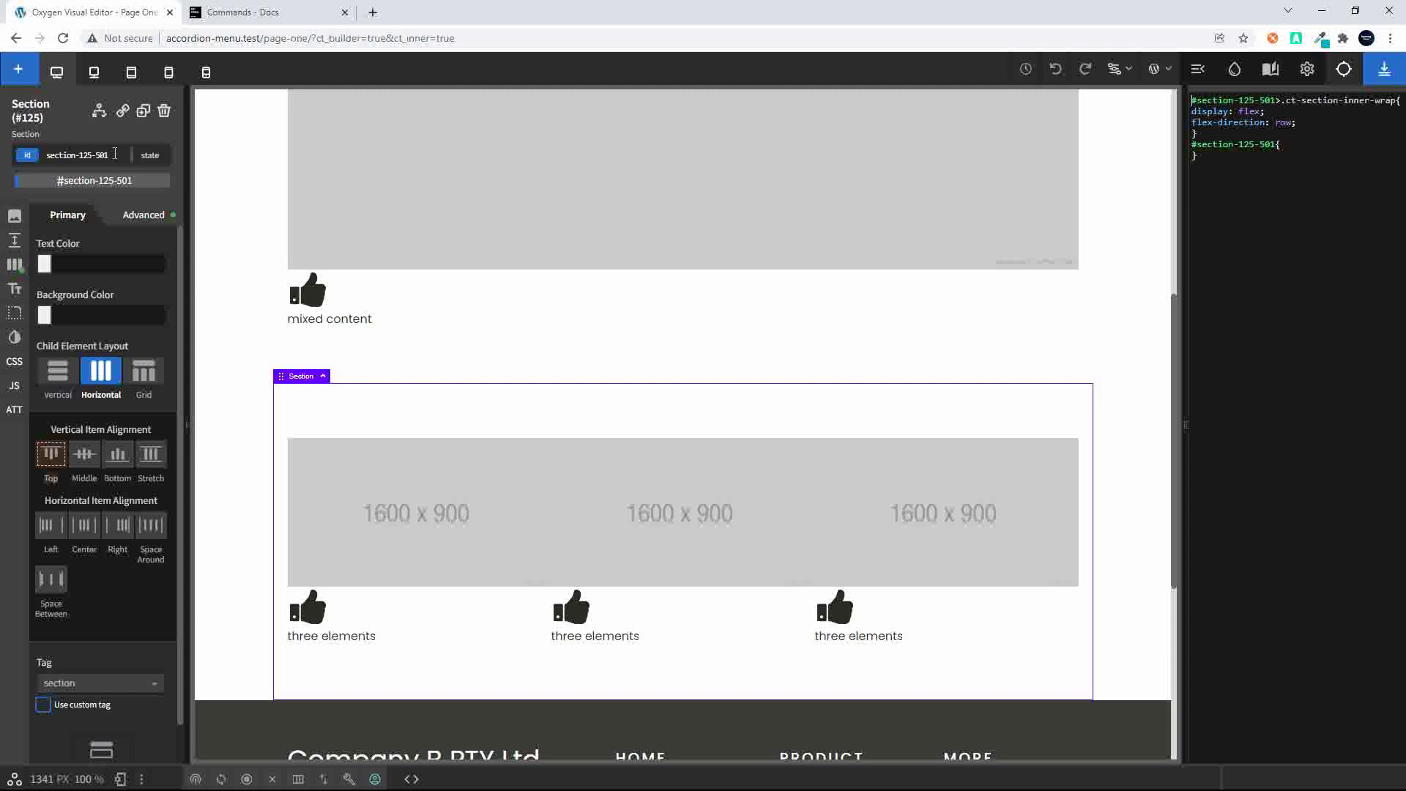
pyautogui.click(74, 180)
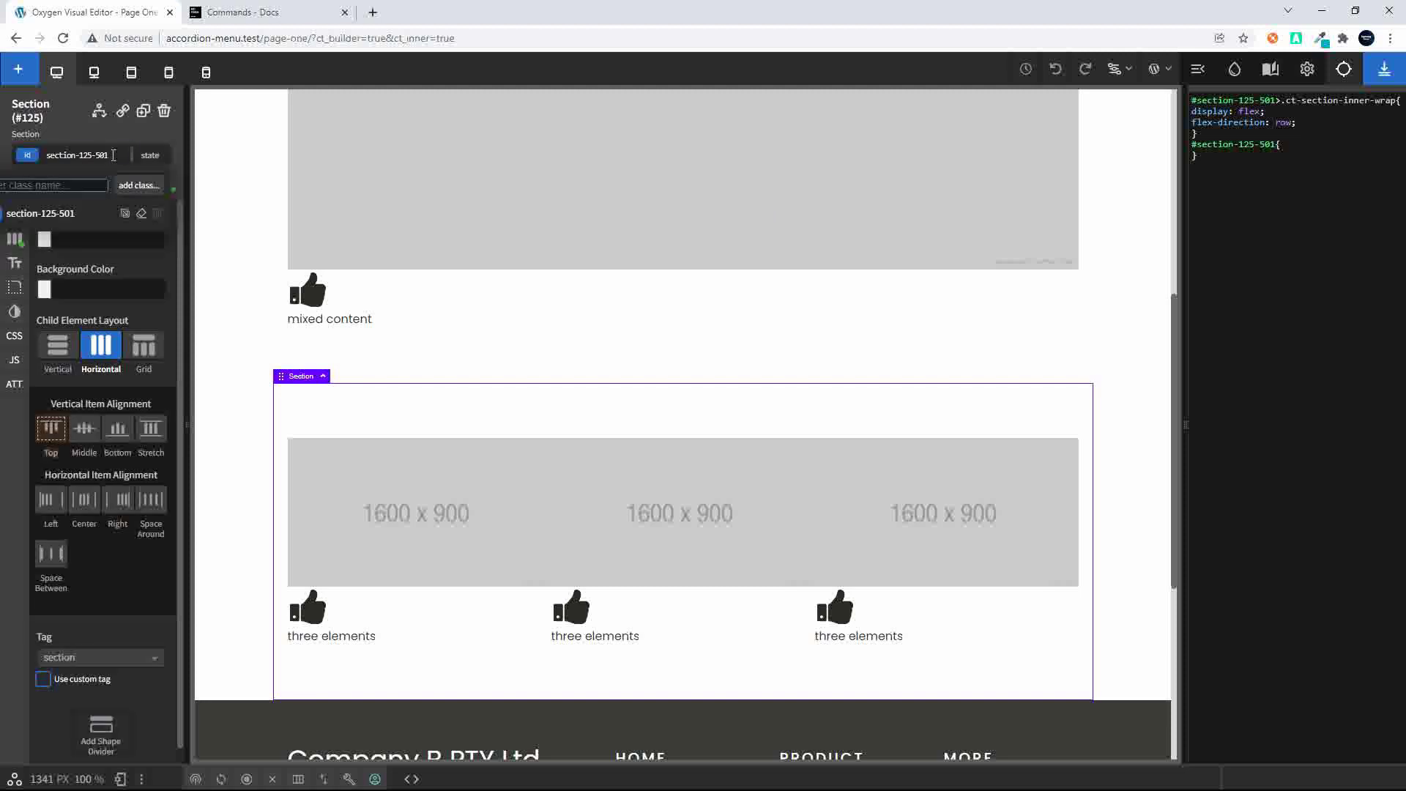
pyautogui.click(73, 178)
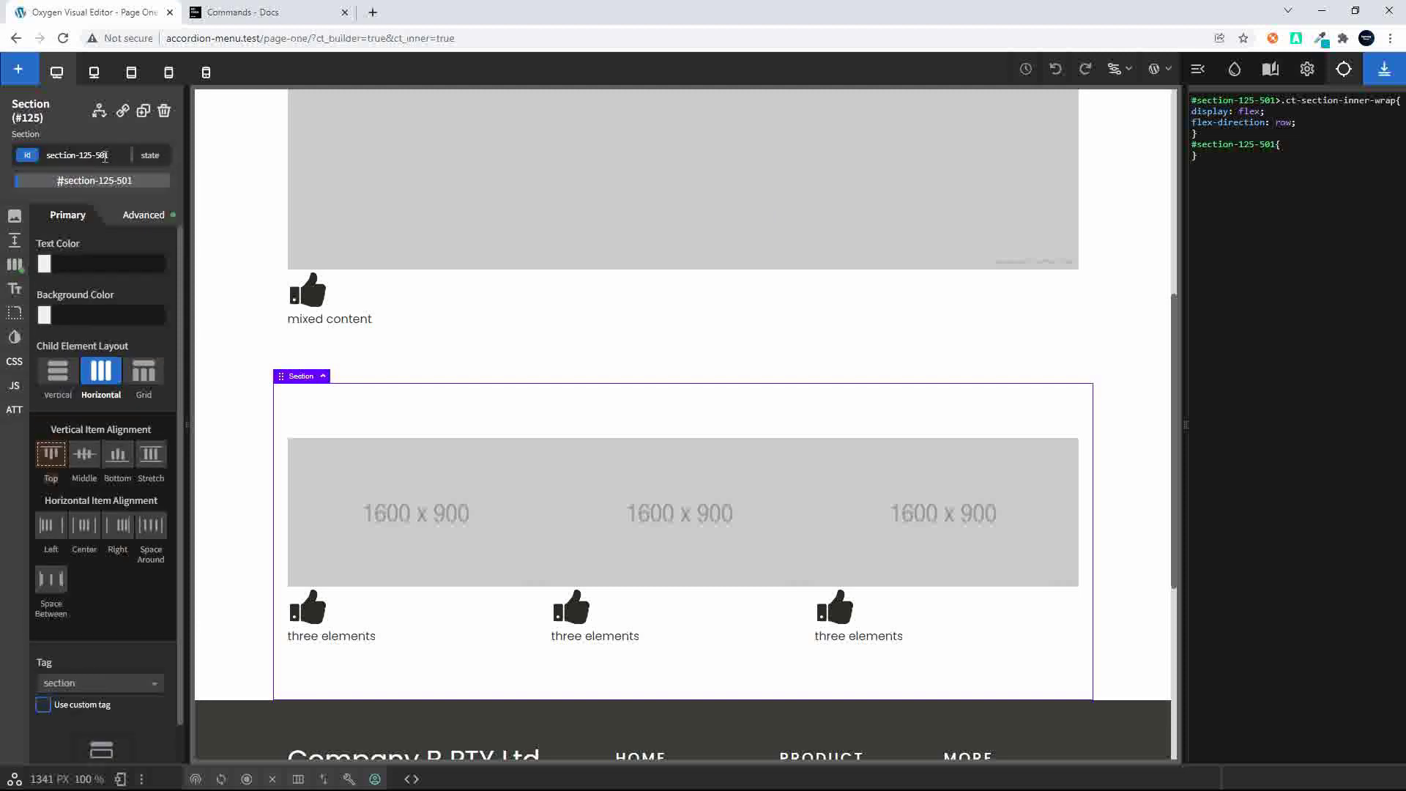
pyautogui.click(69, 181)
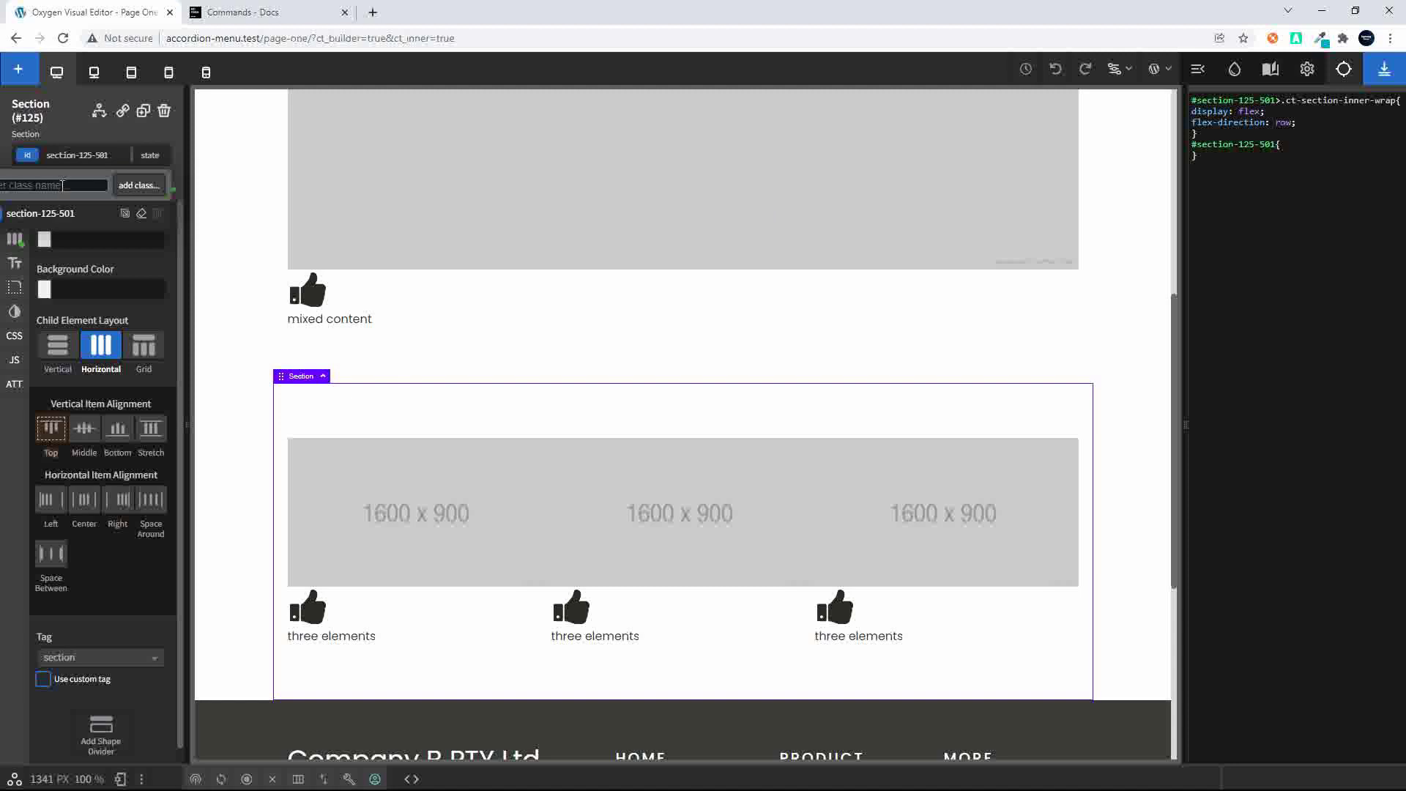
pyautogui.click(62, 185)
pyautogui.write('ion-class')
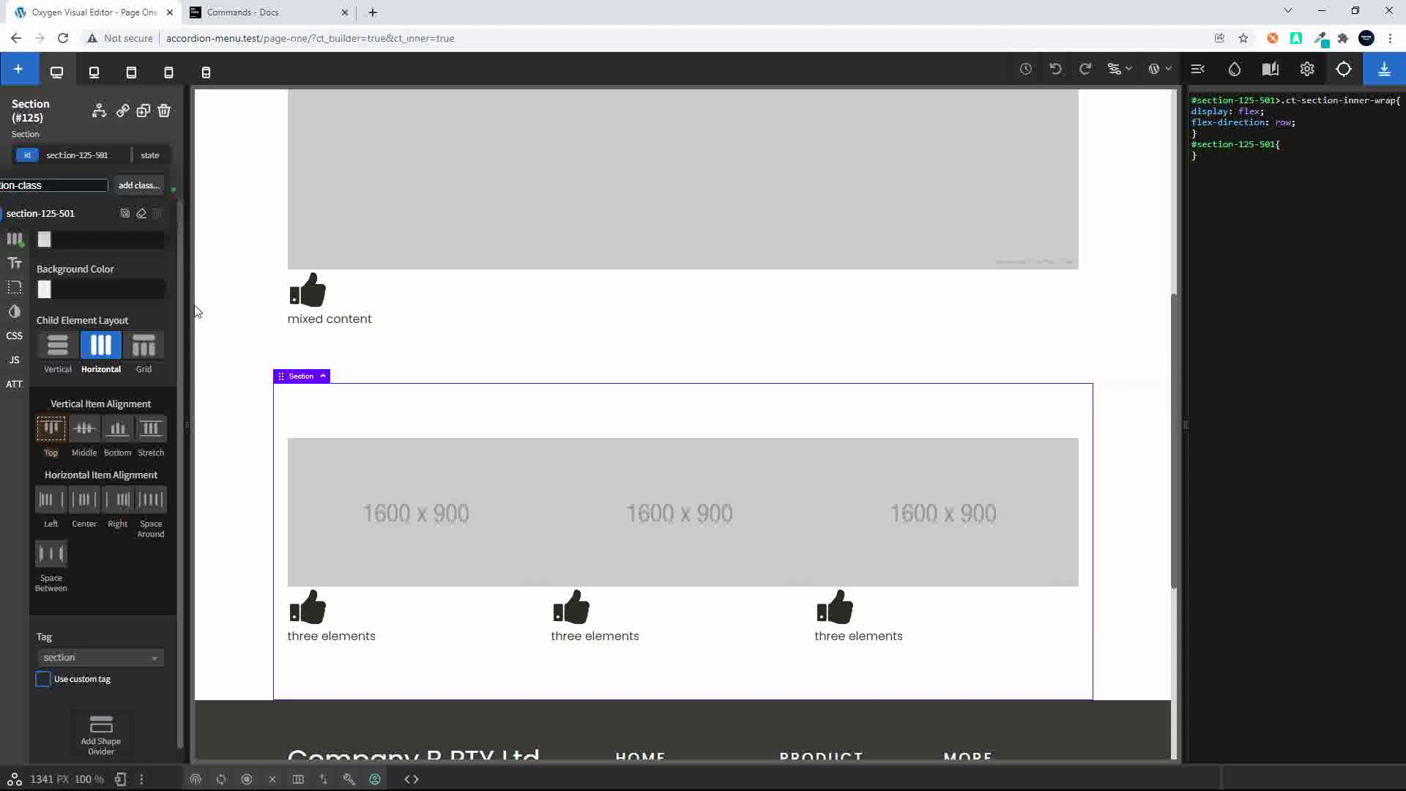
# Widen the element settings area and add the class "section-class" to the three-element section.
pyautogui.moveTo(188, 425); pyautogui.dragTo(221, 423)
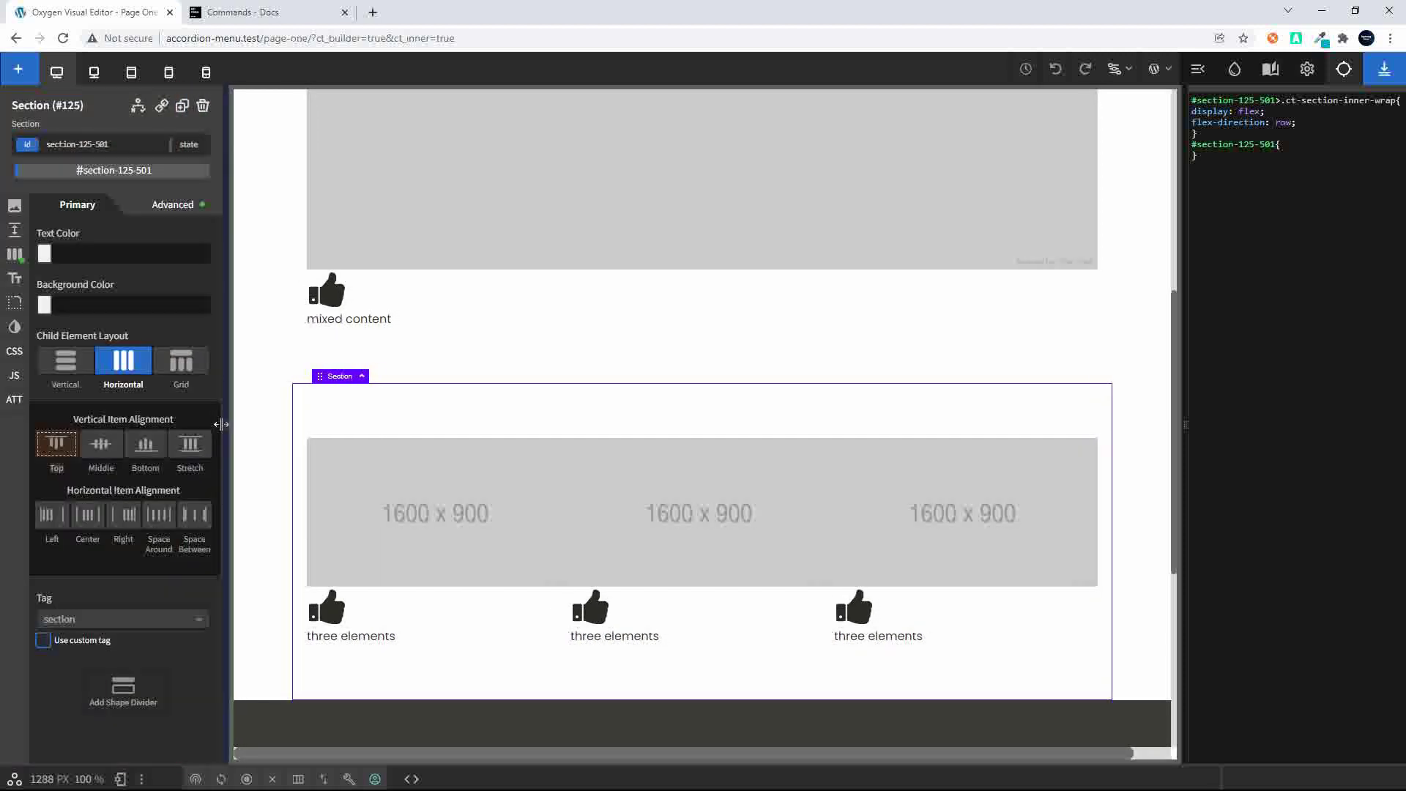
pyautogui.click(114, 144)
pyautogui.click(33, 175)
pyautogui.press('BackSpace')
pyautogui.write('section-class')
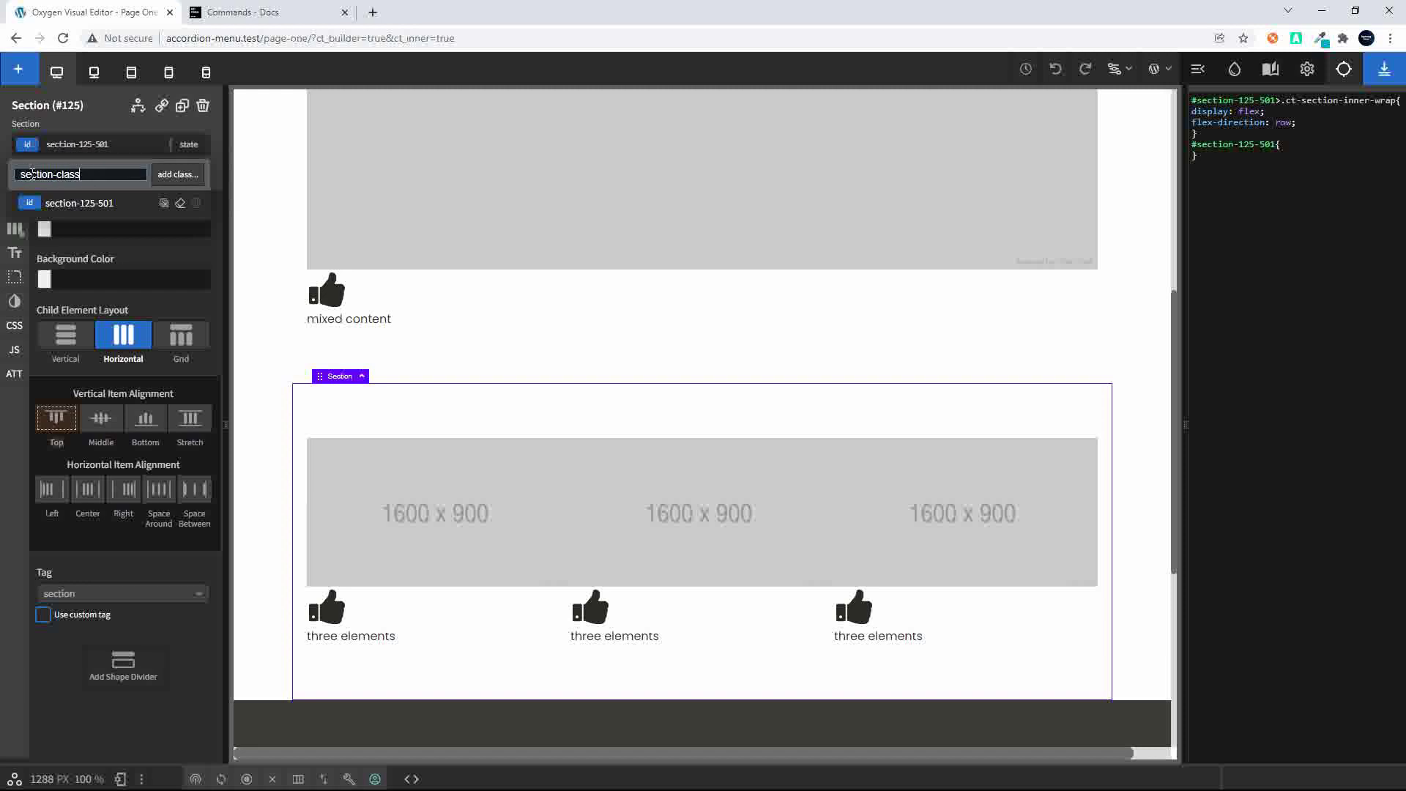
pyautogui.click(173, 182)
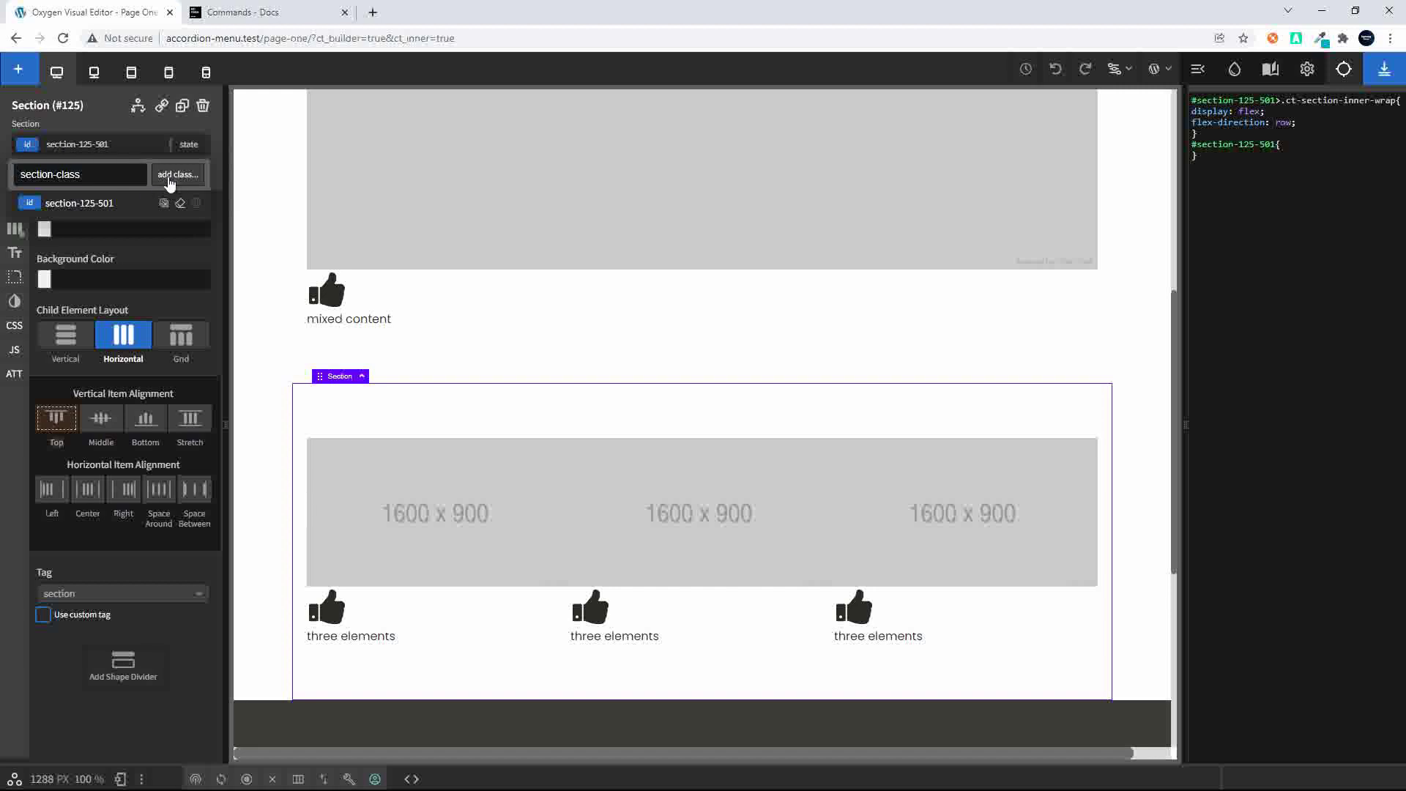
# Copy the styles from the section's ID selector to the class "section-class".
pyautogui.click(100, 140)
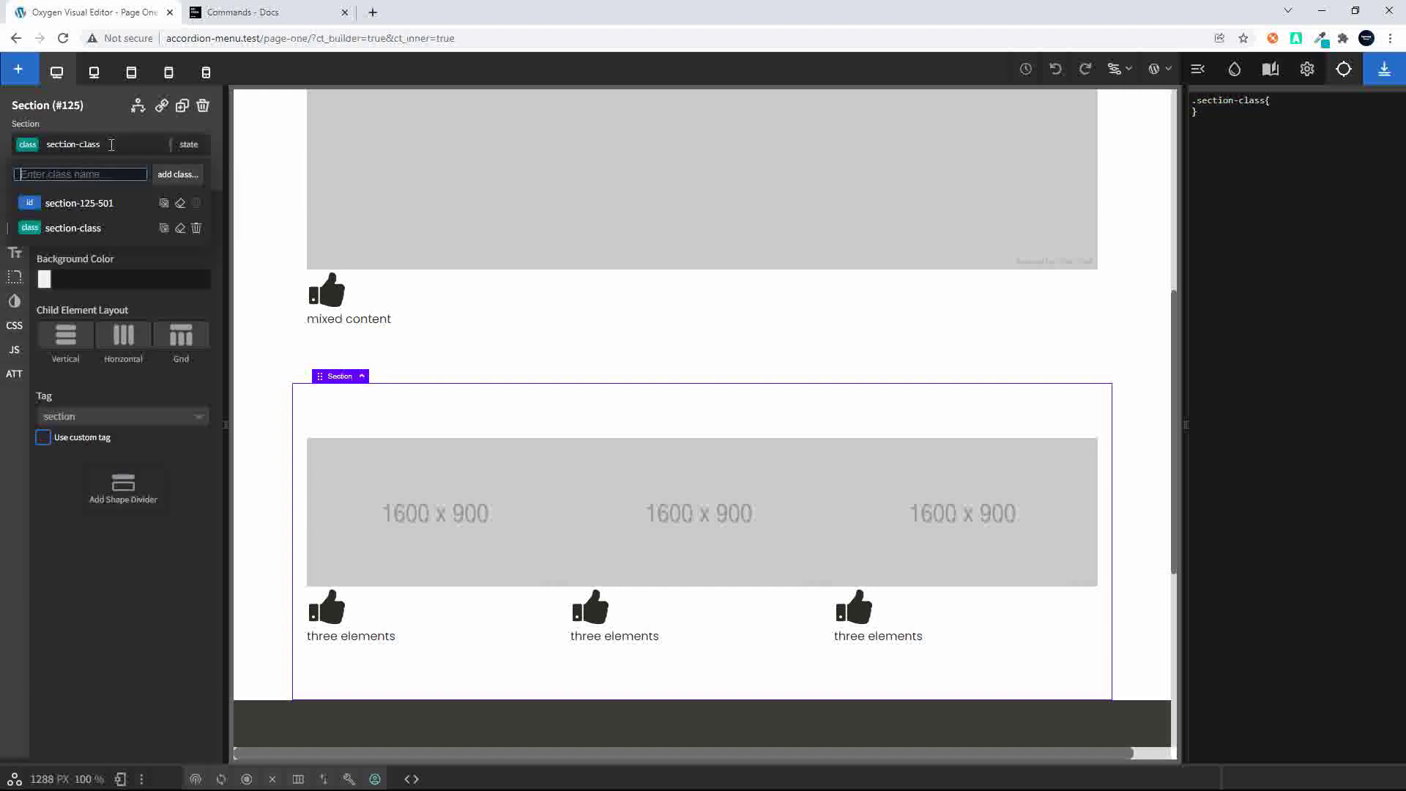
pyautogui.click(165, 203)
pyautogui.click(91, 228)
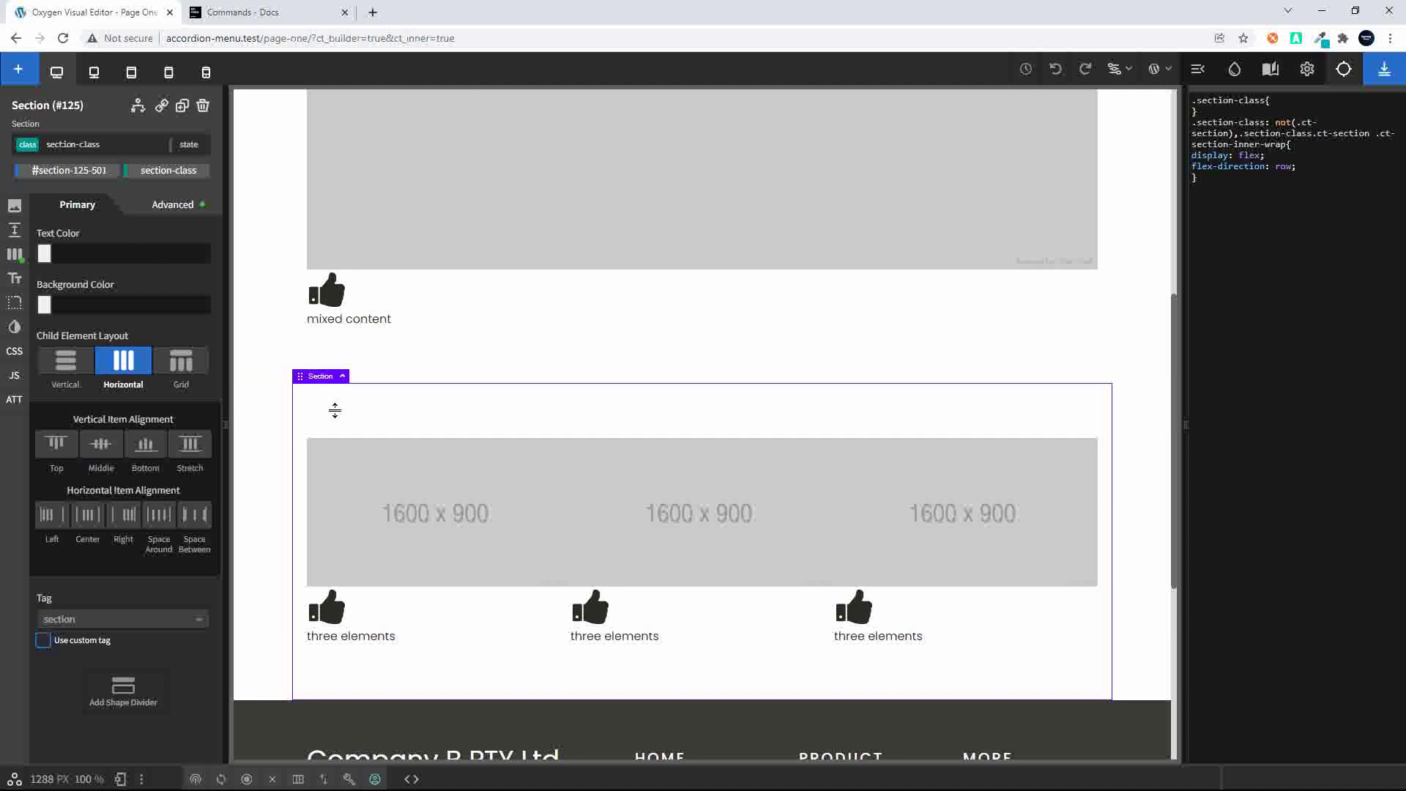
# Set the padding of the first div in the three-element section to 10 px on all sides.
pyautogui.click(1198, 69)
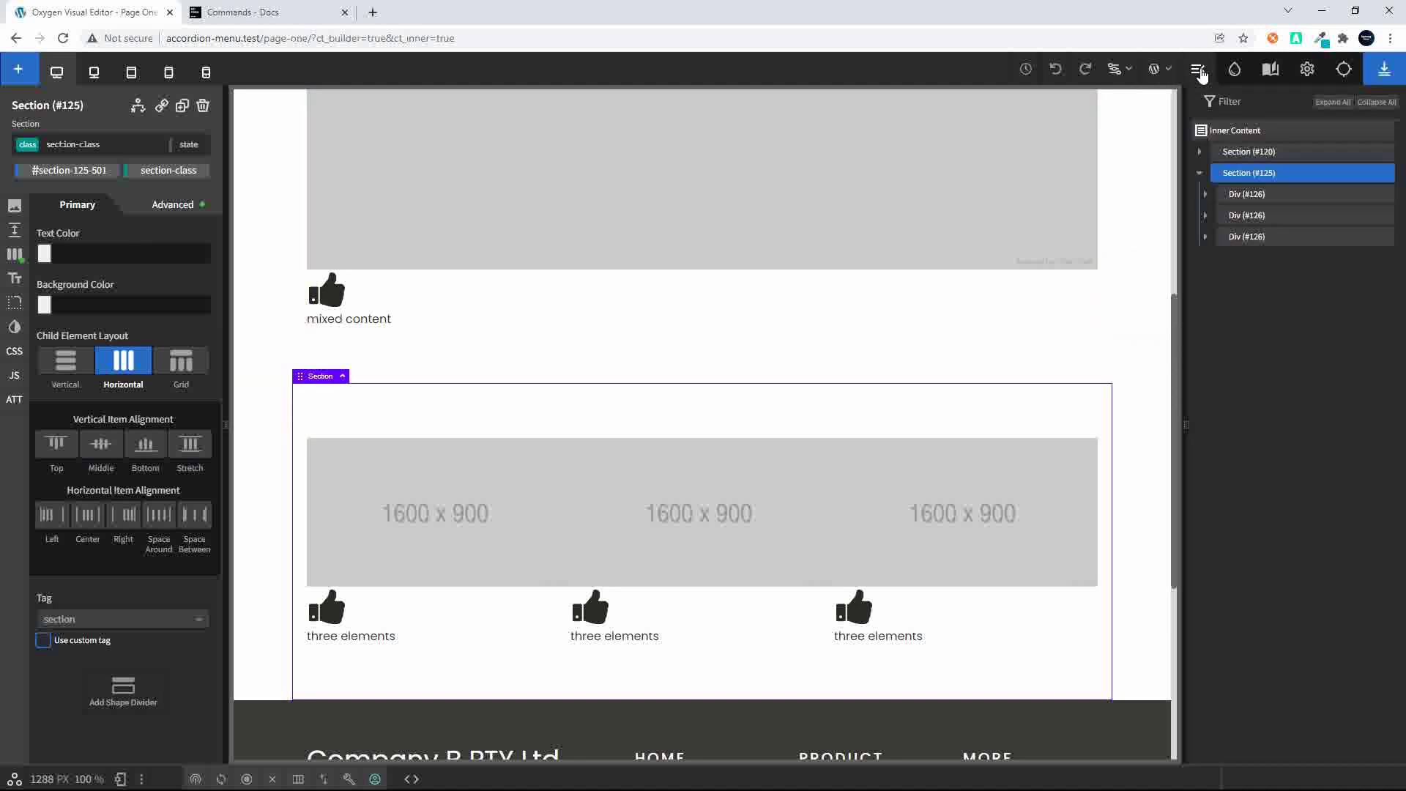
pyautogui.click(1236, 198)
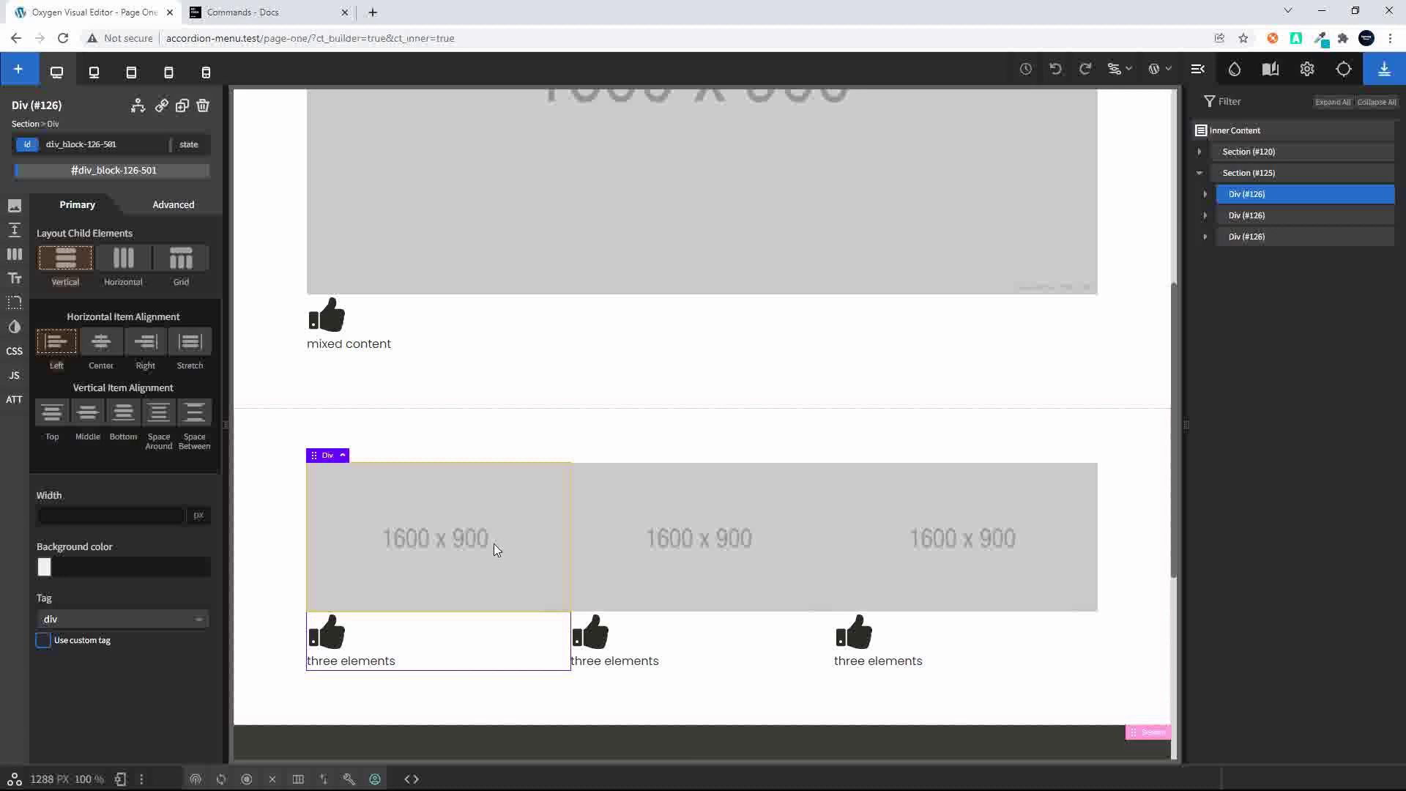
pyautogui.click(163, 208)
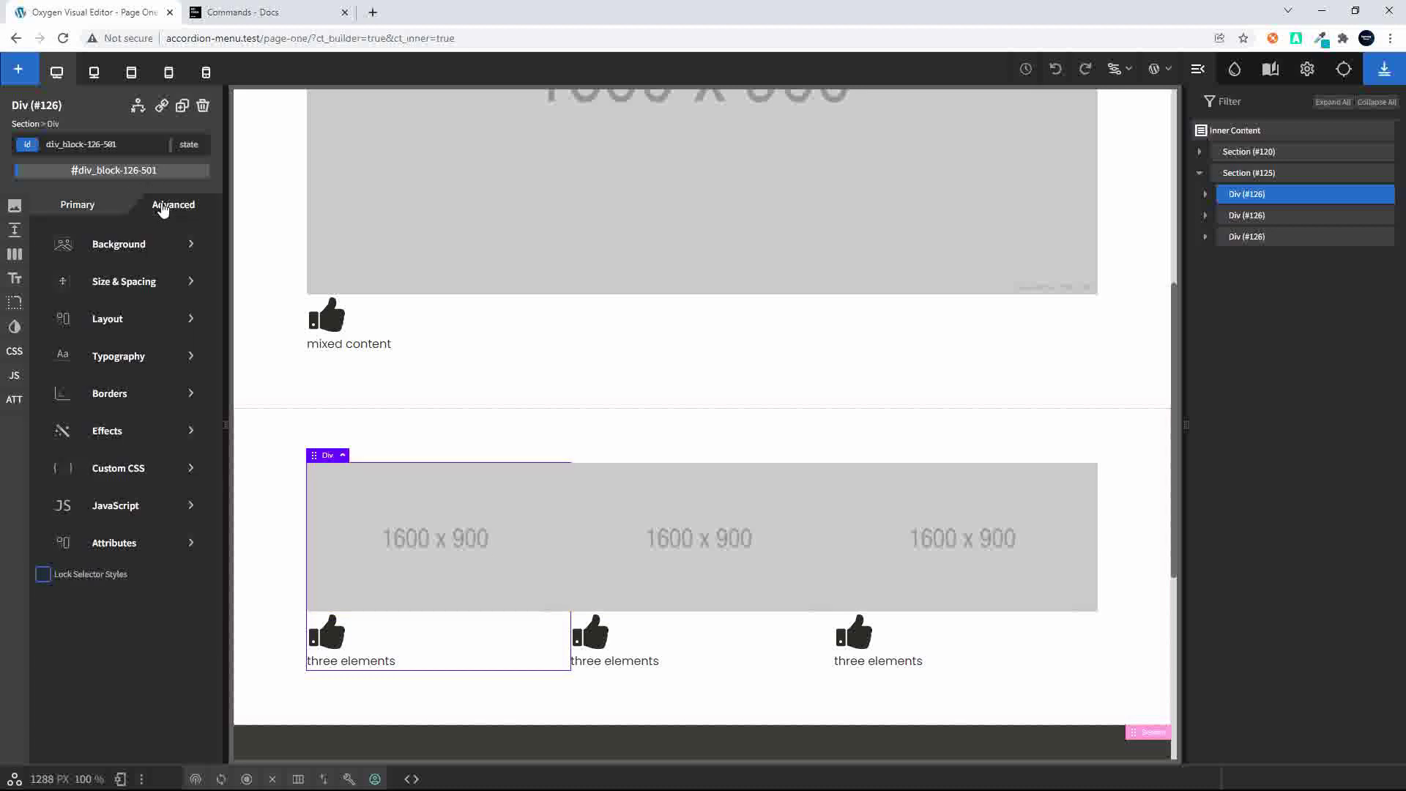
pyautogui.click(117, 285)
pyautogui.click(112, 293)
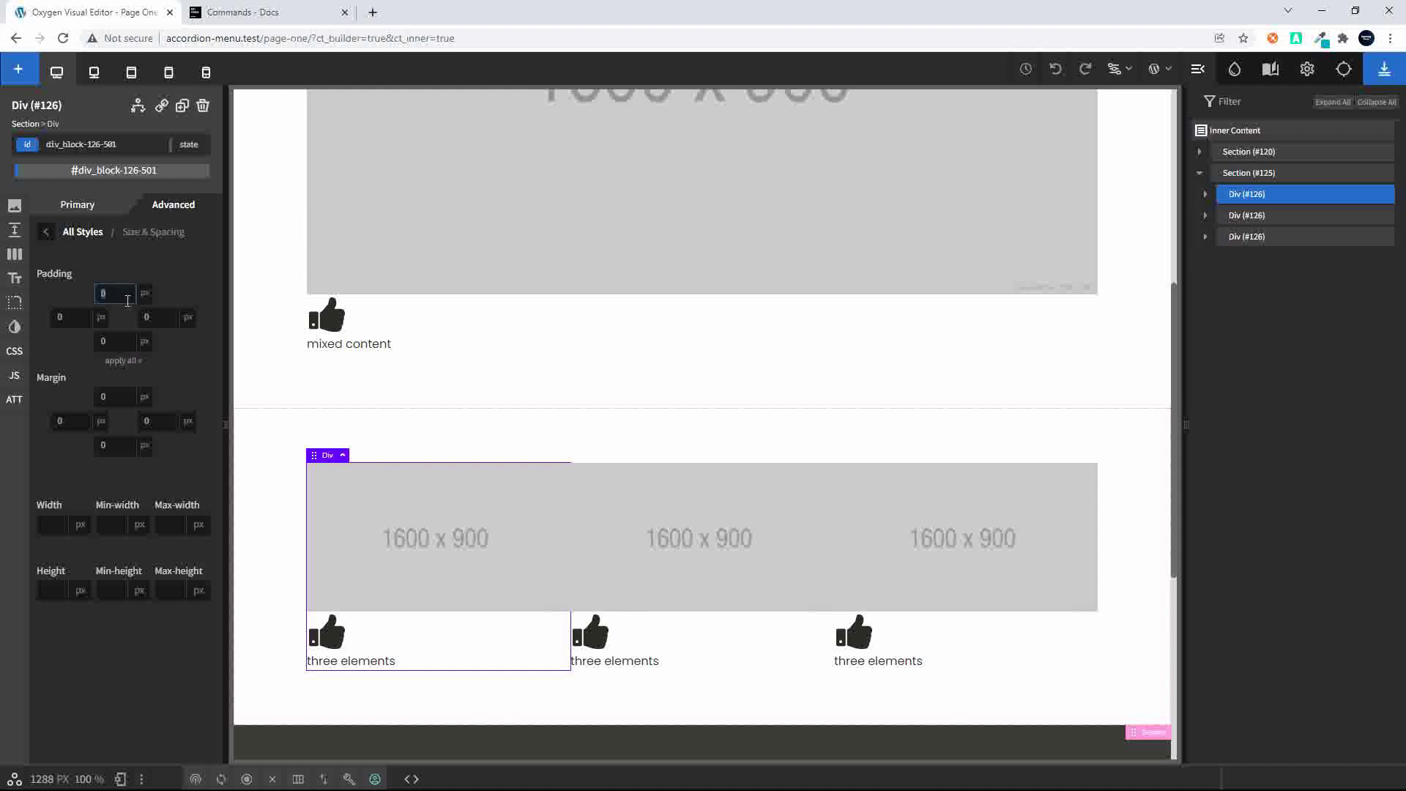
pyautogui.write('10')
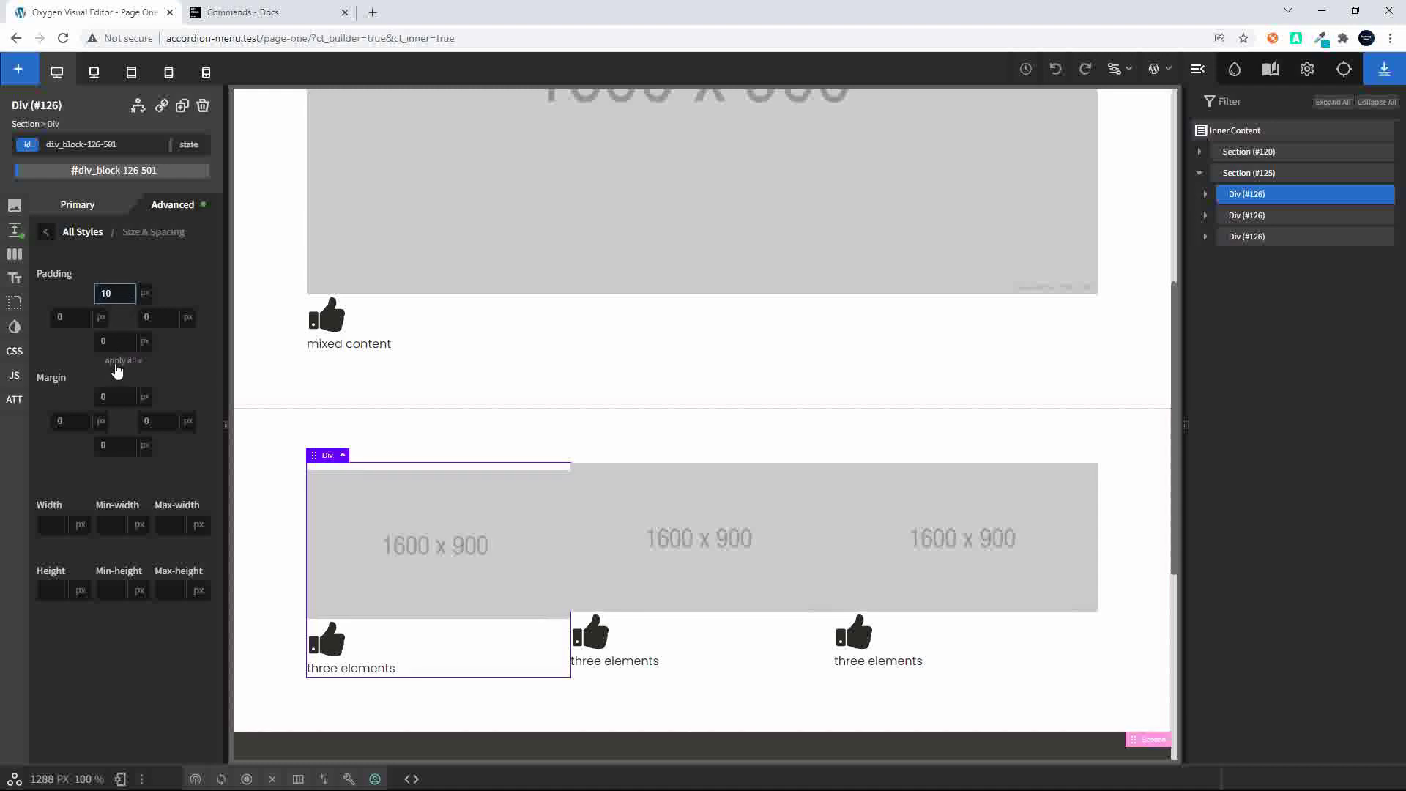
pyautogui.click(119, 364)
pyautogui.scroll(1, 468, 526)
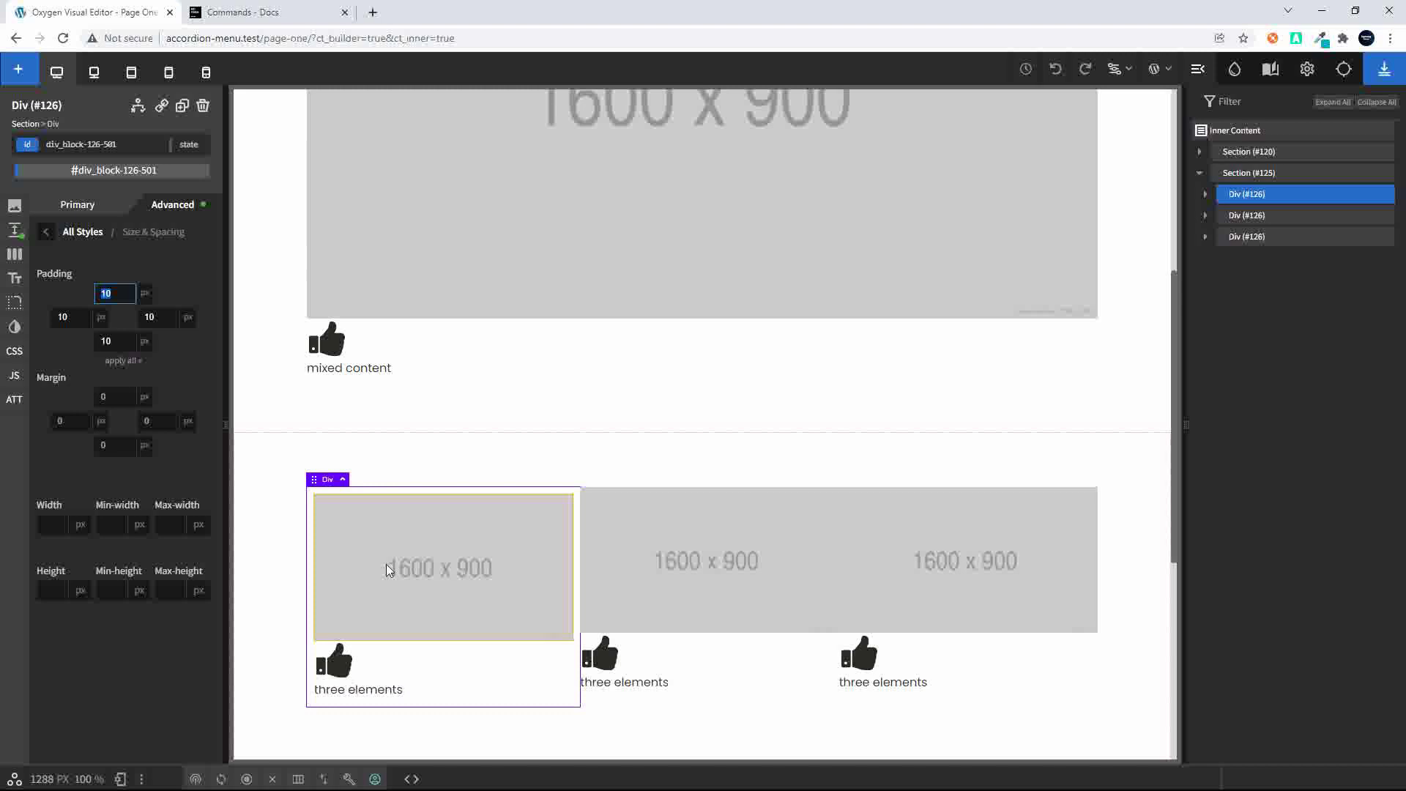
# In the first div's layout settings, set Align Items to center and Justify Content to flex-end.
pyautogui.click(15, 254)
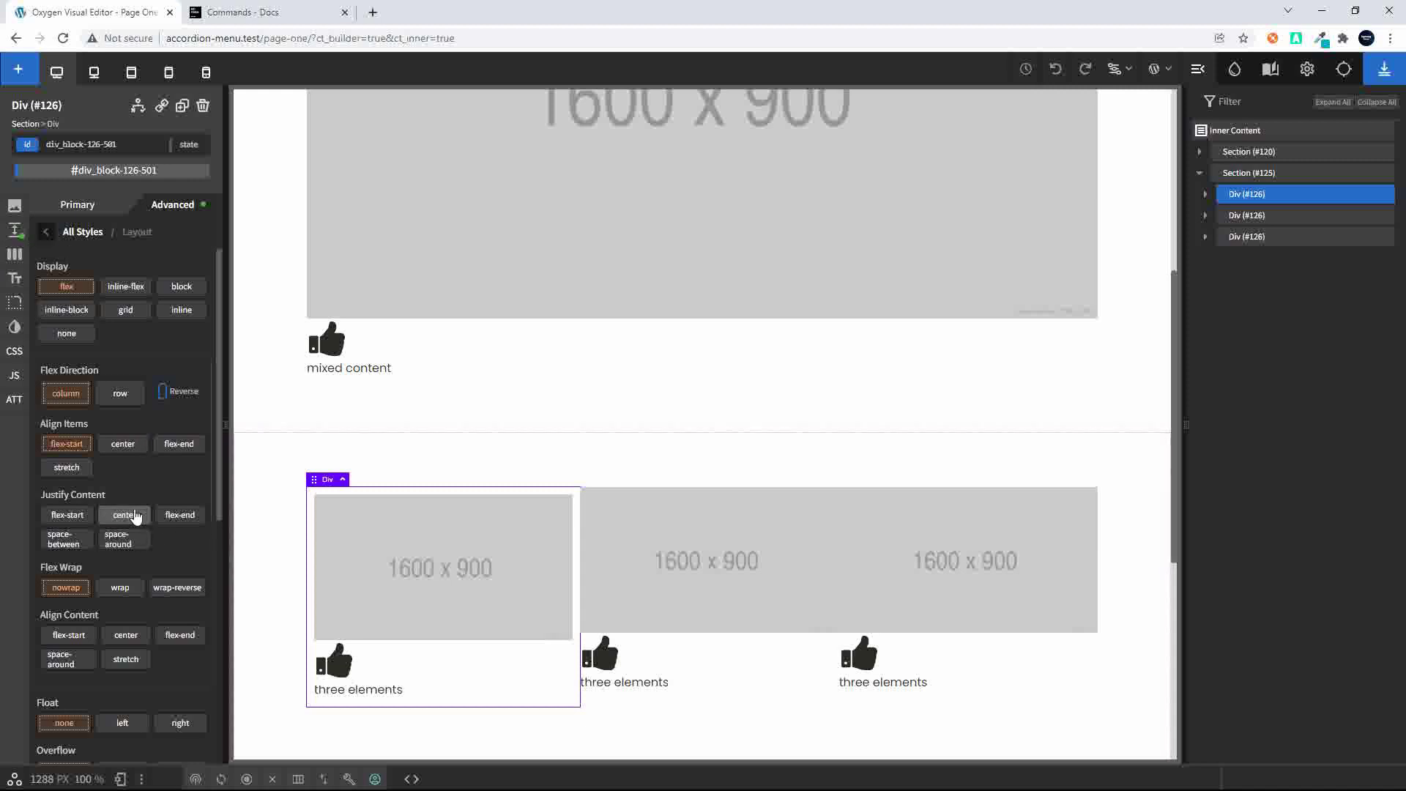
pyautogui.click(118, 450)
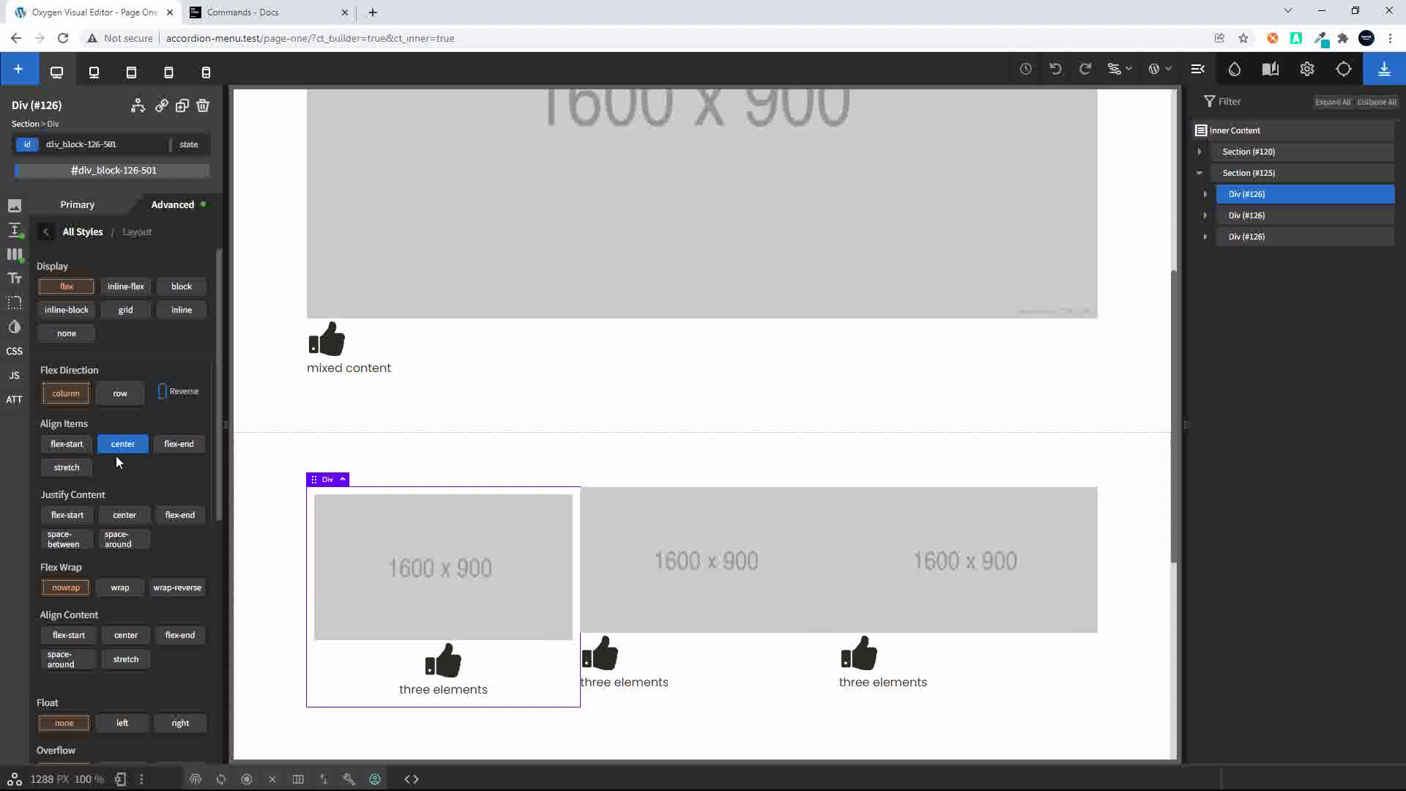
pyautogui.click(181, 517)
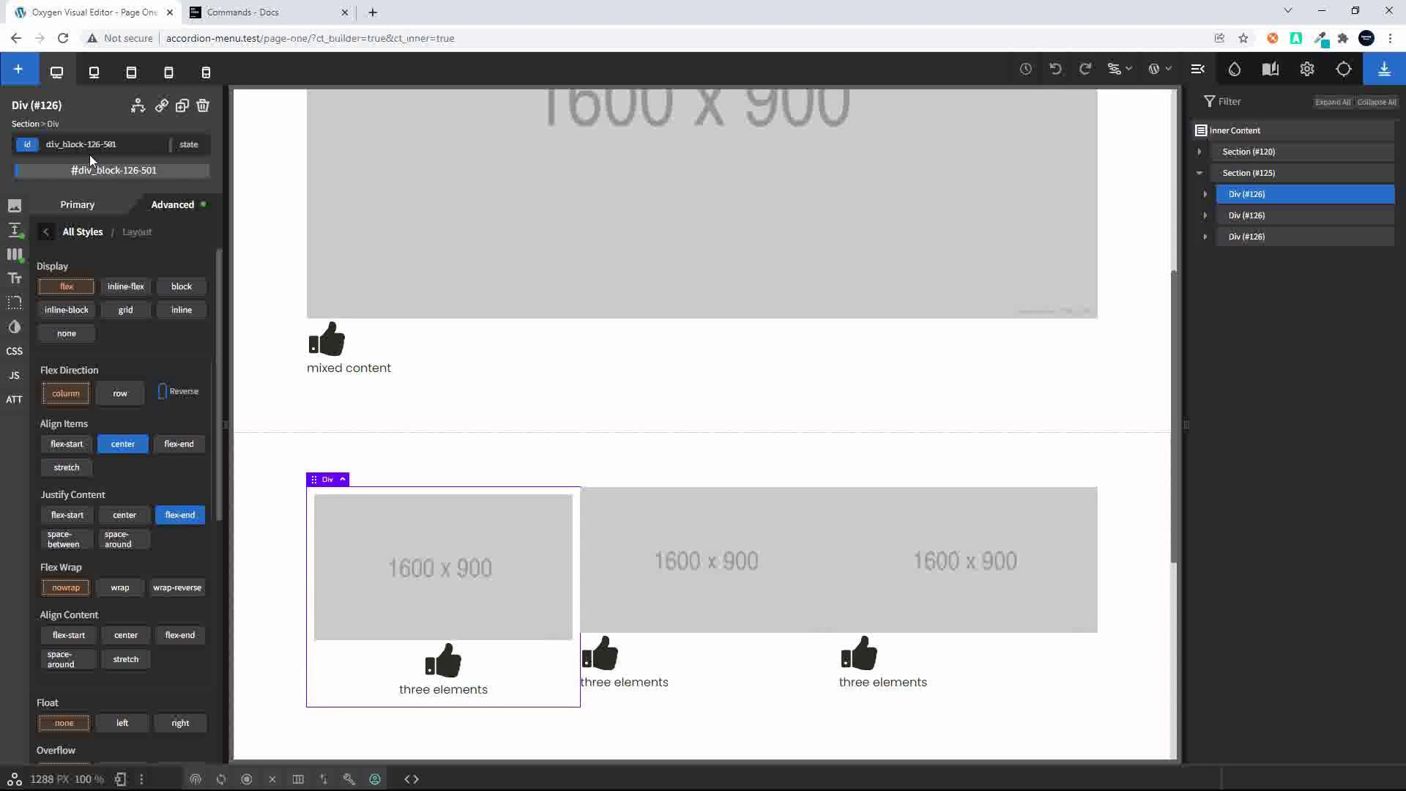
# Add the class "div-class" to the first div of the three-element section.
pyautogui.click(136, 145)
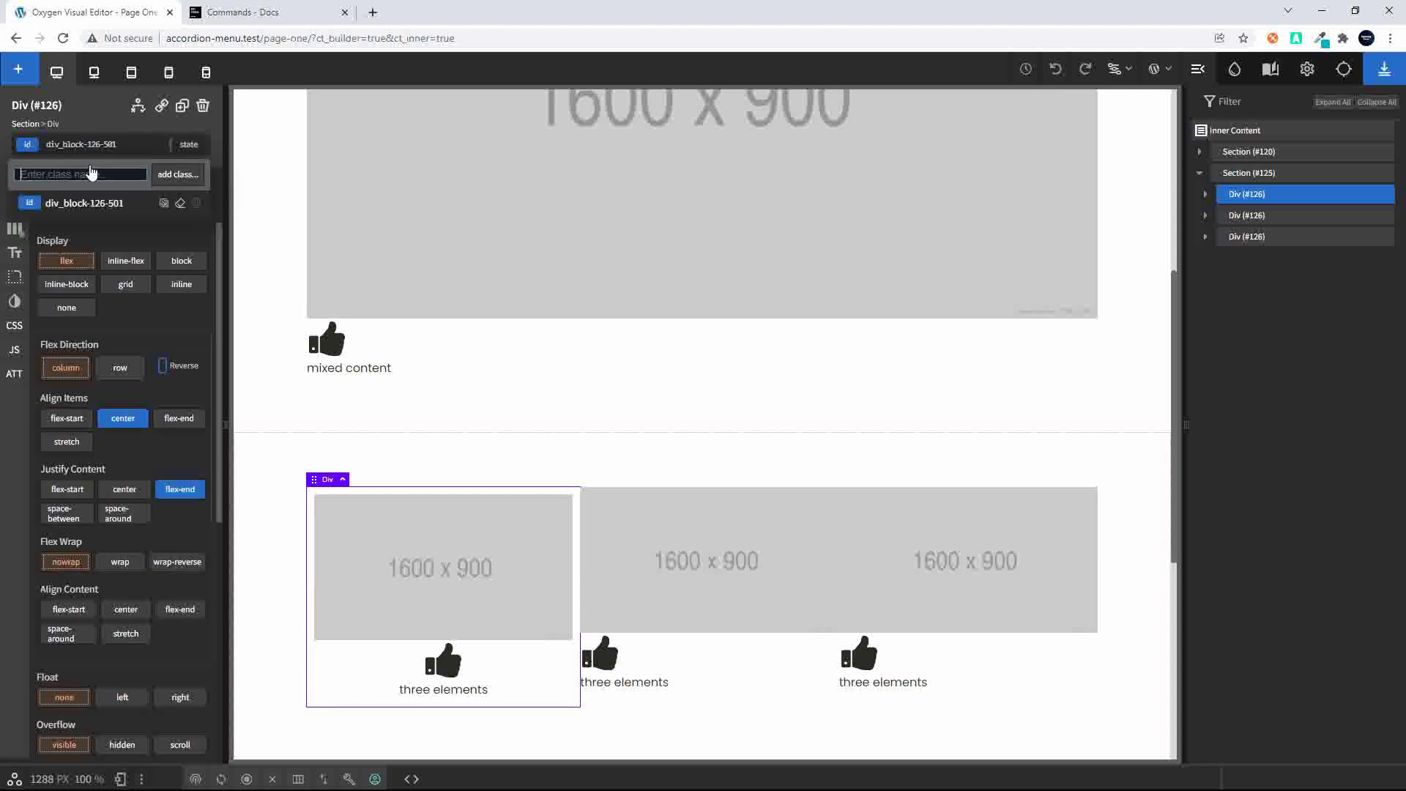
pyautogui.write('div-')
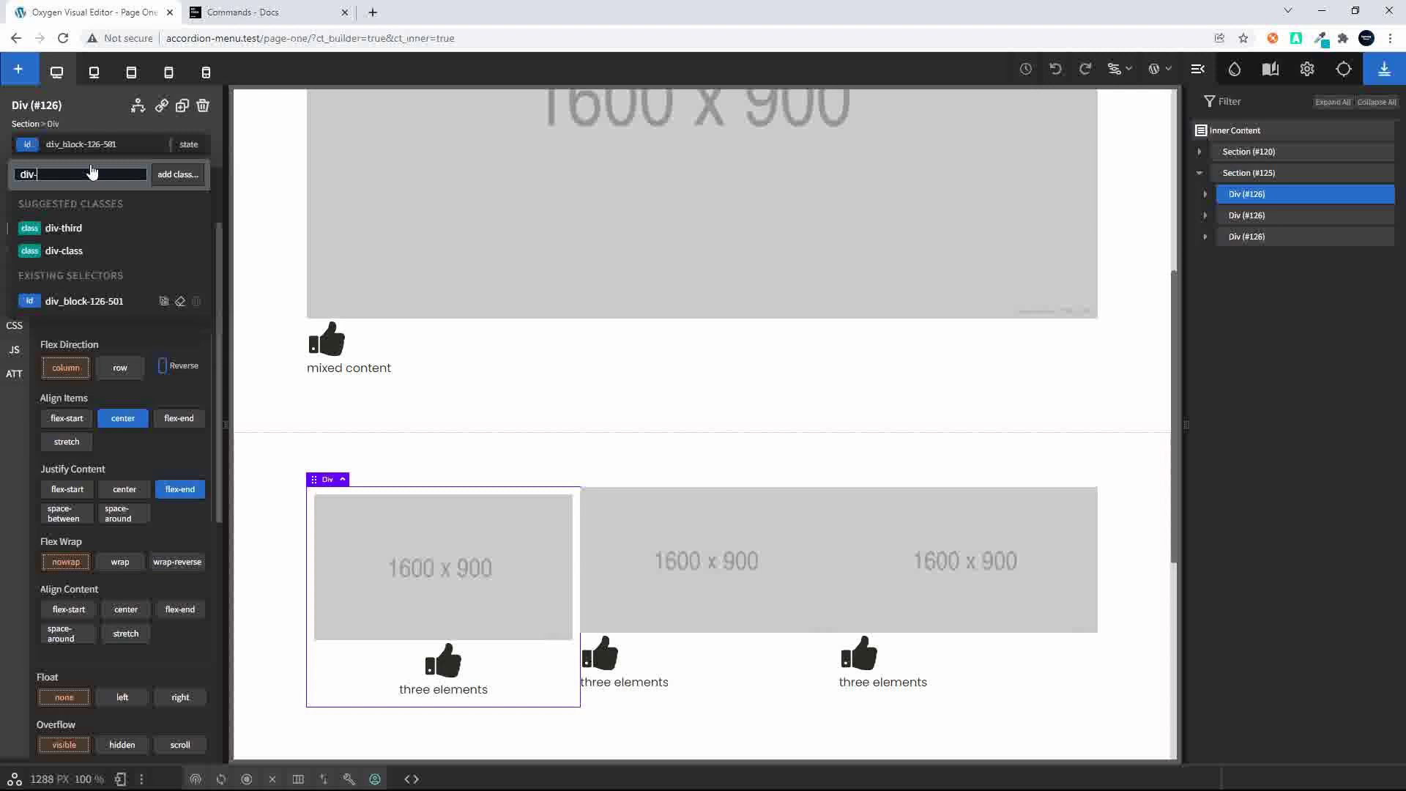
pyautogui.write('class')
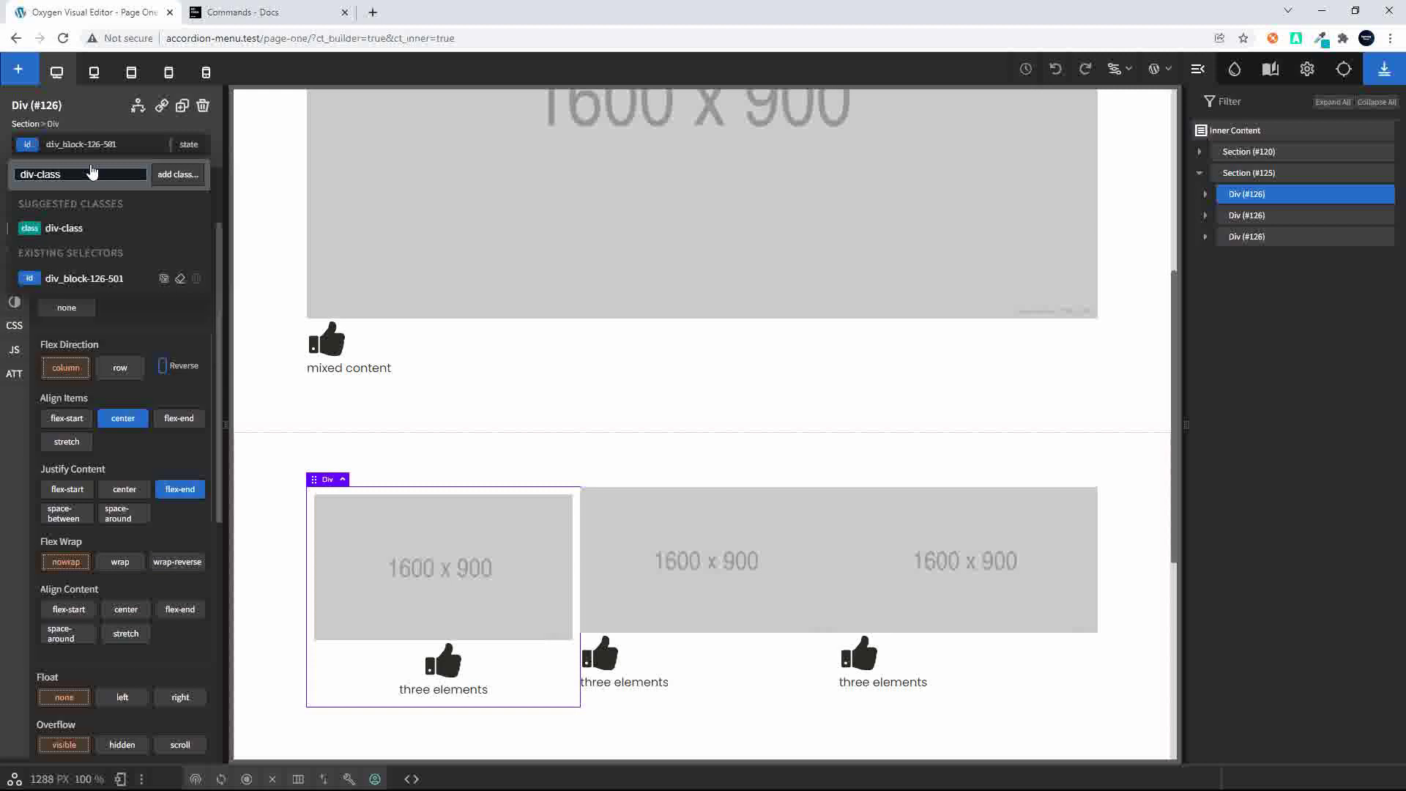
pyautogui.click(178, 175)
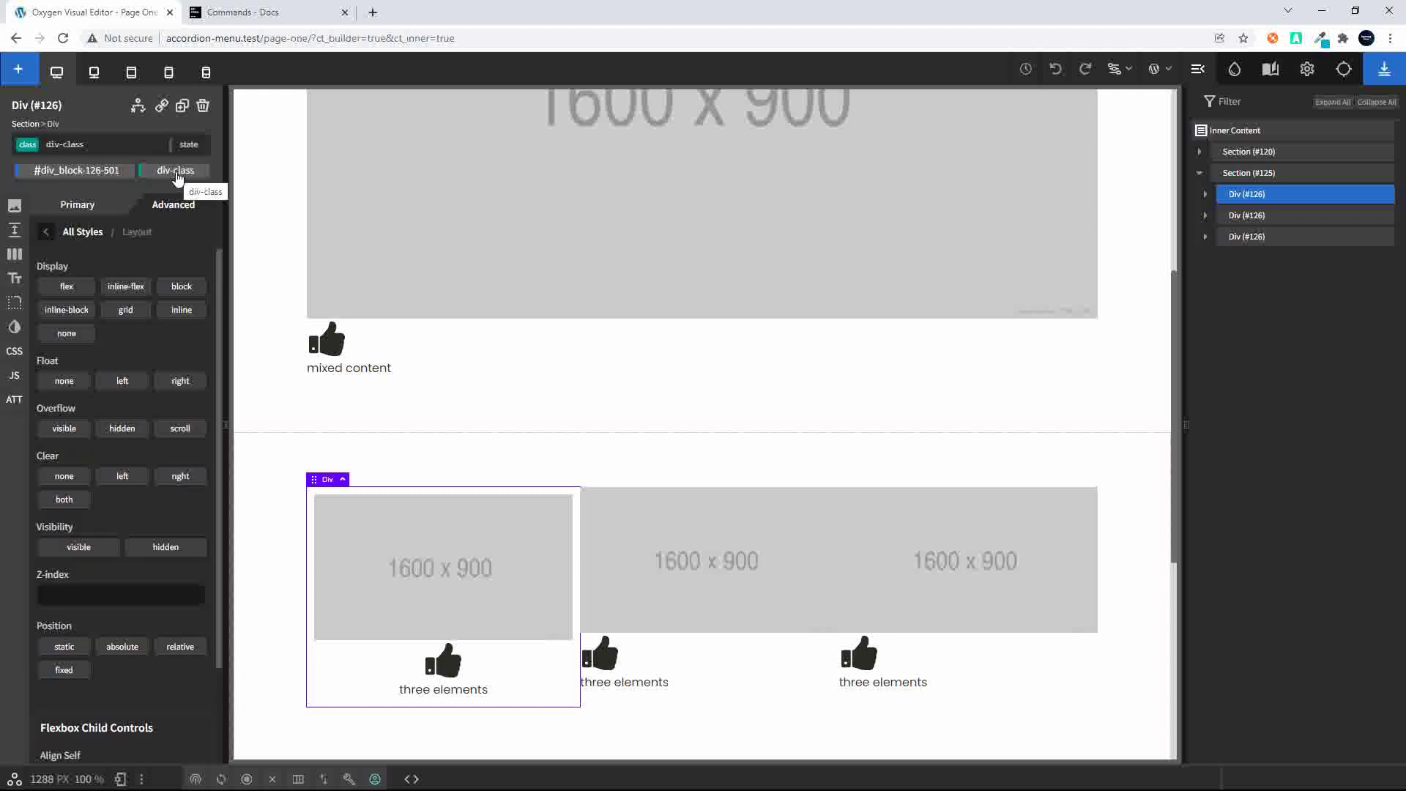
# Copy the styles from the first div's ID selector to the class "div-class".
pyautogui.click(120, 172)
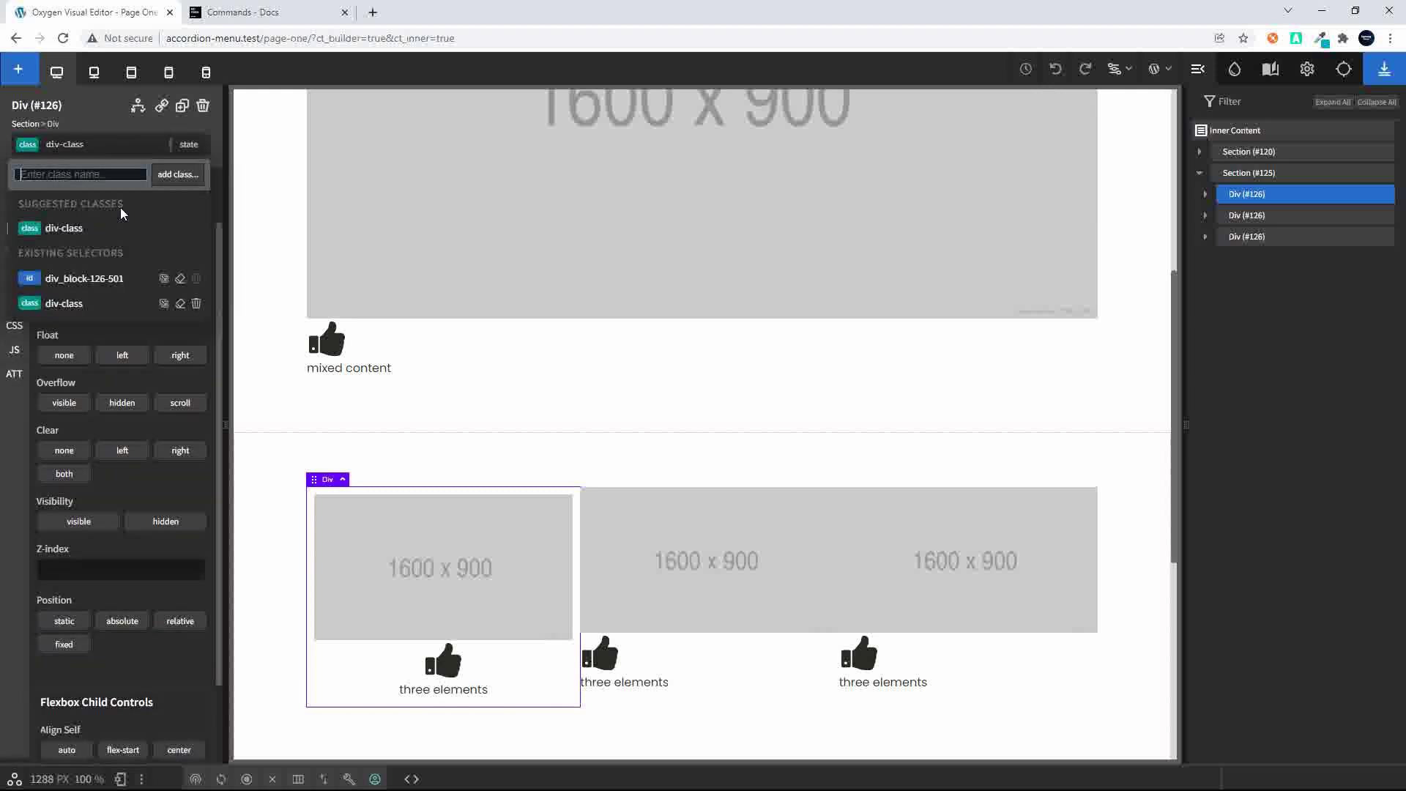
pyautogui.click(164, 280)
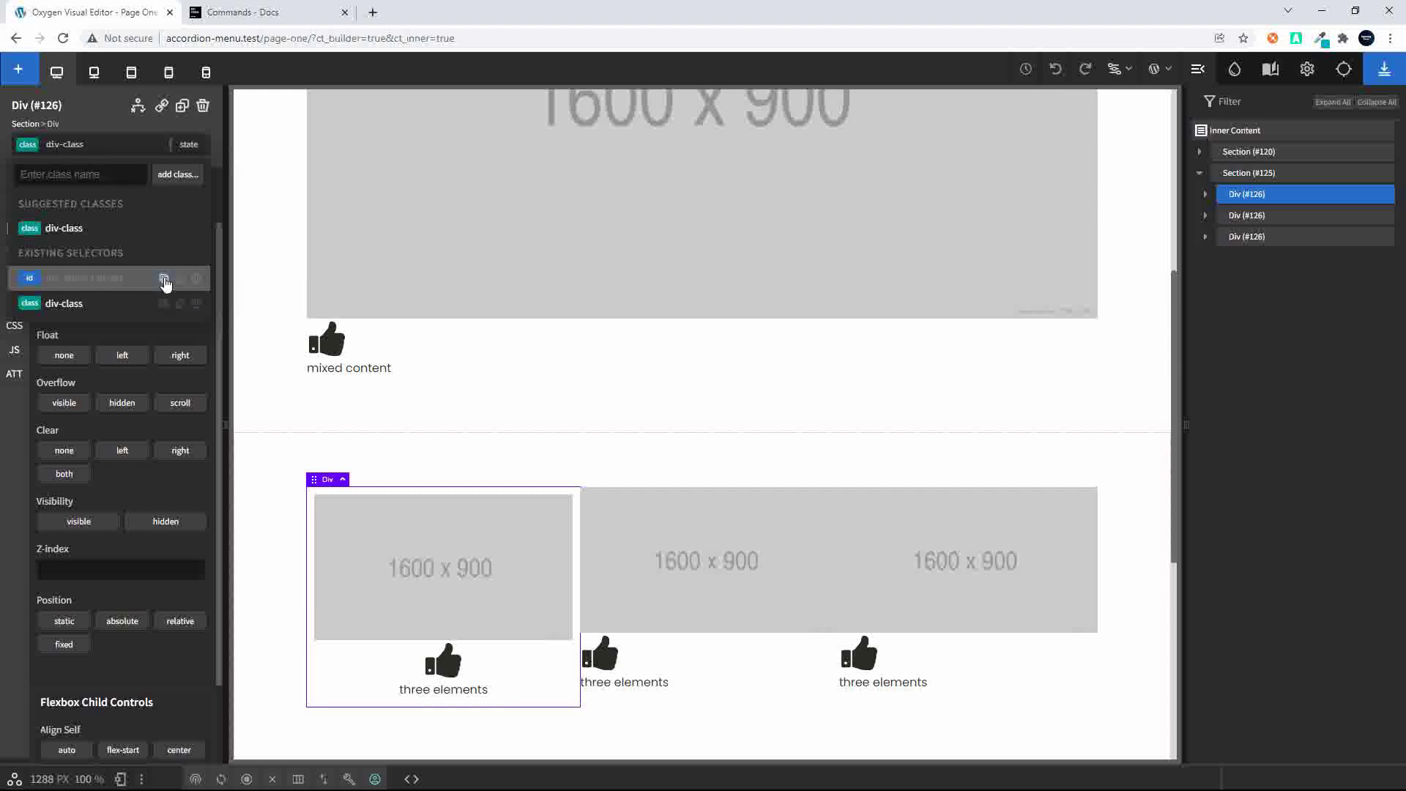
pyautogui.click(68, 305)
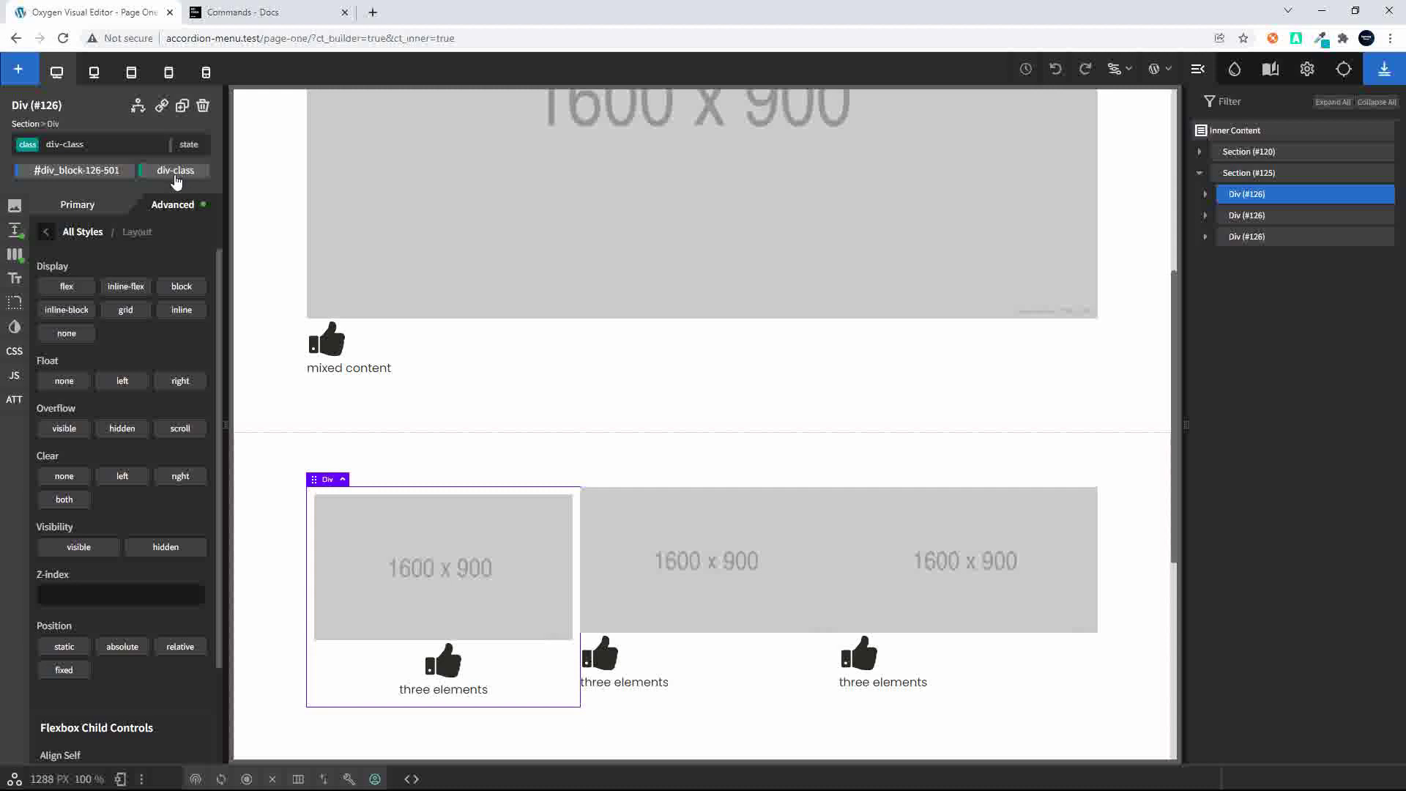
# Select the three-element section and start a structure command with section.section-class>div.div-class.
pyautogui.click(279, 458)
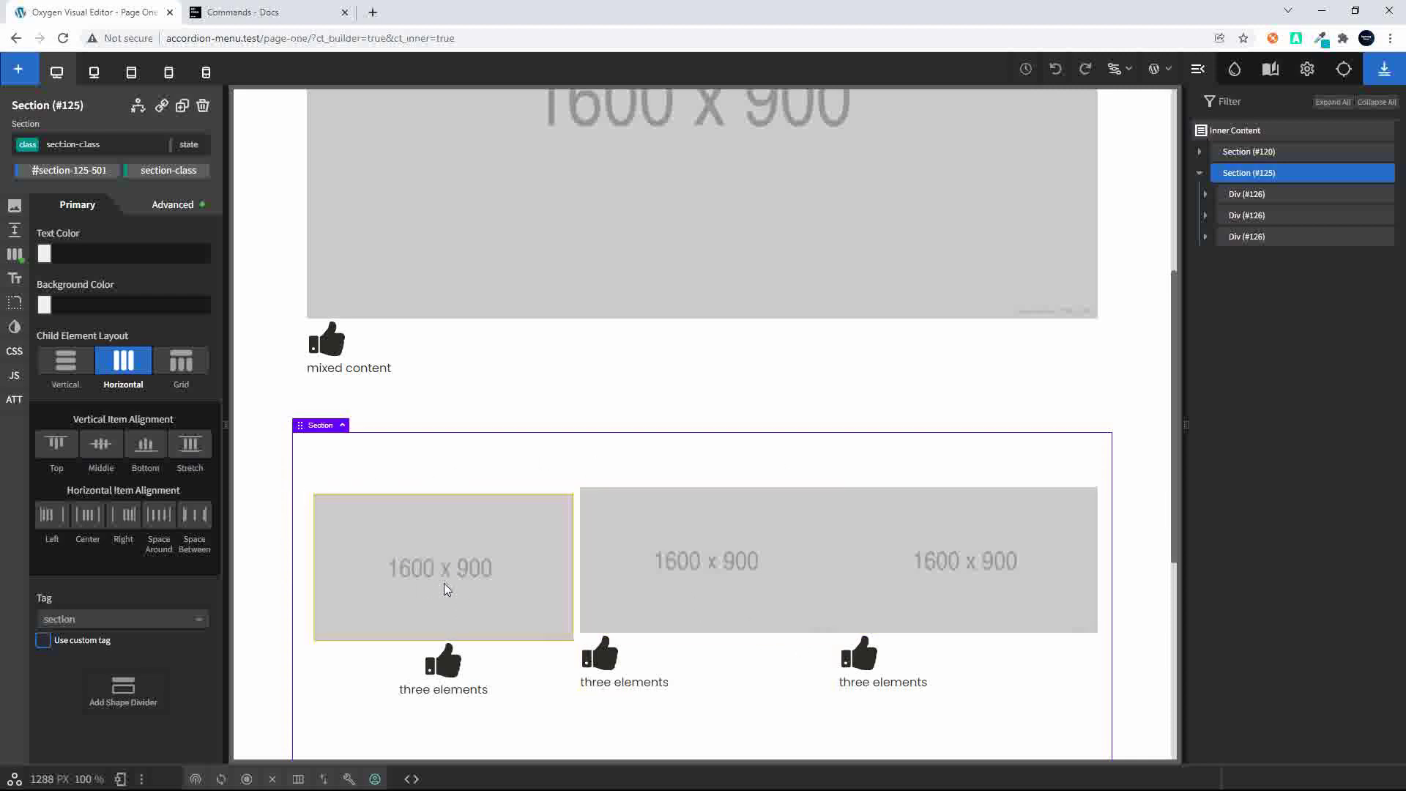
pyautogui.scroll(1, 706, 712)
pyautogui.scroll(-6, 710, 714)
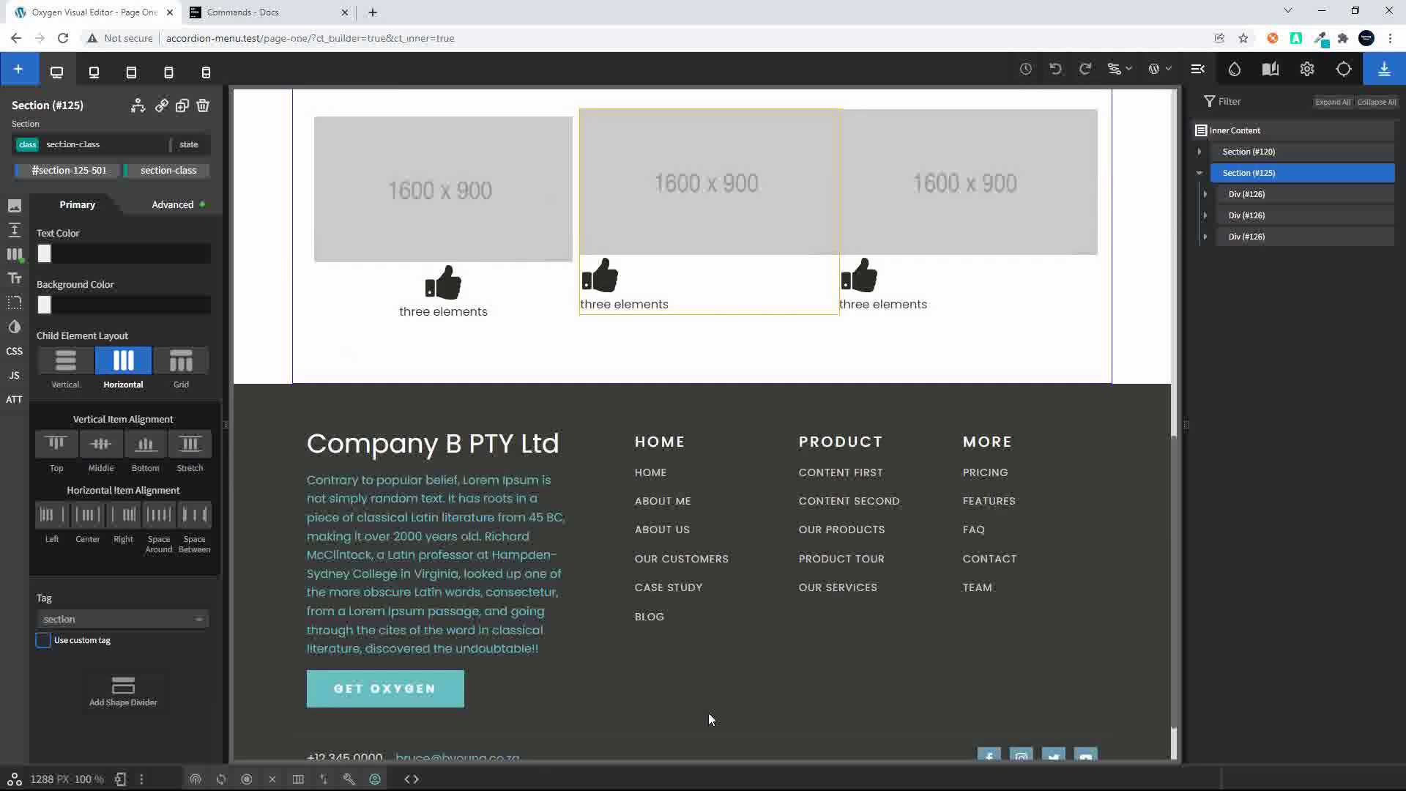
pyautogui.scroll(3, 709, 710)
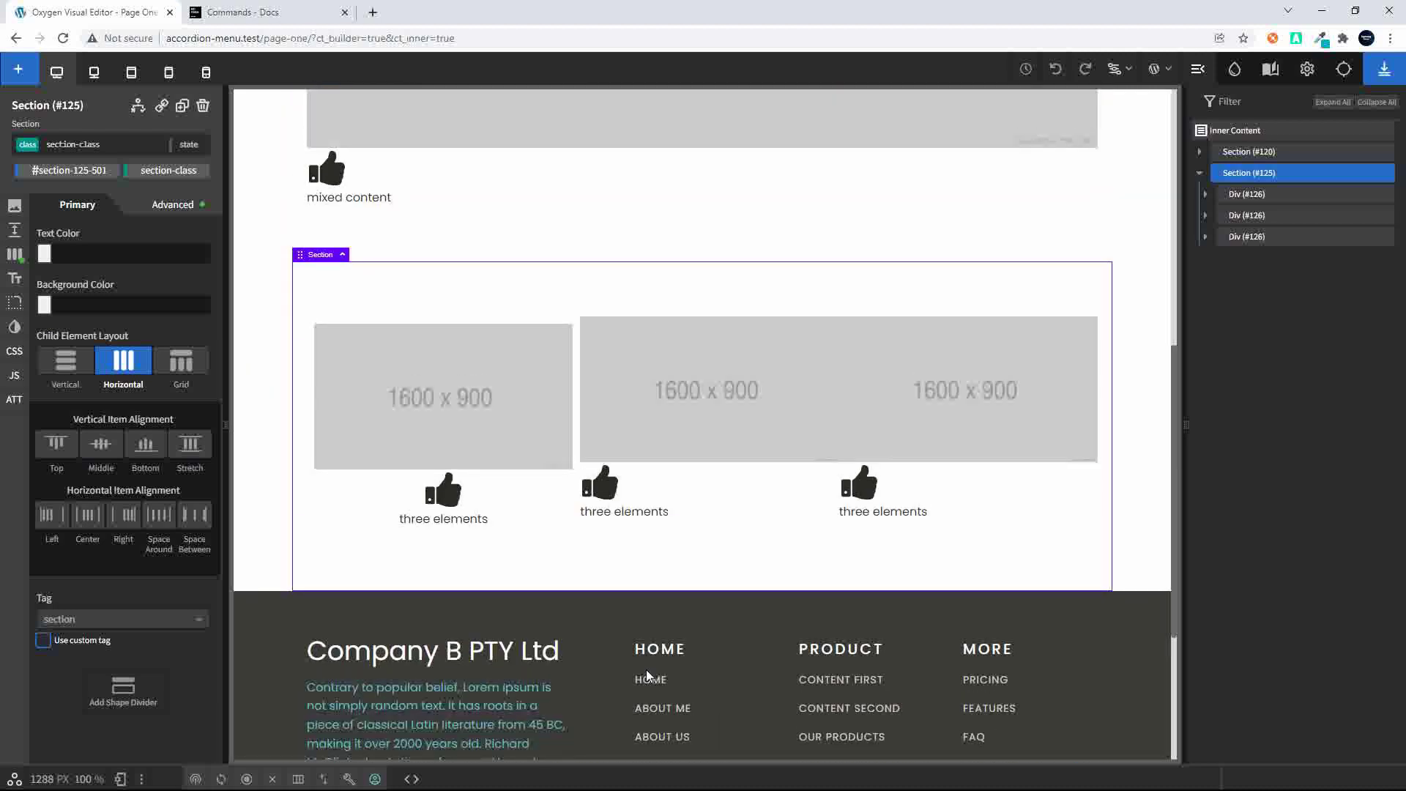
pyautogui.hotkey('ctrl', 'k')
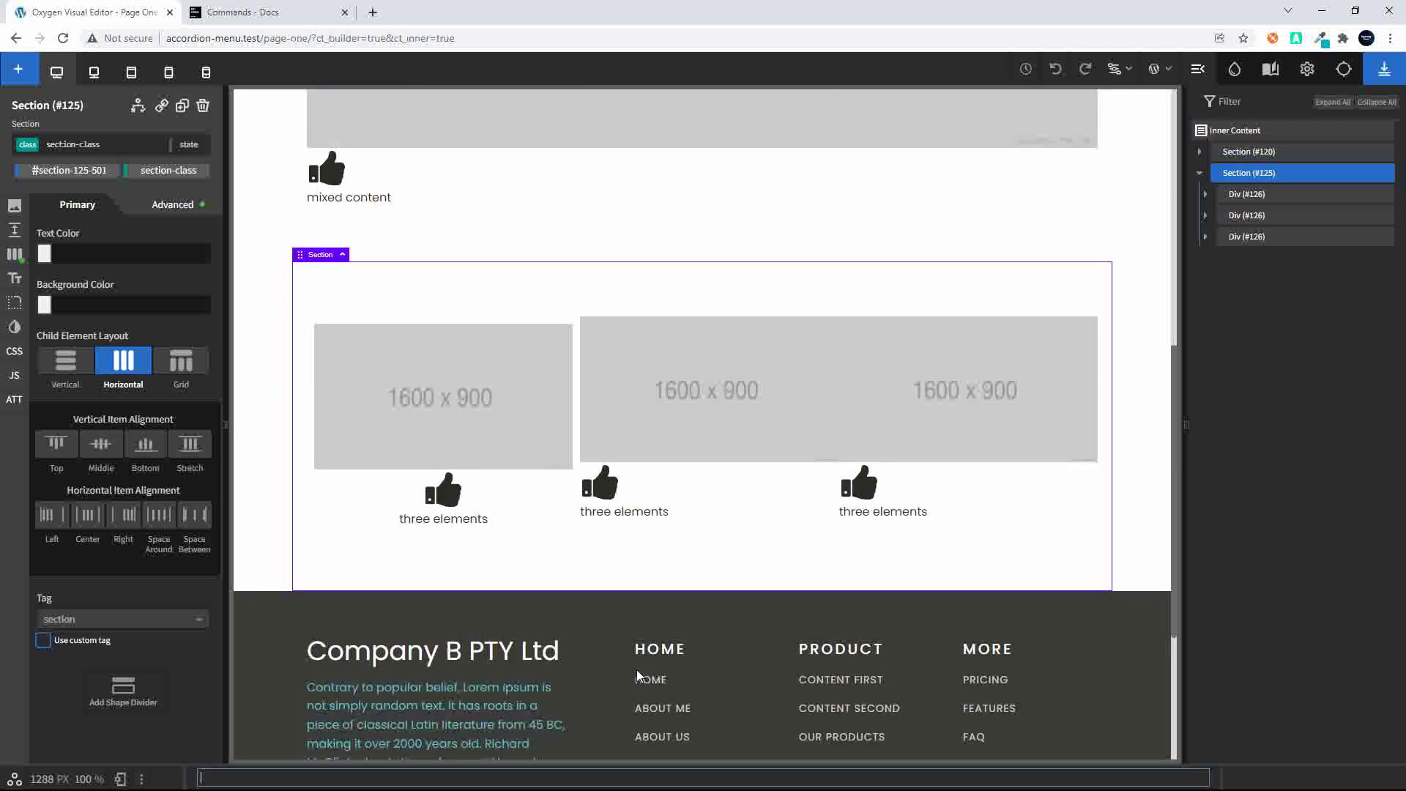
pyautogui.write('section>')
pyautogui.write('.section')
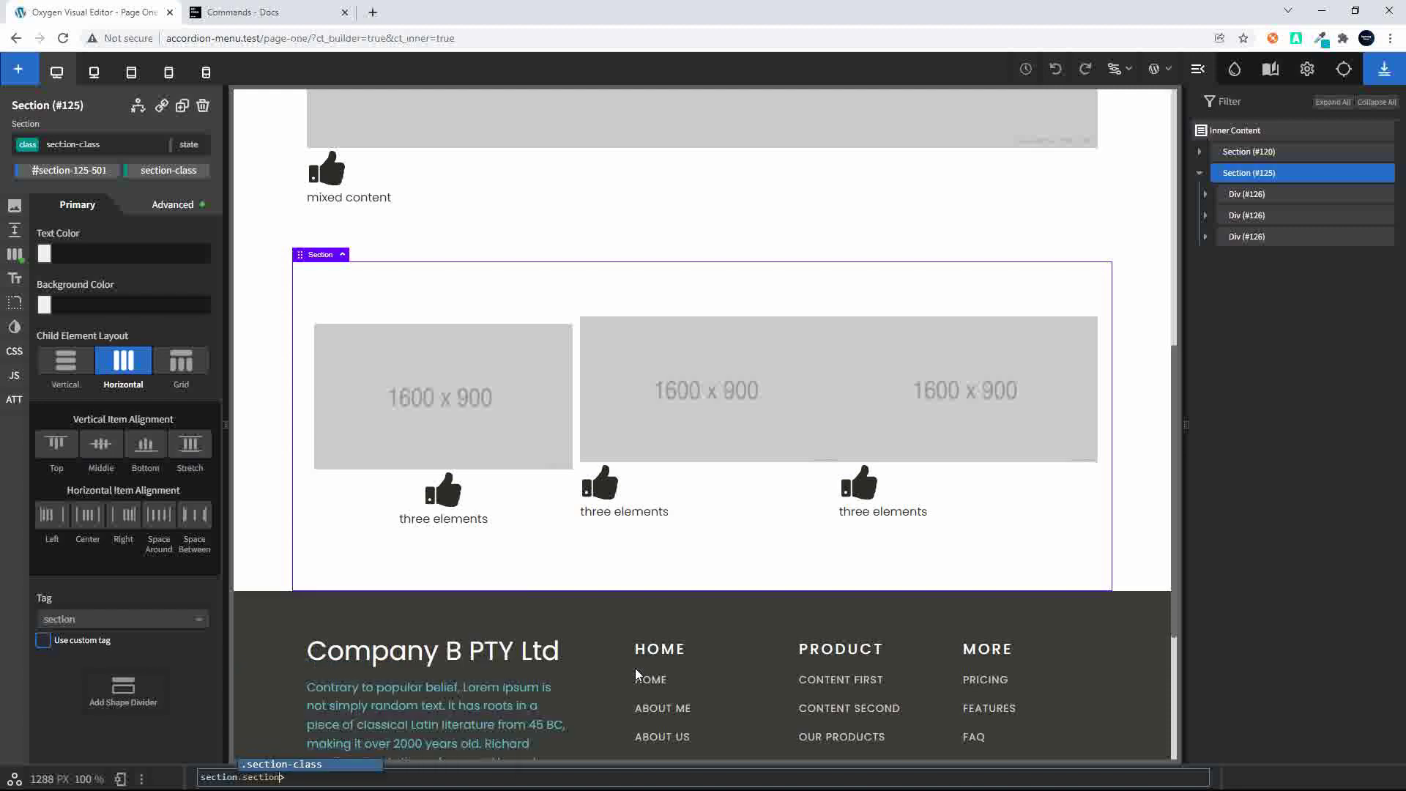
pyautogui.click(293, 765)
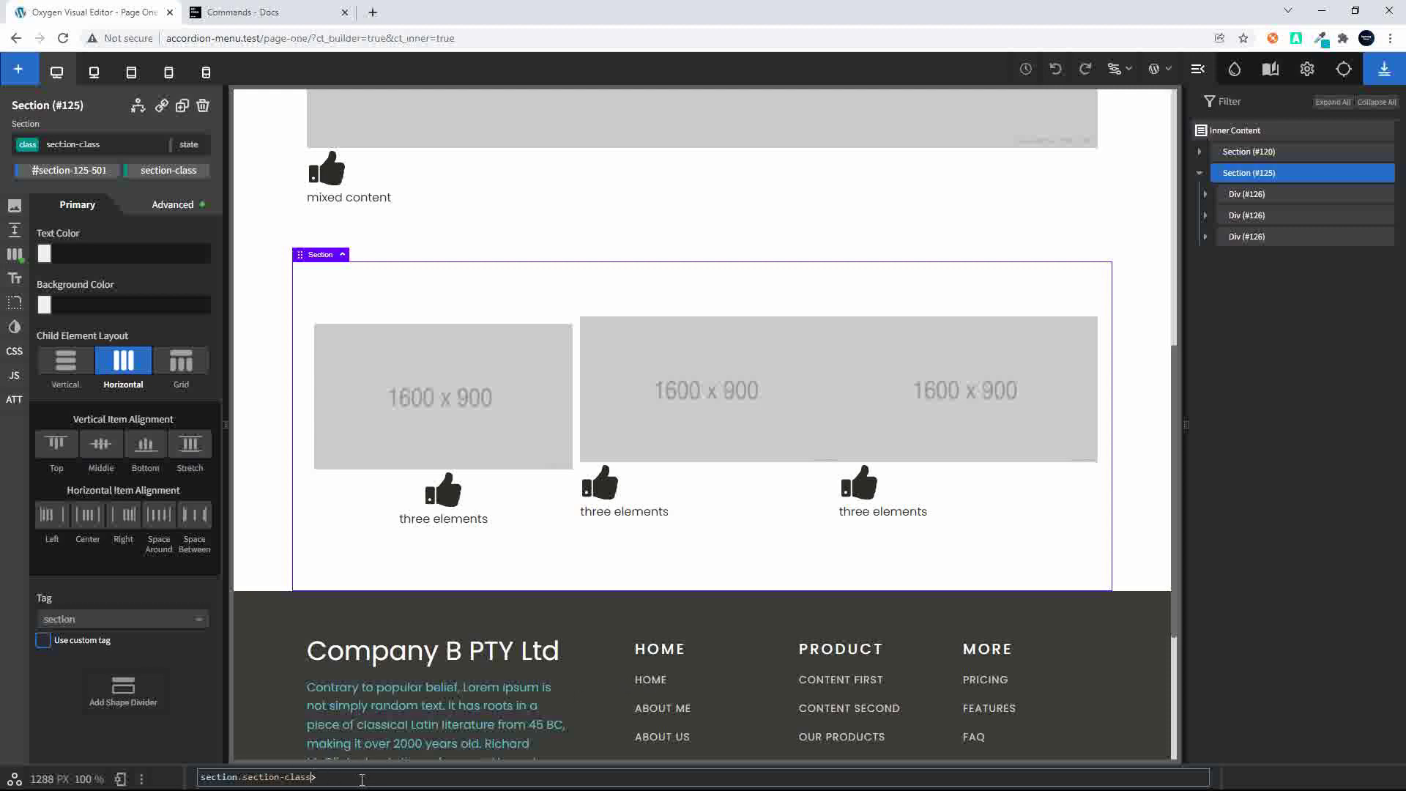
pyautogui.write('div.div')
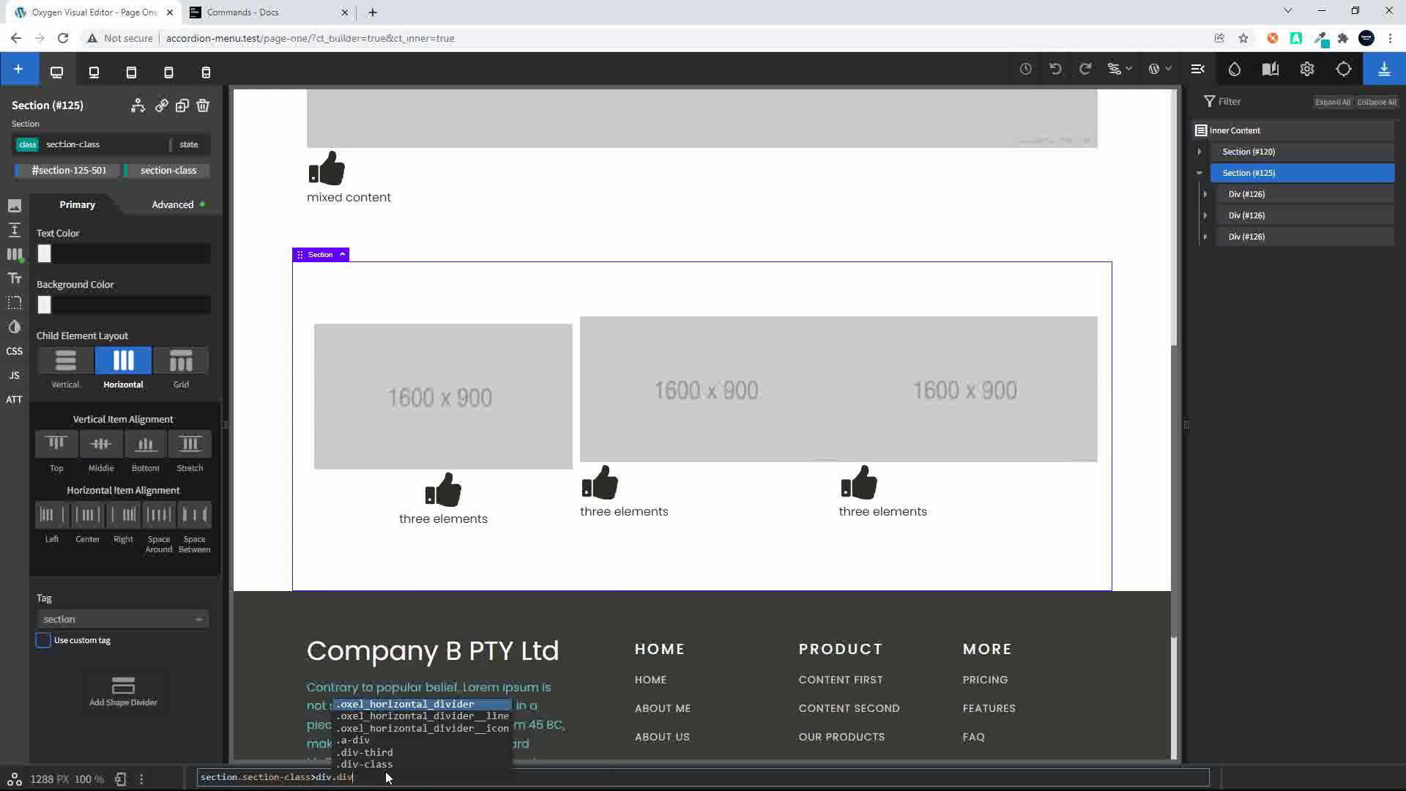
pyautogui.write('-class')
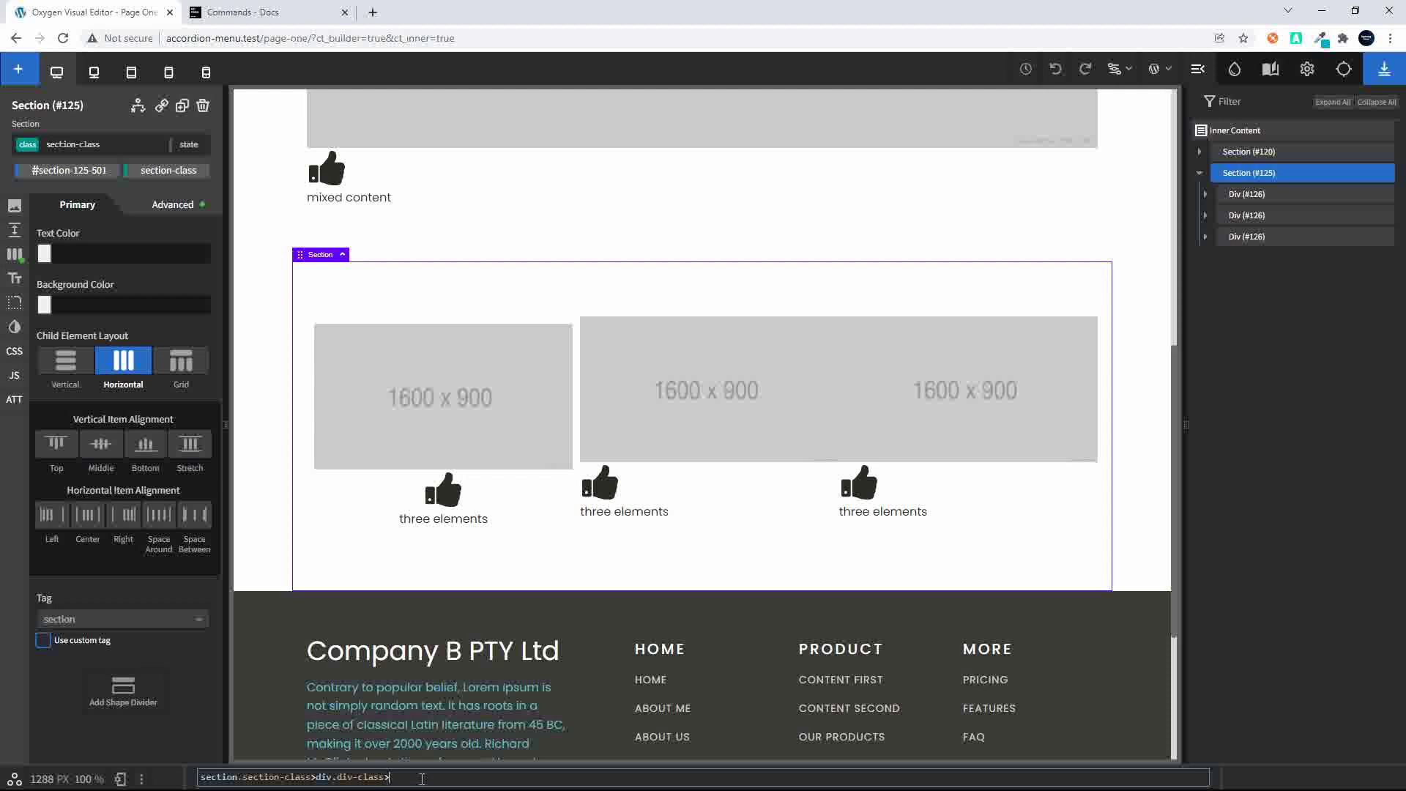
# Extend the command with an image, icon and text "formatted-text" inside the div, multiply the div by three, and run it.
pyautogui.write('>img')
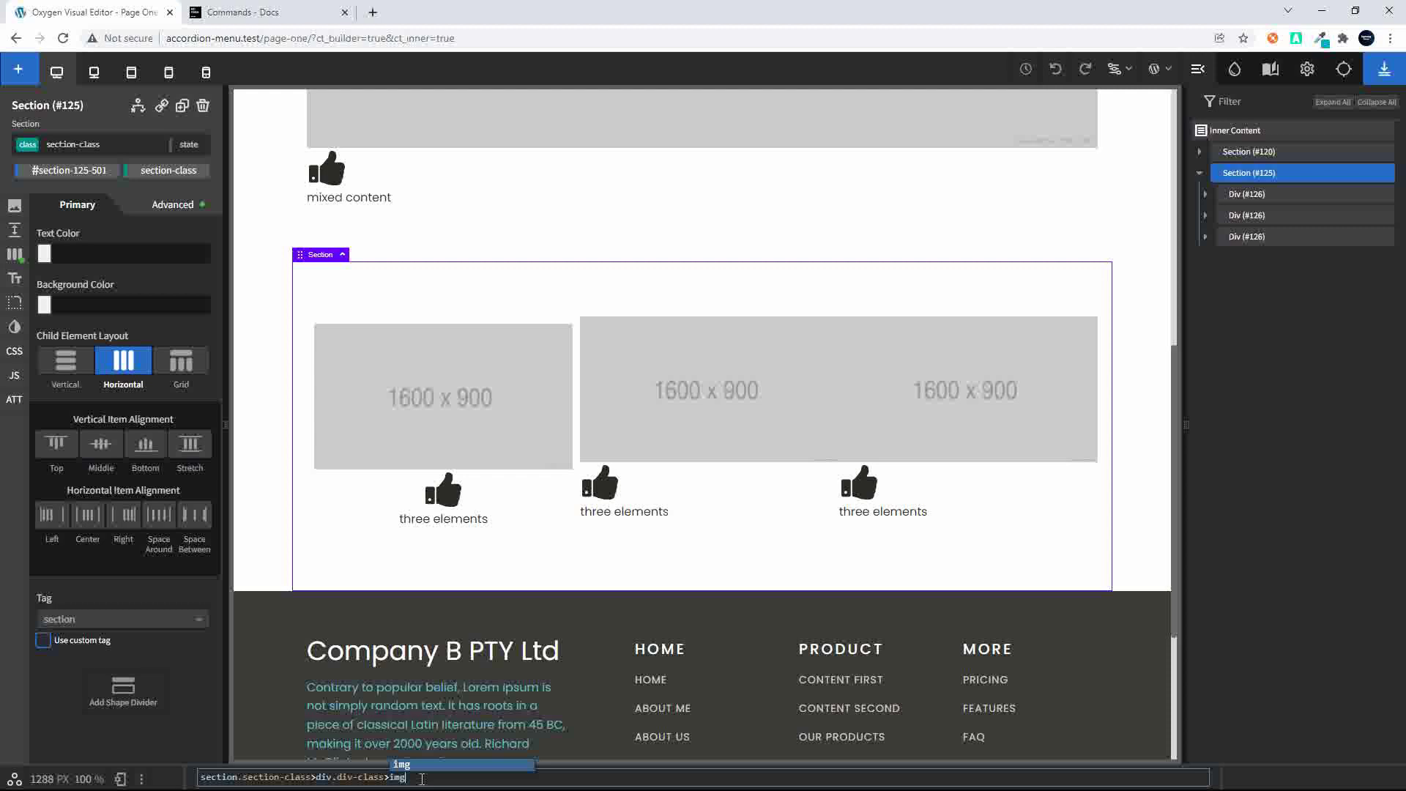
pyautogui.write('+icon')
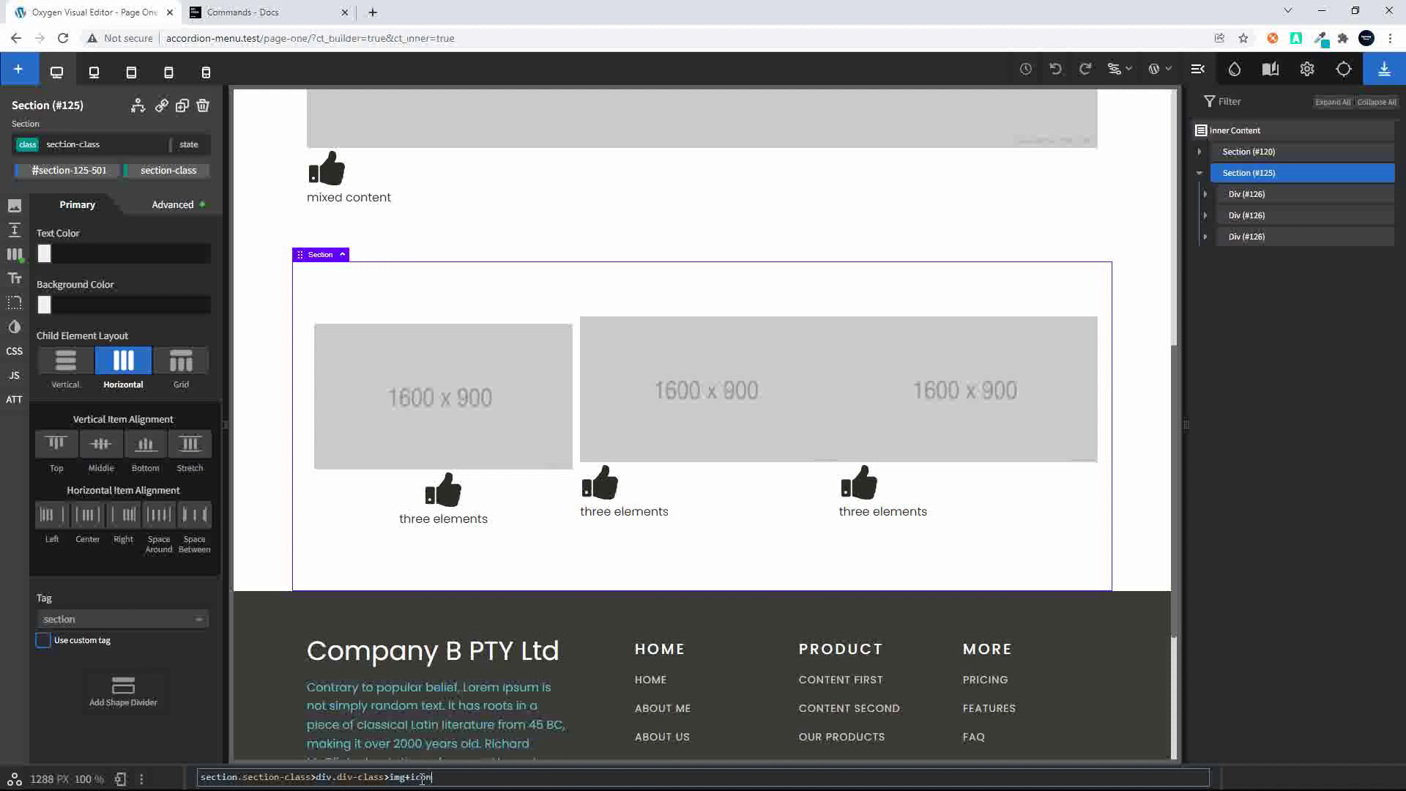
pyautogui.write('+tct{formatted-text}')
pyautogui.press('BackSpace')
pyautogui.write('xt}^1*3')
pyautogui.press('Return')
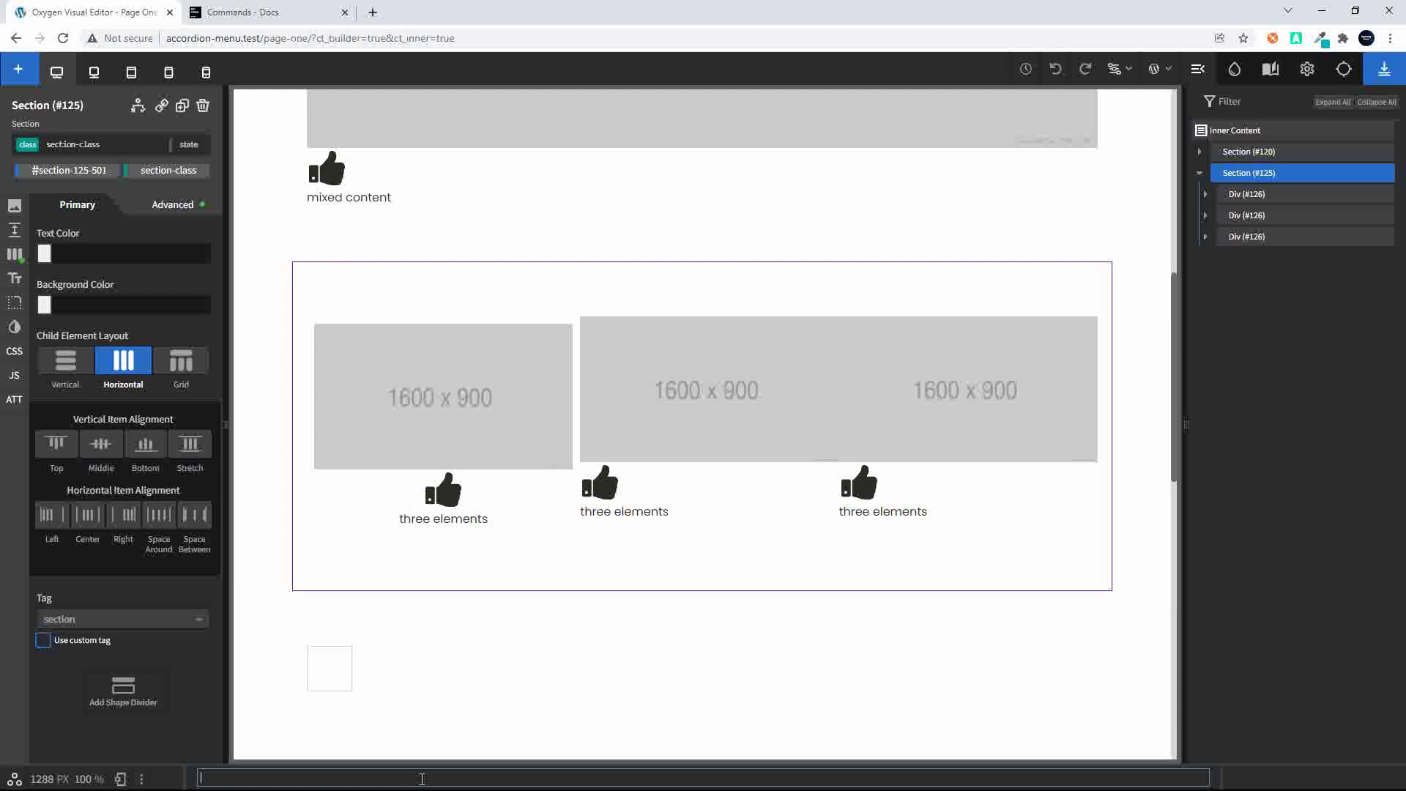
# Change the text in the new section's first div with the command {new text here}.
pyautogui.scroll(-4, 469, 636)
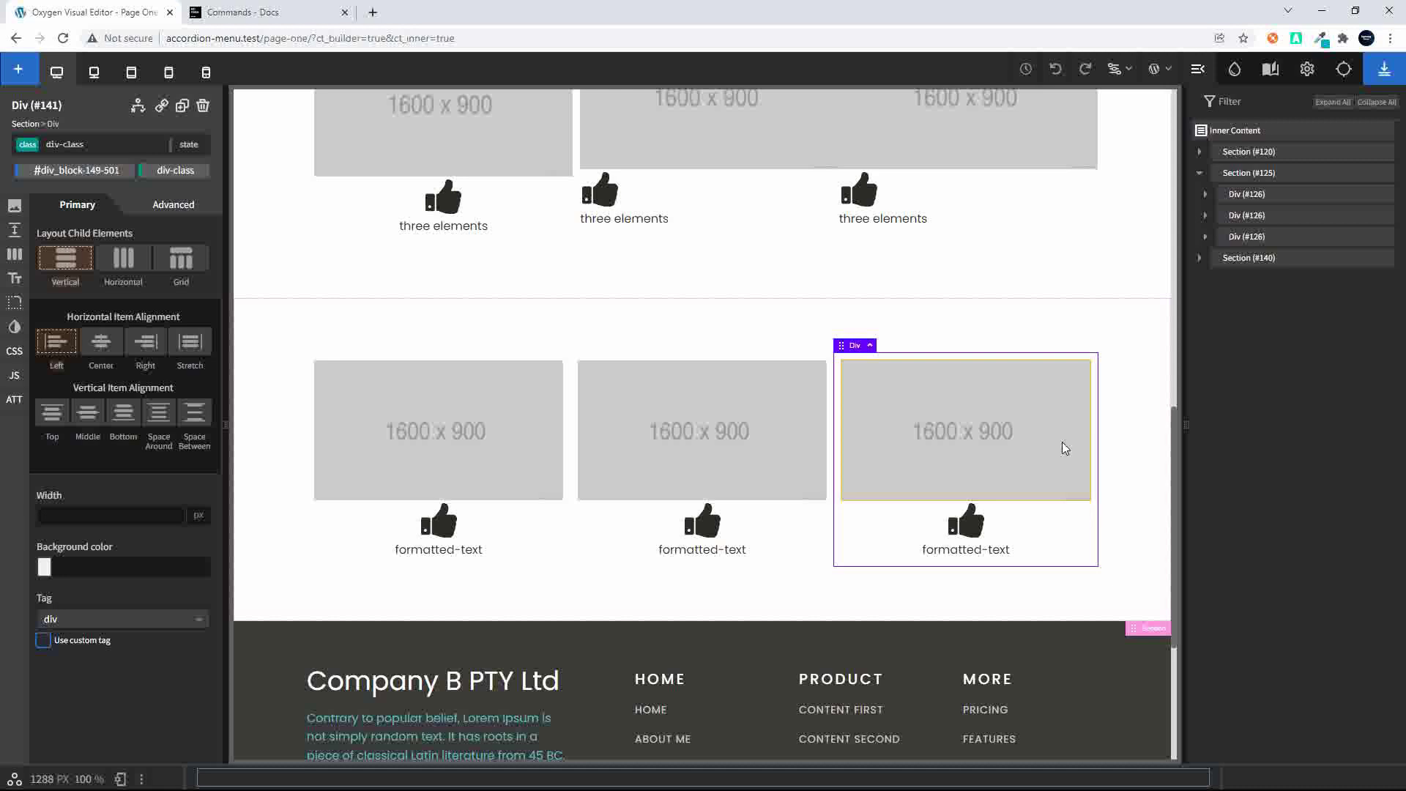
pyautogui.click(299, 581)
pyautogui.scroll(-2, 298, 581)
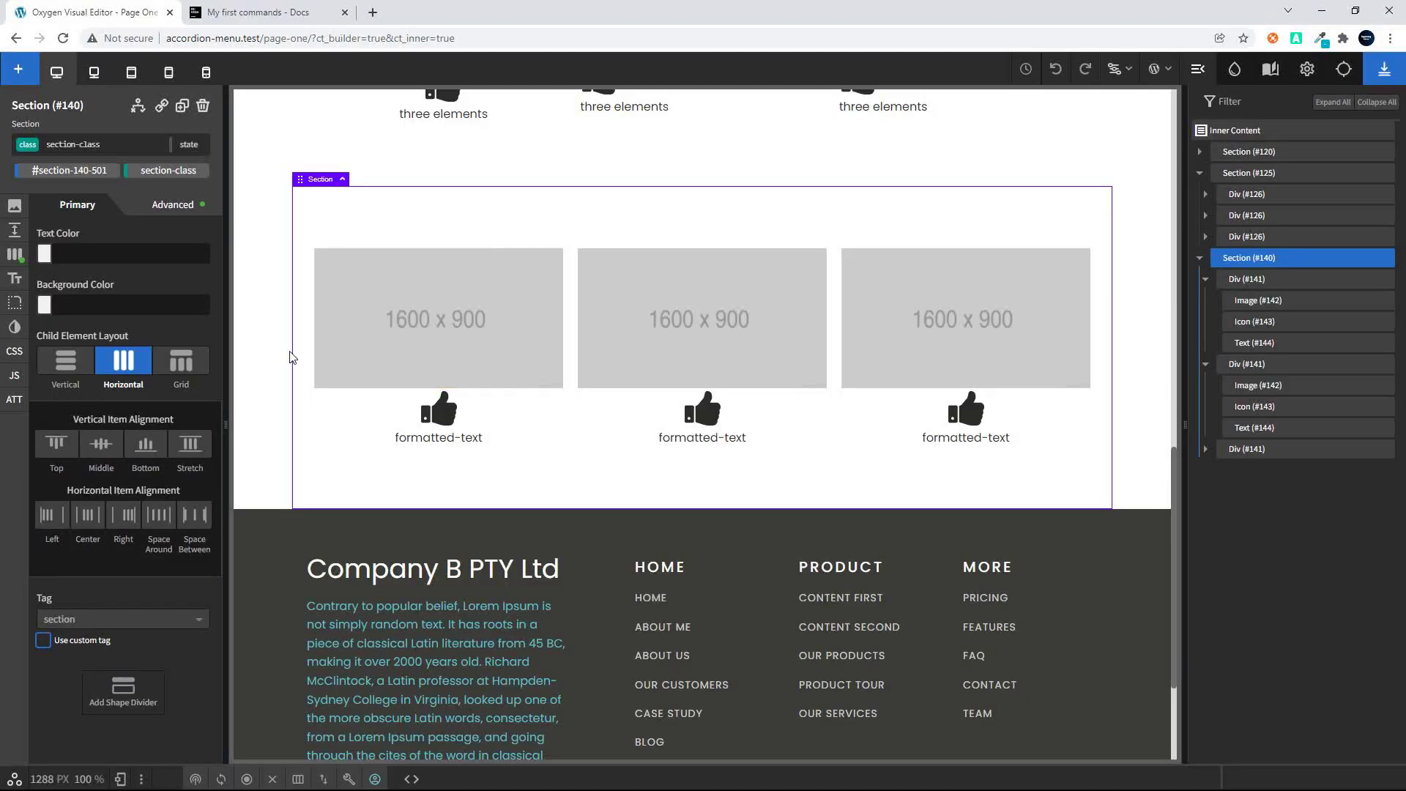
pyautogui.click(463, 440)
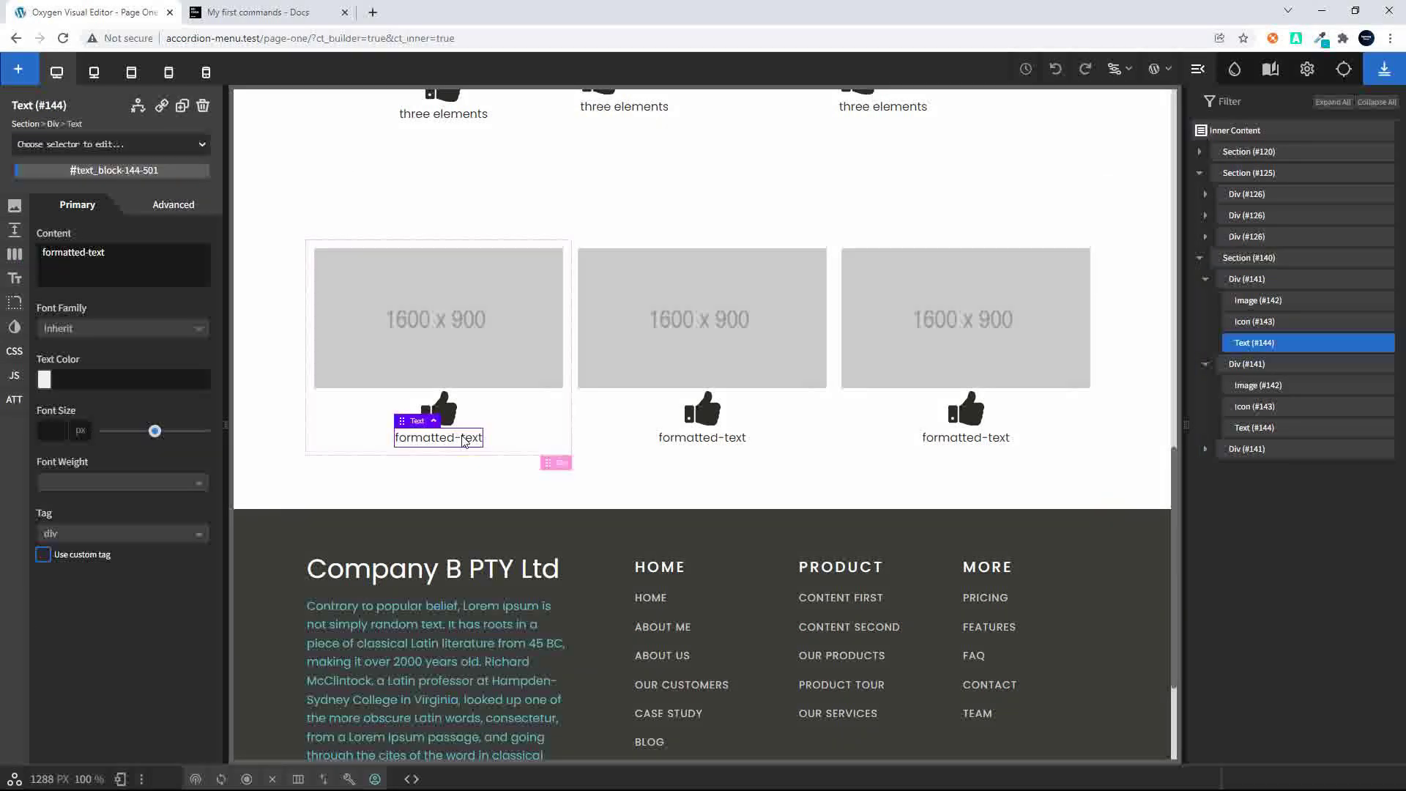
pyautogui.hotkey('ctrl', 'shift', 'p')
pyautogui.write('{}')
pyautogui.write('new')
pyautogui.write(' text here')
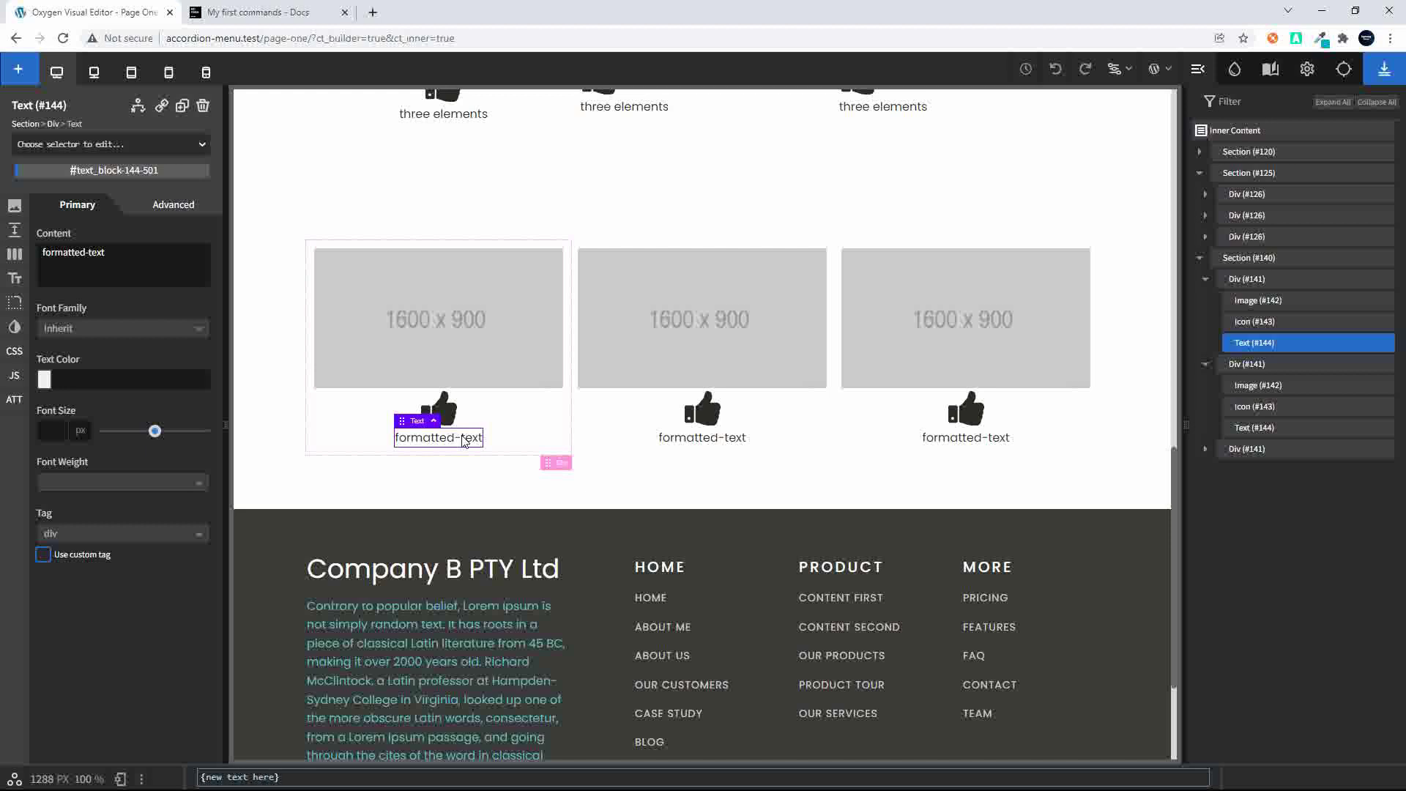
pyautogui.press('Return')
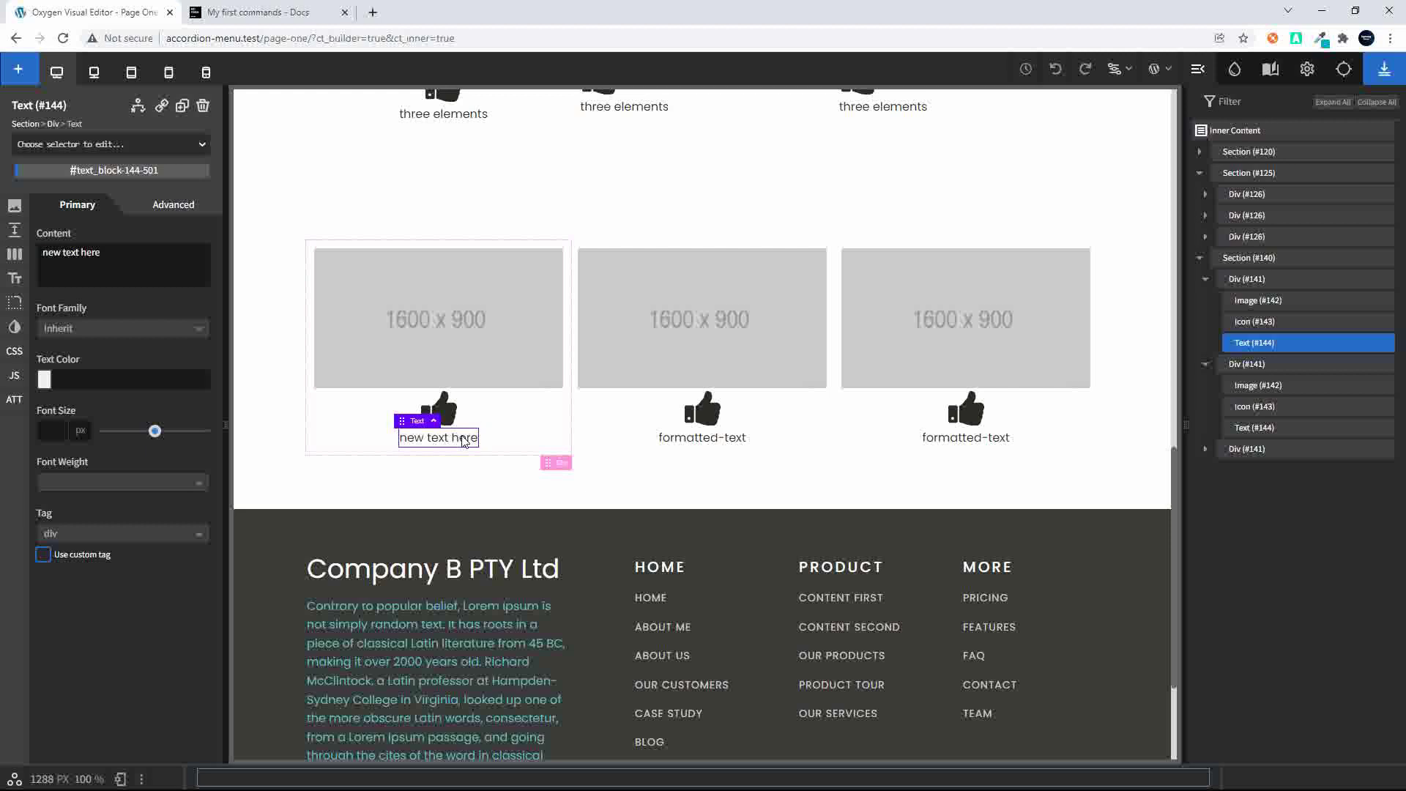
# Change the text in the new section's second div with the command {some other text}.
pyautogui.click(724, 438)
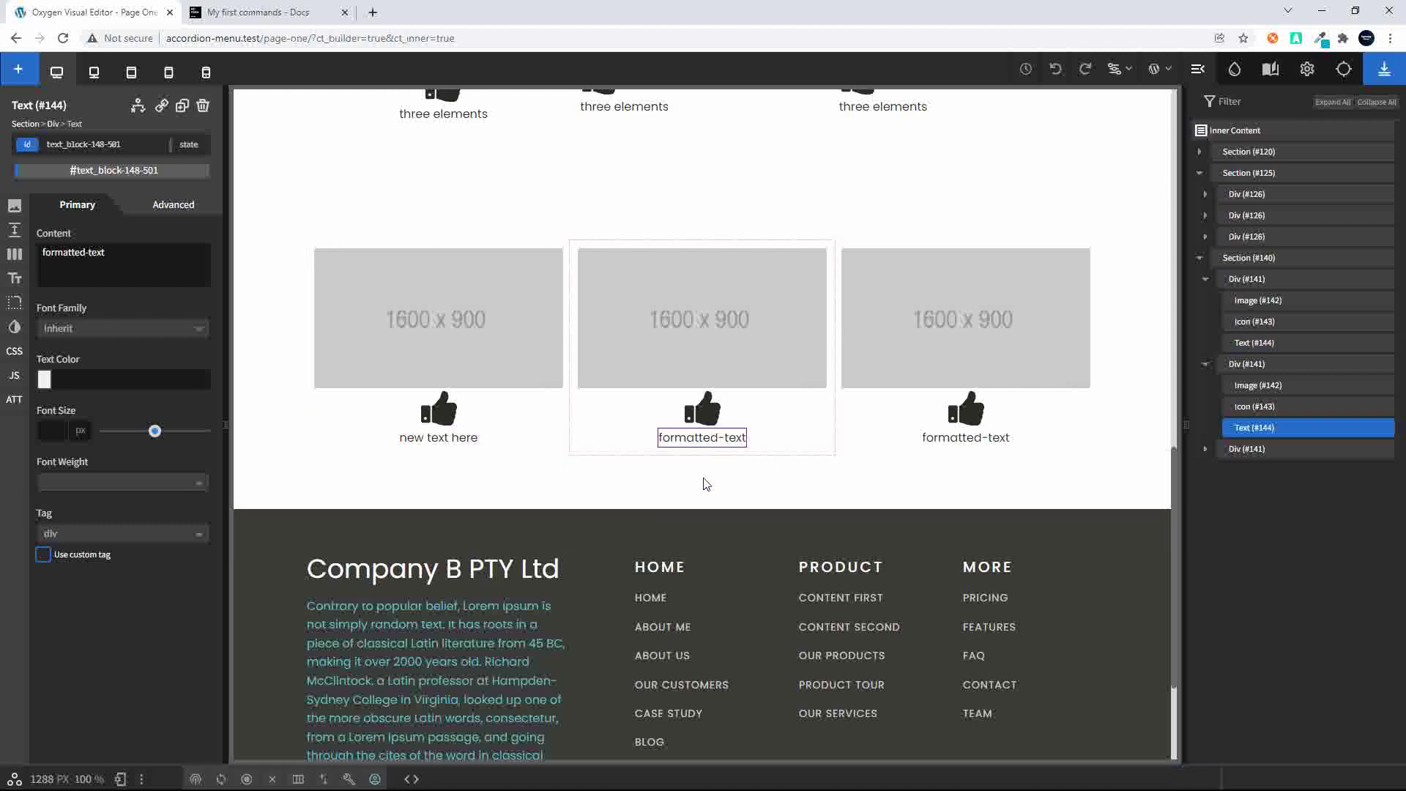
pyautogui.hotkey('ctrl', 'k')
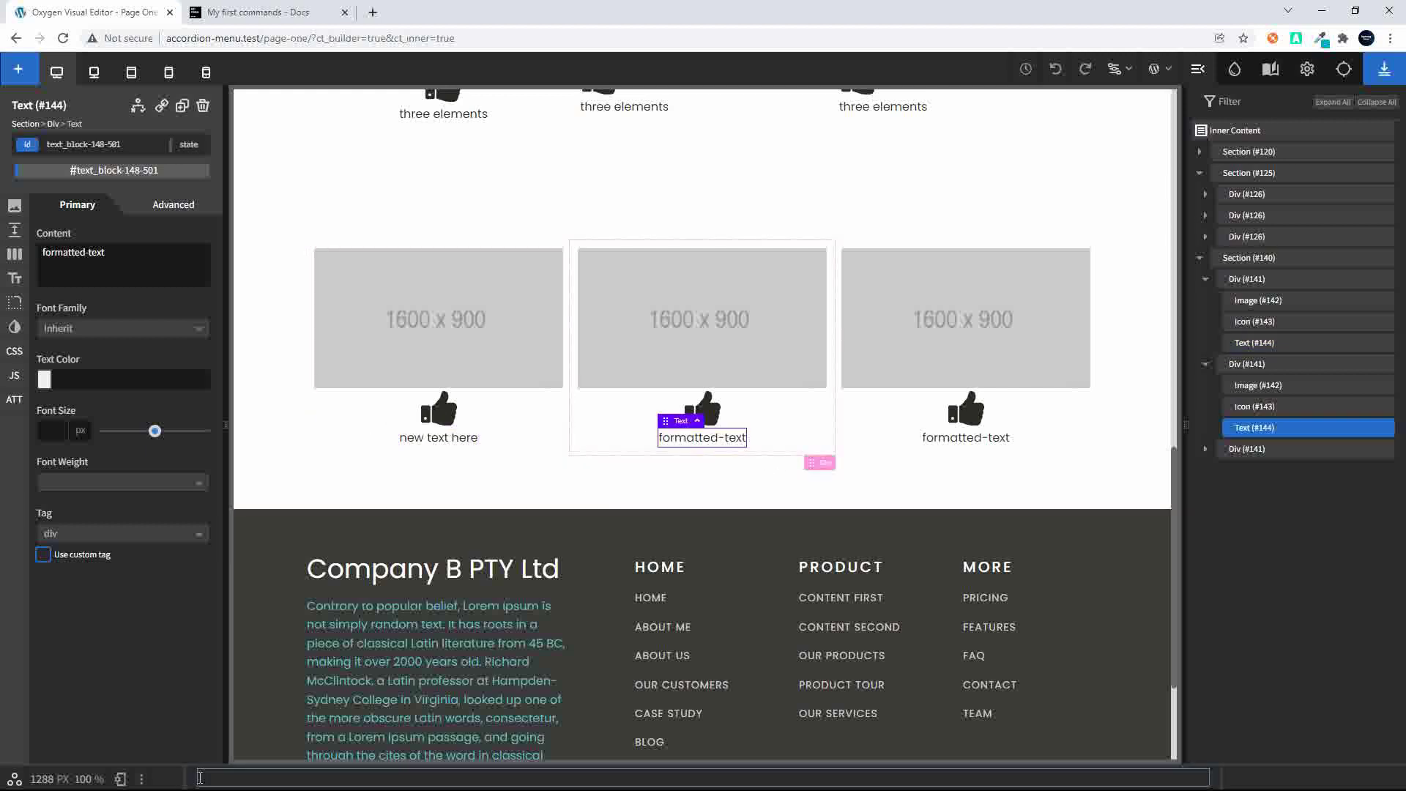
pyautogui.write('{}')
pyautogui.write('sol')
pyautogui.write('me other ')
pyautogui.write('text')
pyautogui.click(332, 784)
pyautogui.press('Return')
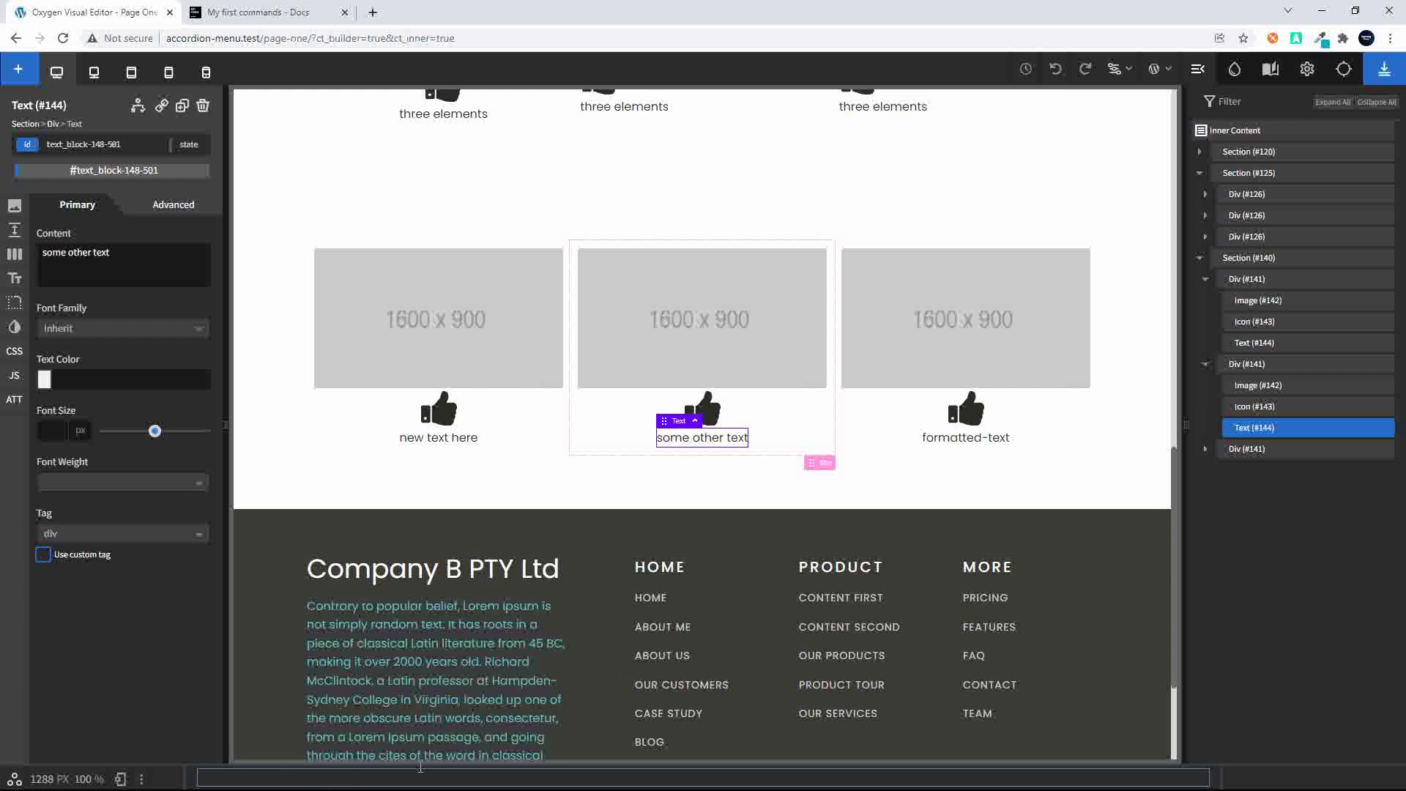
# Change the text in the new section's third div with the command {more text here}.
pyautogui.click(965, 439)
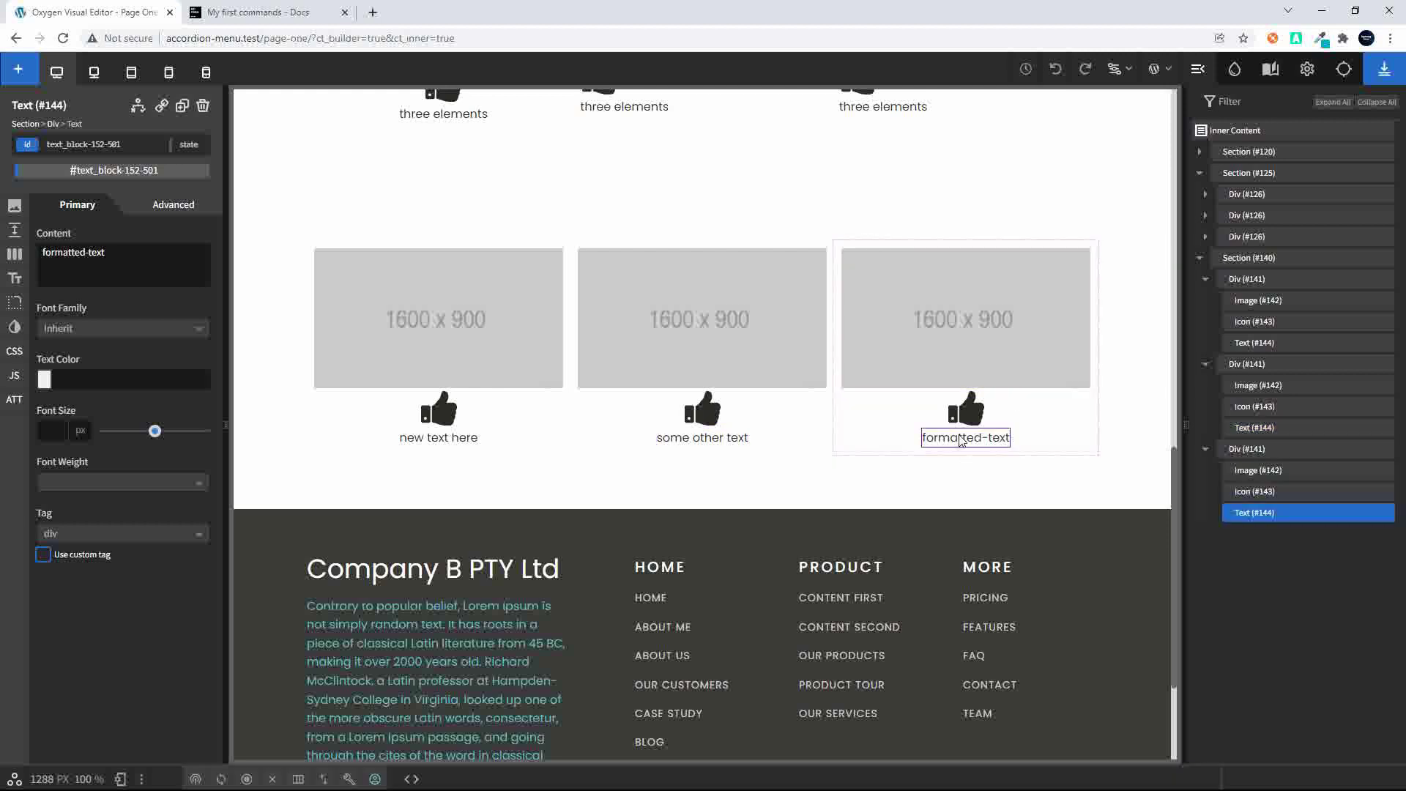
pyautogui.click(420, 780)
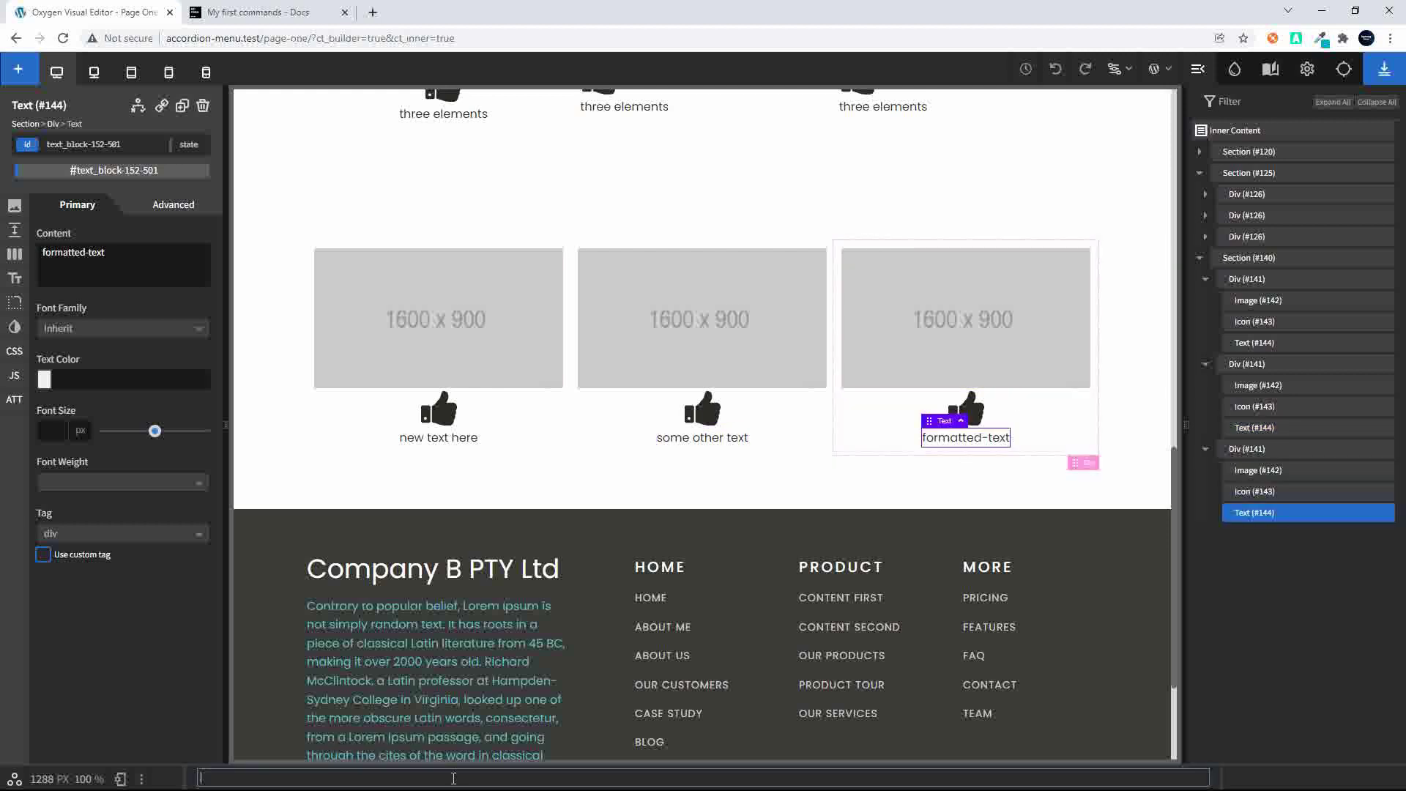
pyautogui.write('{}')
pyautogui.write('more text he')
pyautogui.write('rer')
pyautogui.press('BackSpace')
pyautogui.hotkey('ctrl', 'a')
pyautogui.press('BackSpace')
# Open the text in the new section's first div for inline editing.
pyautogui.click(432, 438)
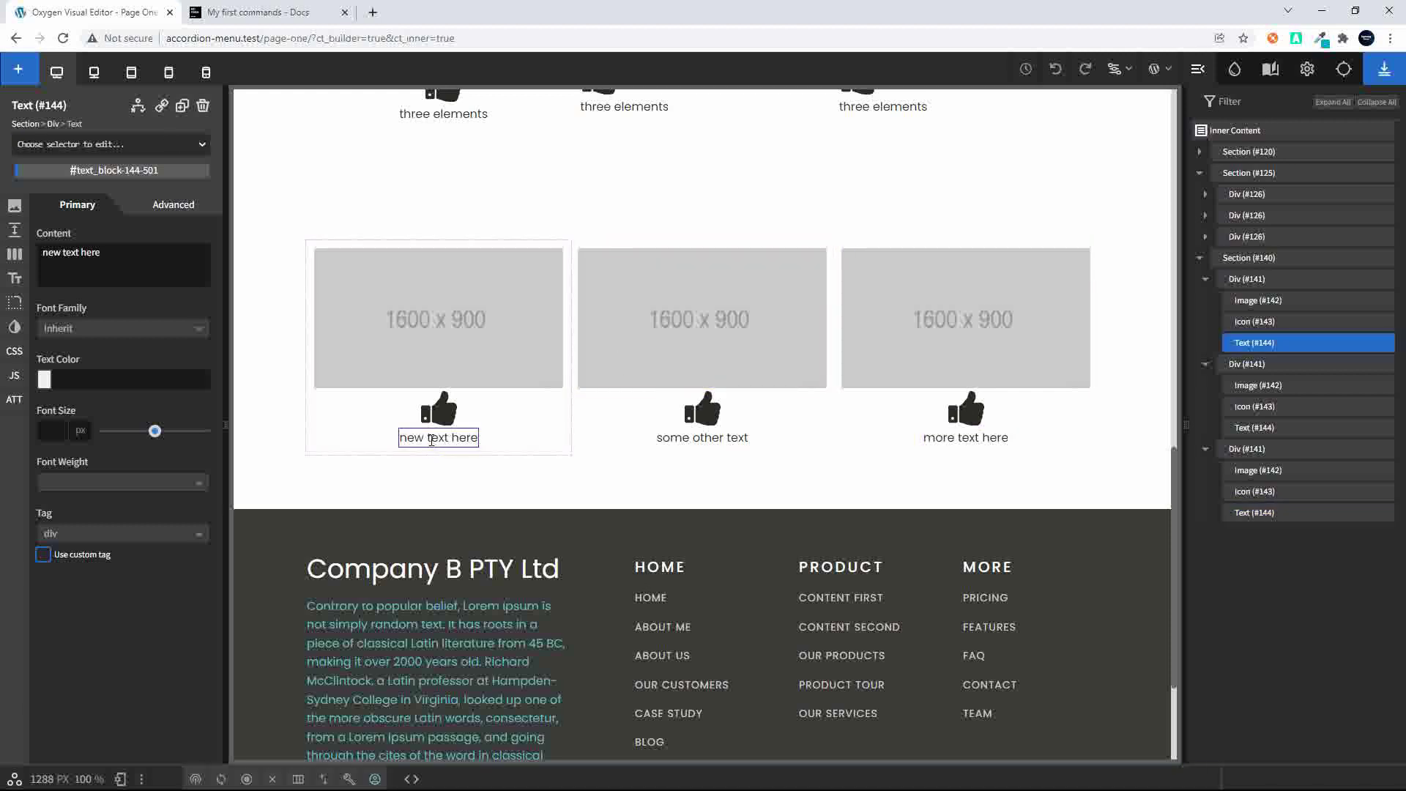
pyautogui.doubleClick(432, 439)
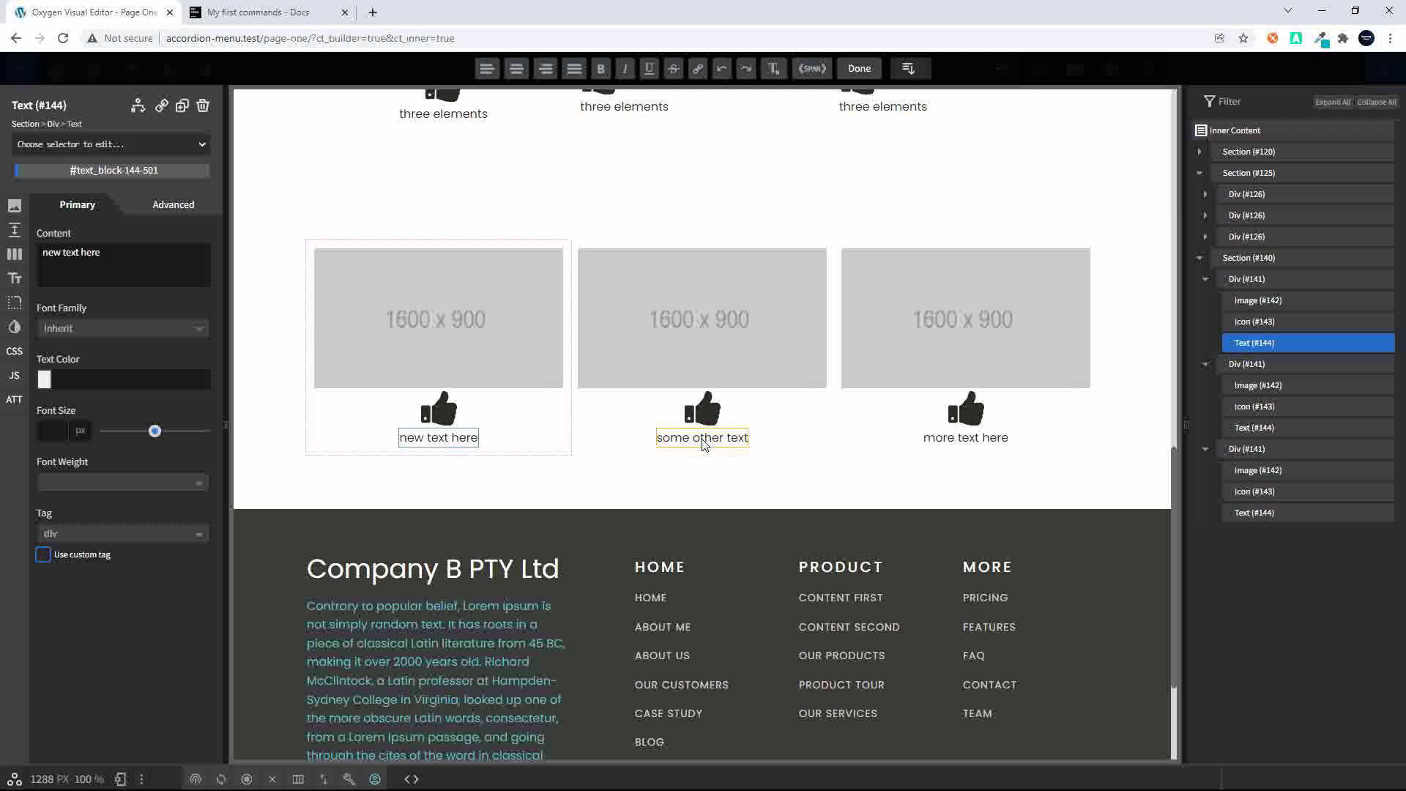
pyautogui.click(277, 352)
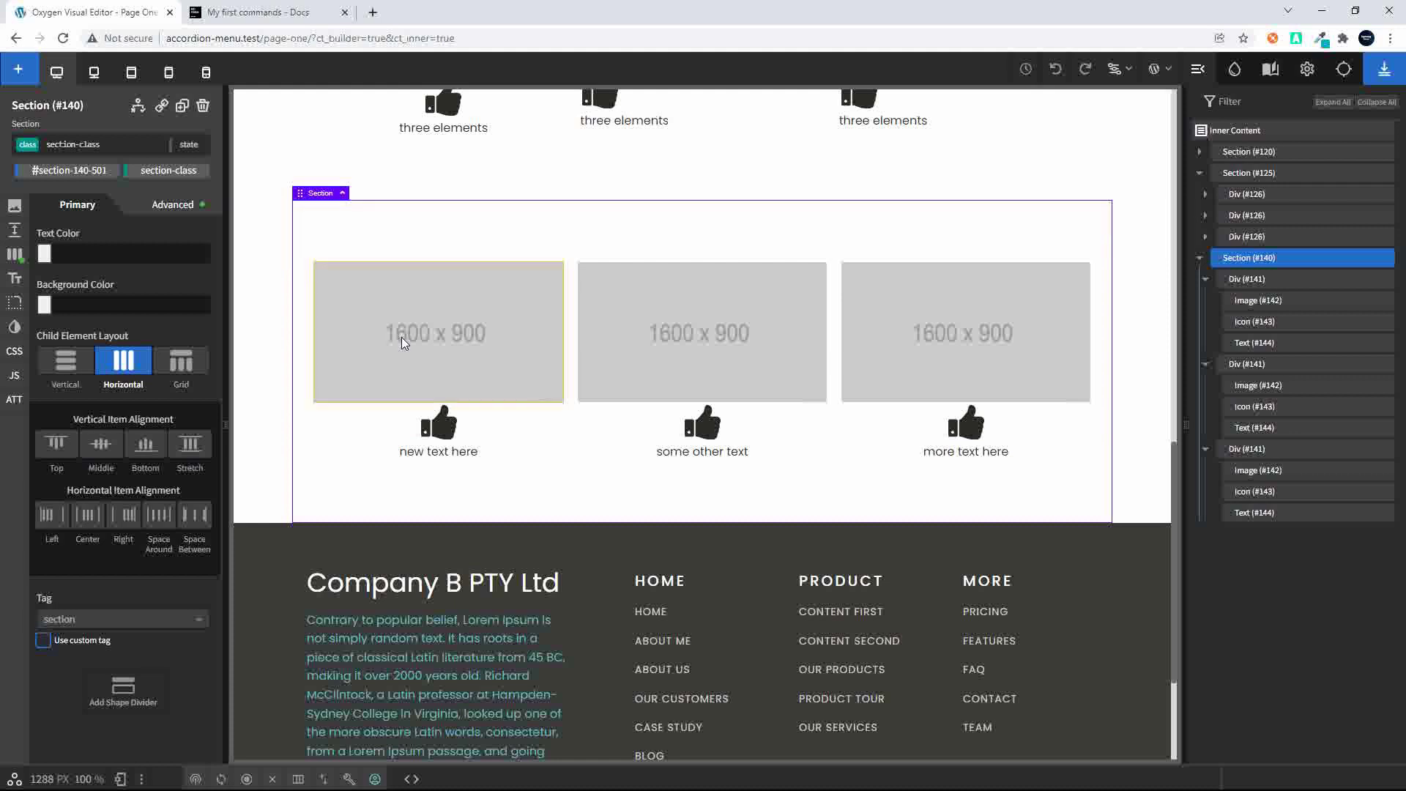
pyautogui.hotkey('ctrl', 'shift', 'p')
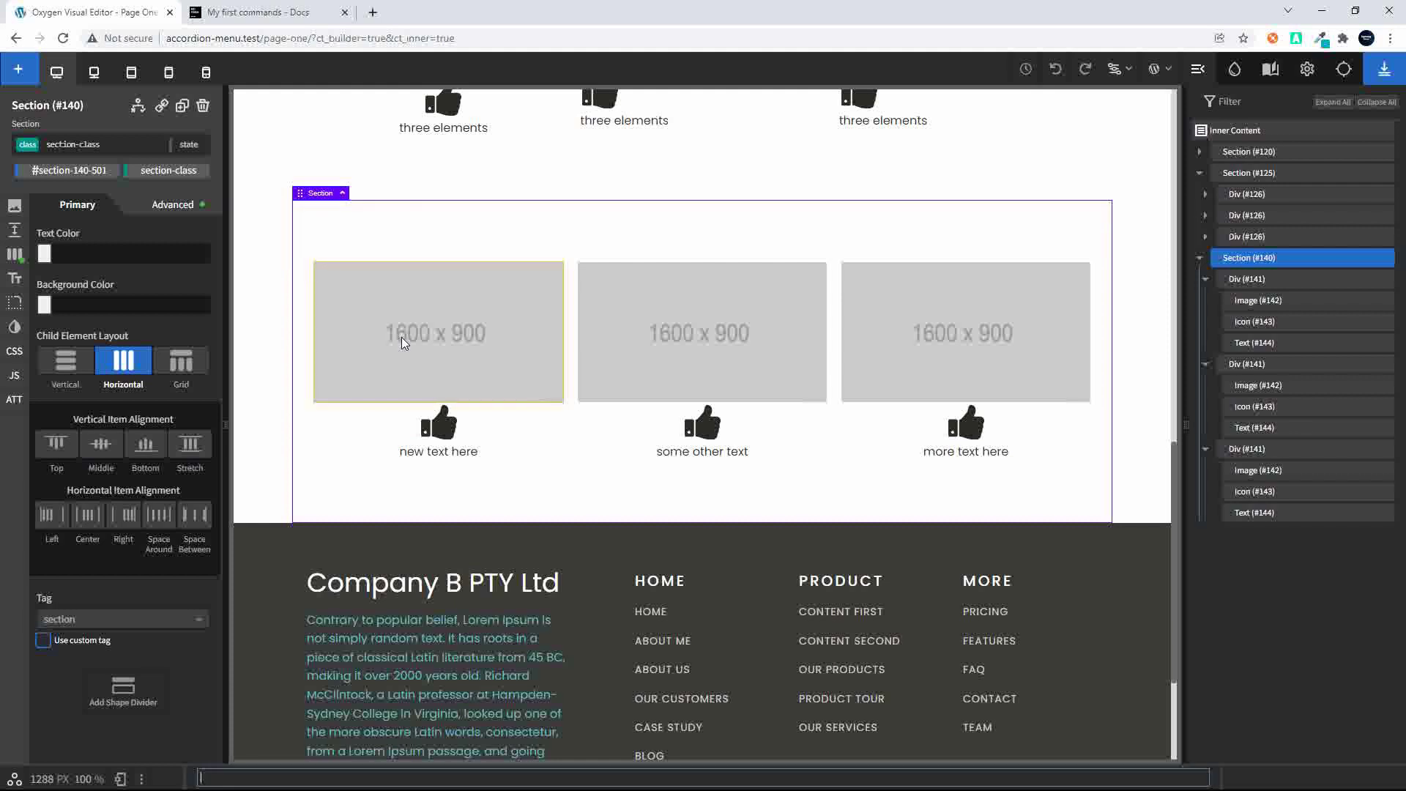
pyautogui.write('@new-name')
pyautogui.press('Return')
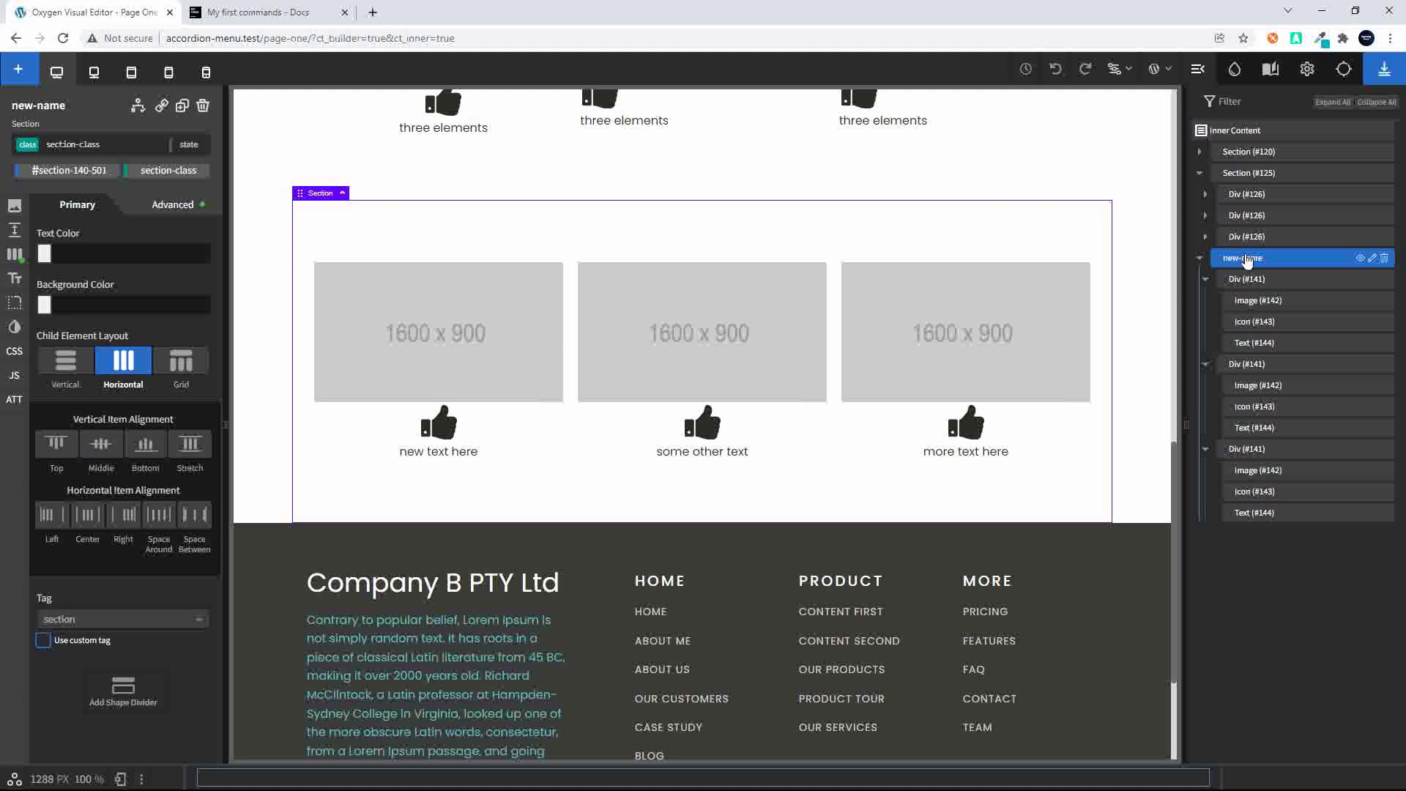
# Add a section containing an icon box with the command section>ibox.
pyautogui.scroll(1, 331, 431)
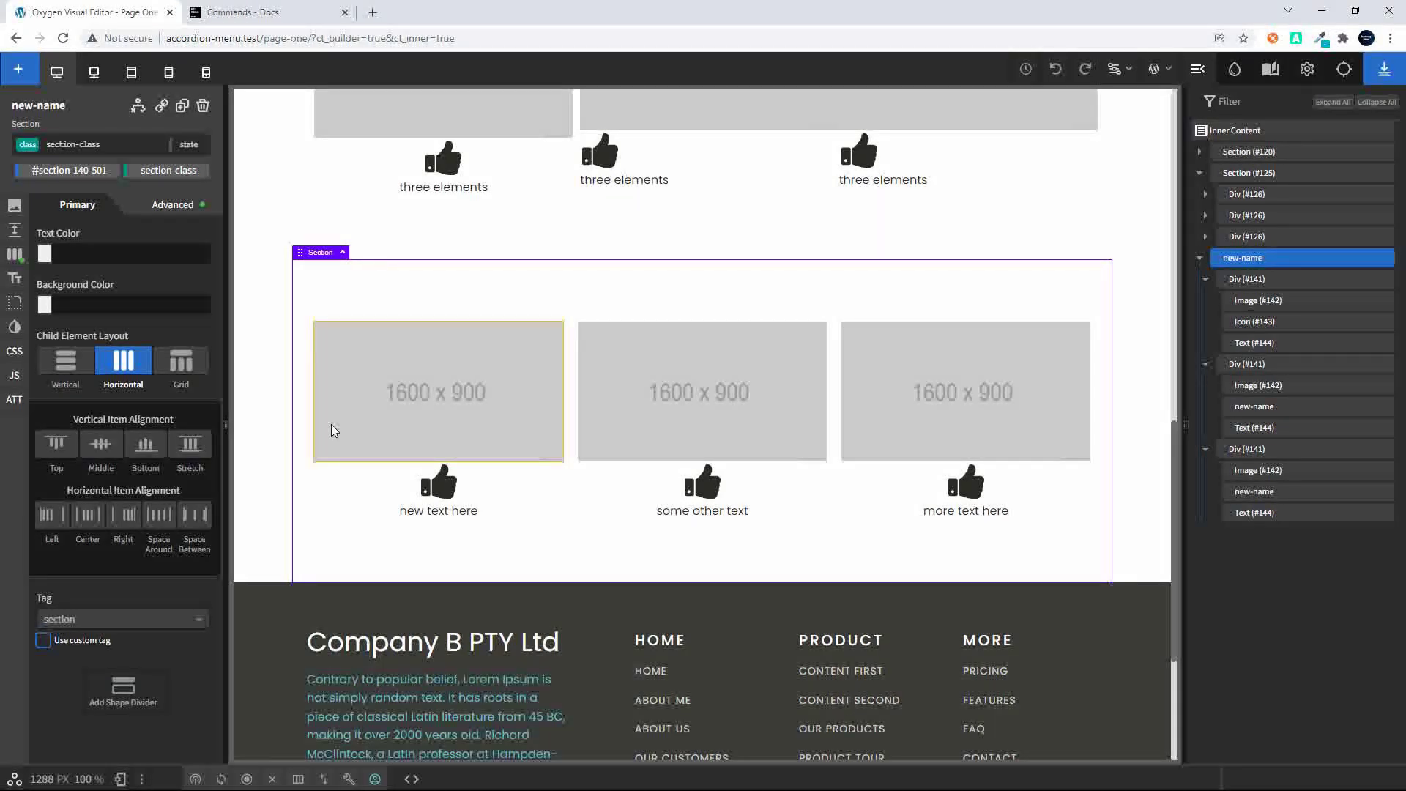
pyautogui.hotkey('ctrl', 'k')
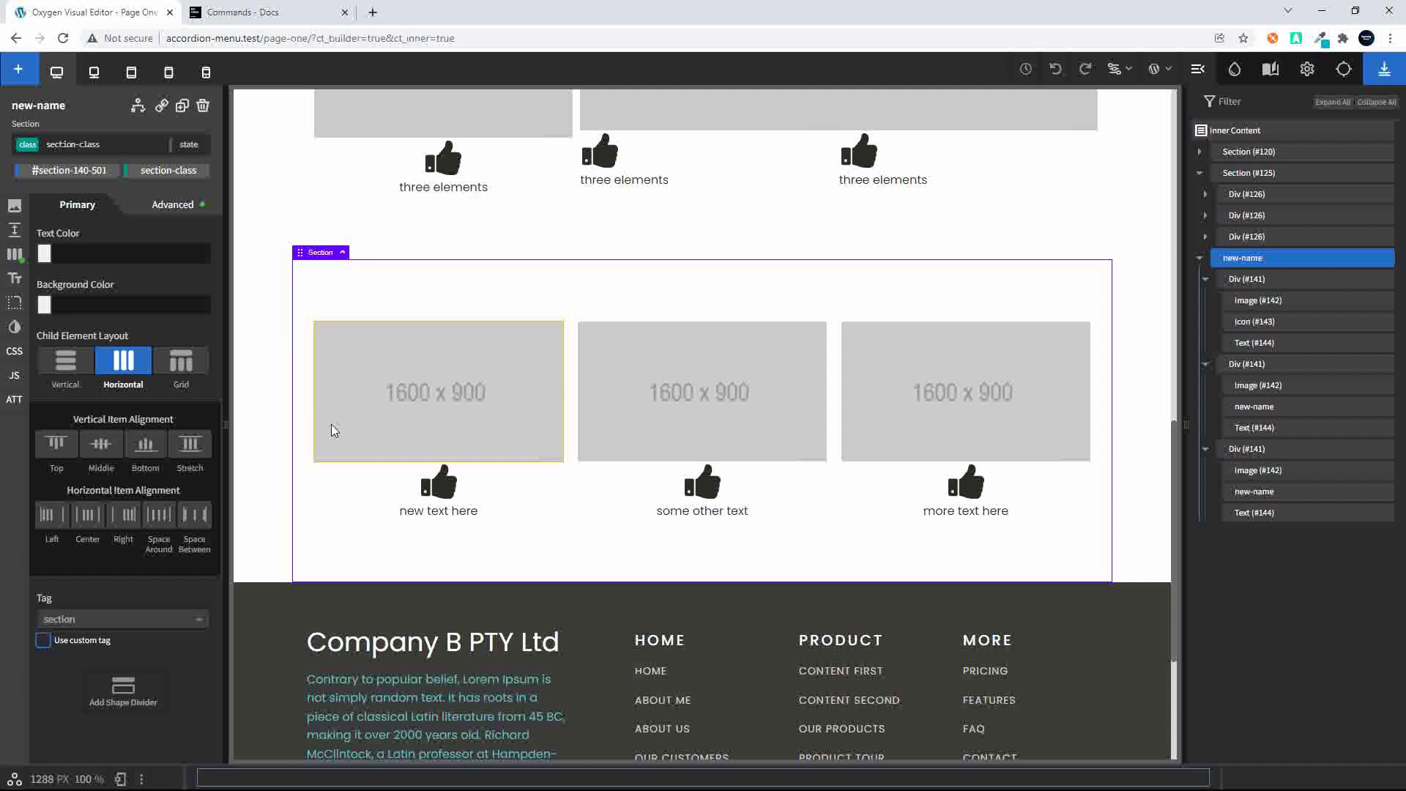
pyautogui.write('section')
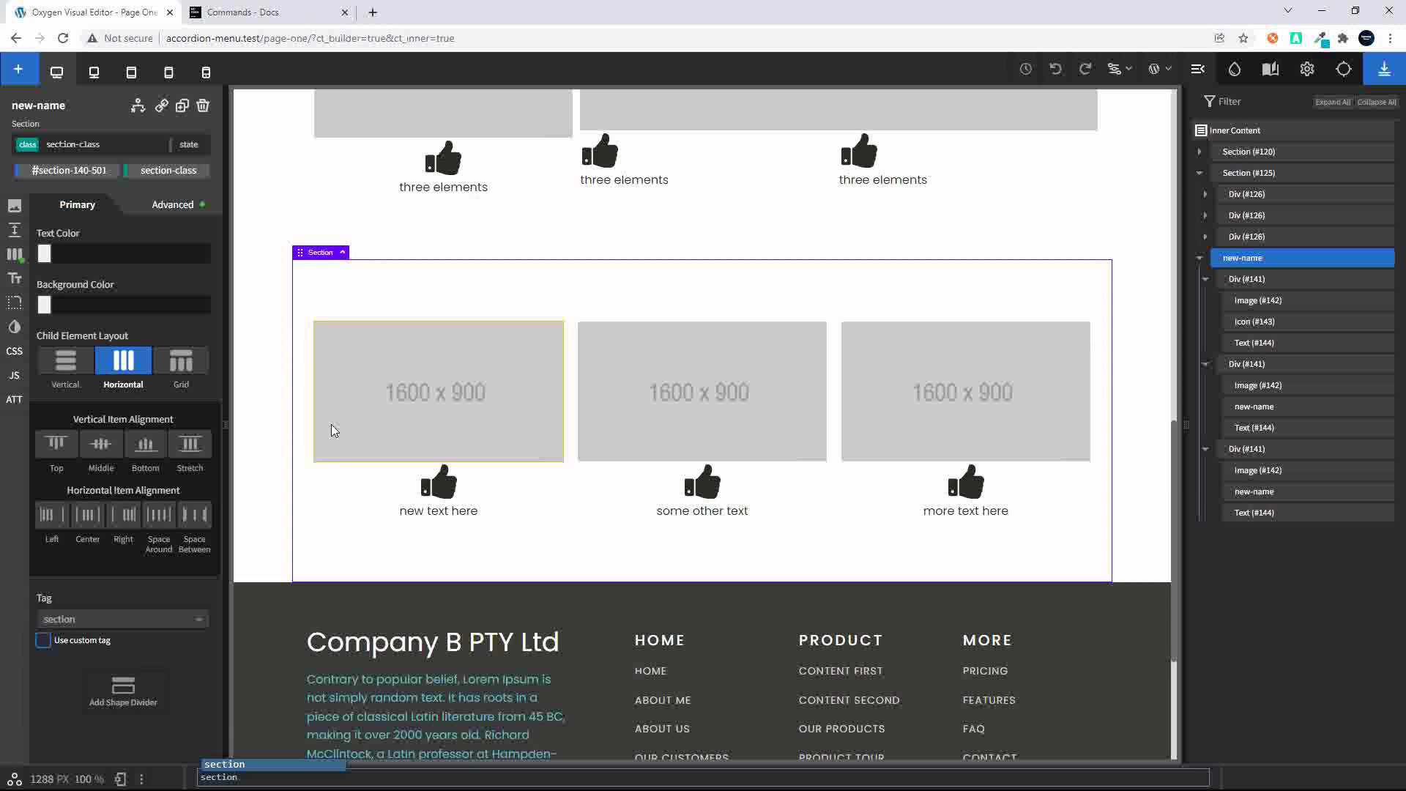
pyautogui.write('>')
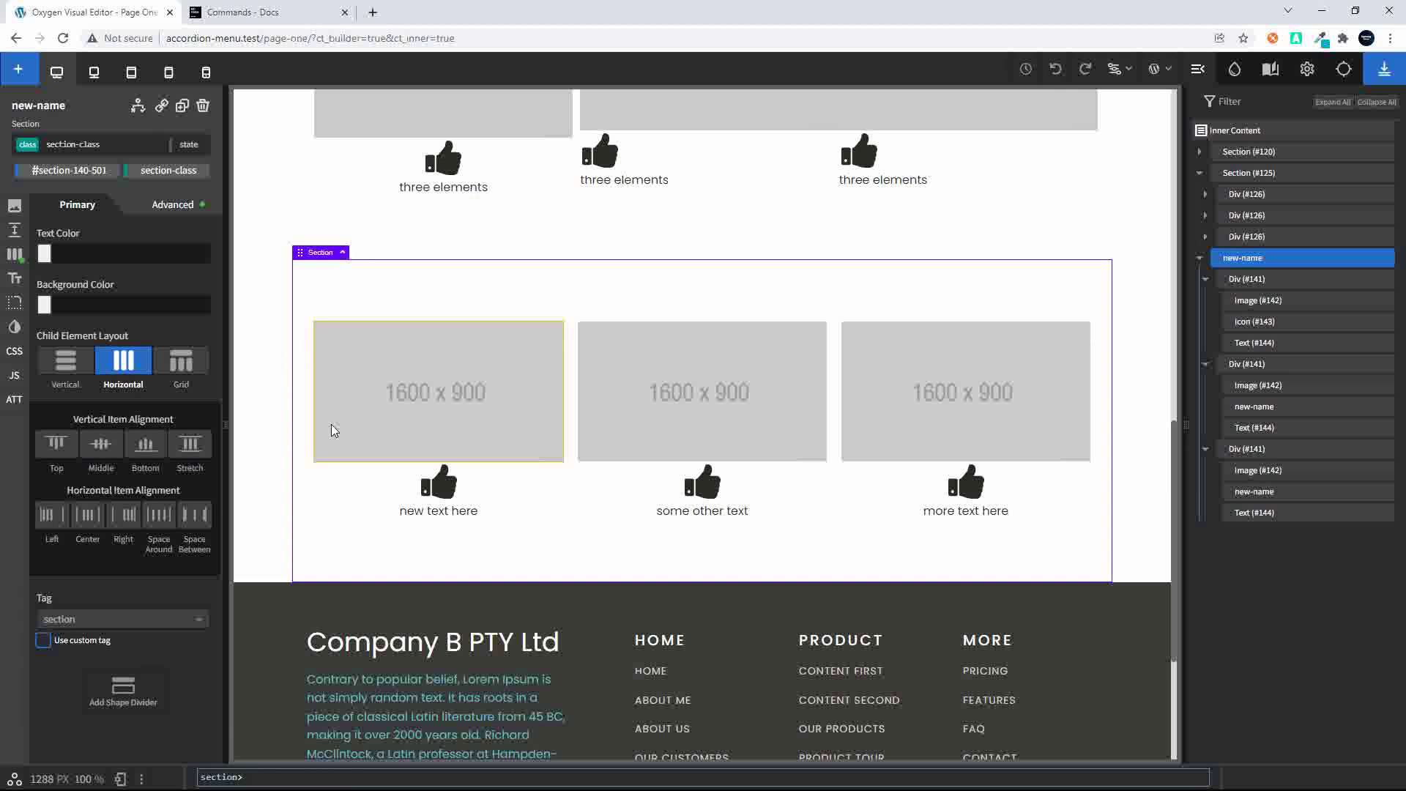
pyautogui.write('ibox')
pyautogui.press('Return')
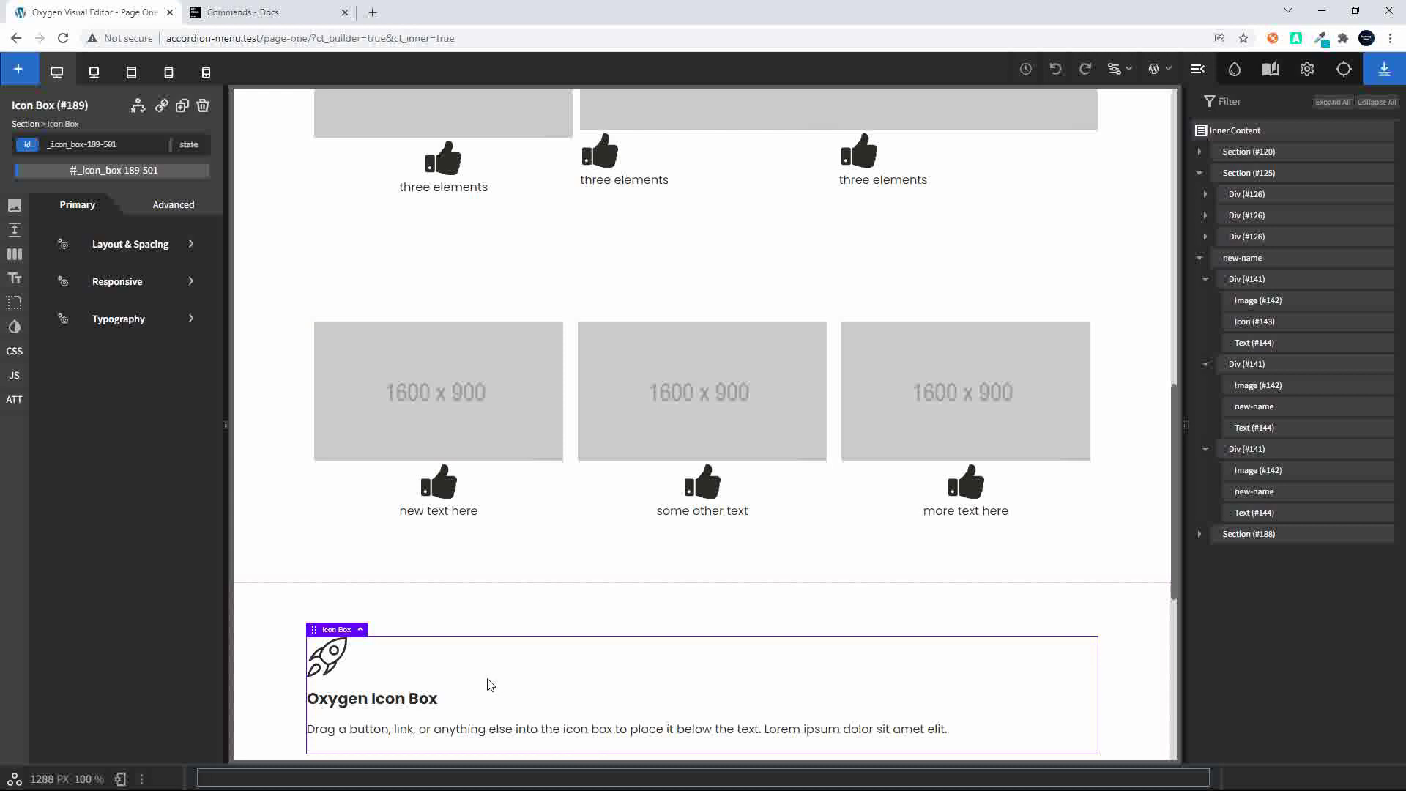
# Start a structure command with section.section-class>div.div-class>, using the existing section and div classes.
pyautogui.scroll(-1, 490, 684)
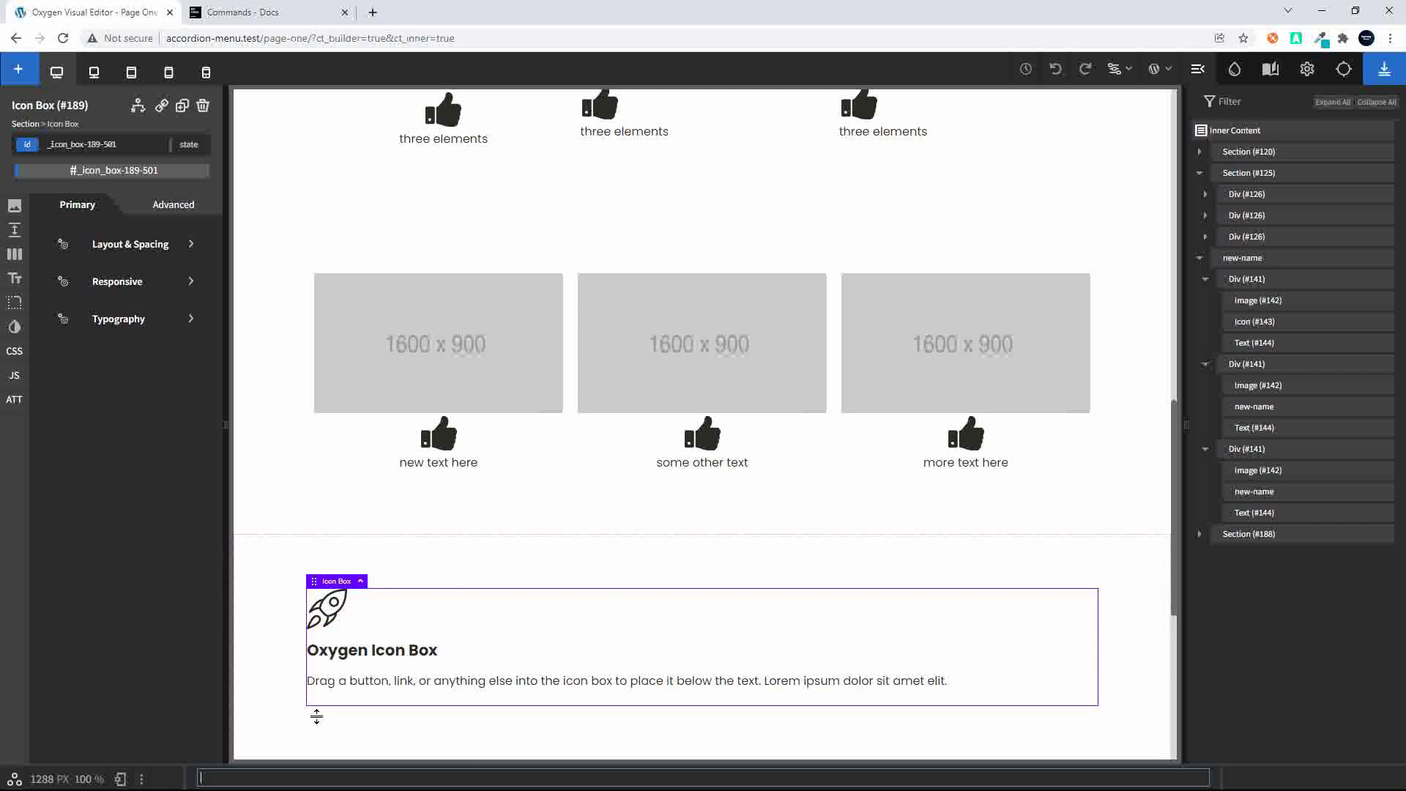
pyautogui.write('s')
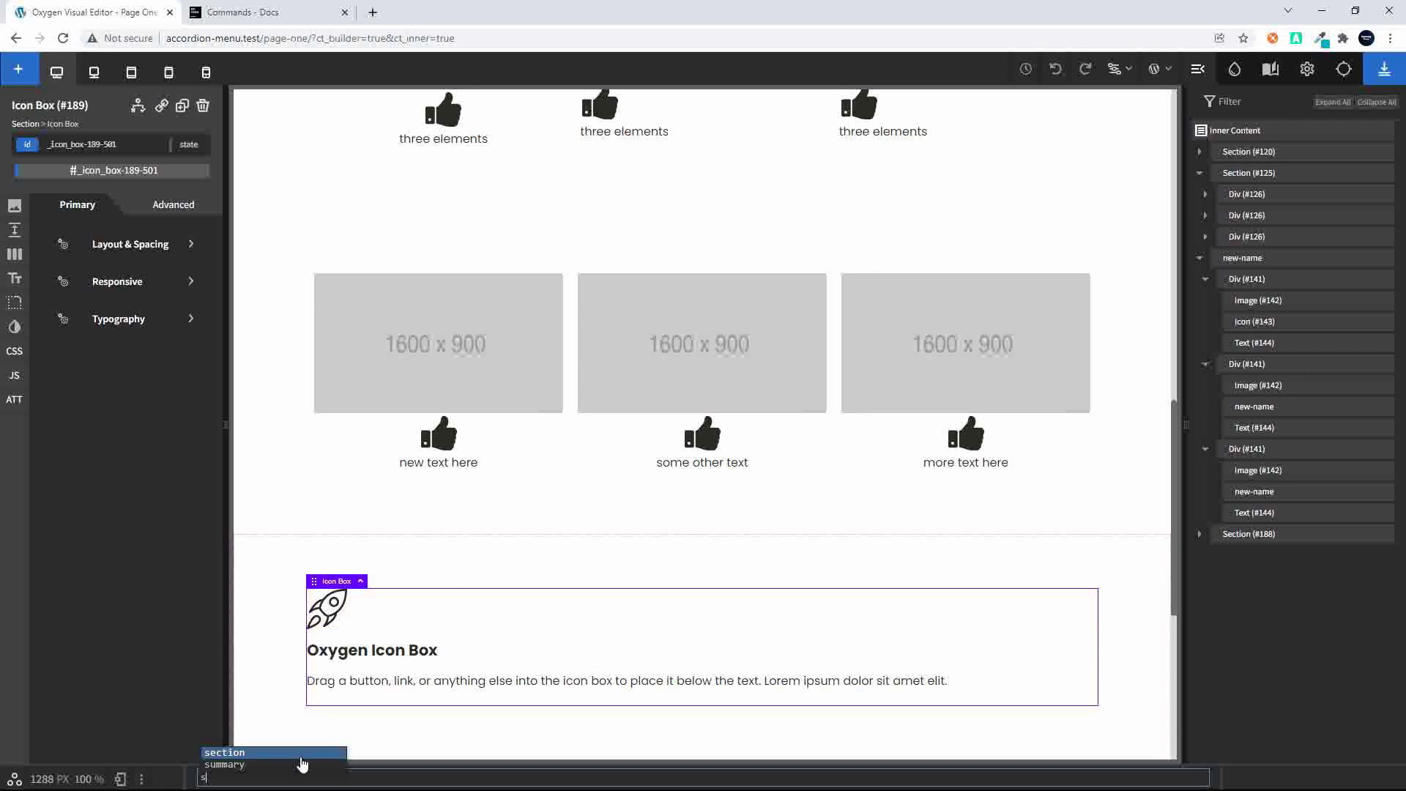
pyautogui.write('ection.secti')
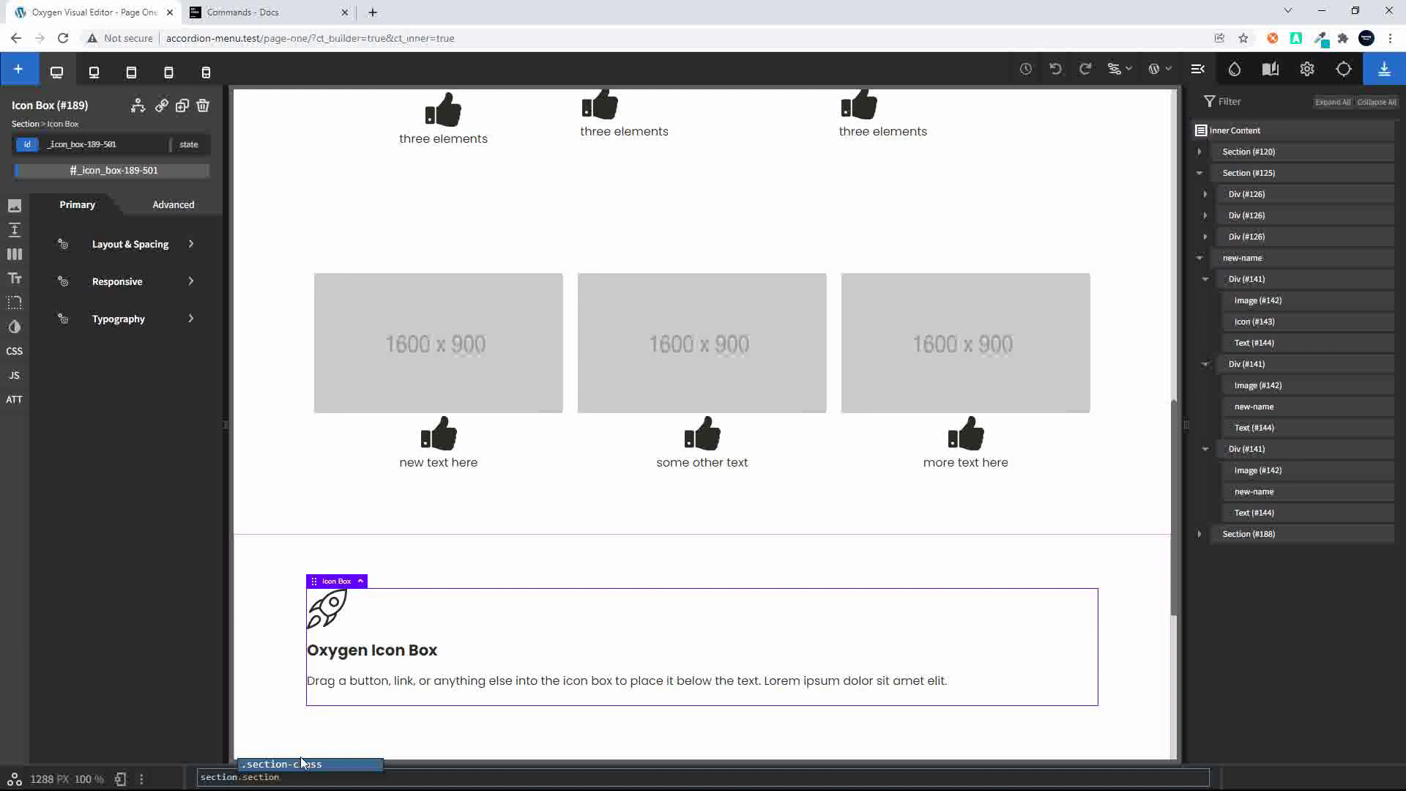
pyautogui.write('on')
pyautogui.click(301, 761)
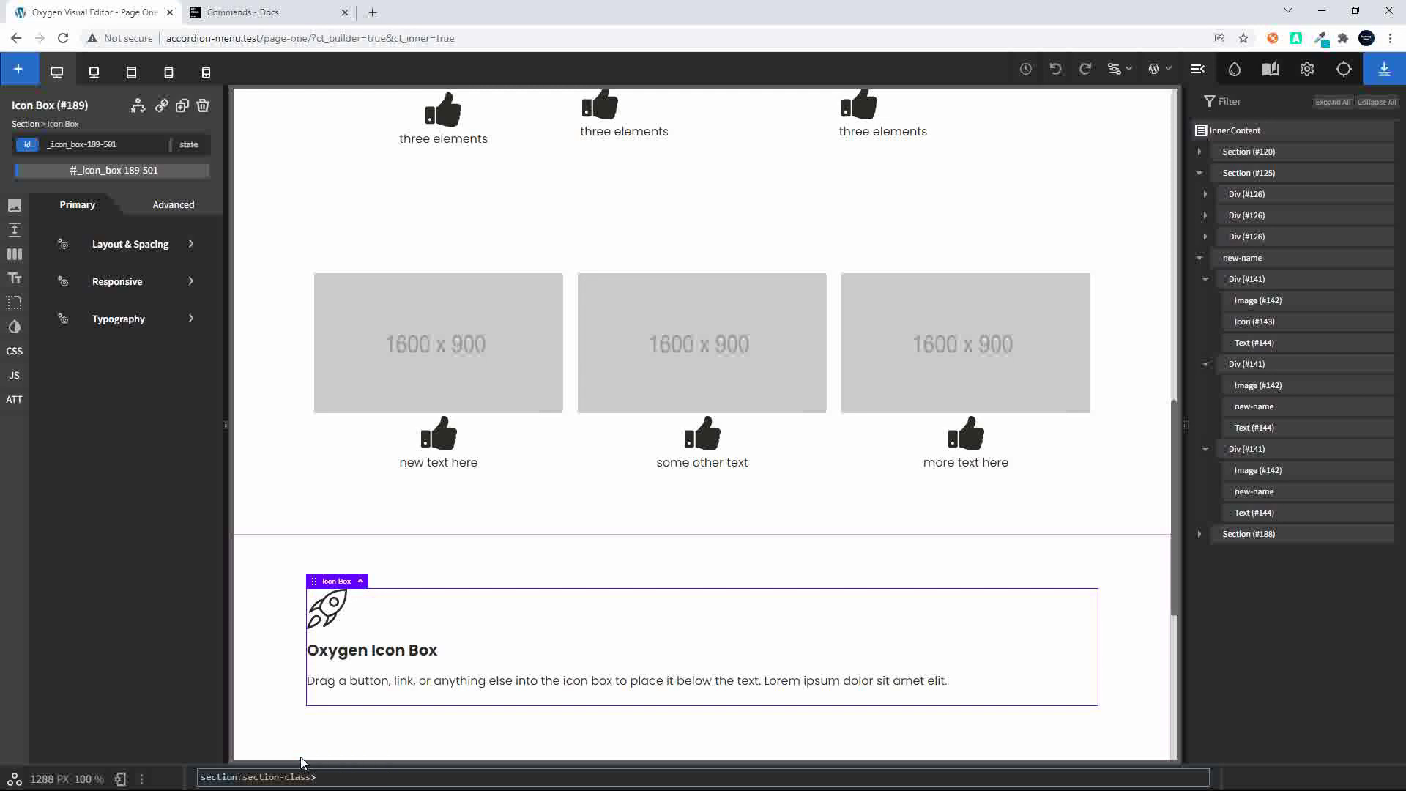
pyautogui.write('>div')
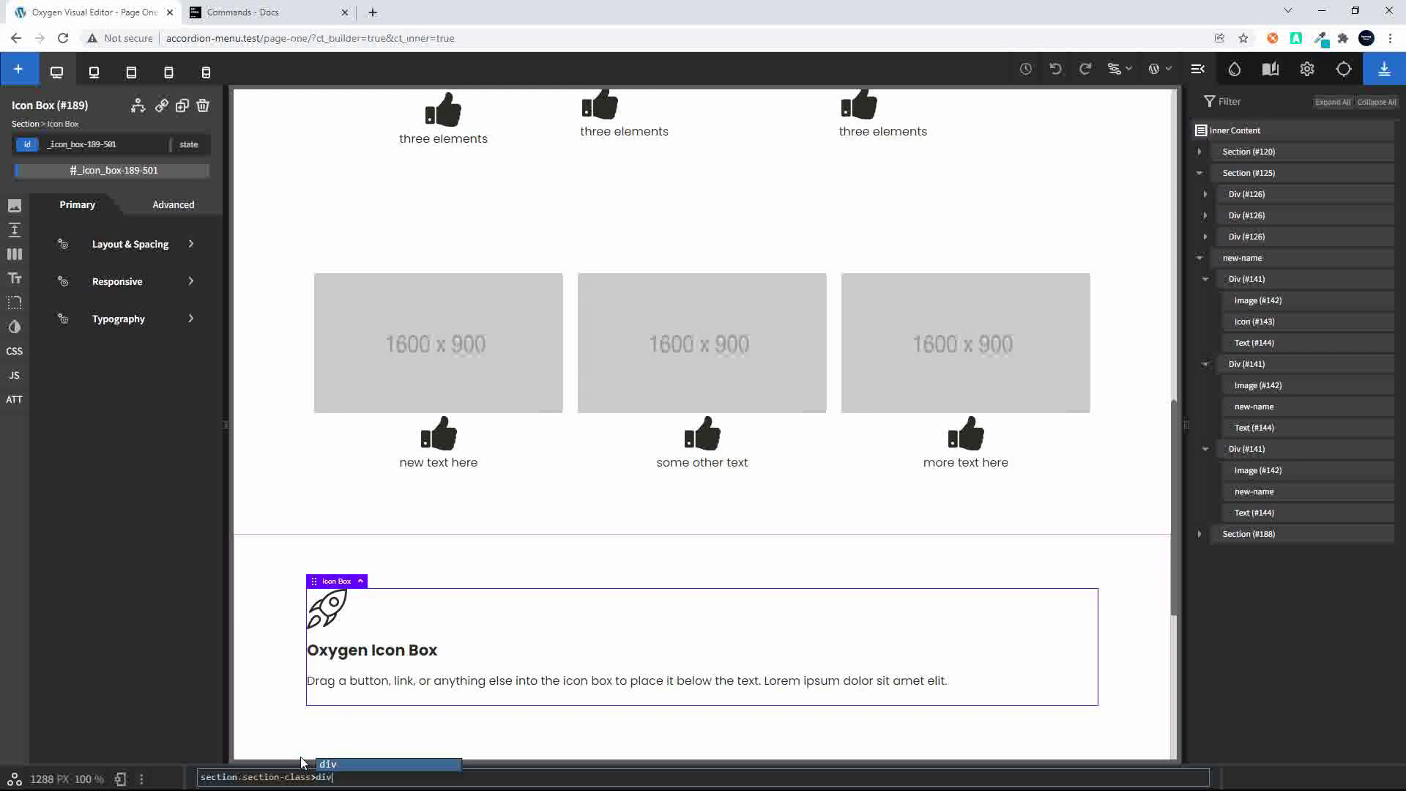
pyautogui.write('.div')
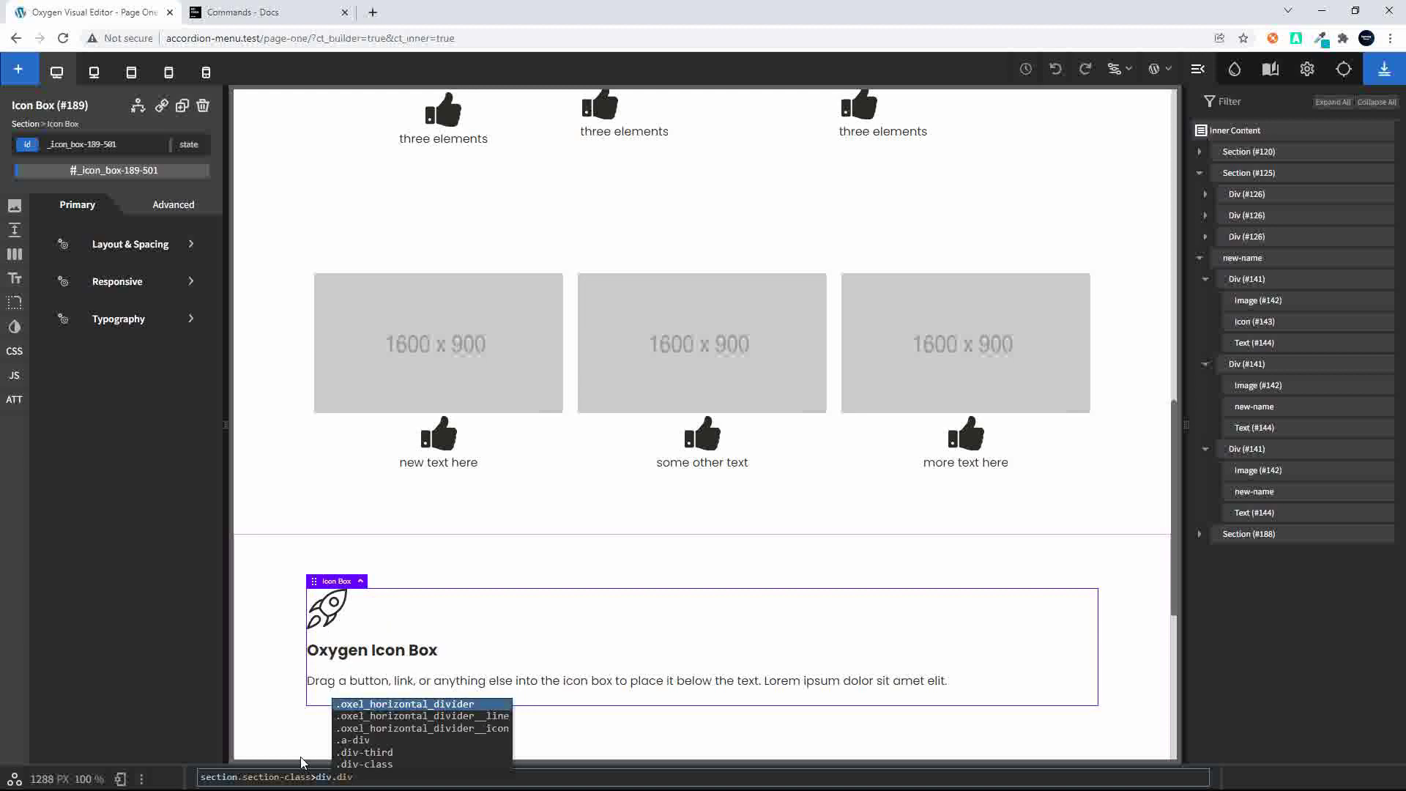
pyautogui.press('Down')
pyautogui.press('Down')
pyautogui.press('Down')
pyautogui.press('Down')
pyautogui.press('Down')
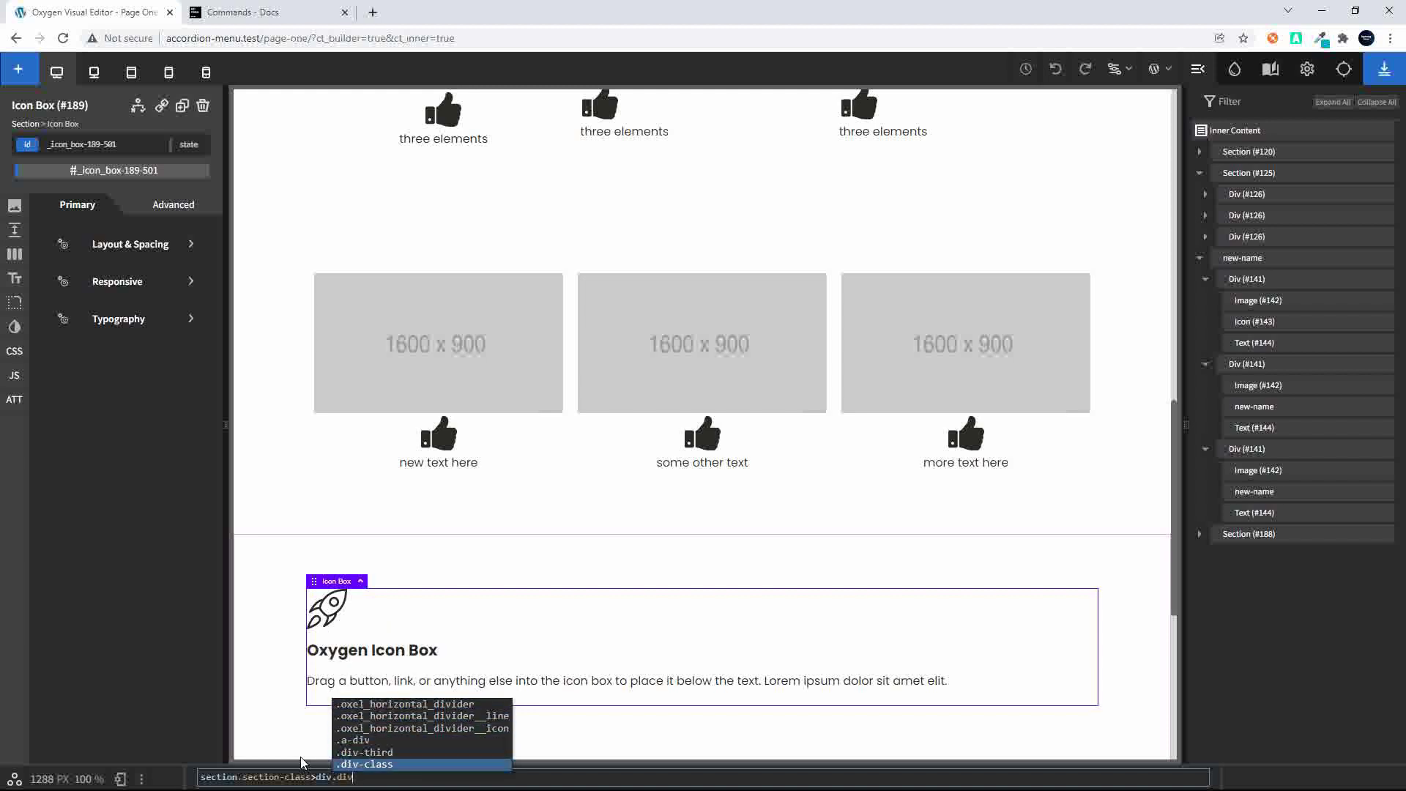
pyautogui.press('Return')
pyautogui.write('>')
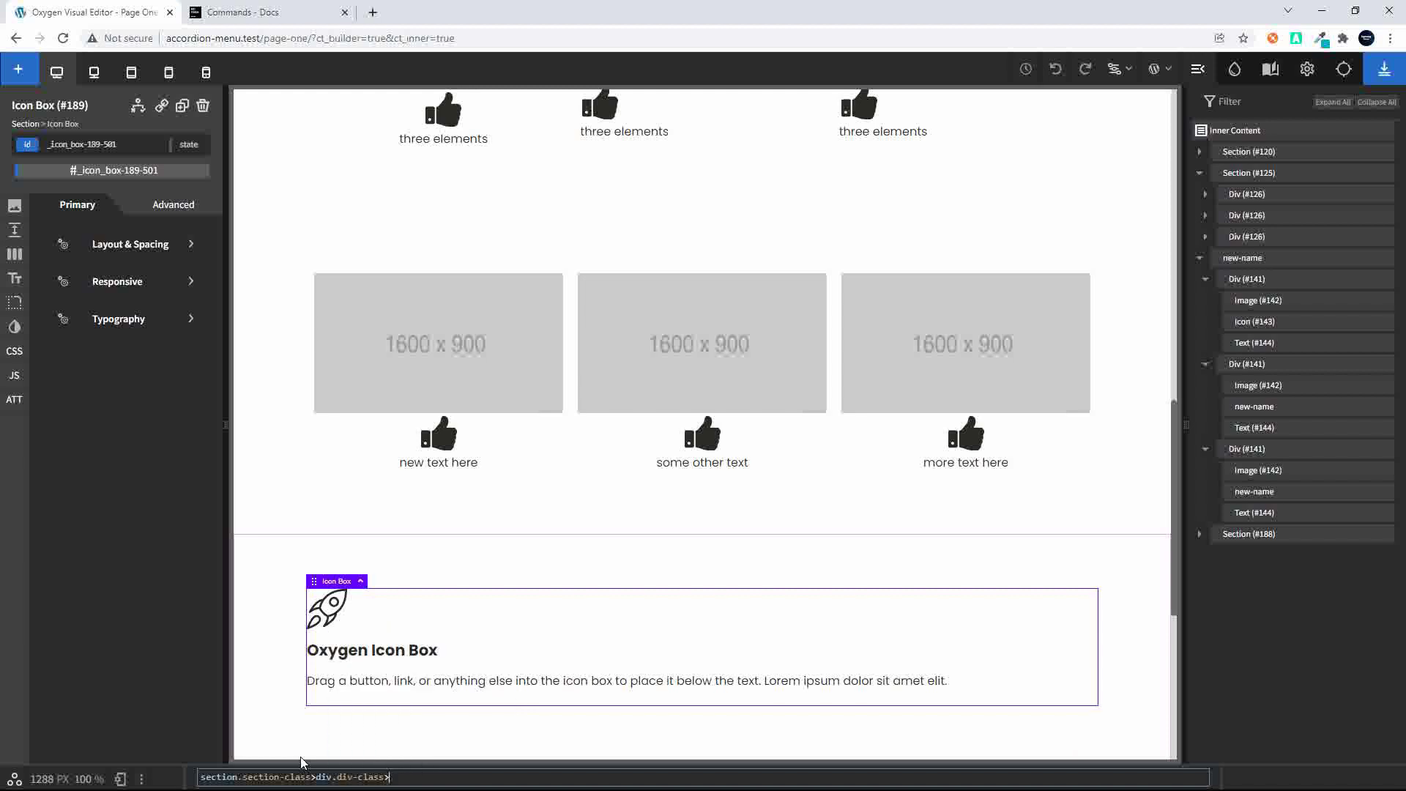
# Extend the command with ibox^1*3 to nest an icon box and multiply the div by three, and run it.
pyautogui.write('i')
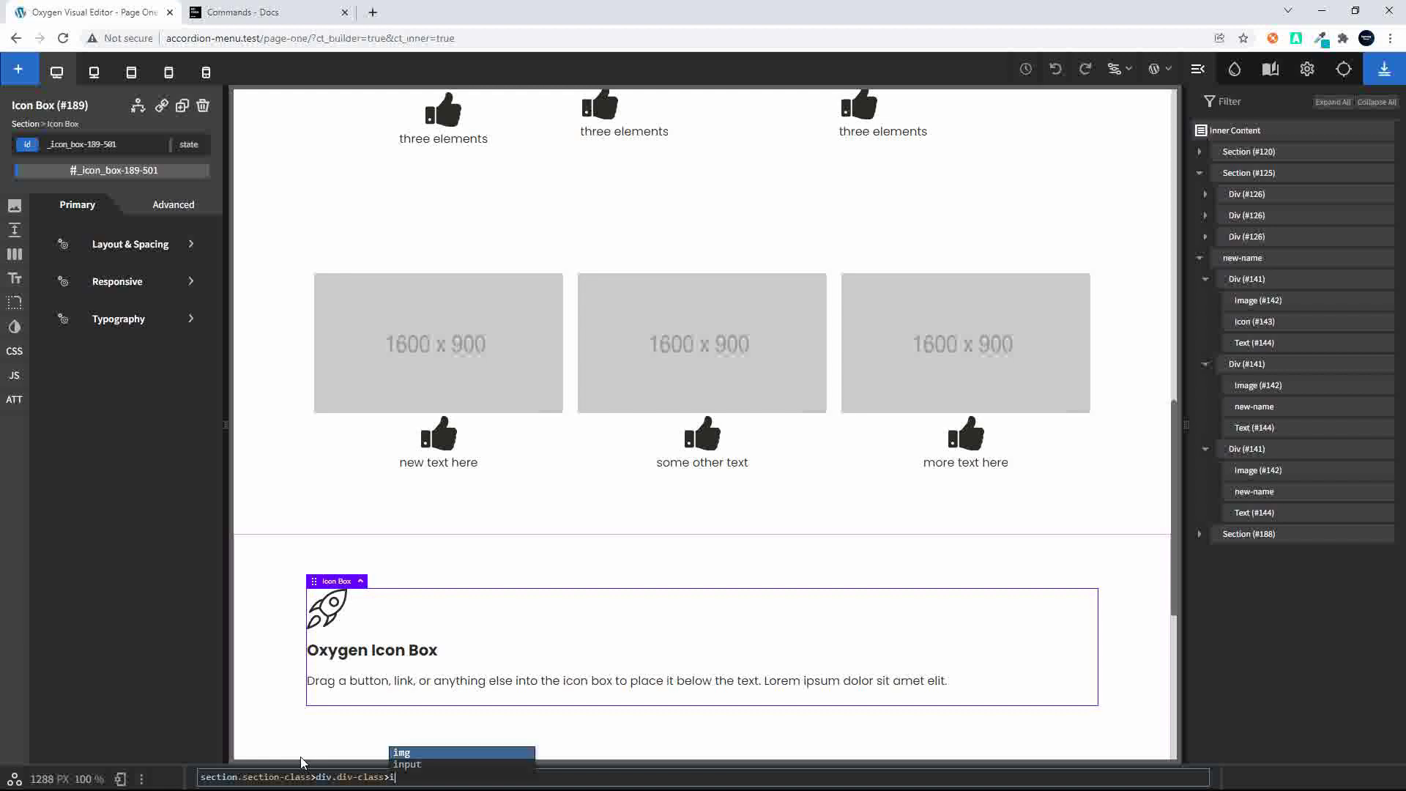
pyautogui.write('box^1*')
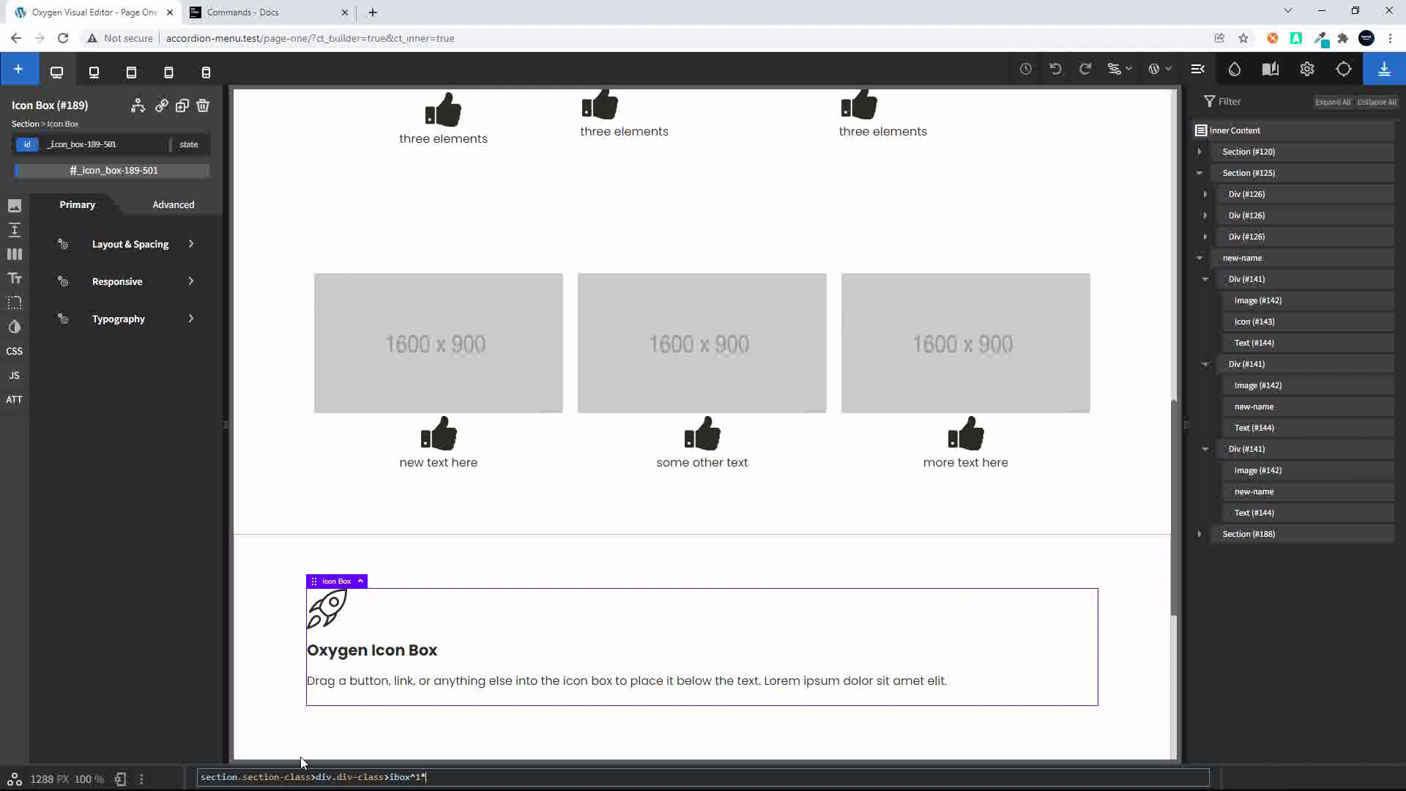
pyautogui.write('3')
pyautogui.press('Return')
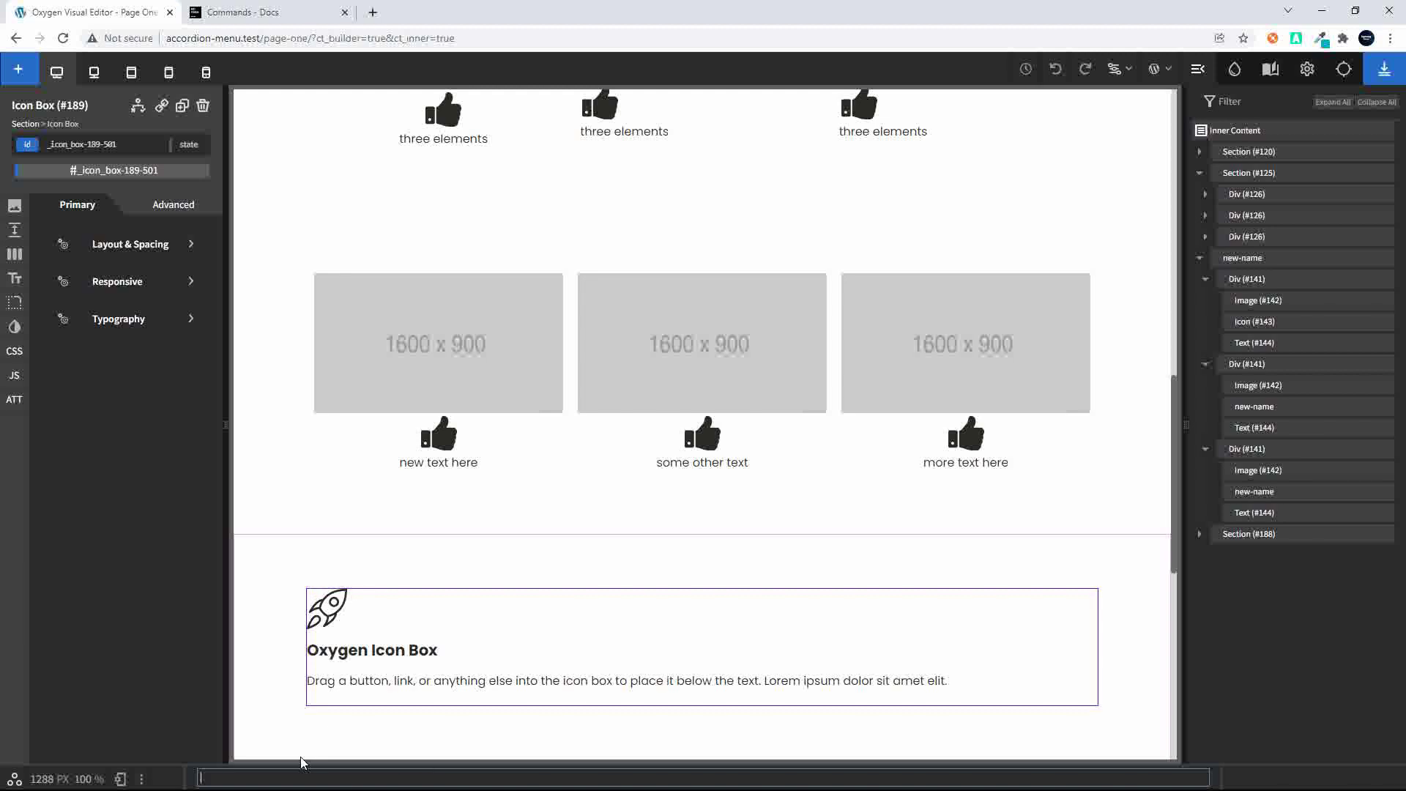
pyautogui.scroll(-4, 359, 485)
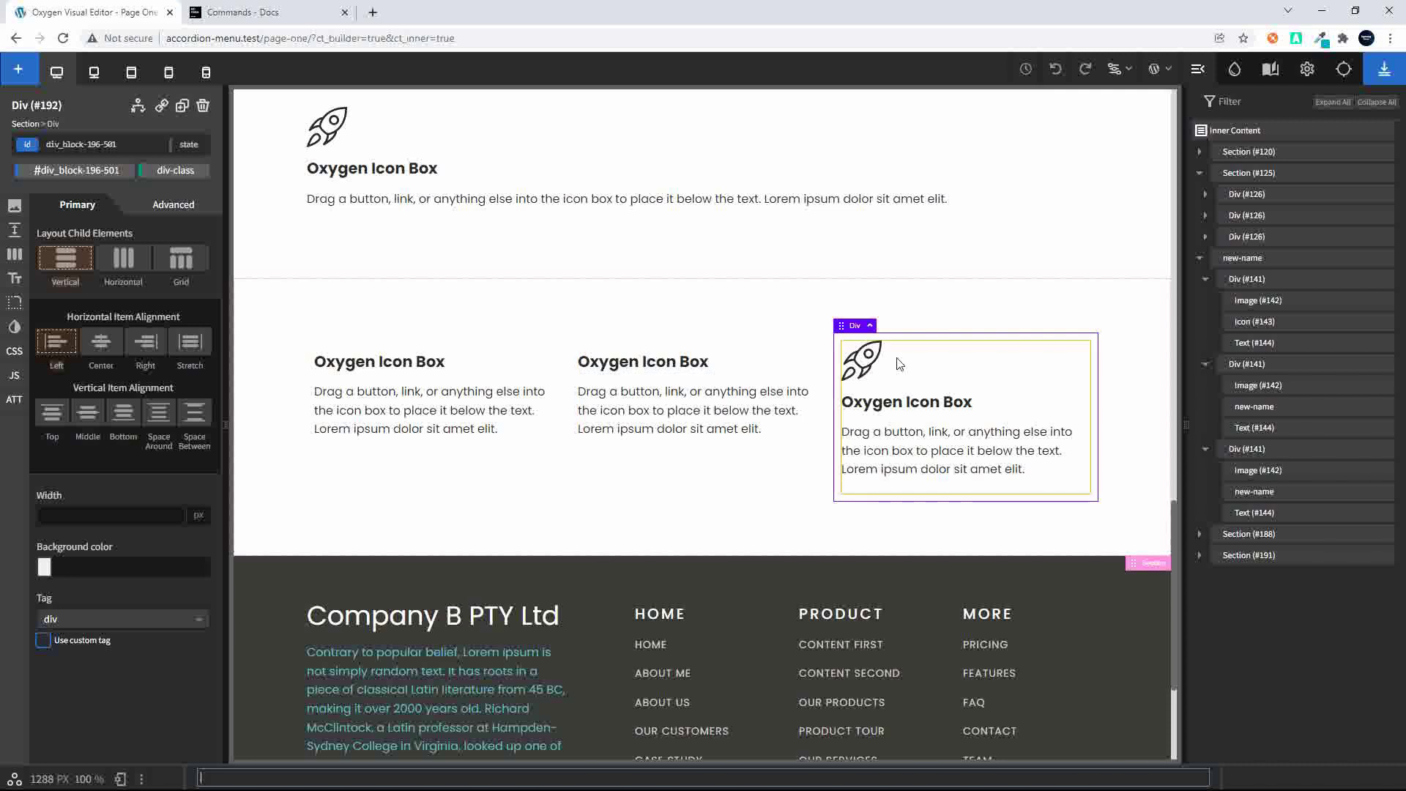
# Examine the structure of the three new divs, comparing the nested elements of their icon boxes.
pyautogui.click(862, 359)
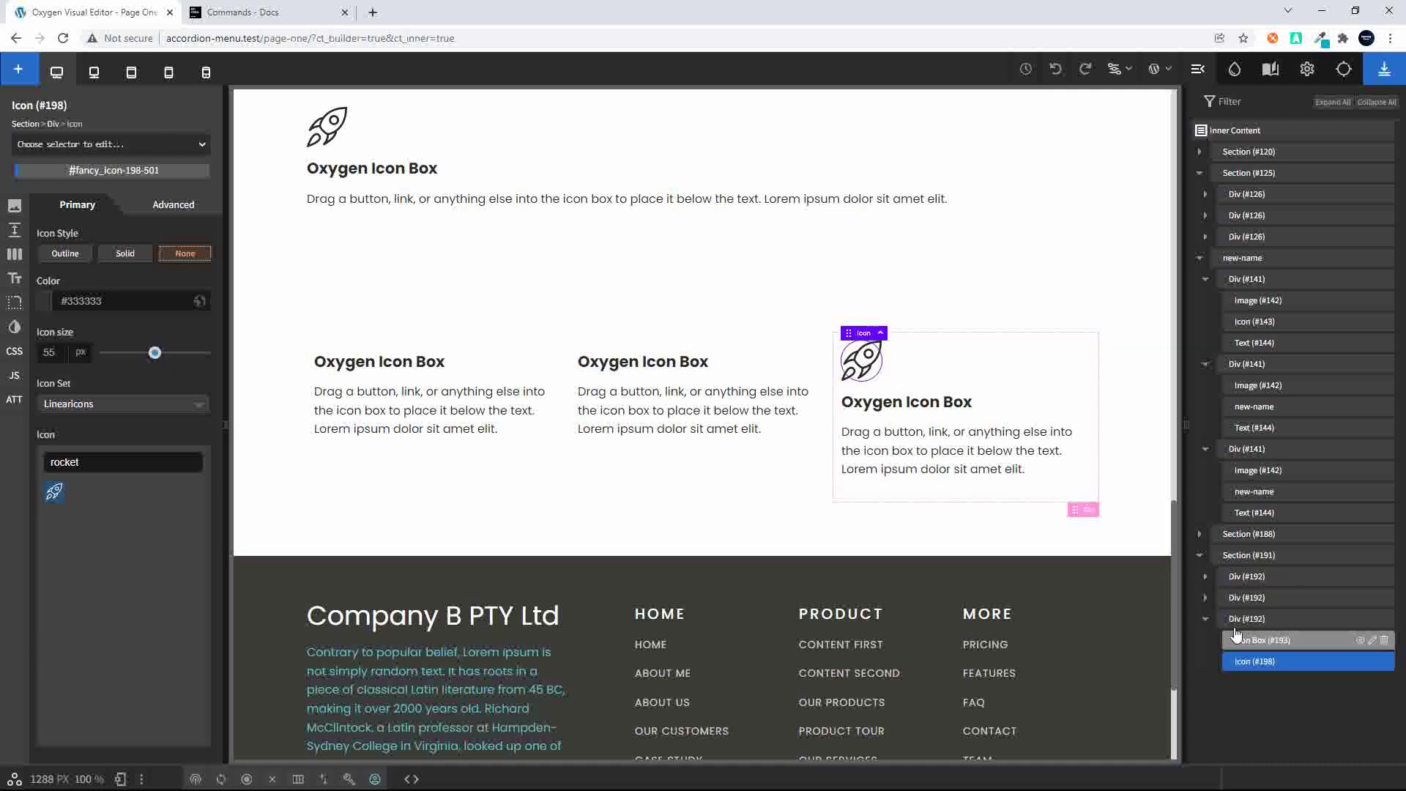
pyautogui.click(1206, 598)
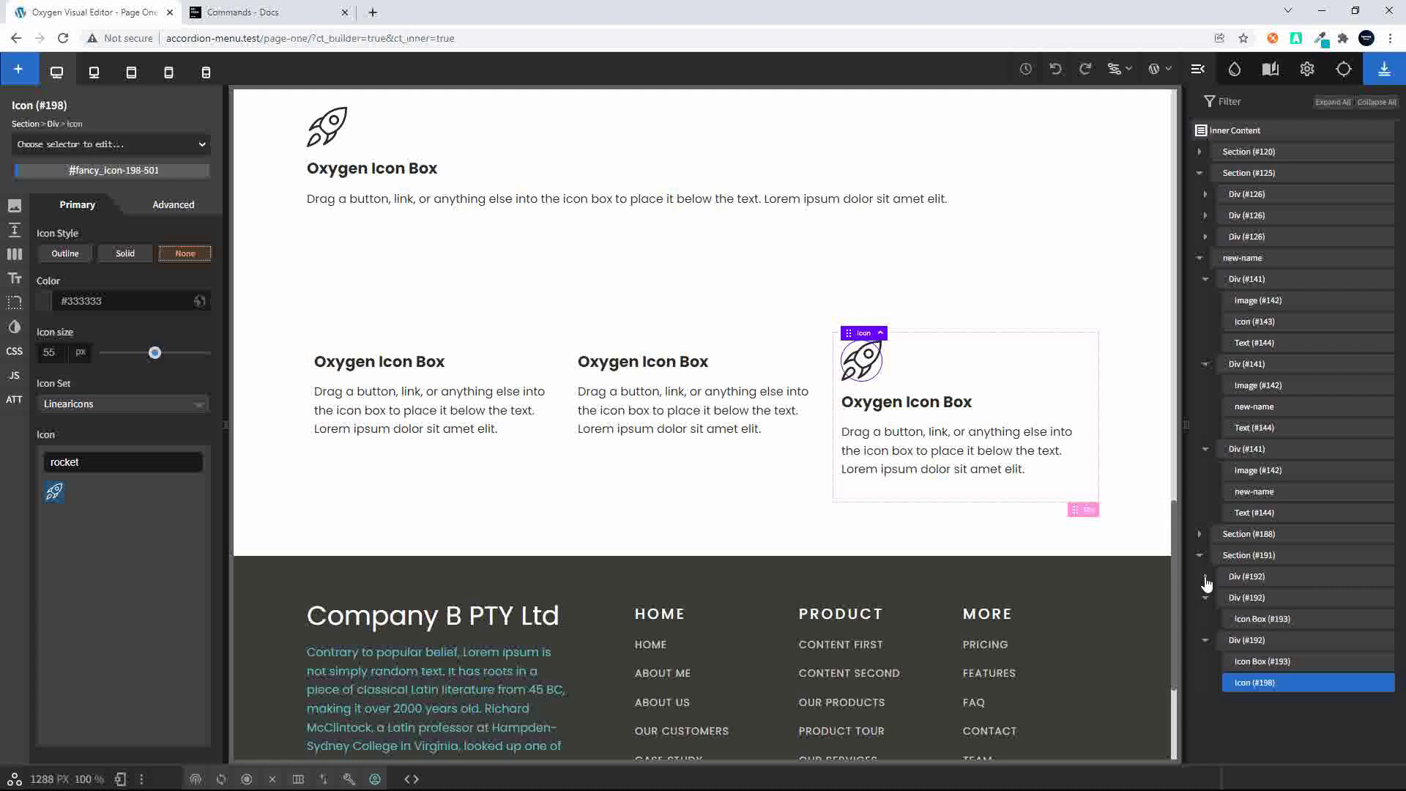
pyautogui.click(1205, 577)
pyautogui.click(1246, 584)
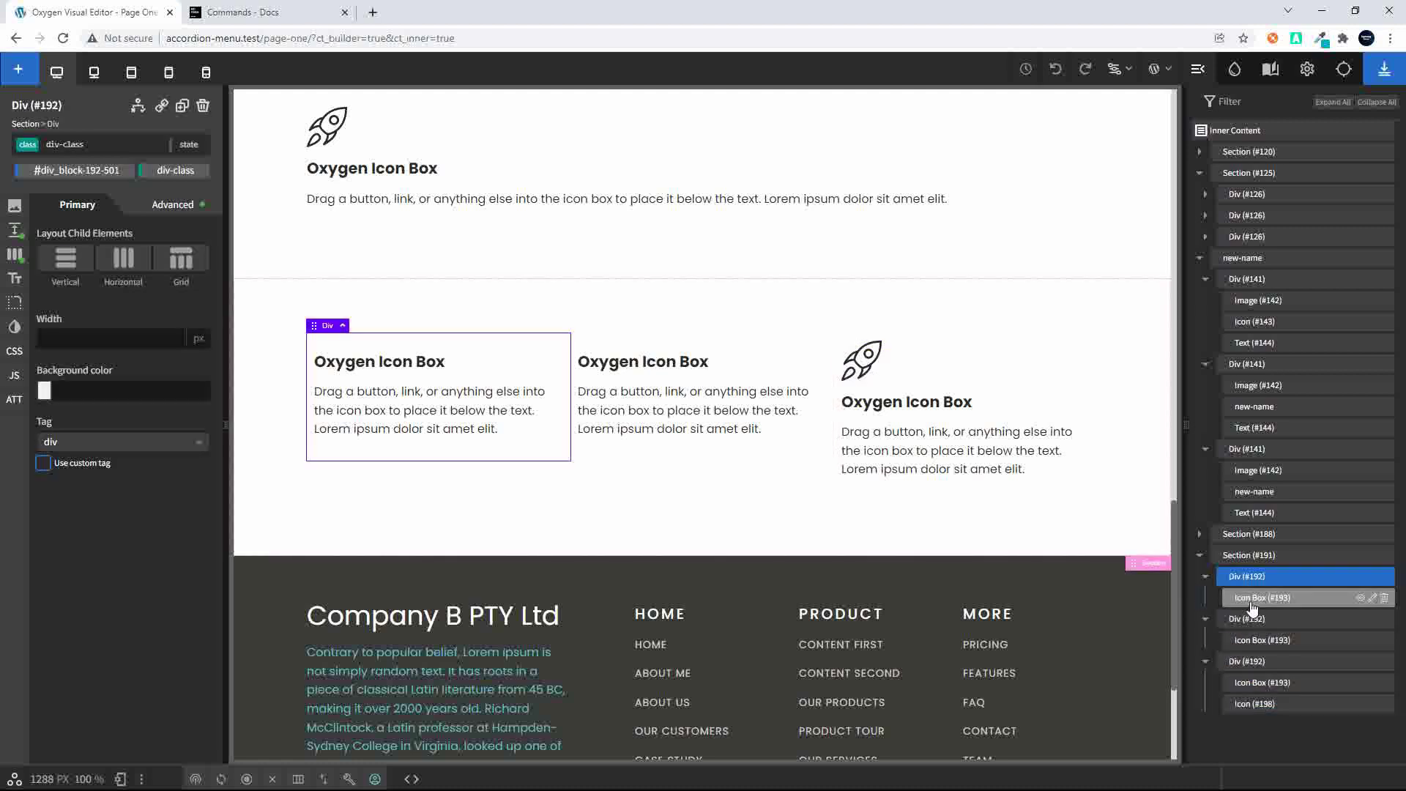
pyautogui.click(1252, 600)
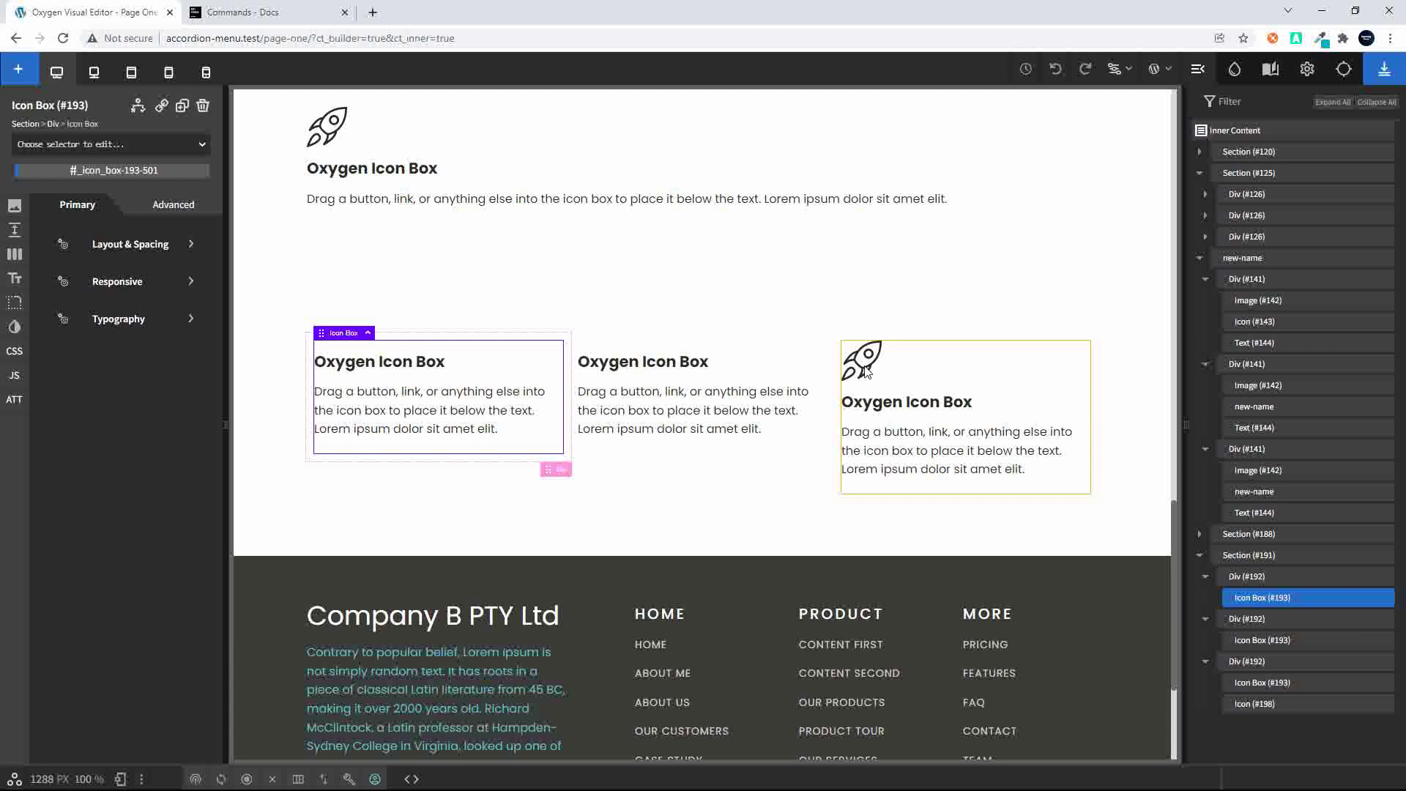
pyautogui.click(776, 349)
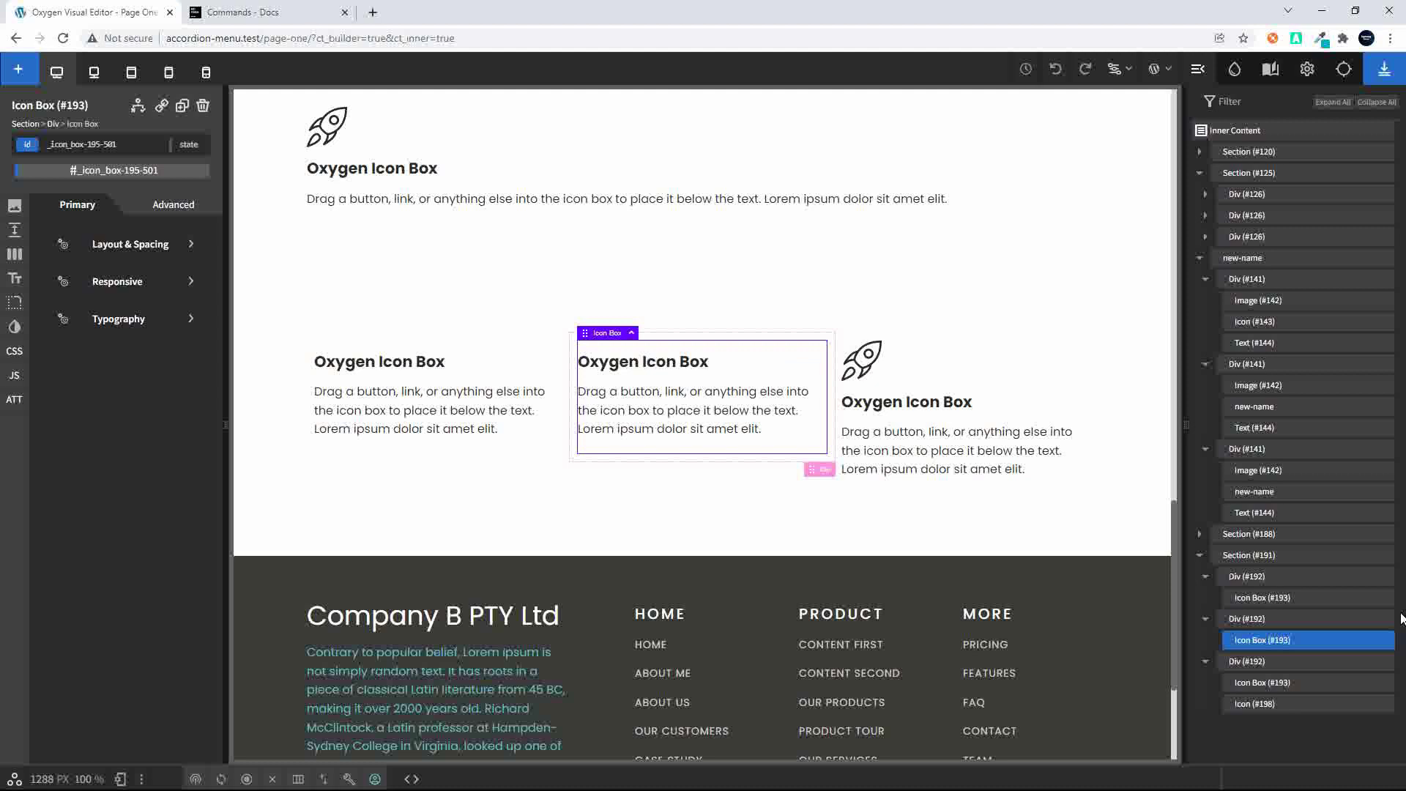
pyautogui.click(1257, 704)
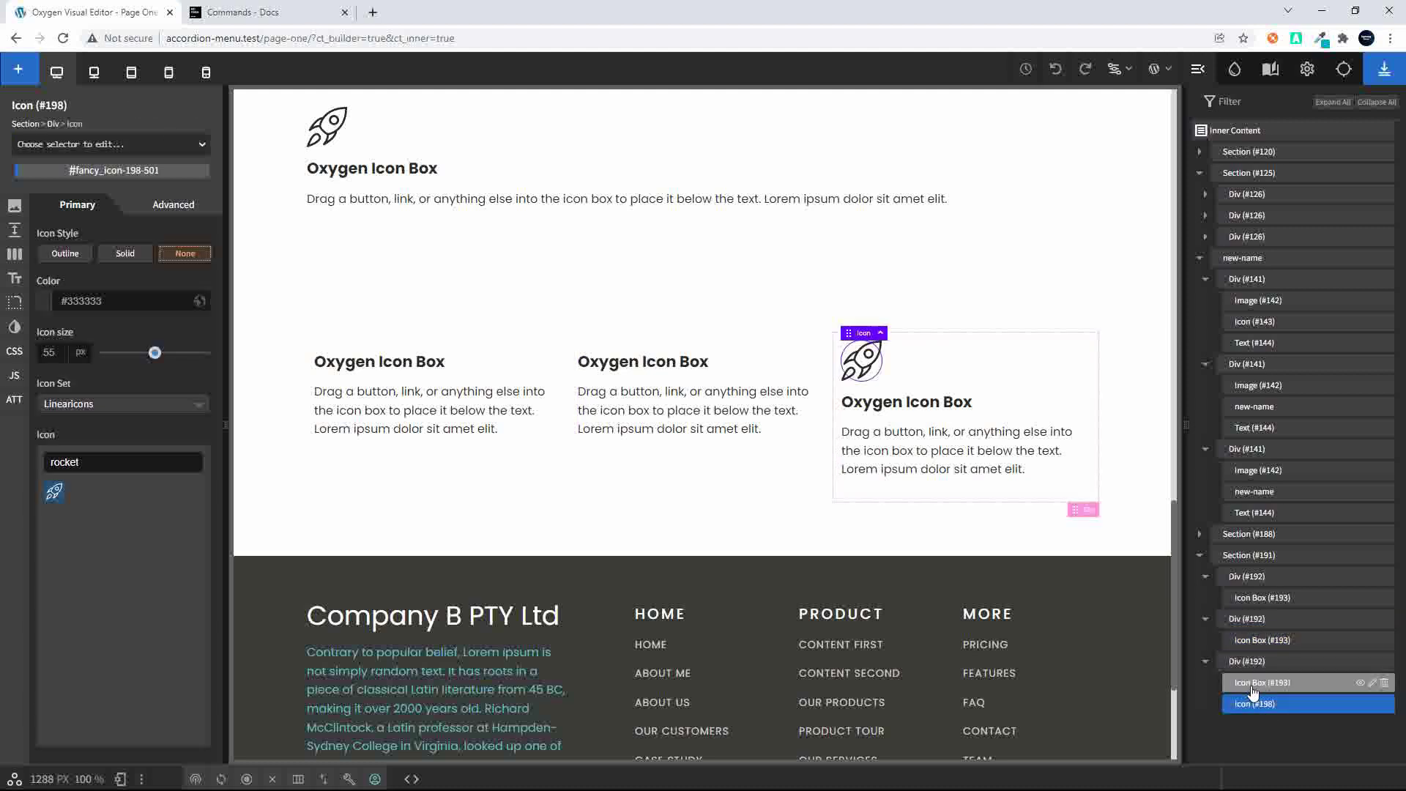
pyautogui.click(1253, 690)
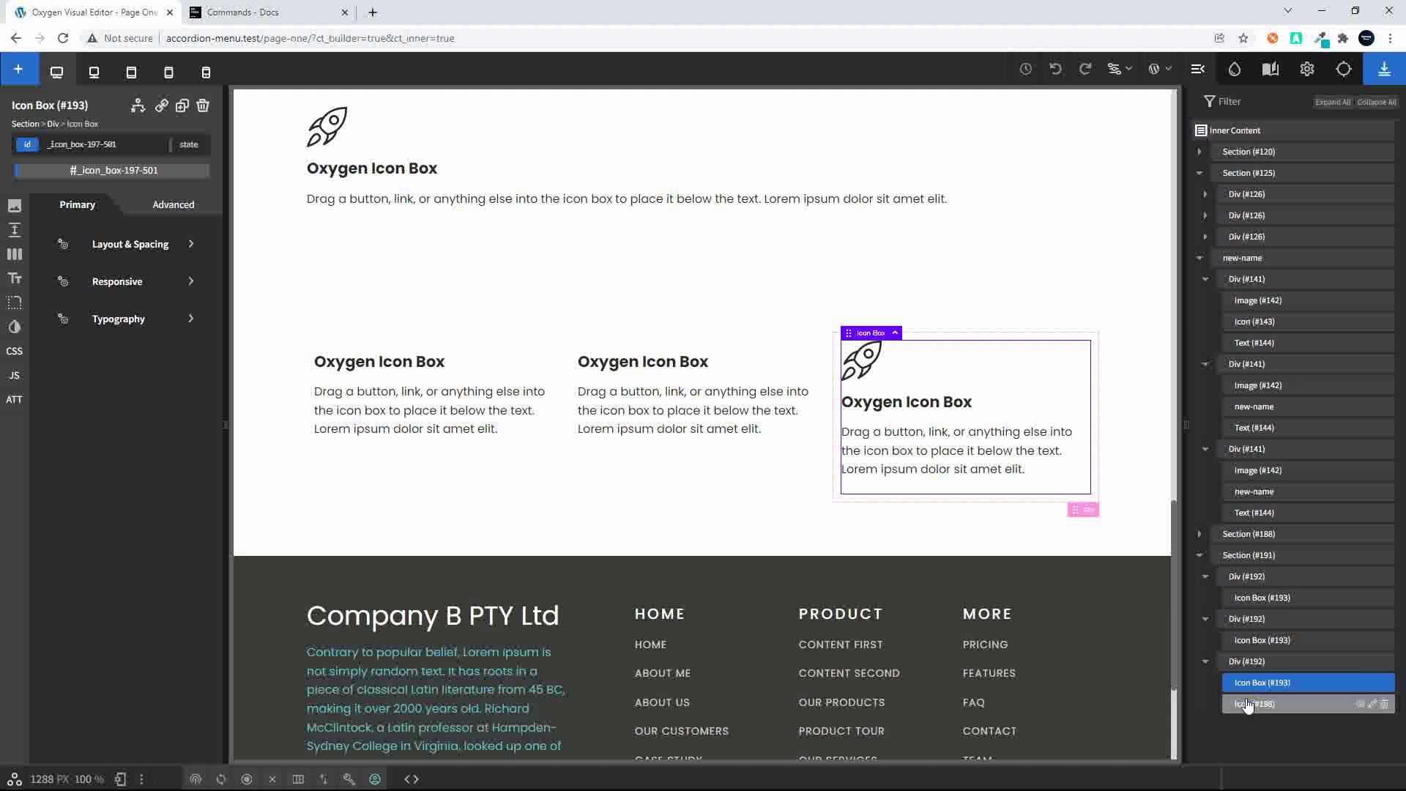
# Delete the icon box in the new section's first div and add a fresh one there by command.
pyautogui.click(1256, 601)
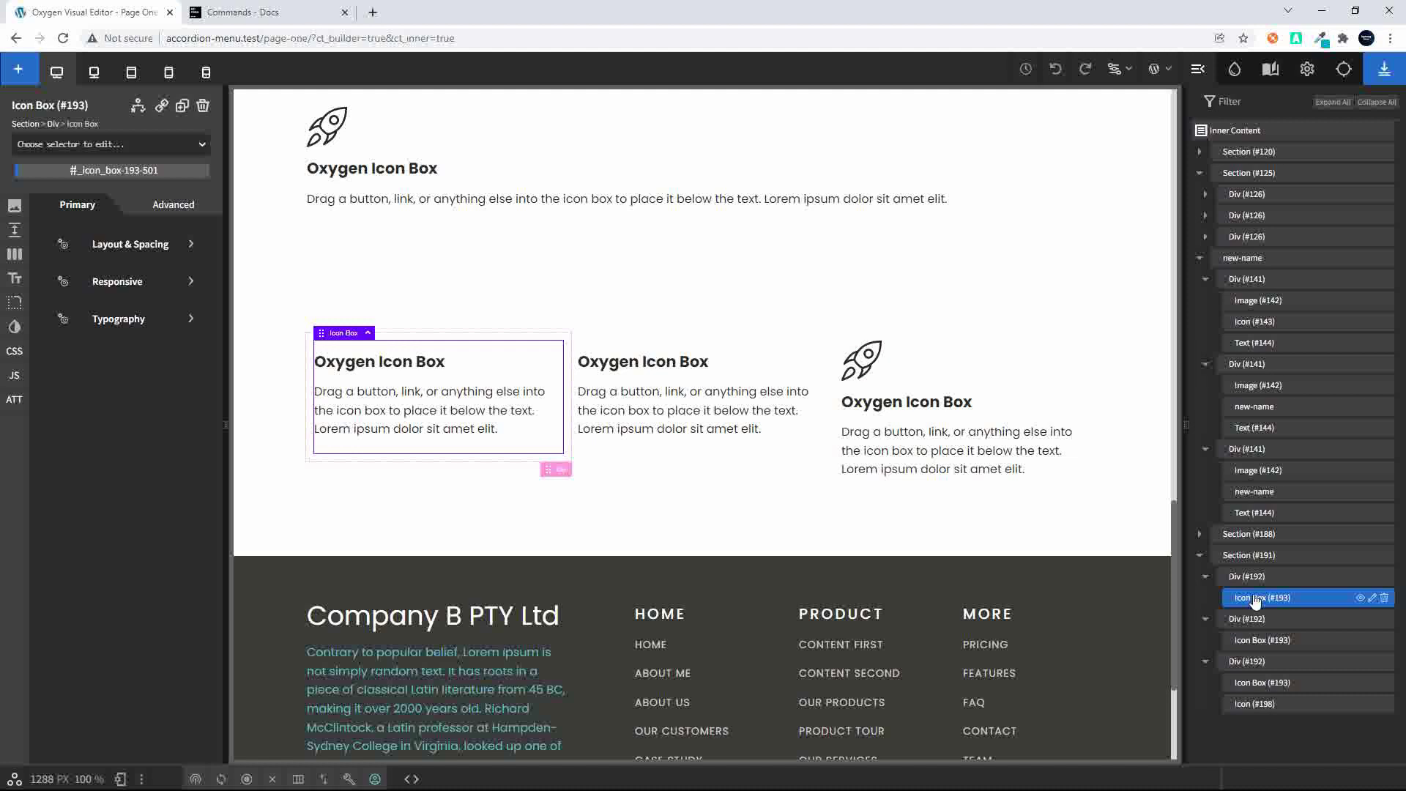
pyautogui.click(1383, 599)
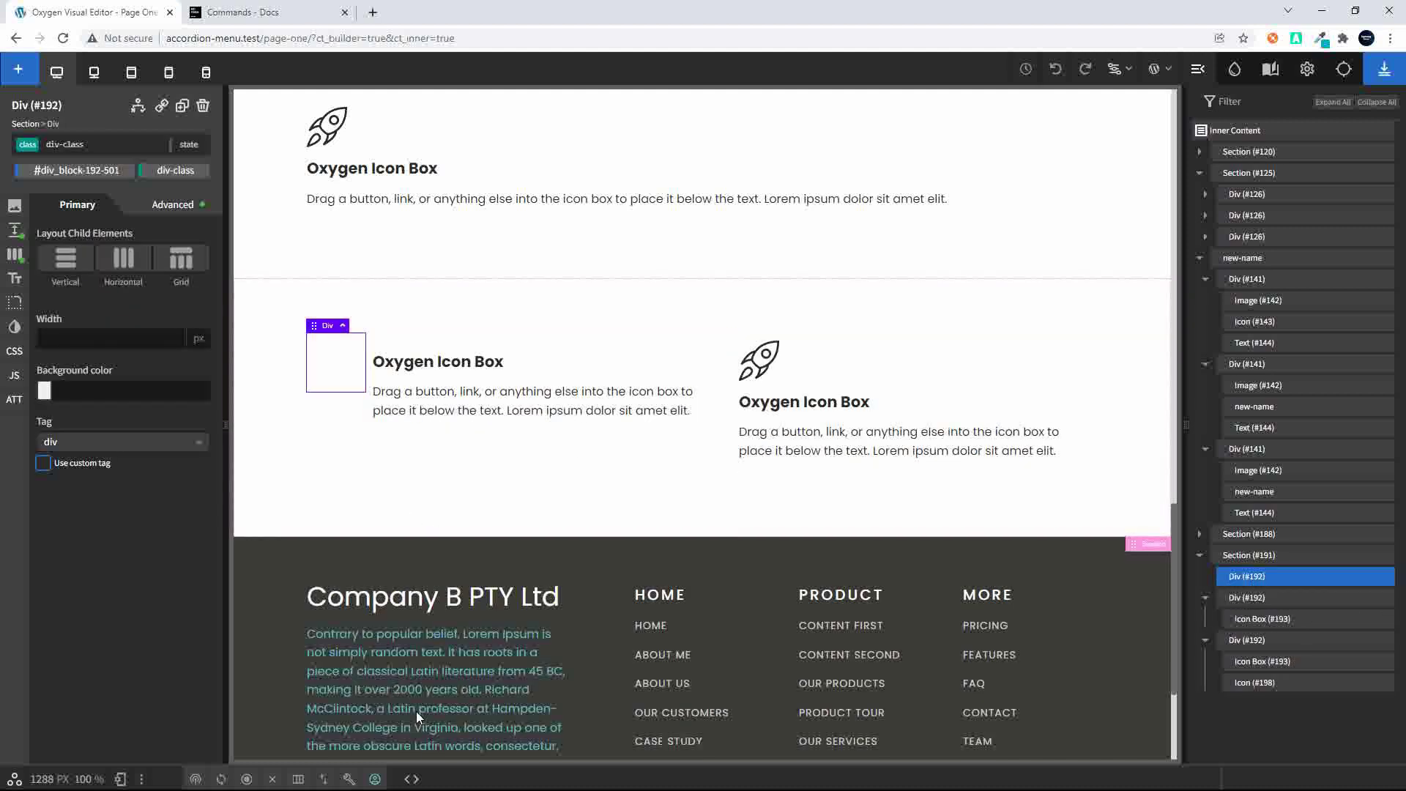
pyautogui.hotkey('ctrl', 'space')
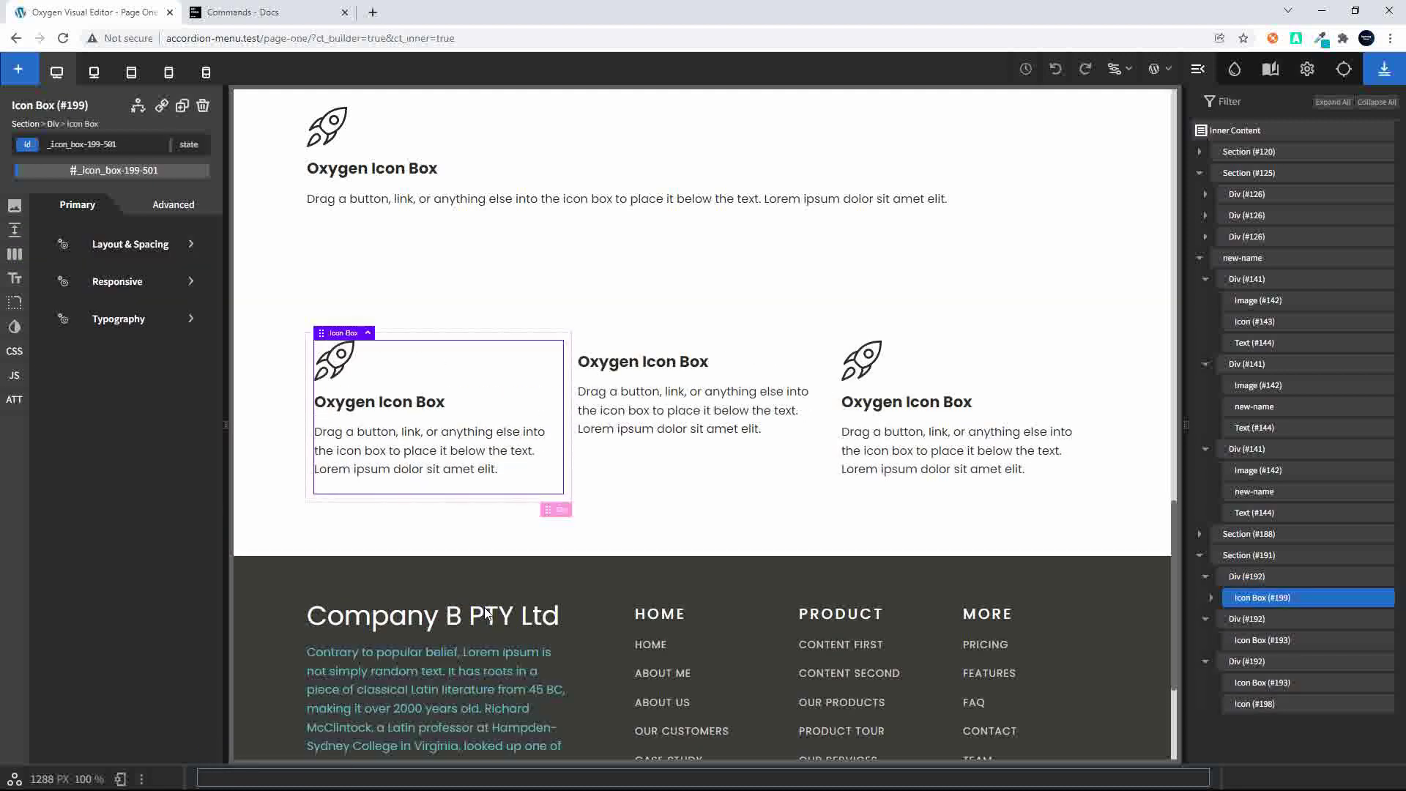
# Replace the icon box in the new section's second div with a fresh one by running ibox, and expand its structure.
pyautogui.click(652, 383)
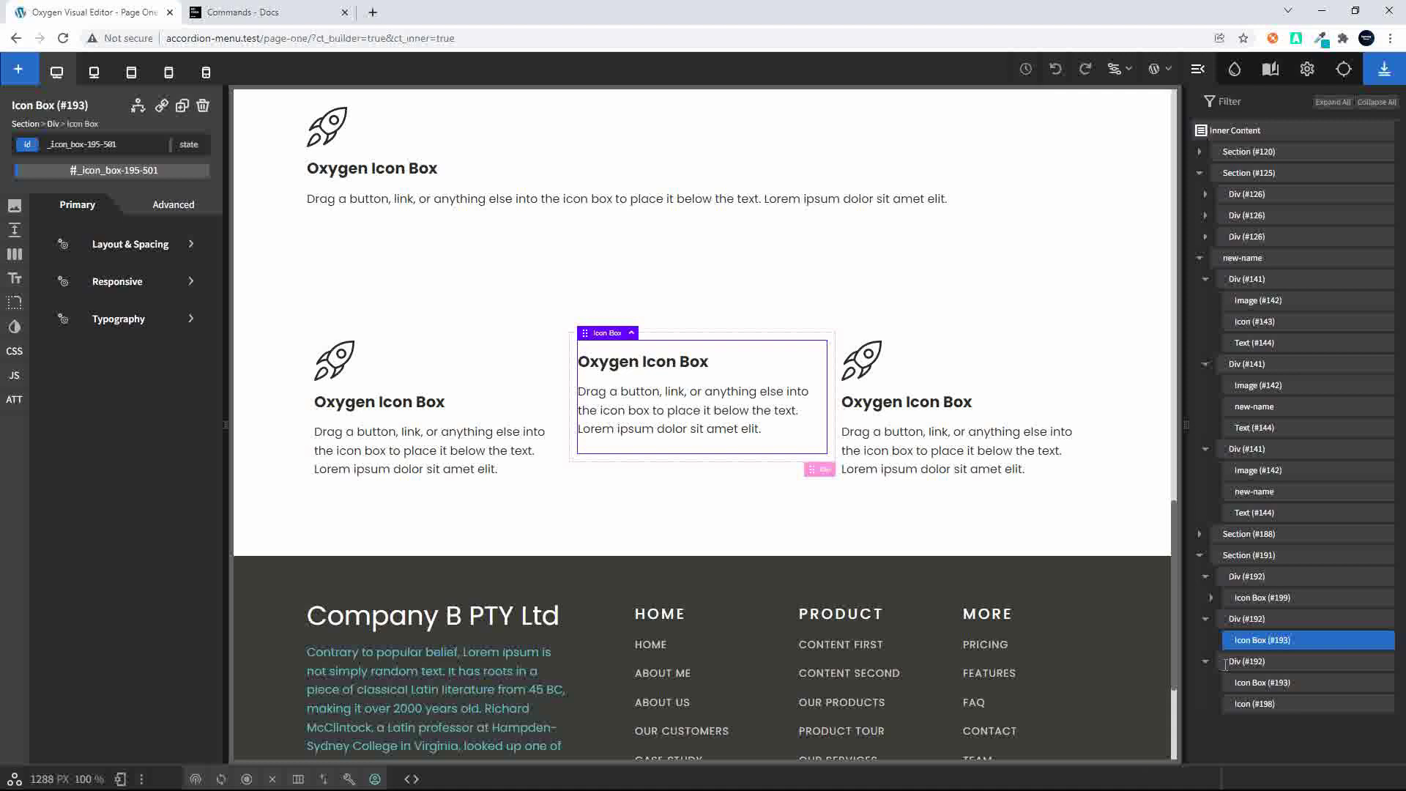
pyautogui.click(1384, 641)
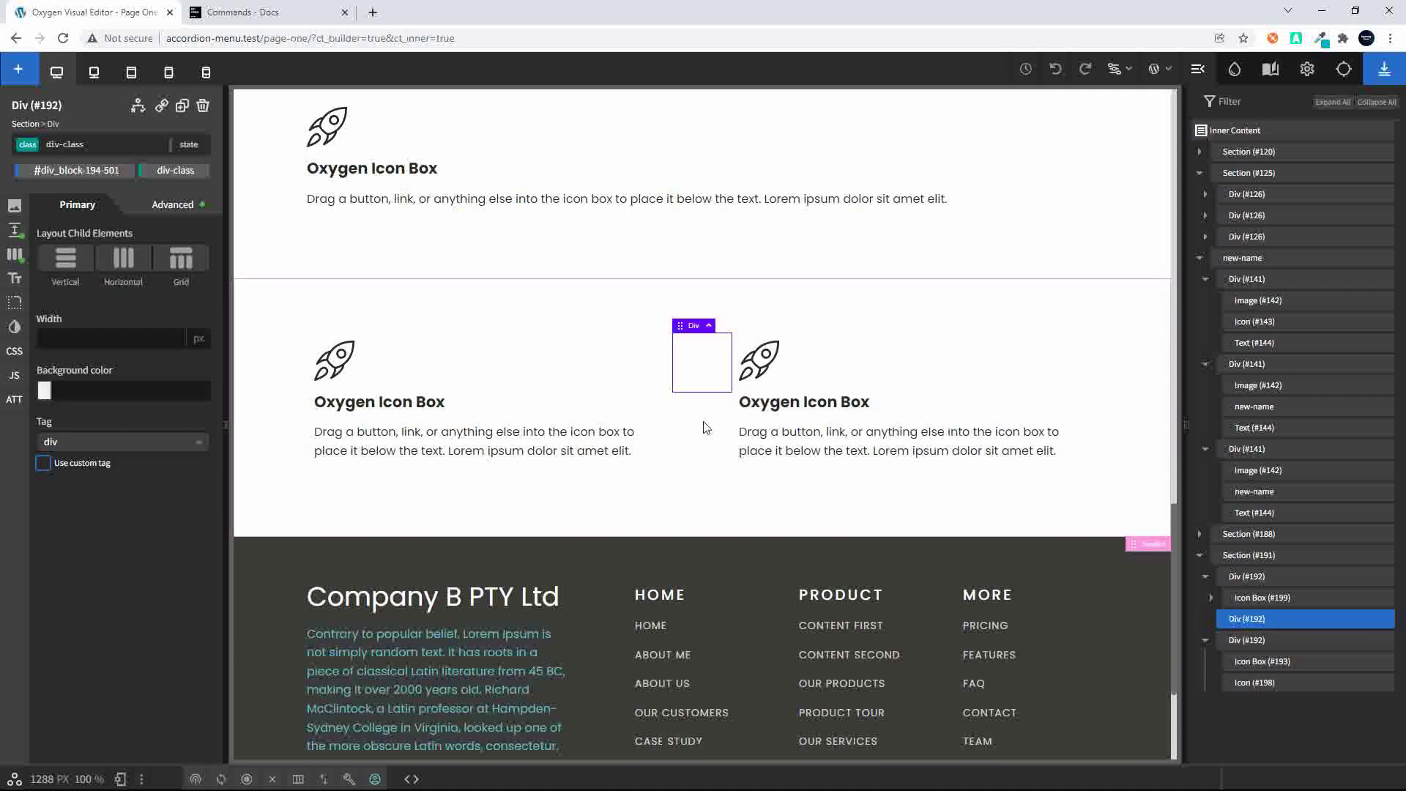
pyautogui.hotkey('ctrl', 'k')
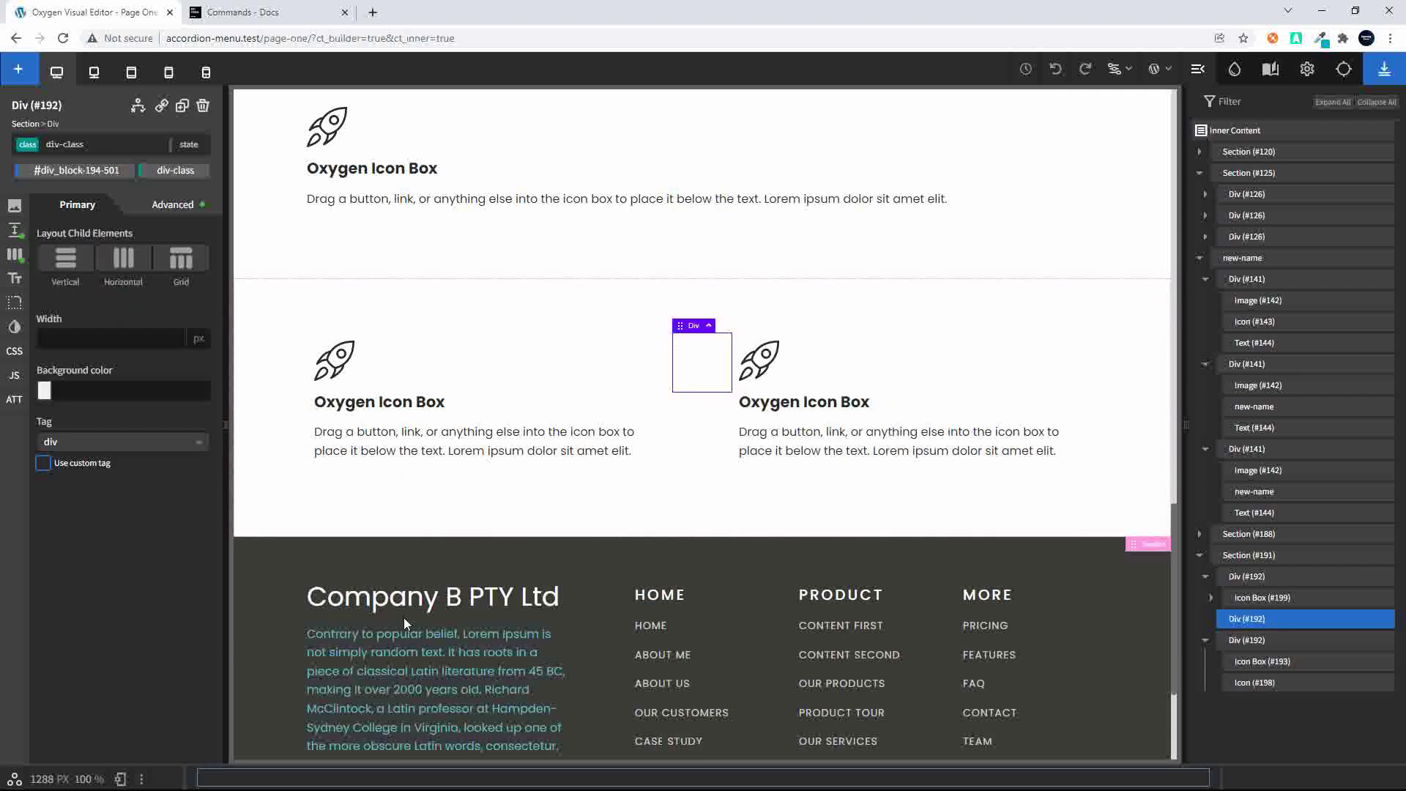
pyautogui.write('ibox')
pyautogui.press('Return')
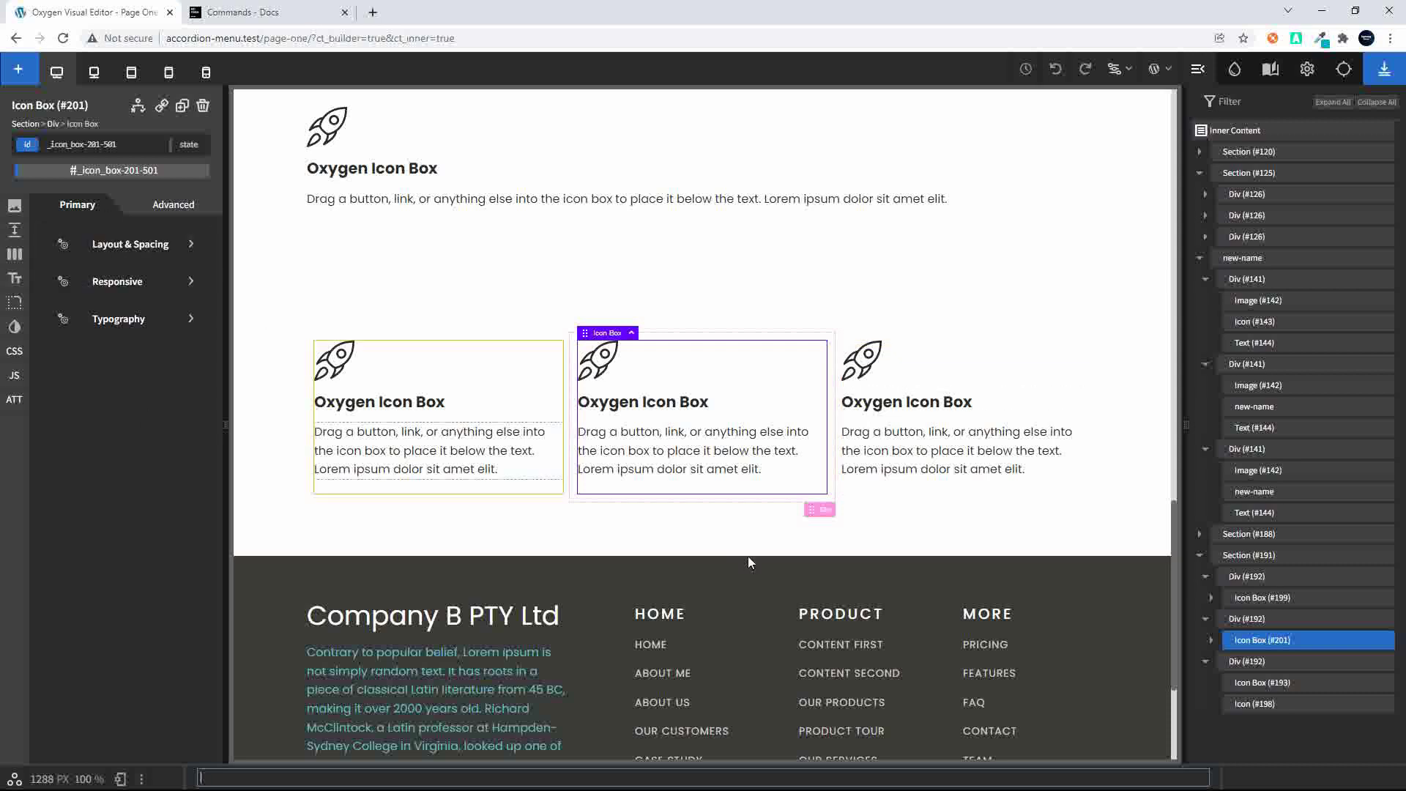
pyautogui.scroll(1, 749, 562)
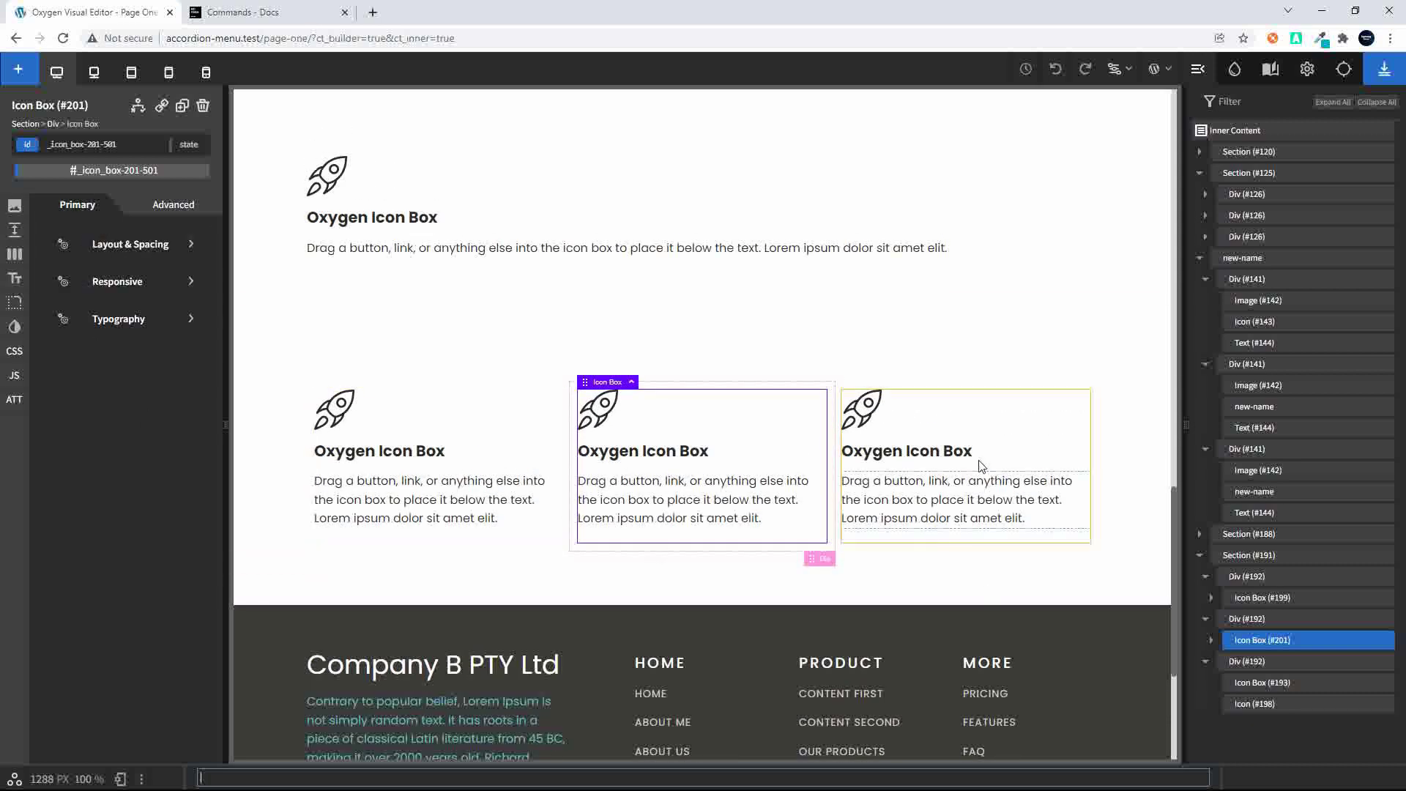
pyautogui.click(1211, 641)
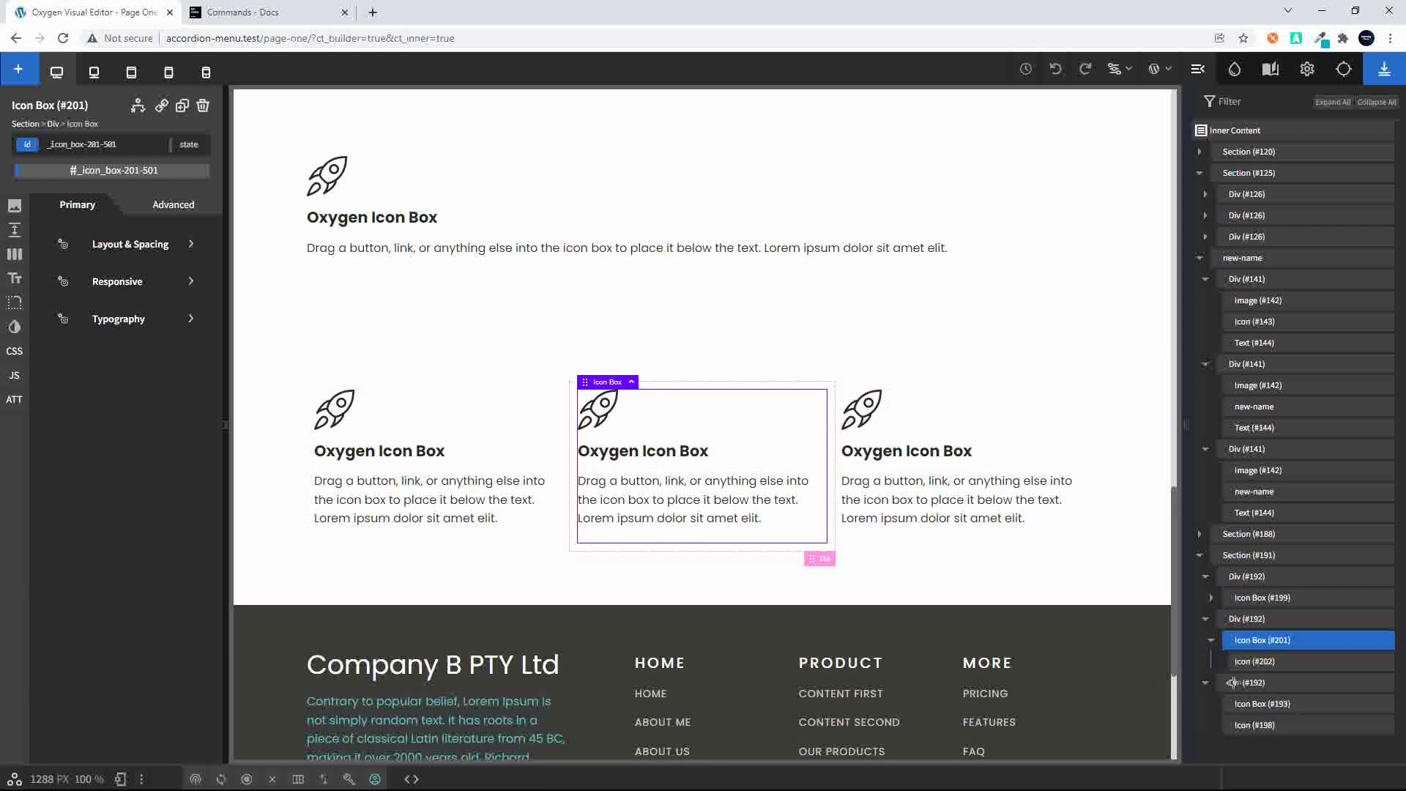
# Delete the icon box in the new section's third div, then remove that div with its leftover icon.
pyautogui.moveTo(1247, 712); pyautogui.dragTo(1240, 698)
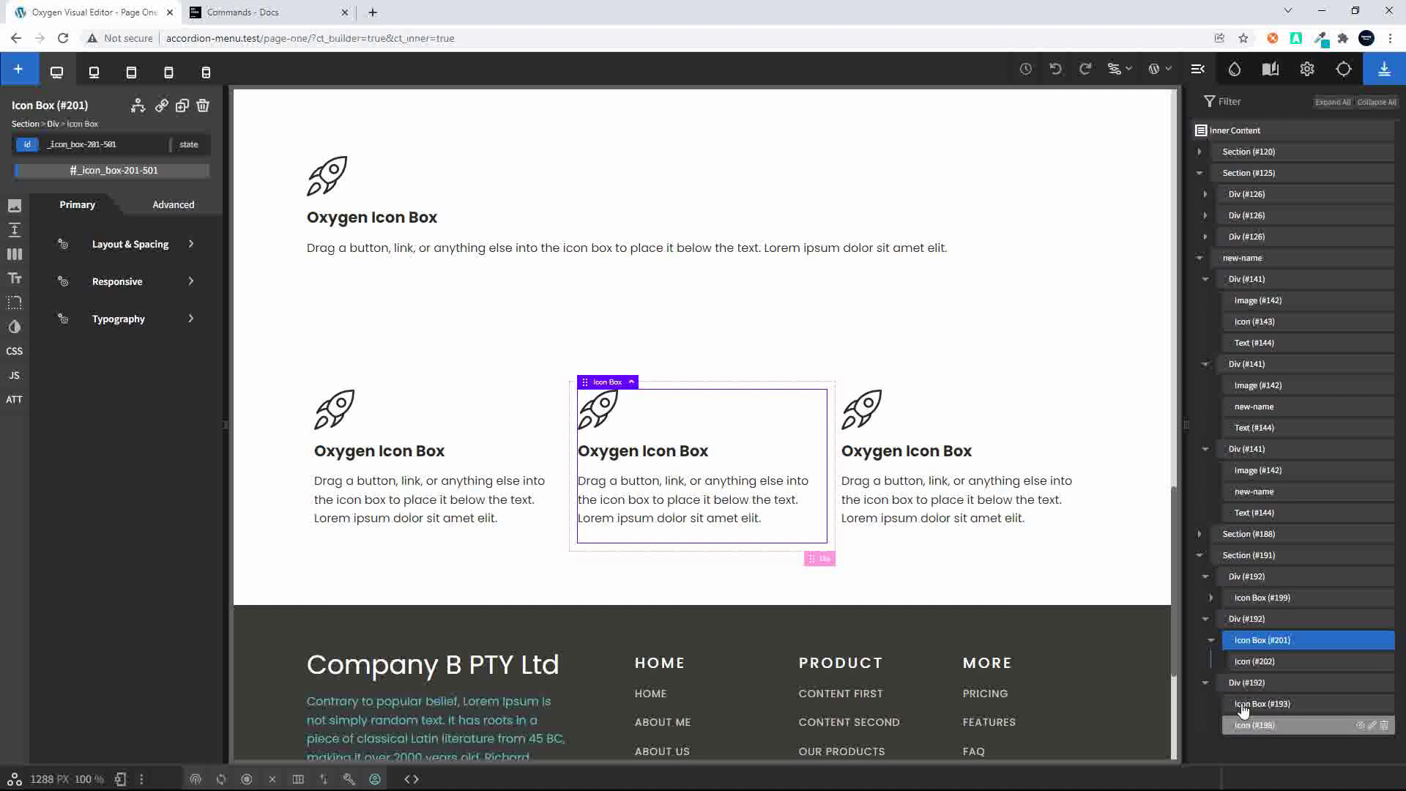
pyautogui.click(1250, 703)
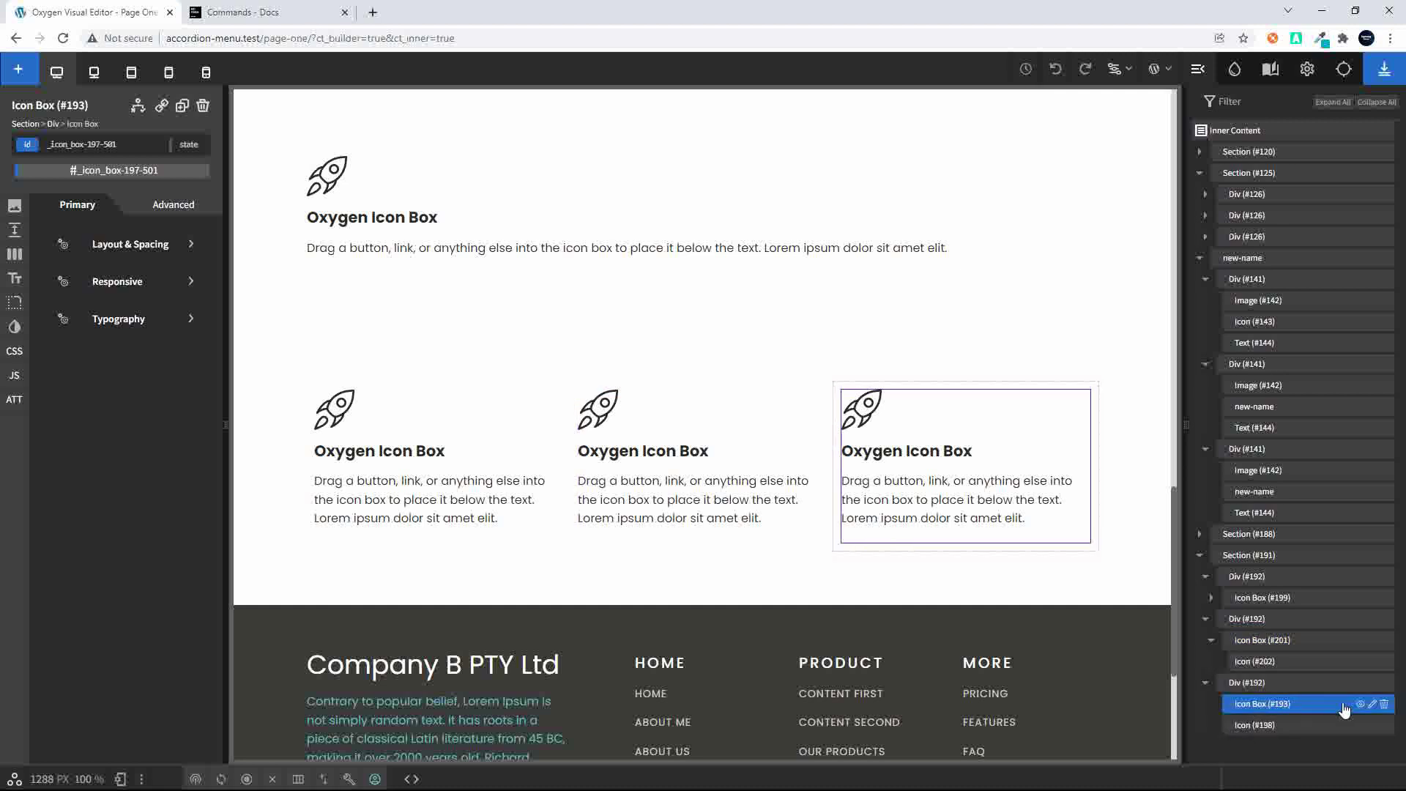
pyautogui.click(1385, 704)
pyautogui.click(1383, 710)
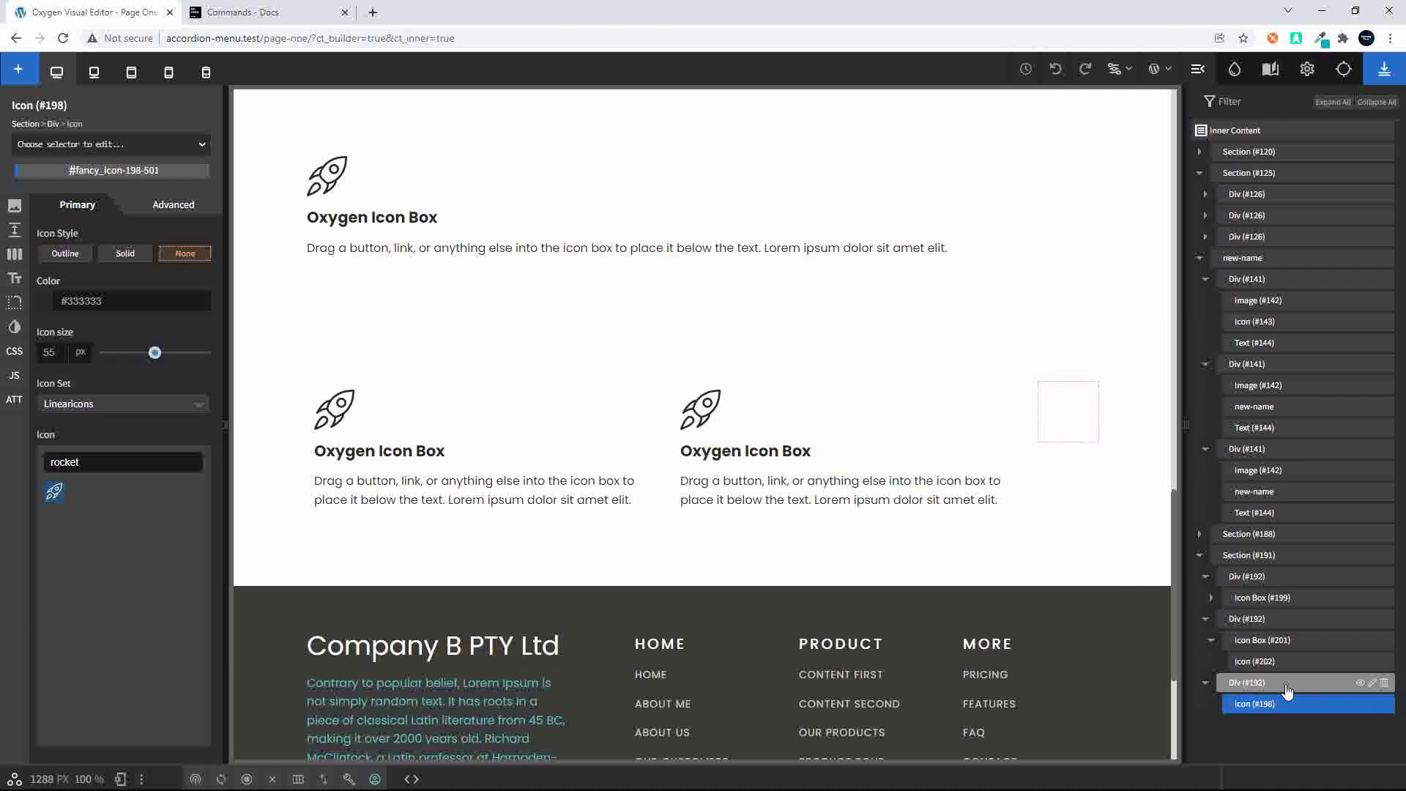
pyautogui.click(1246, 683)
pyautogui.click(1384, 683)
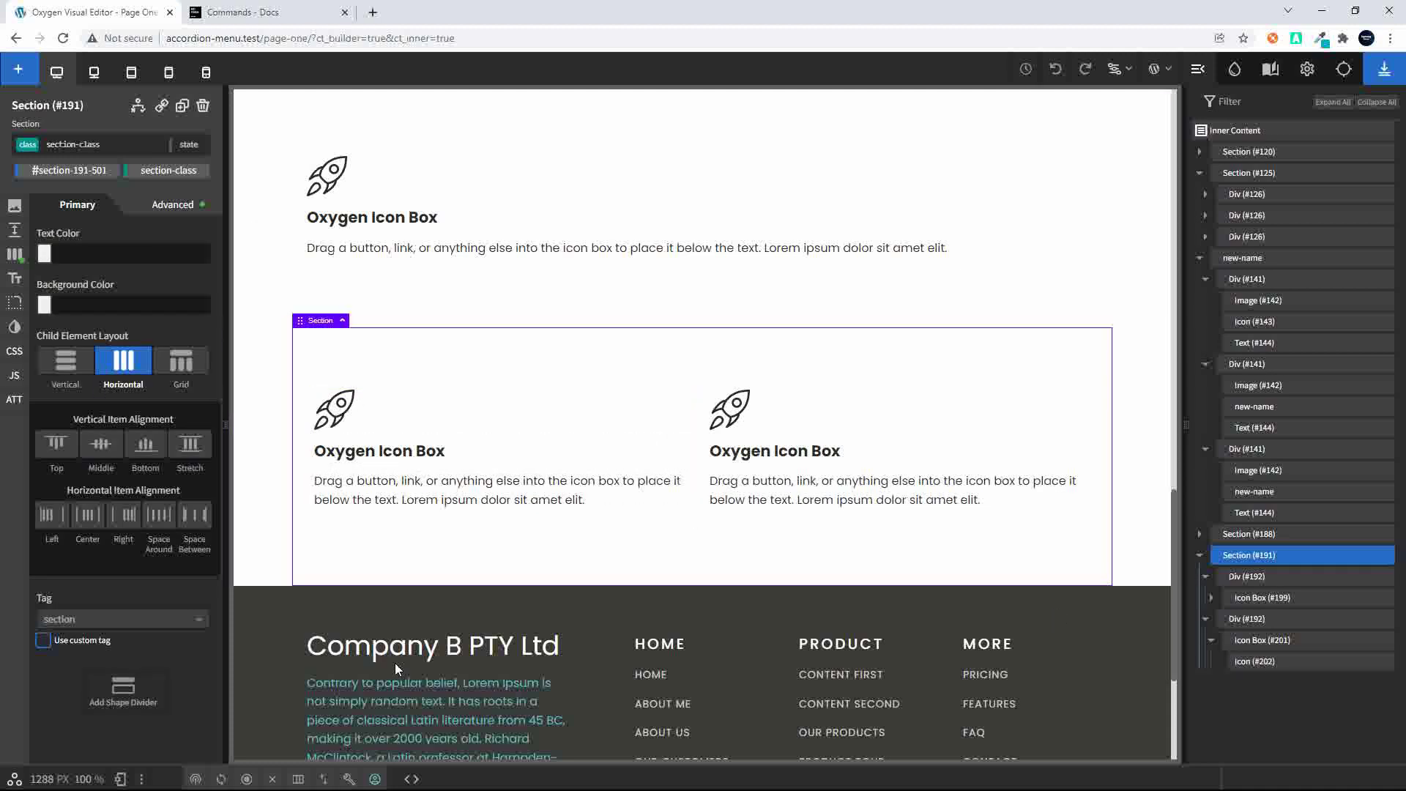
# Run div.div-class>ibox on the section to add a third div with a nested icon box, and expand the div.
pyautogui.hotkey('ctrl', 'k')
pyautogui.write('div')
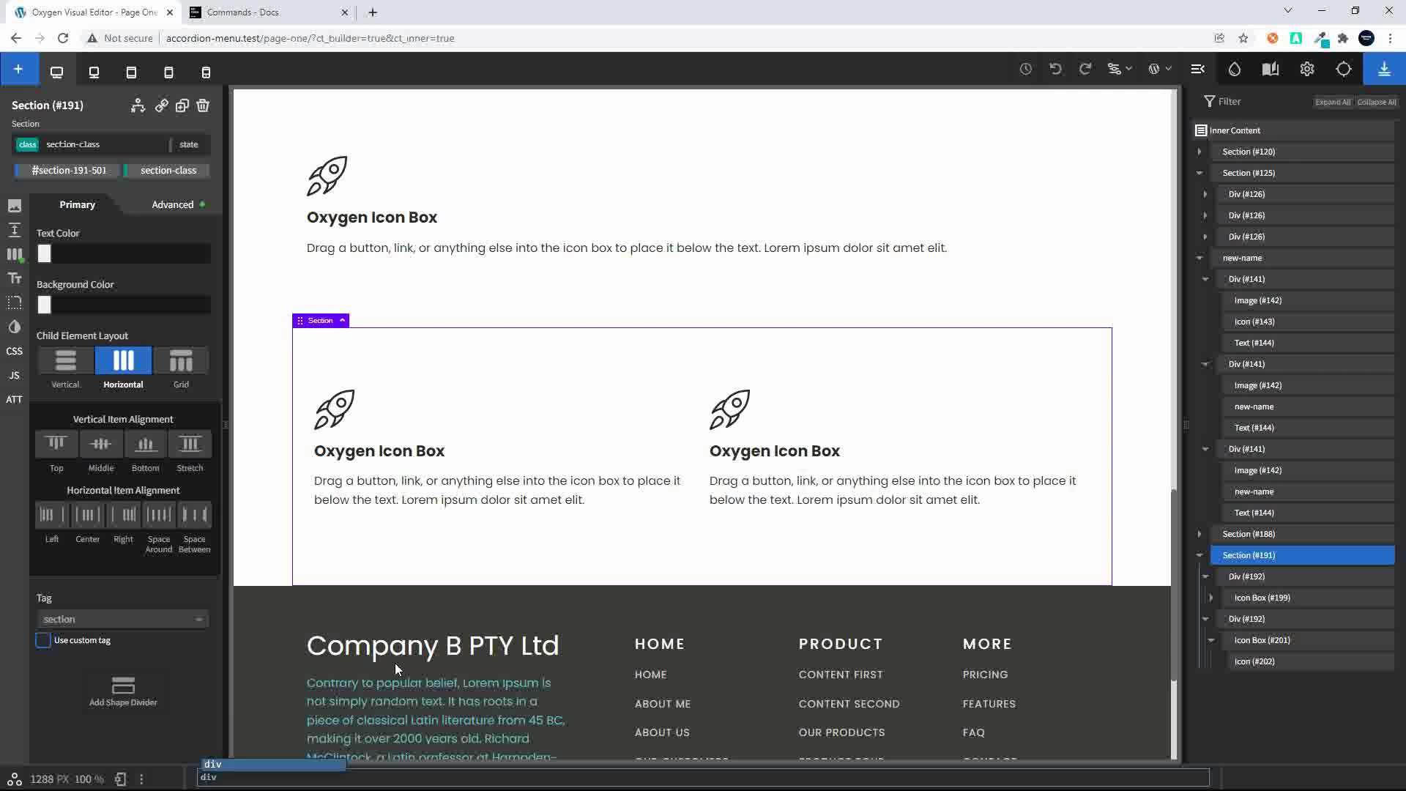
pyautogui.write('.div')
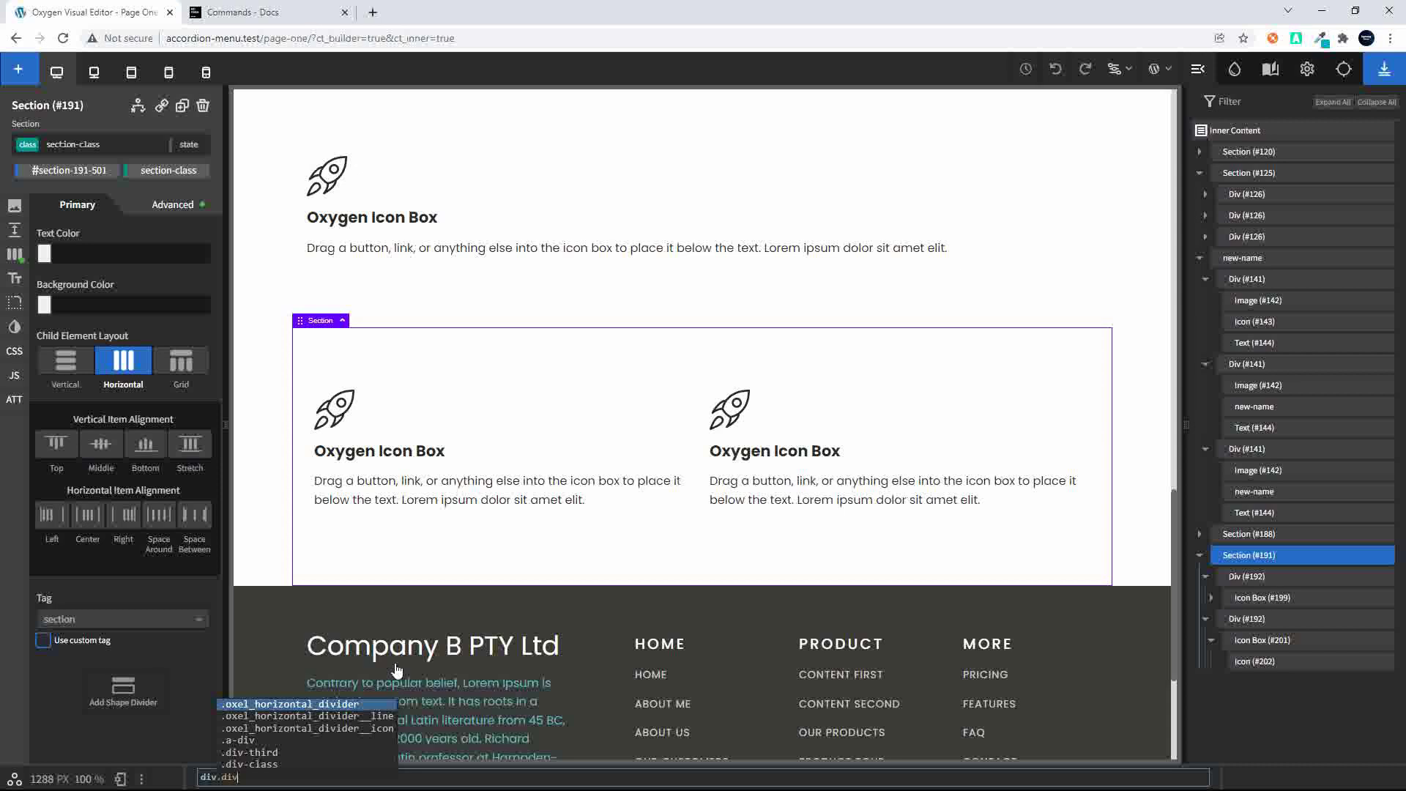
pyautogui.write('-')
pyautogui.press('Down')
pyautogui.press('Return')
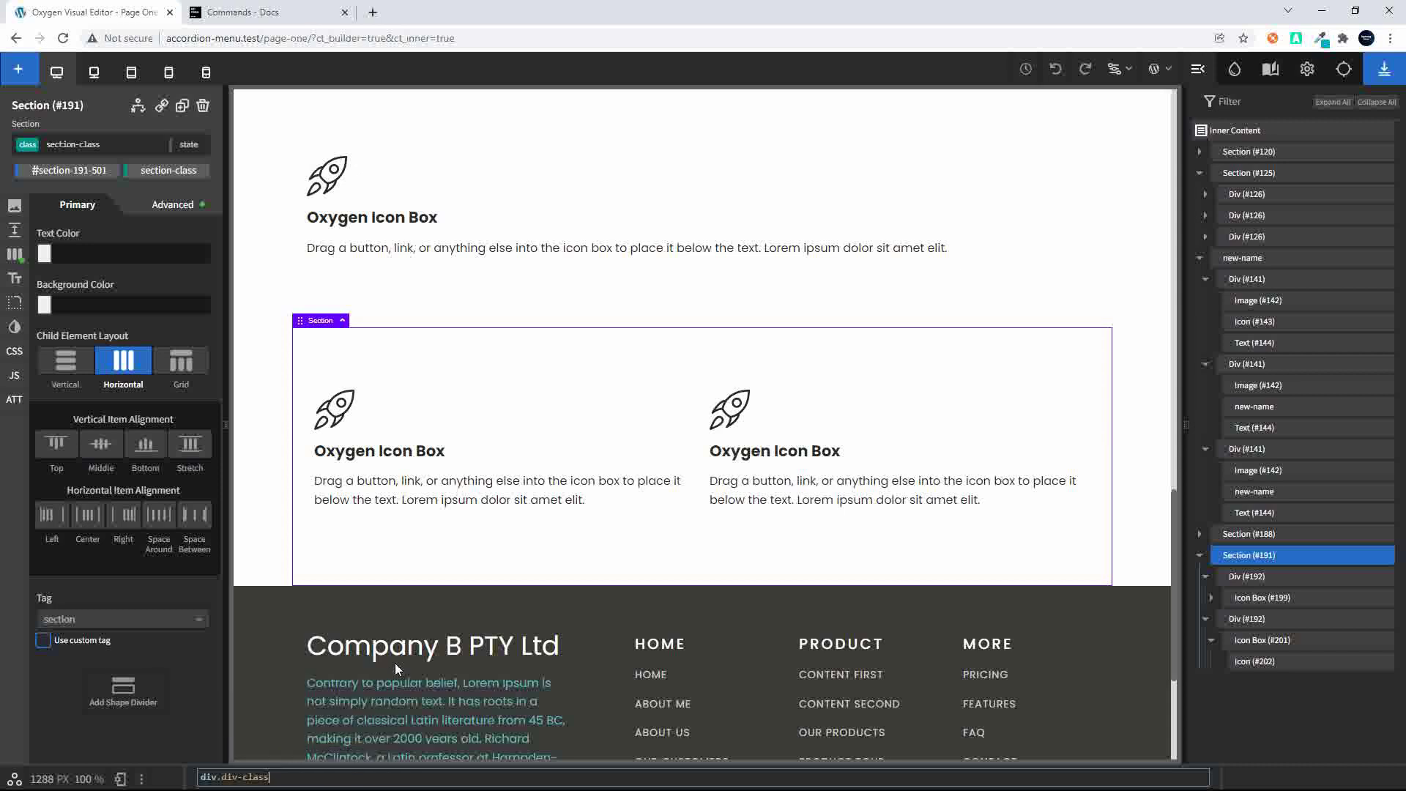
pyautogui.write('>ibox')
pyautogui.press('Return')
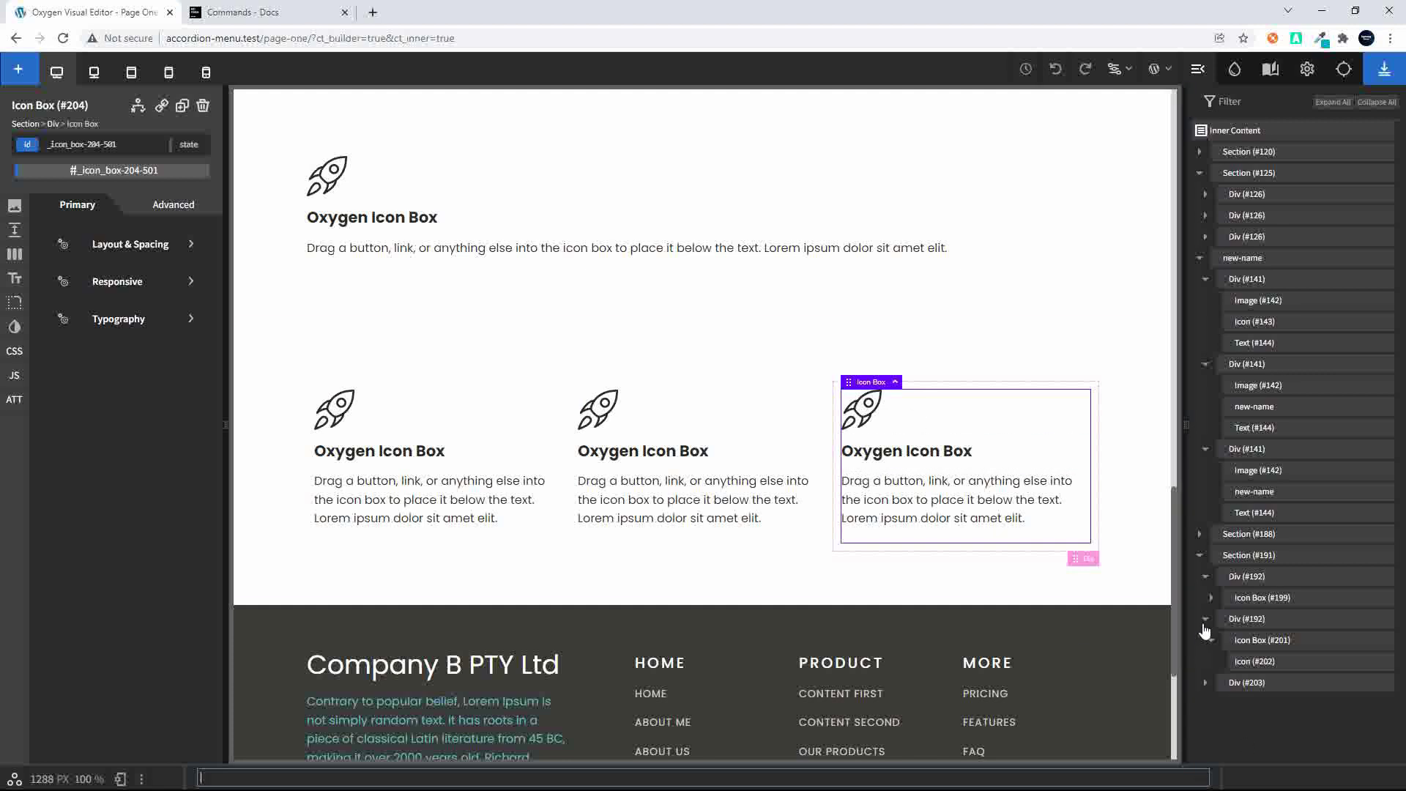
pyautogui.click(1206, 684)
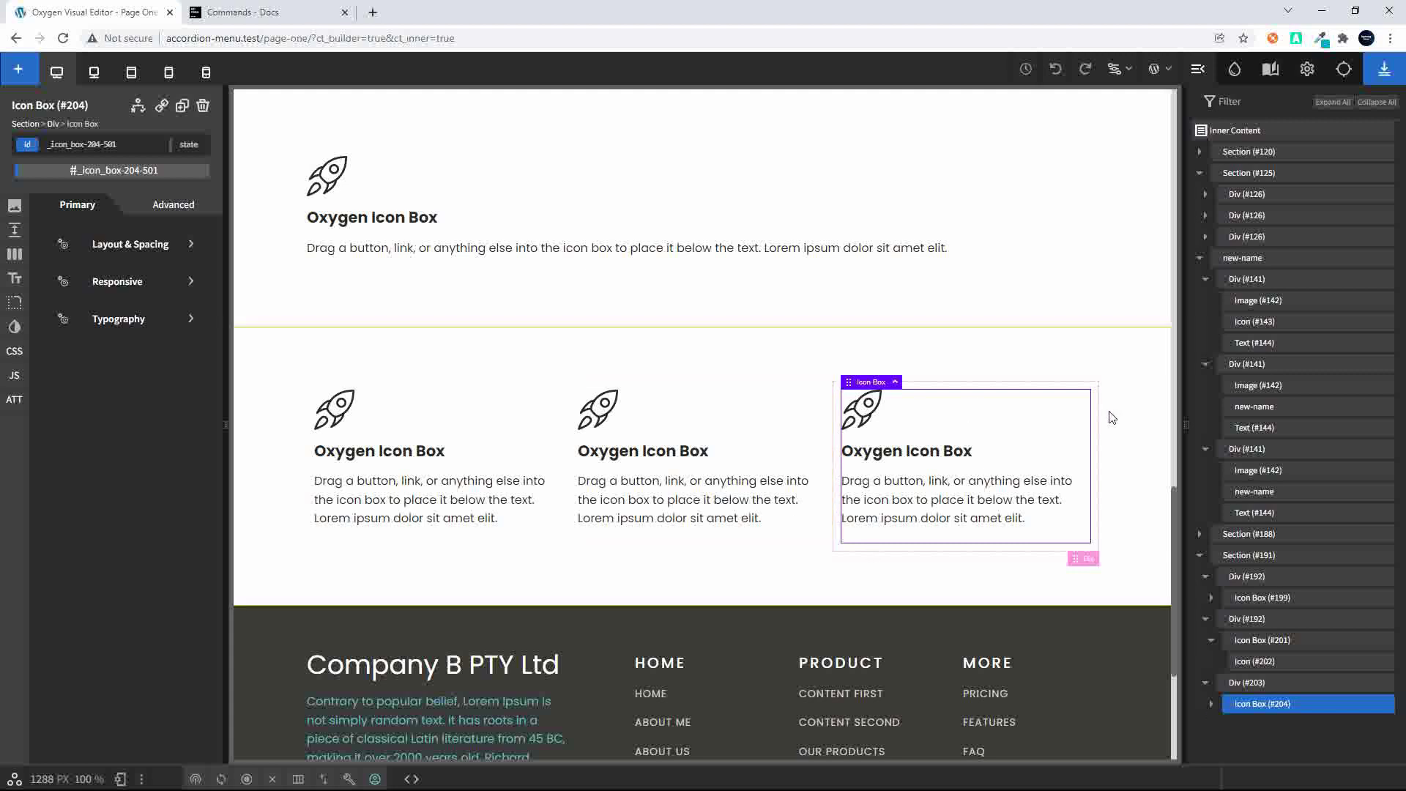
# Examine the three icon box divs and their parent section, comparing their classes and layout.
pyautogui.click(699, 388)
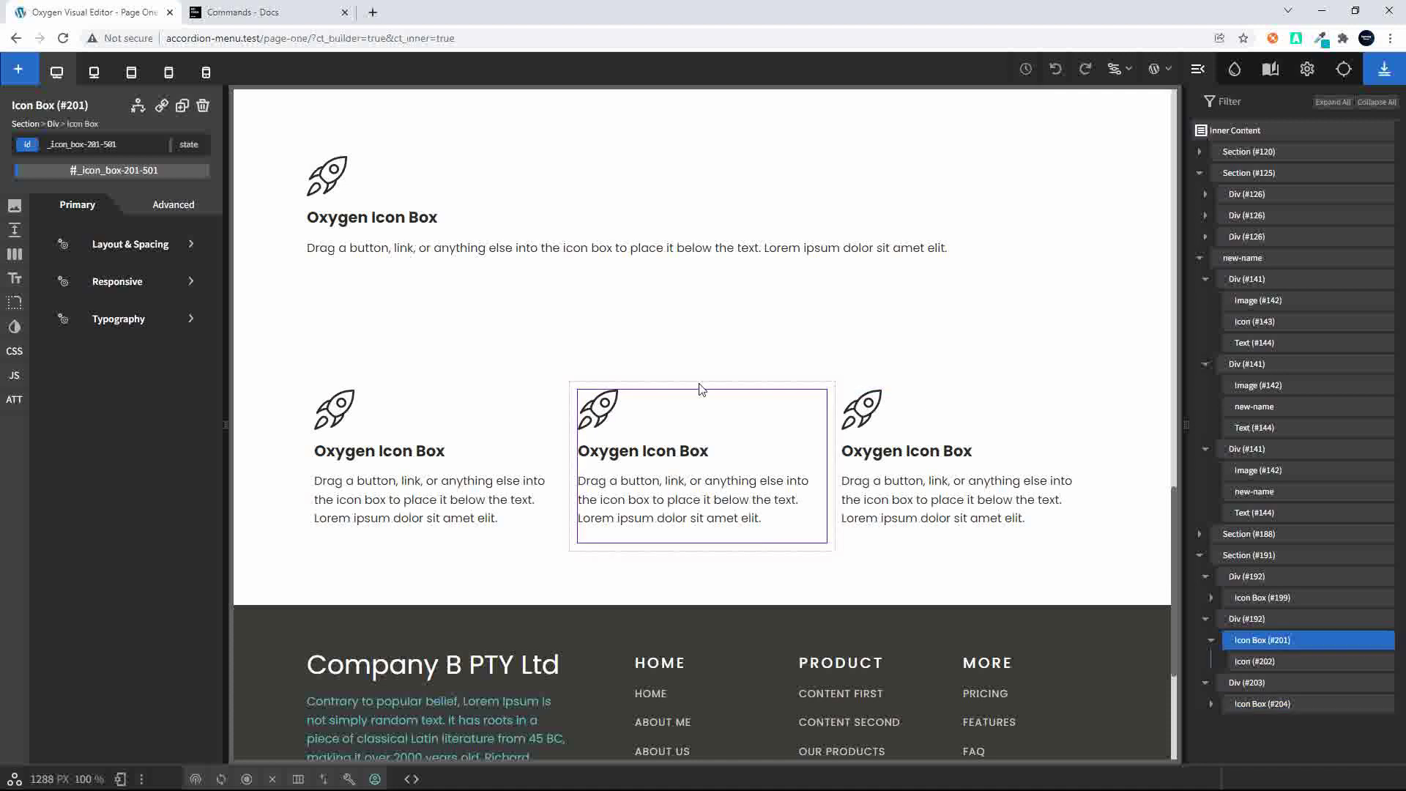
pyautogui.click(482, 391)
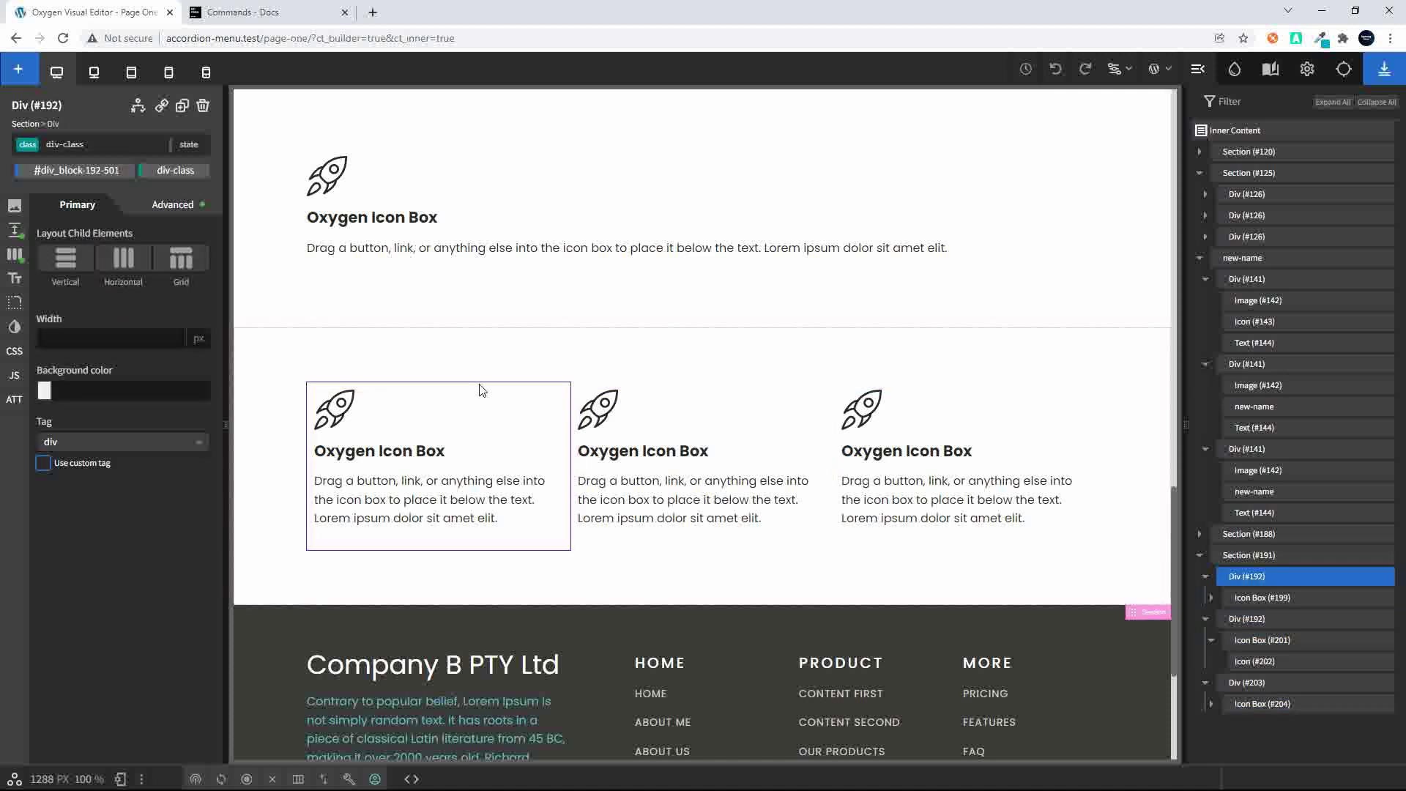
pyautogui.click(712, 388)
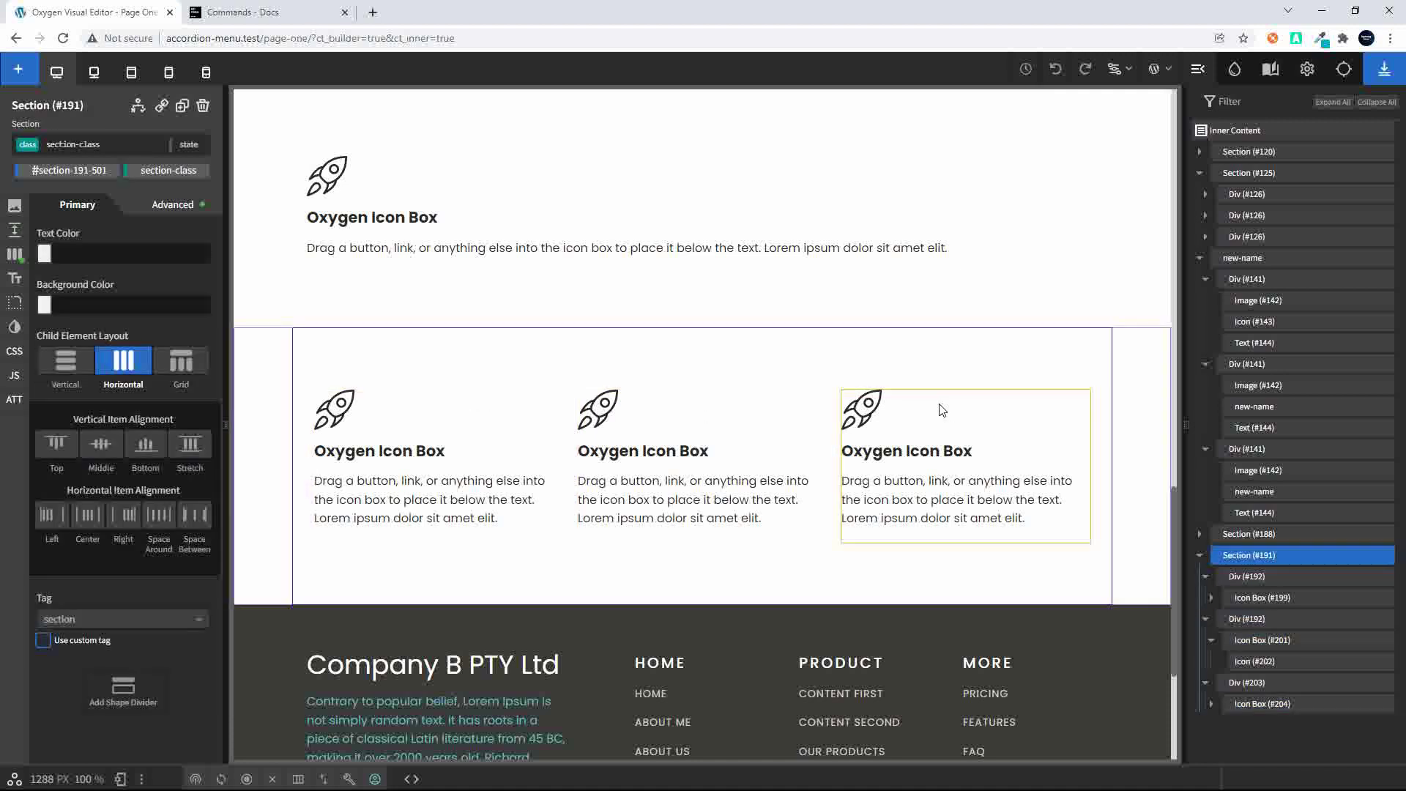
pyautogui.click(895, 396)
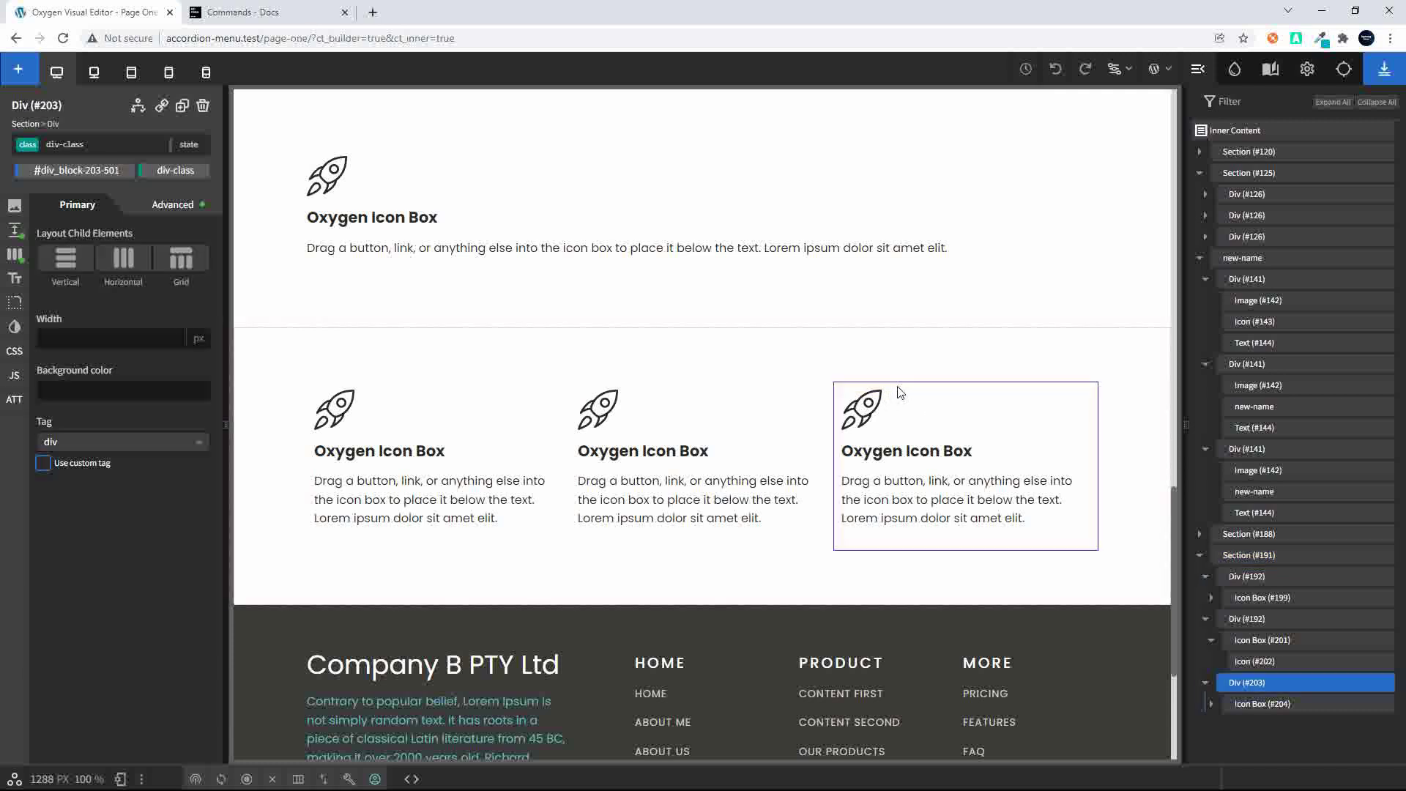
pyautogui.click(693, 393)
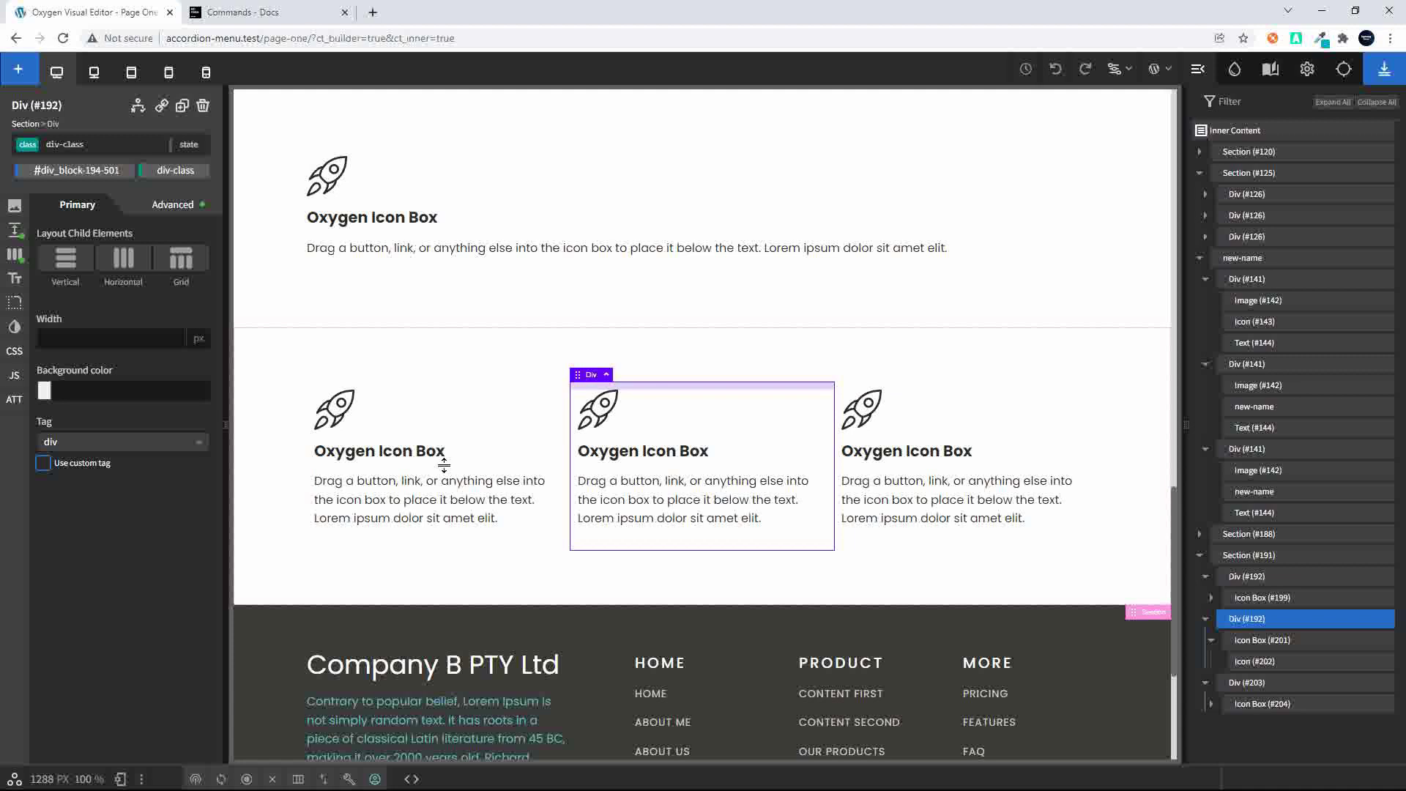
pyautogui.scroll(1, 916, 498)
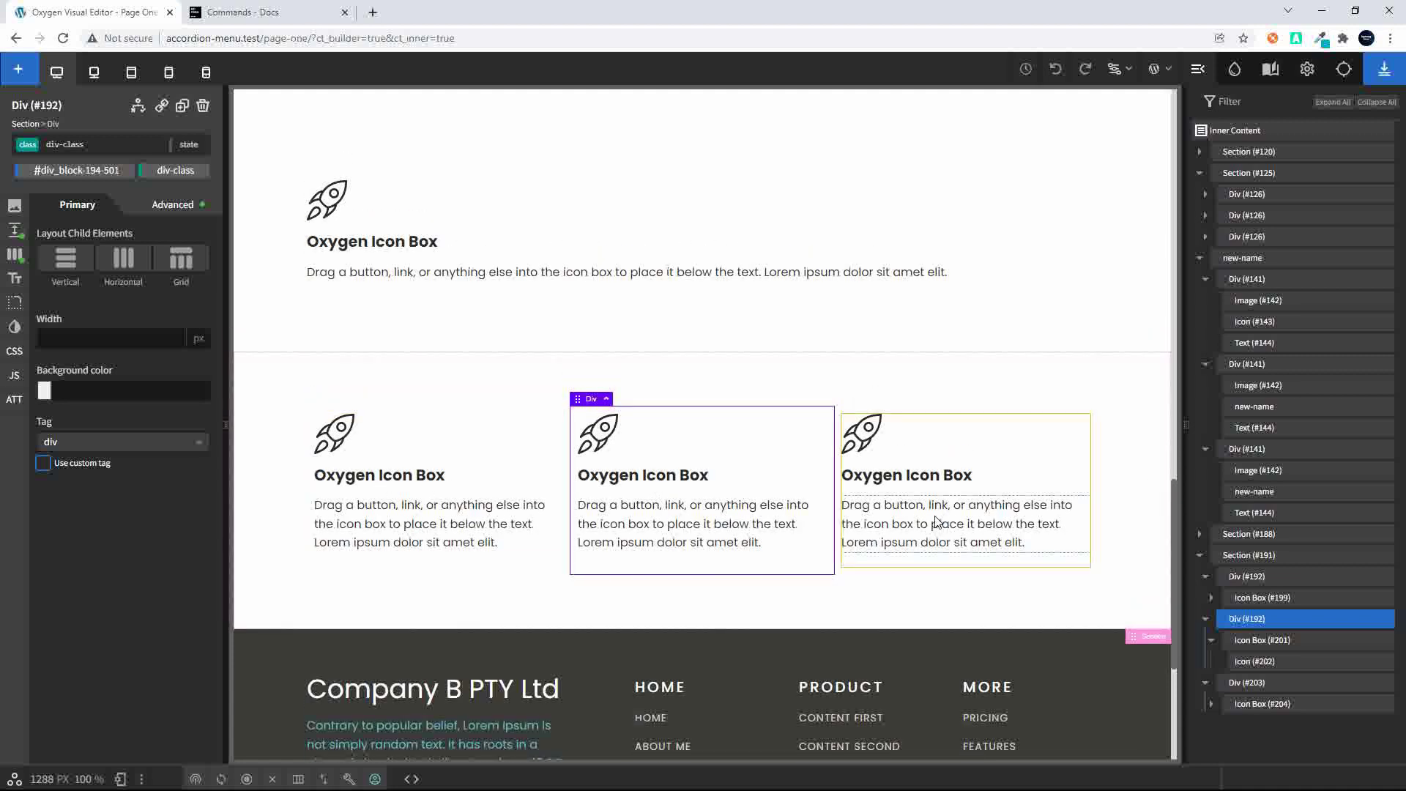
pyautogui.click(607, 399)
pyautogui.scroll(-1, 439, 293)
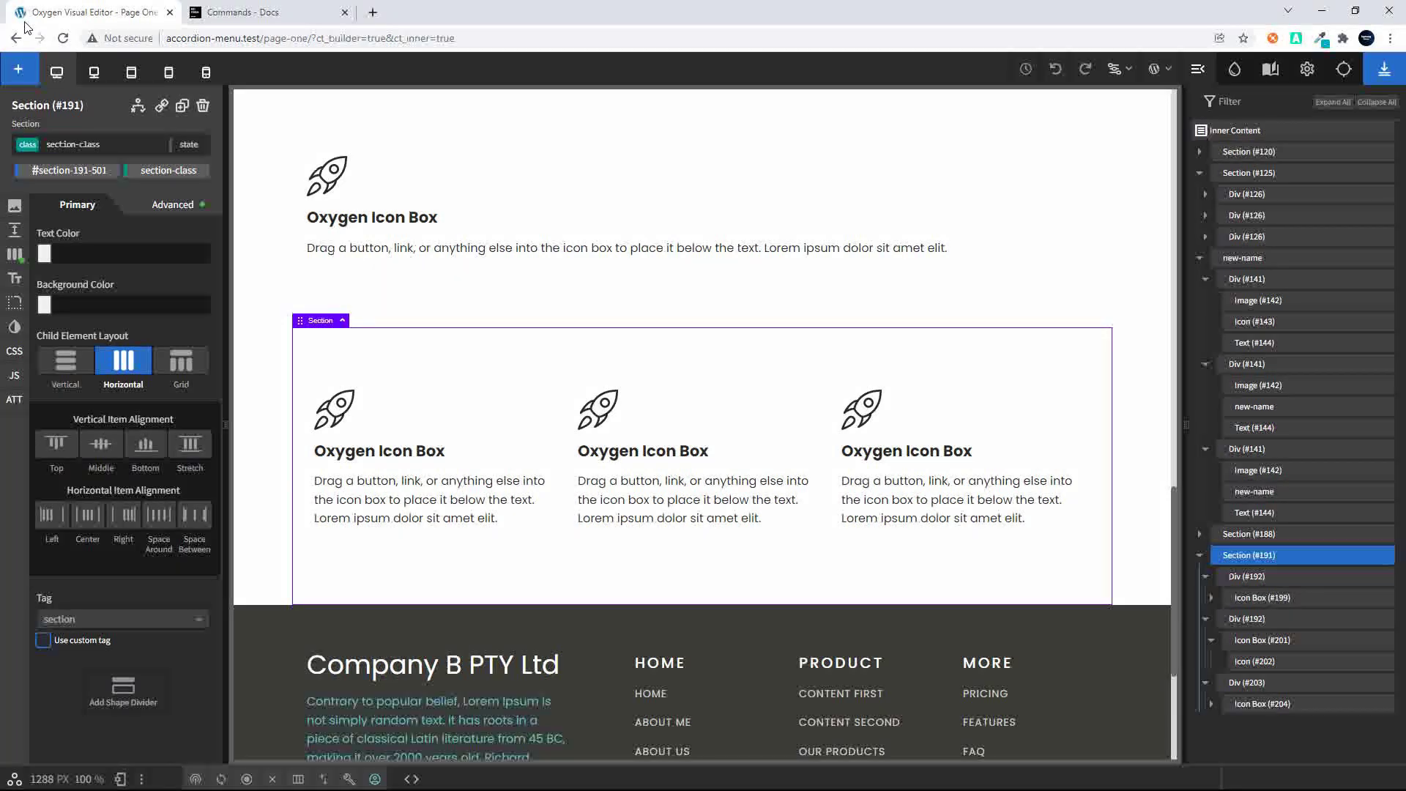
pyautogui.scroll(2, 297, 403)
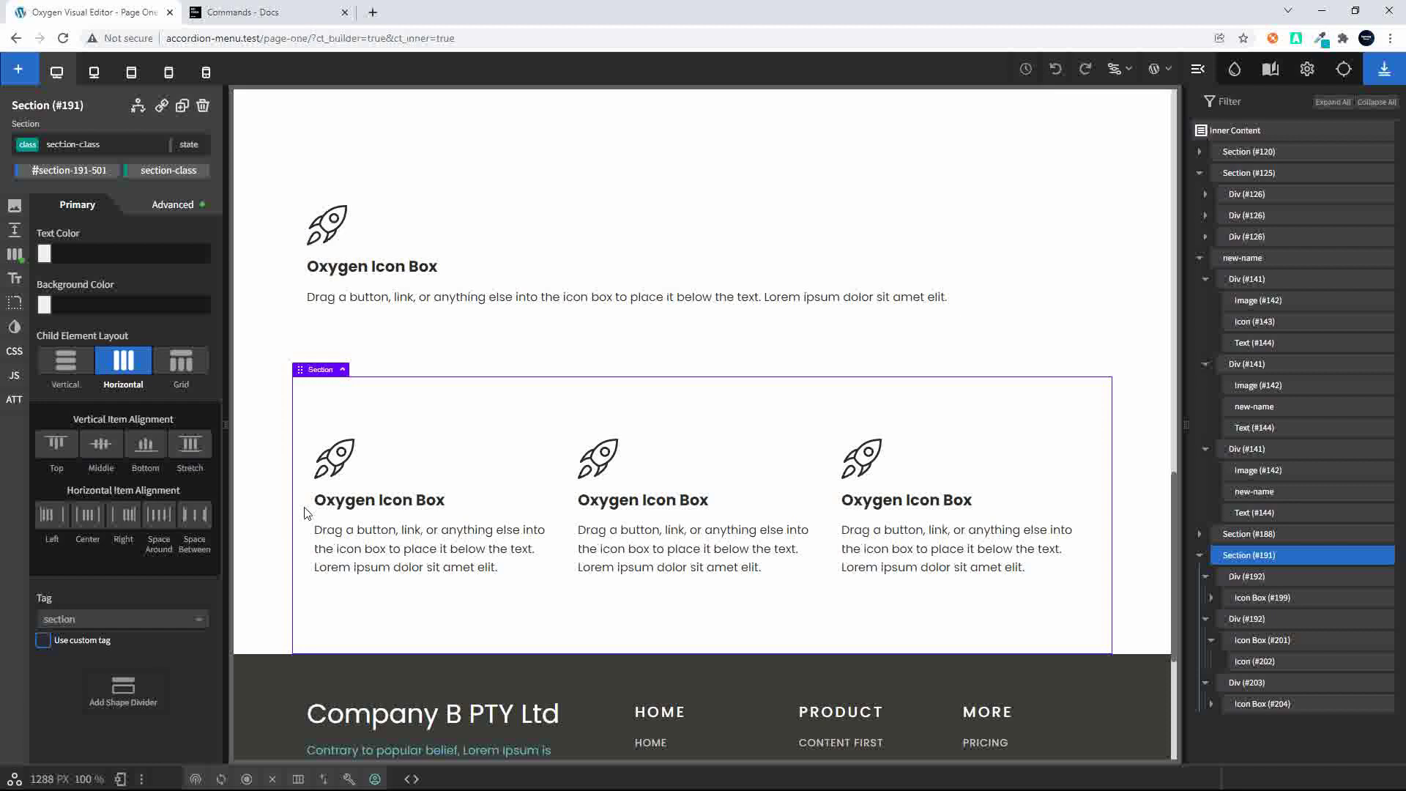
# Add a new section with a nested video element below the icon box section using a section> structure command.
pyautogui.hotkey('ctrl', 'shift', 'p')
pyautogui.write('sect')
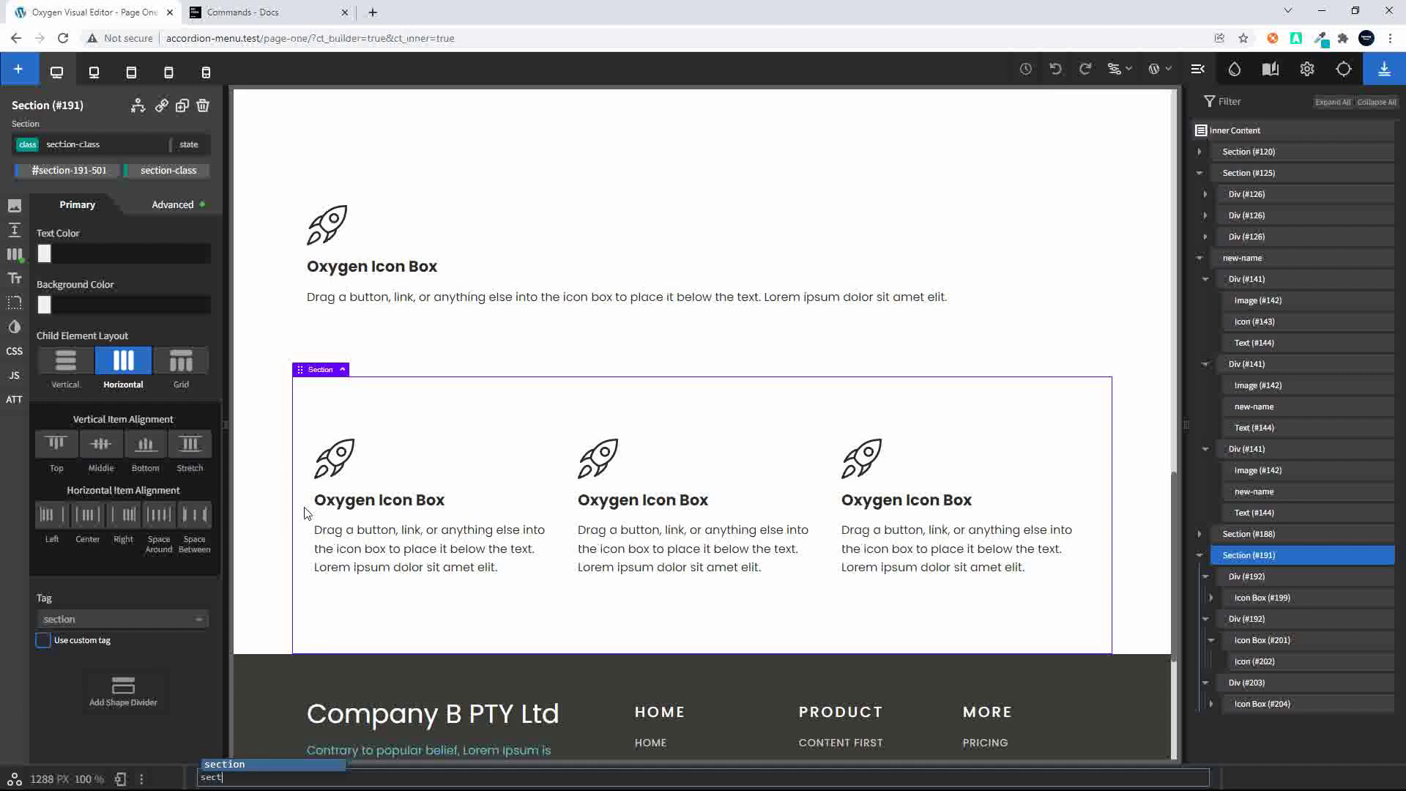
pyautogui.write('ion>')
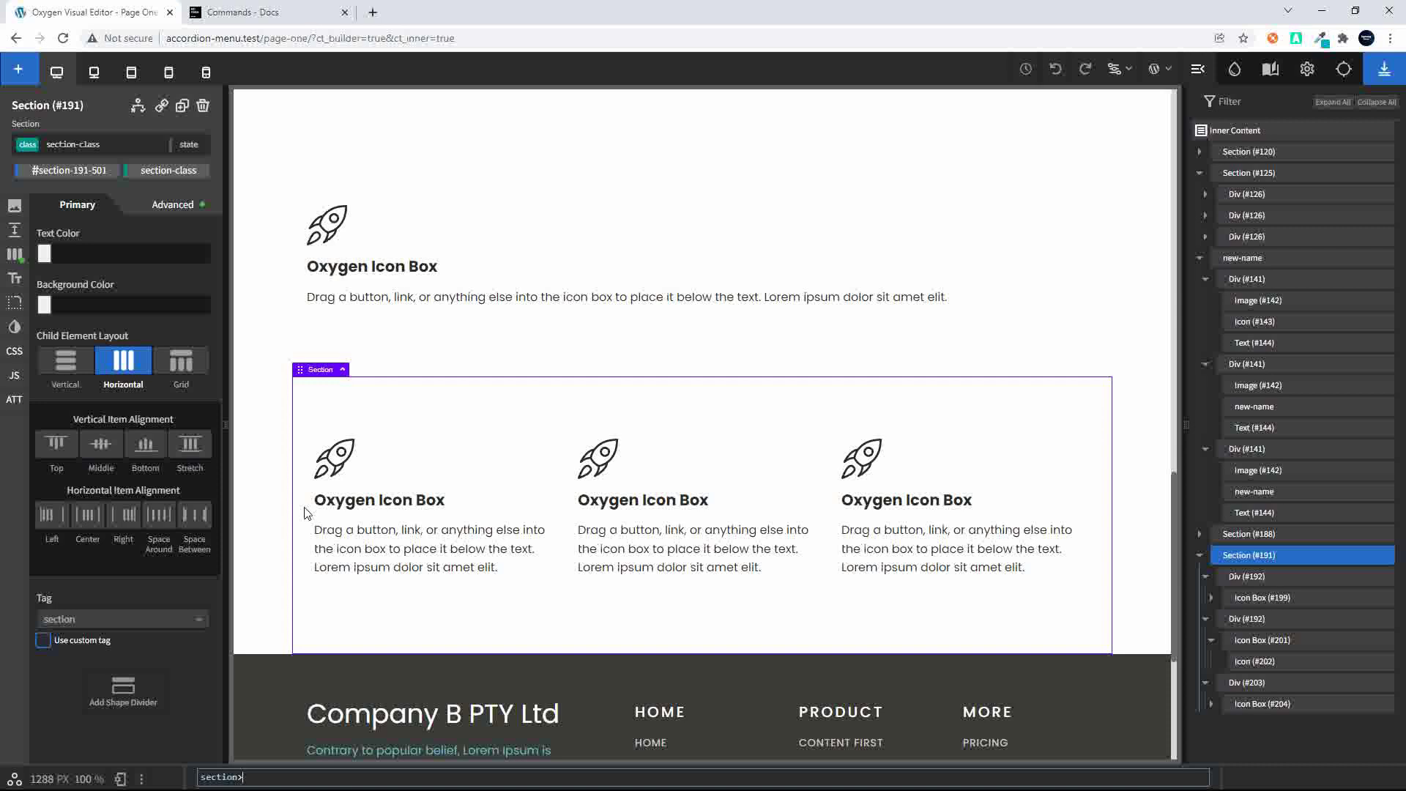
pyautogui.write('v')
pyautogui.press('Return')
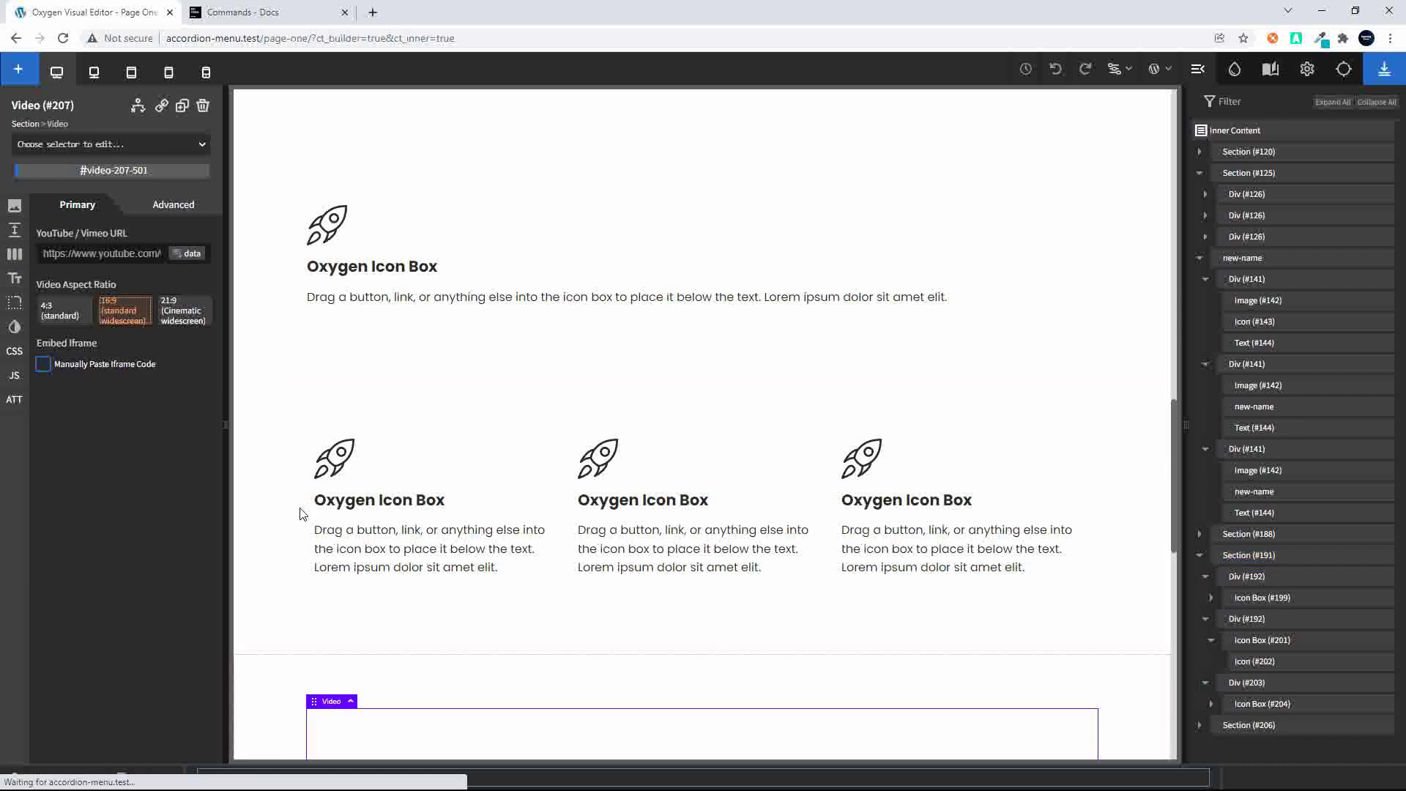
pyautogui.scroll(-3, 586, 450)
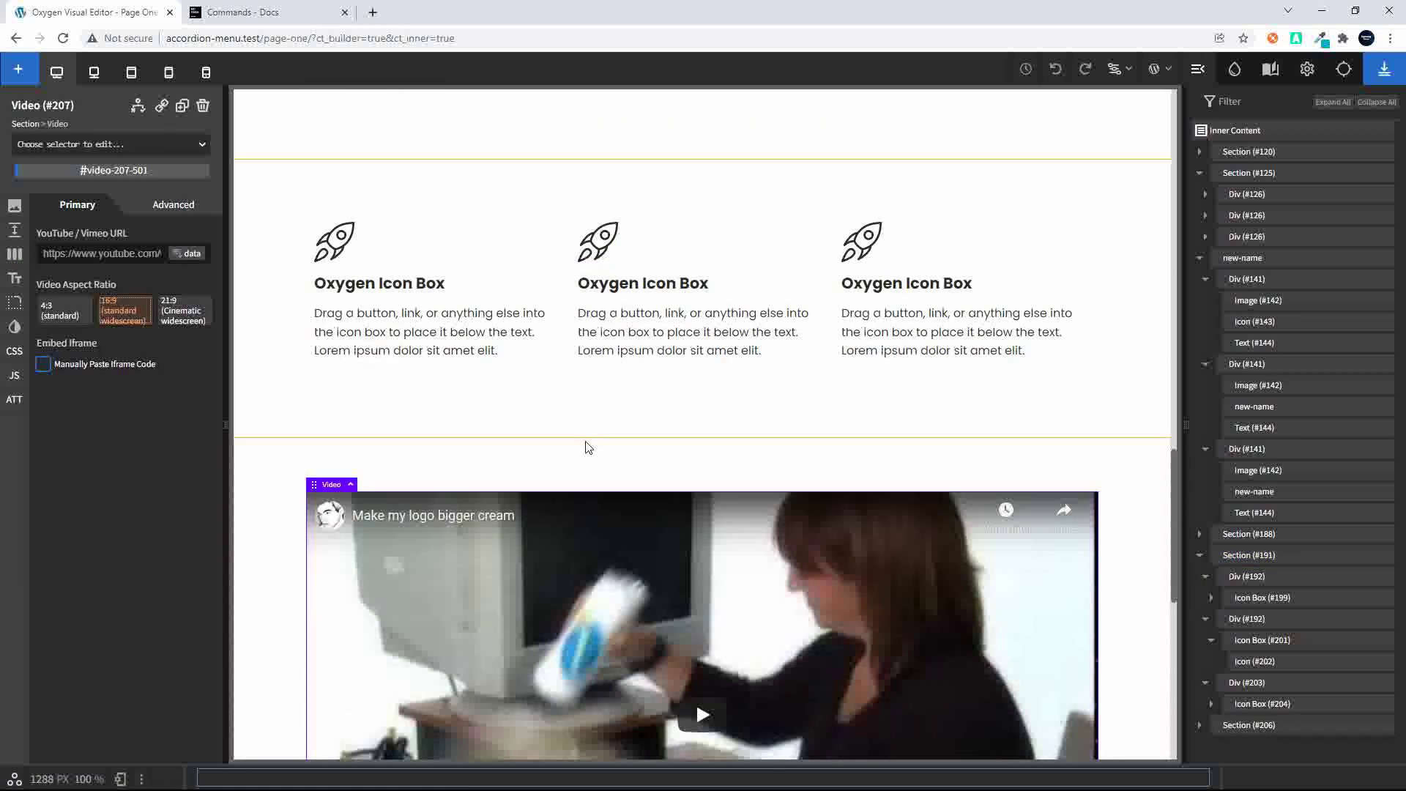
pyautogui.scroll(-5, 593, 443)
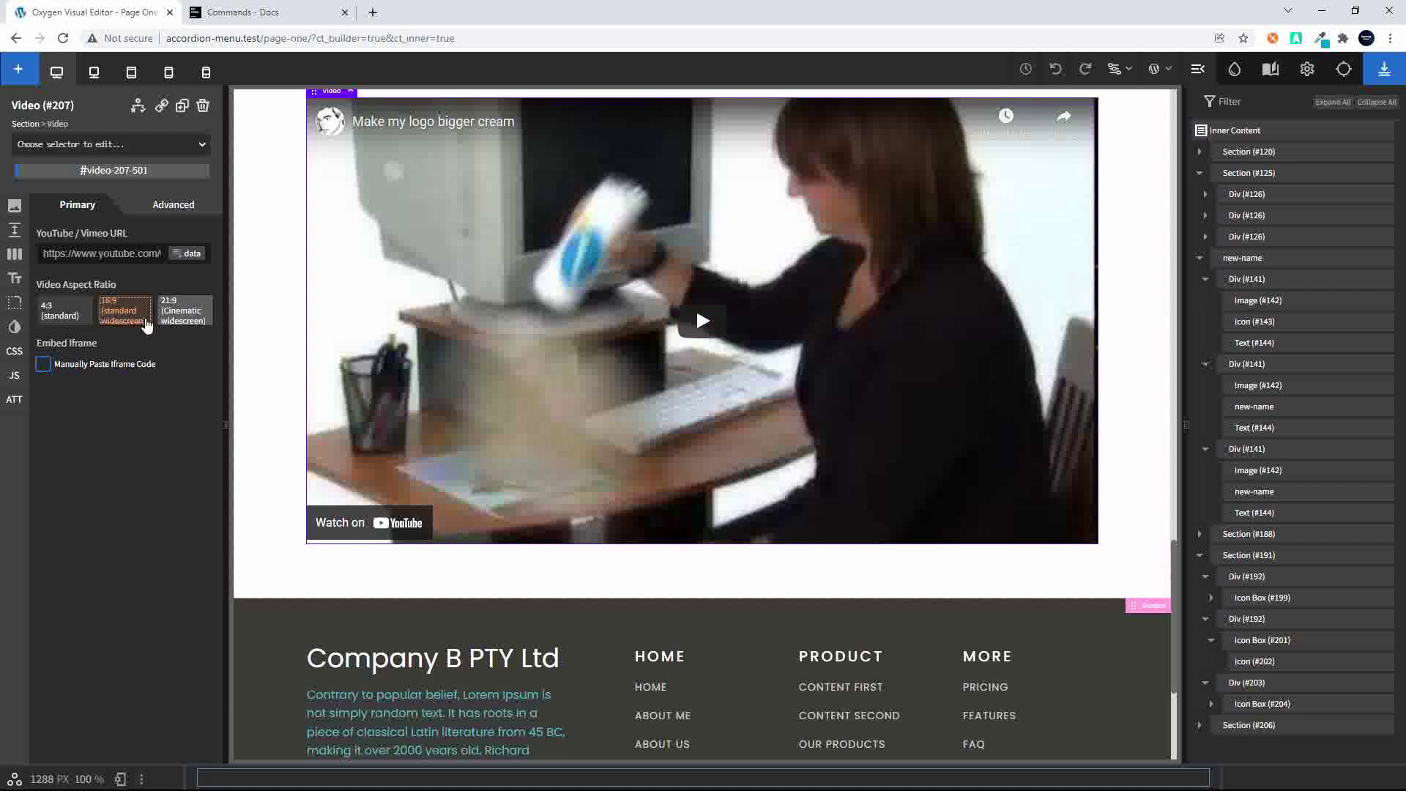
pyautogui.tripleClick(132, 254)
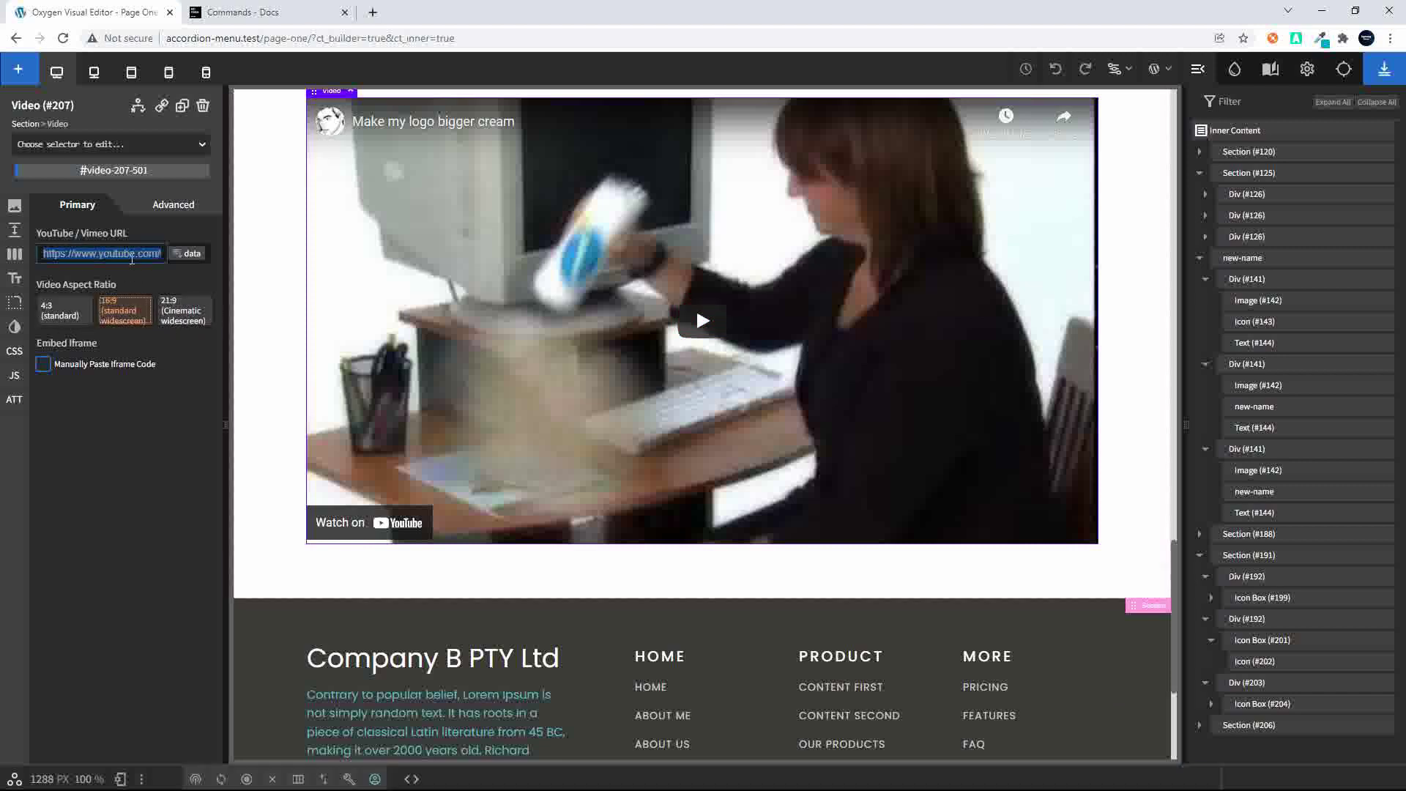
pyautogui.write('https://youtu.be/MhIveGINFts')
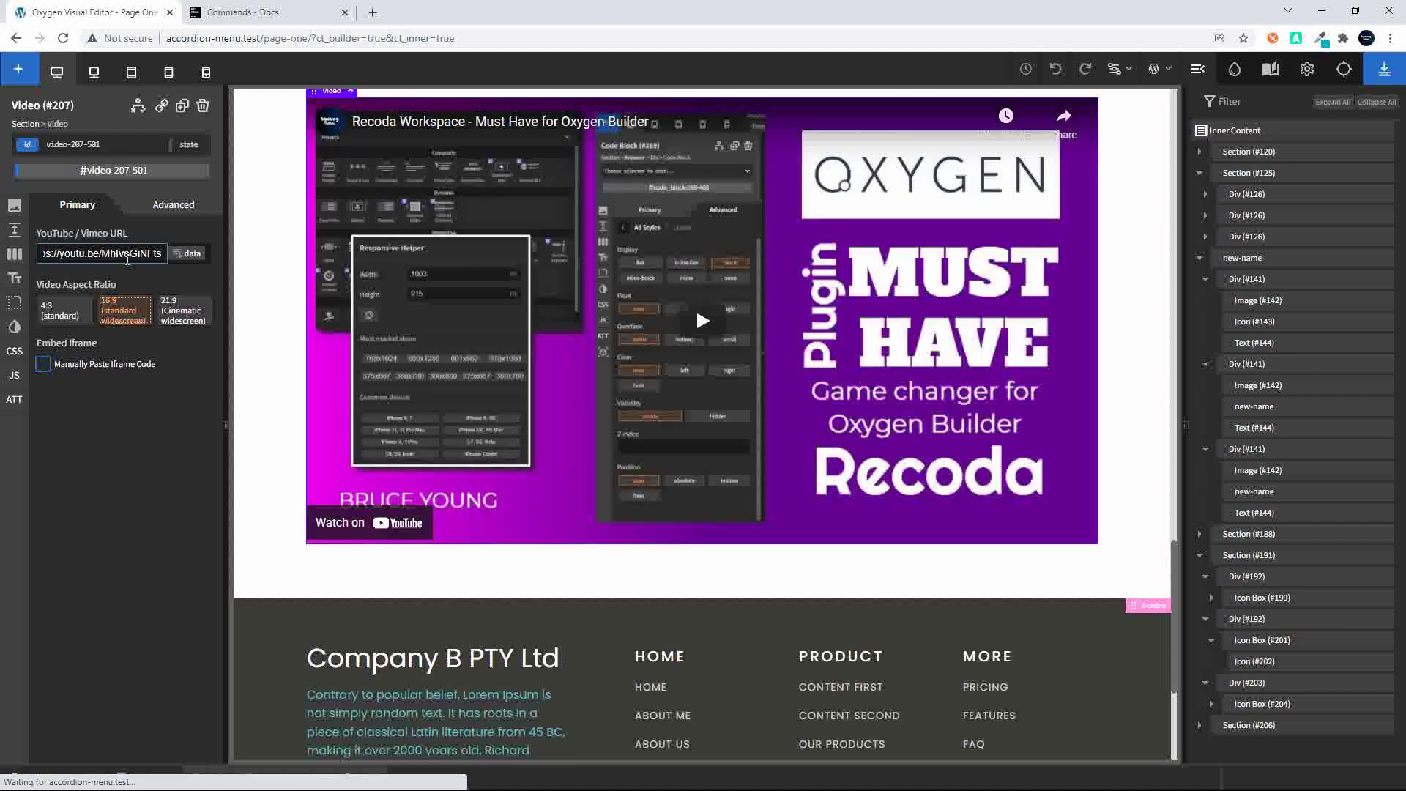
pyautogui.scroll(4, 254, 414)
pyautogui.scroll(-2, 254, 415)
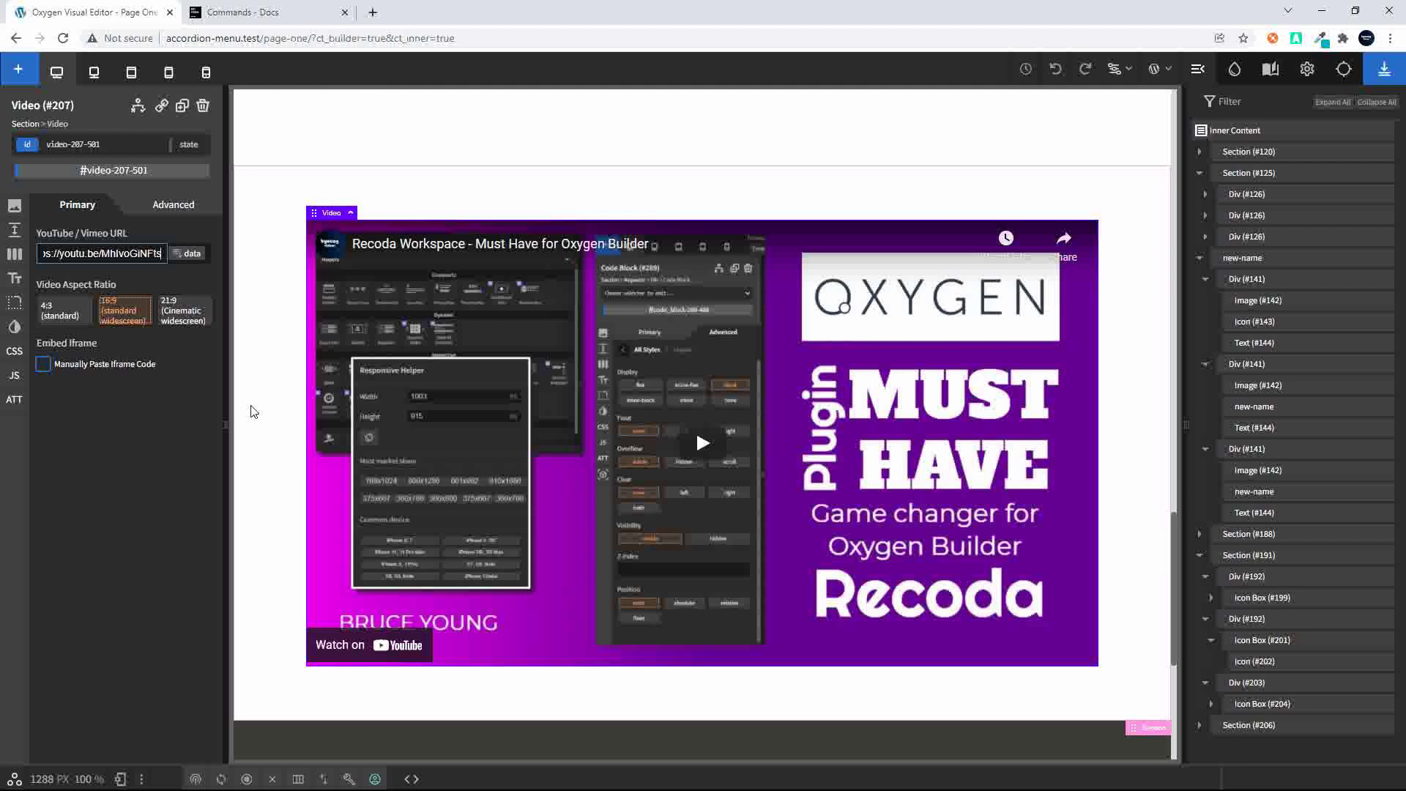
# Run section.section-class>div.div-class>ab^1*3 to add a section below the video with three divs, each containing a button.
pyautogui.click(254, 412)
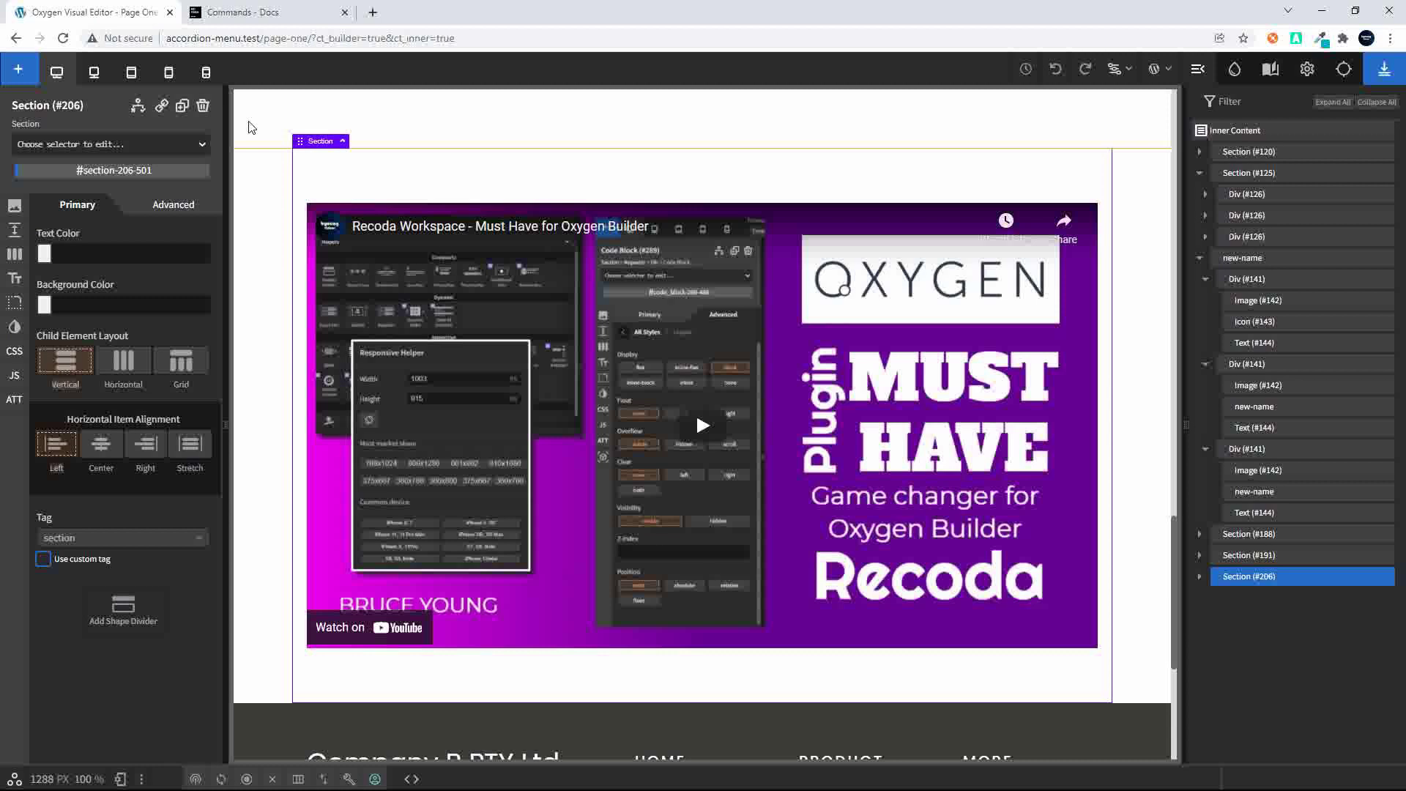
pyautogui.hotkey('ctrl', 'k')
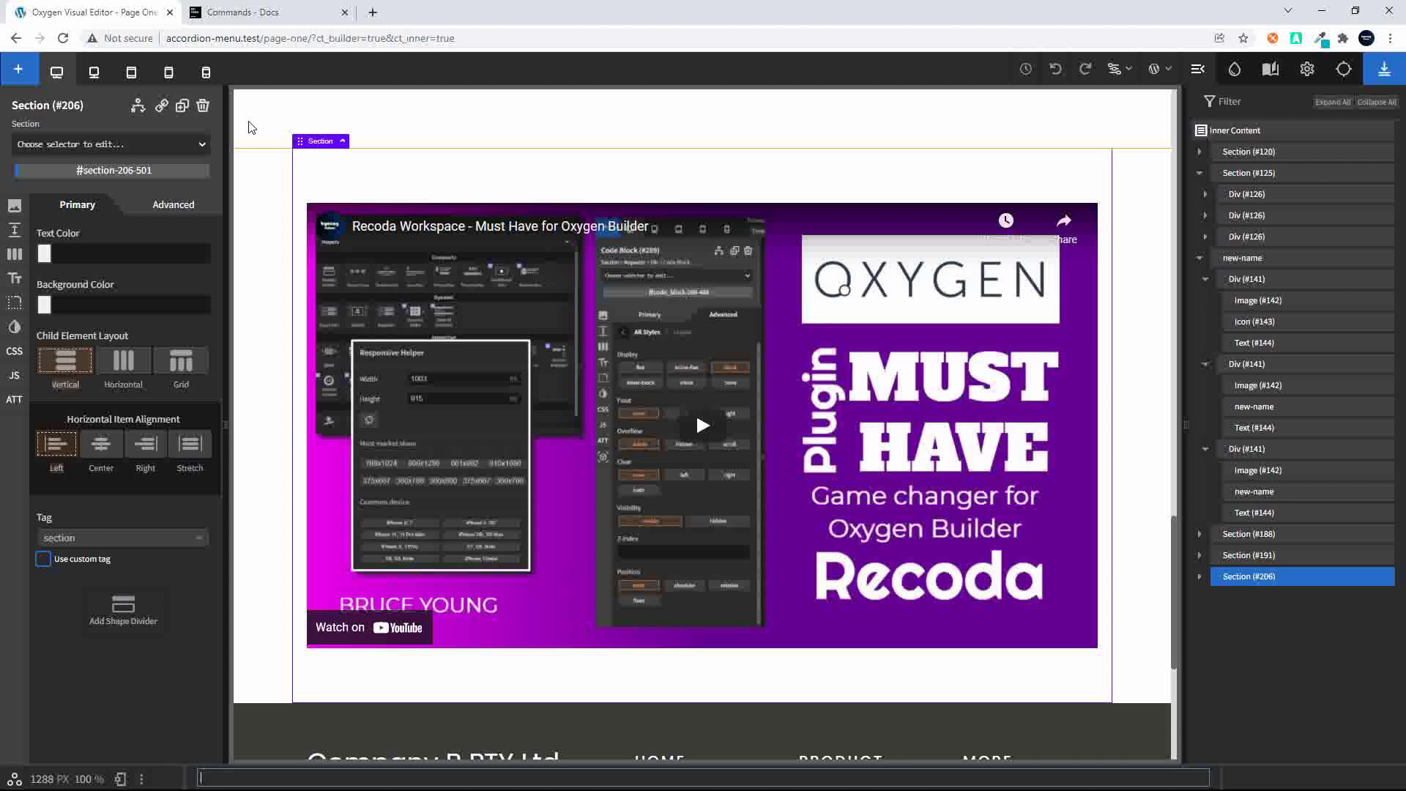
pyautogui.write('sectio')
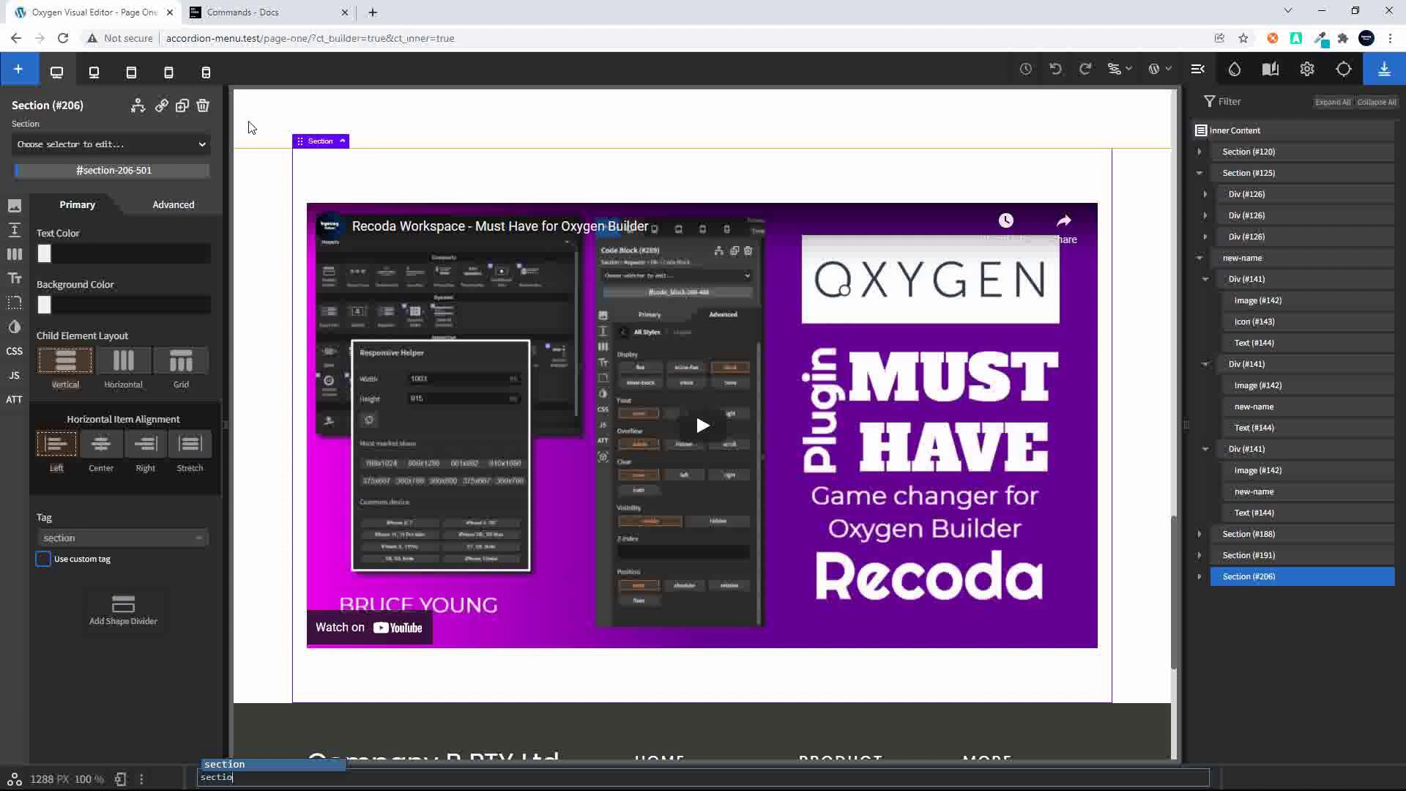
pyautogui.write('n.')
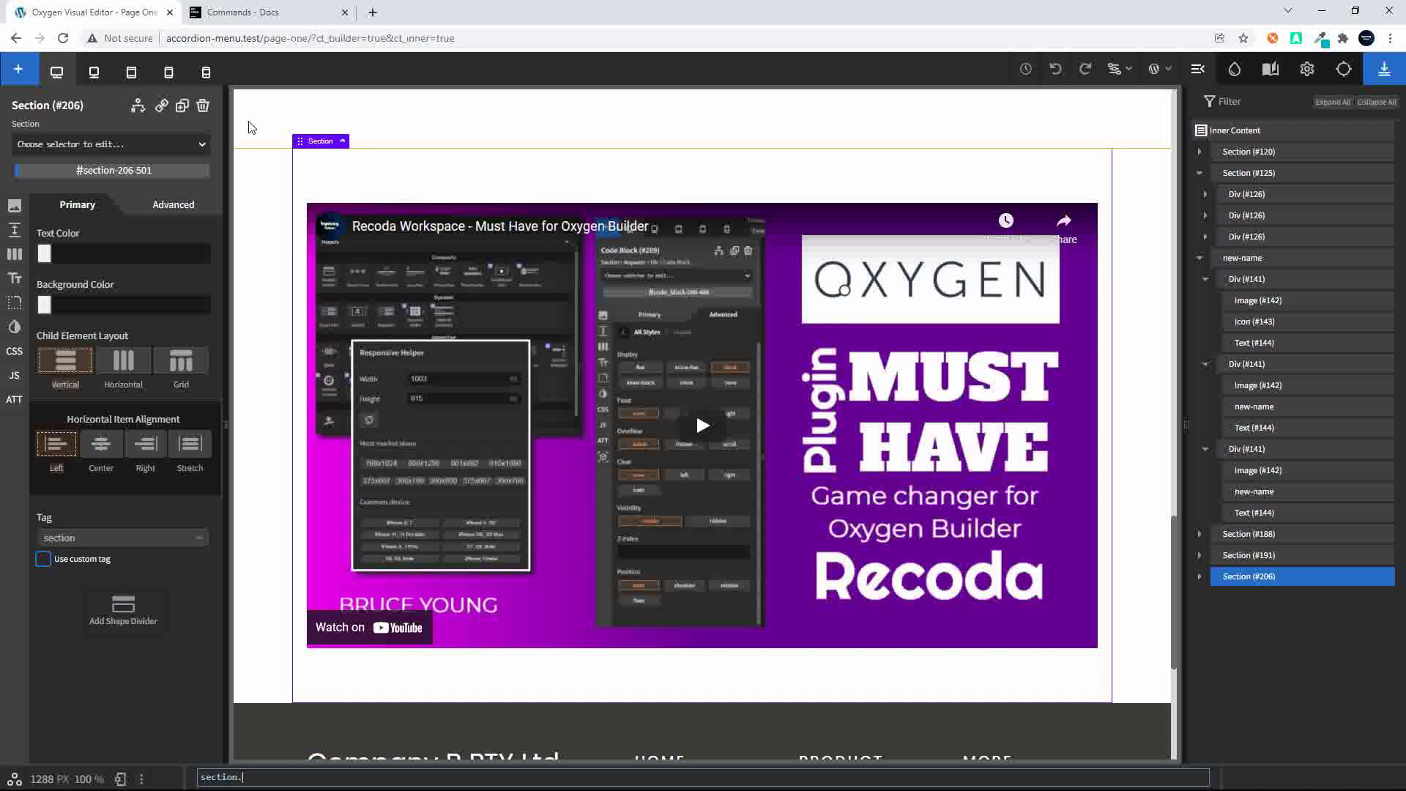
pyautogui.write('section')
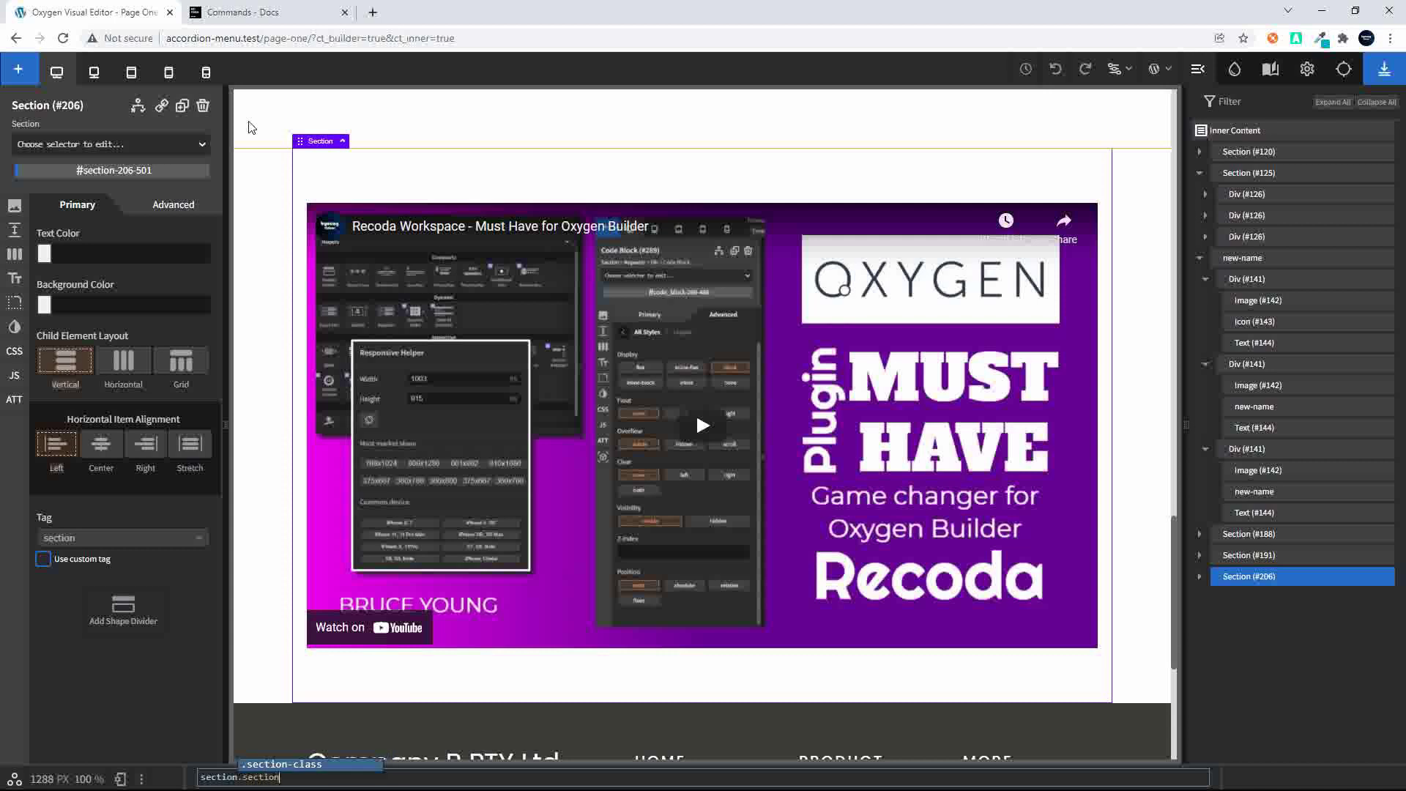
pyautogui.press('Tab')
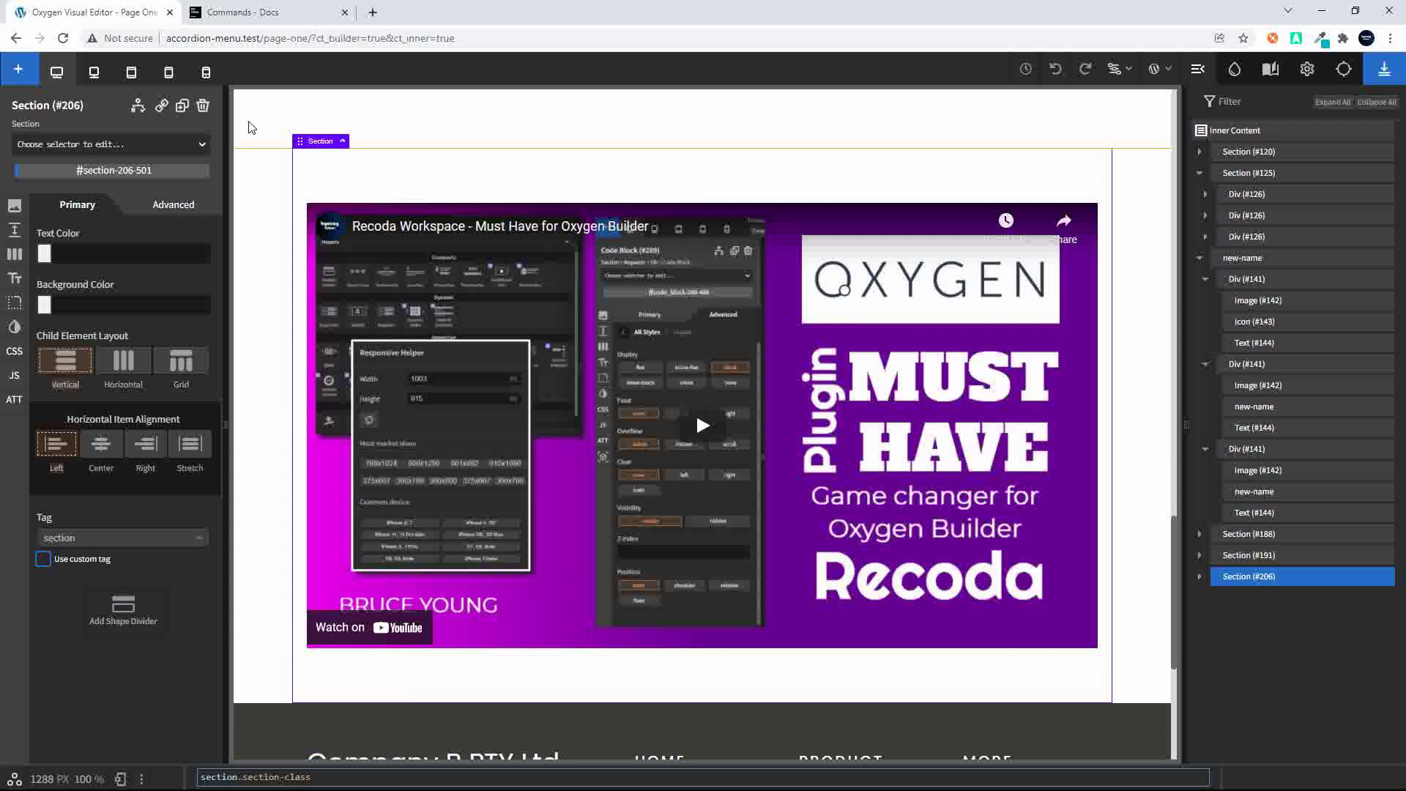
pyautogui.write('>div')
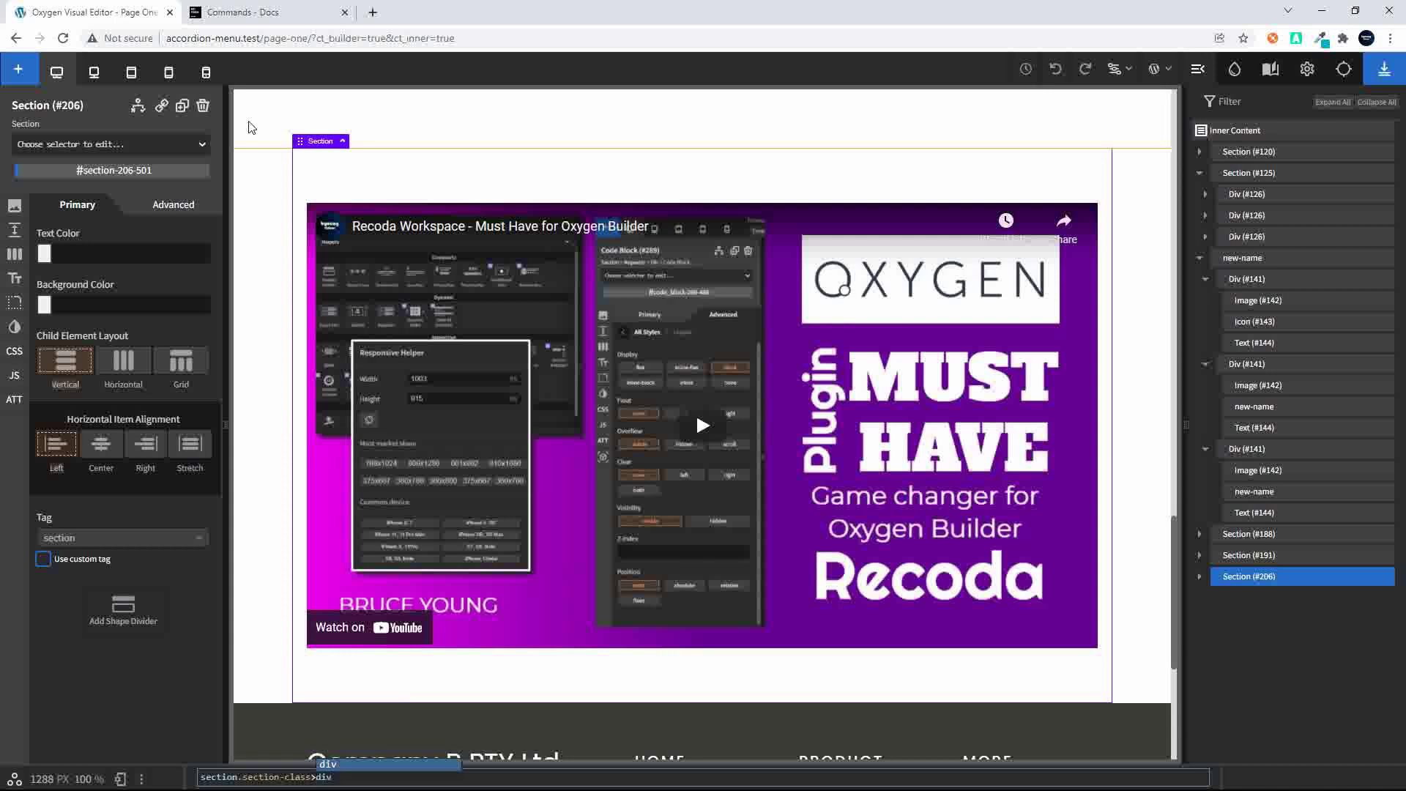
pyautogui.write('.')
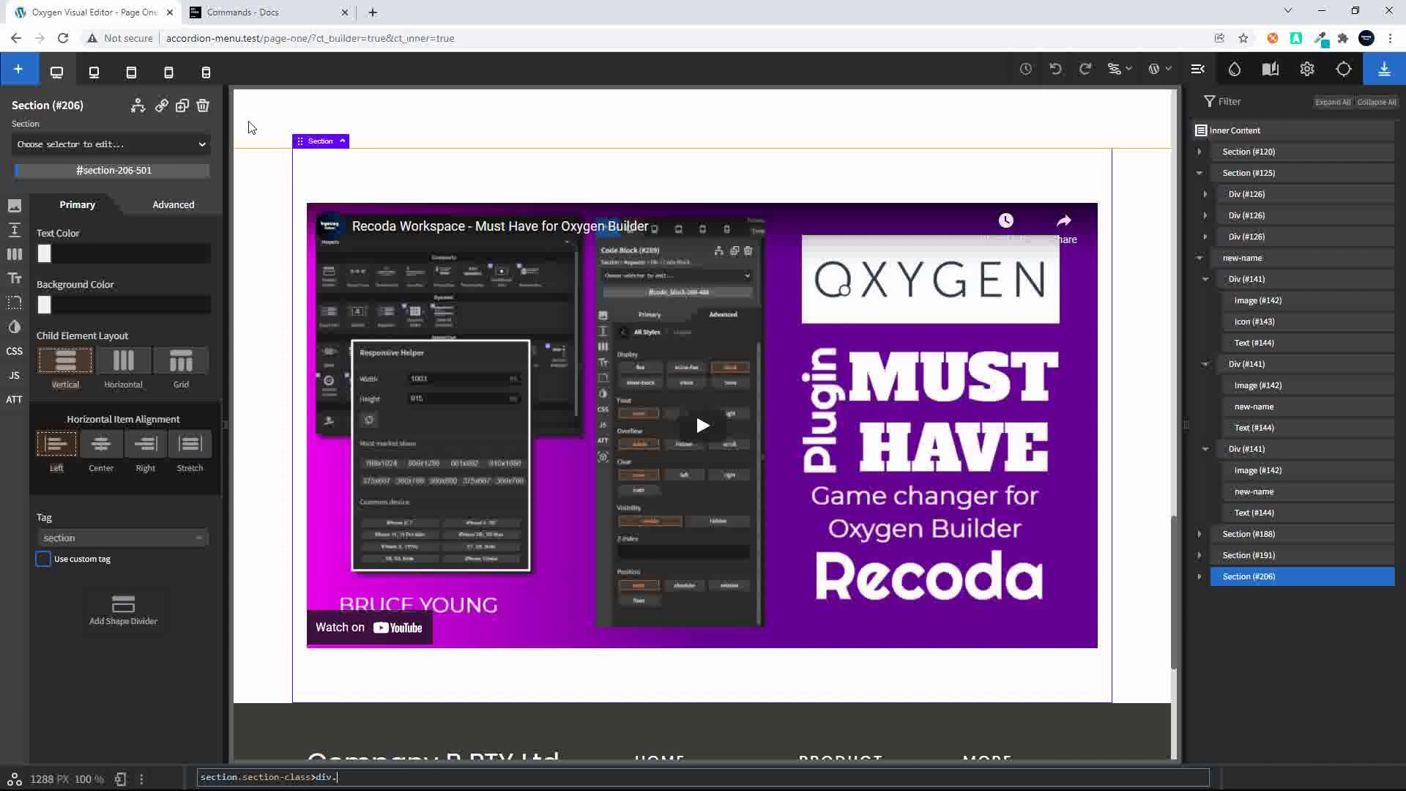
pyautogui.write('div')
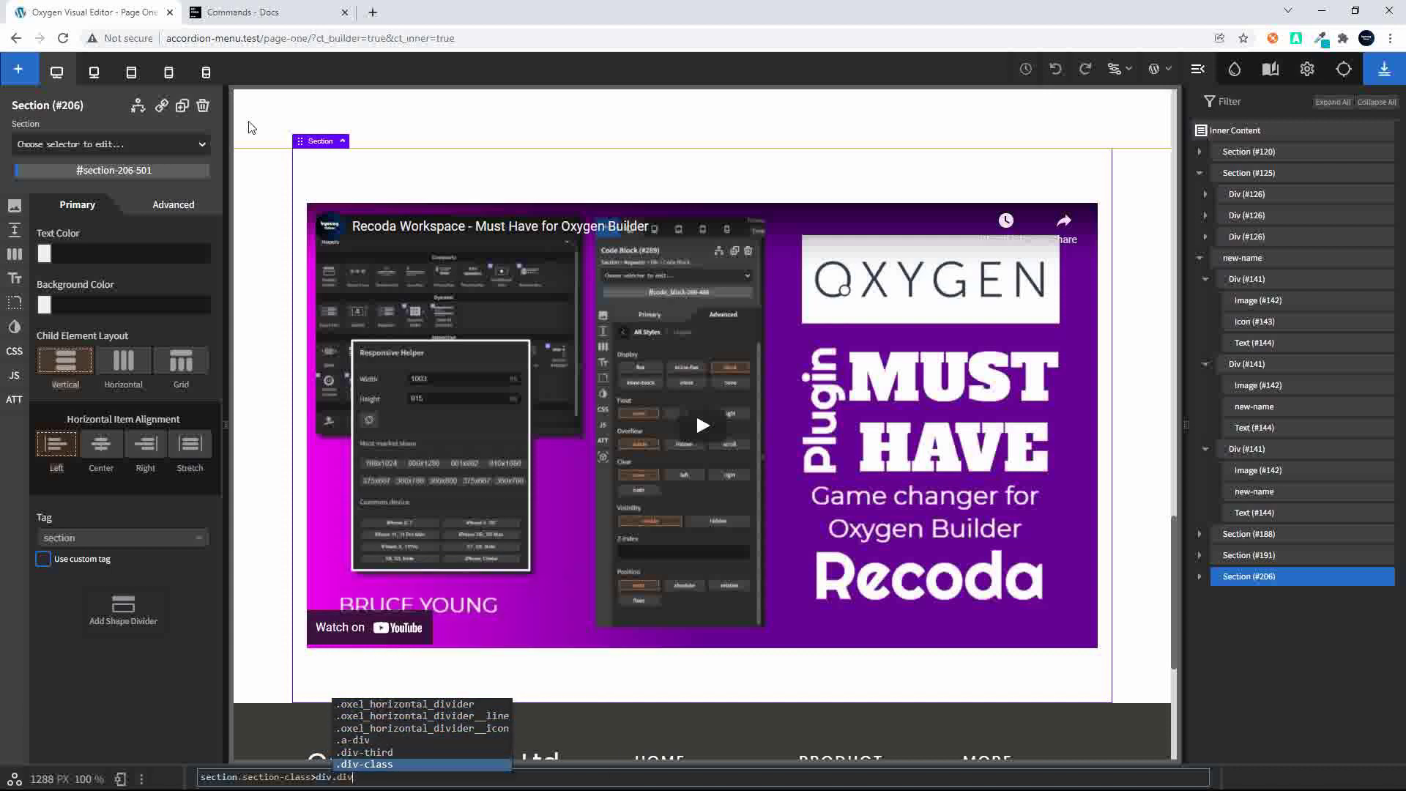
pyautogui.press('Return')
pyautogui.write('>')
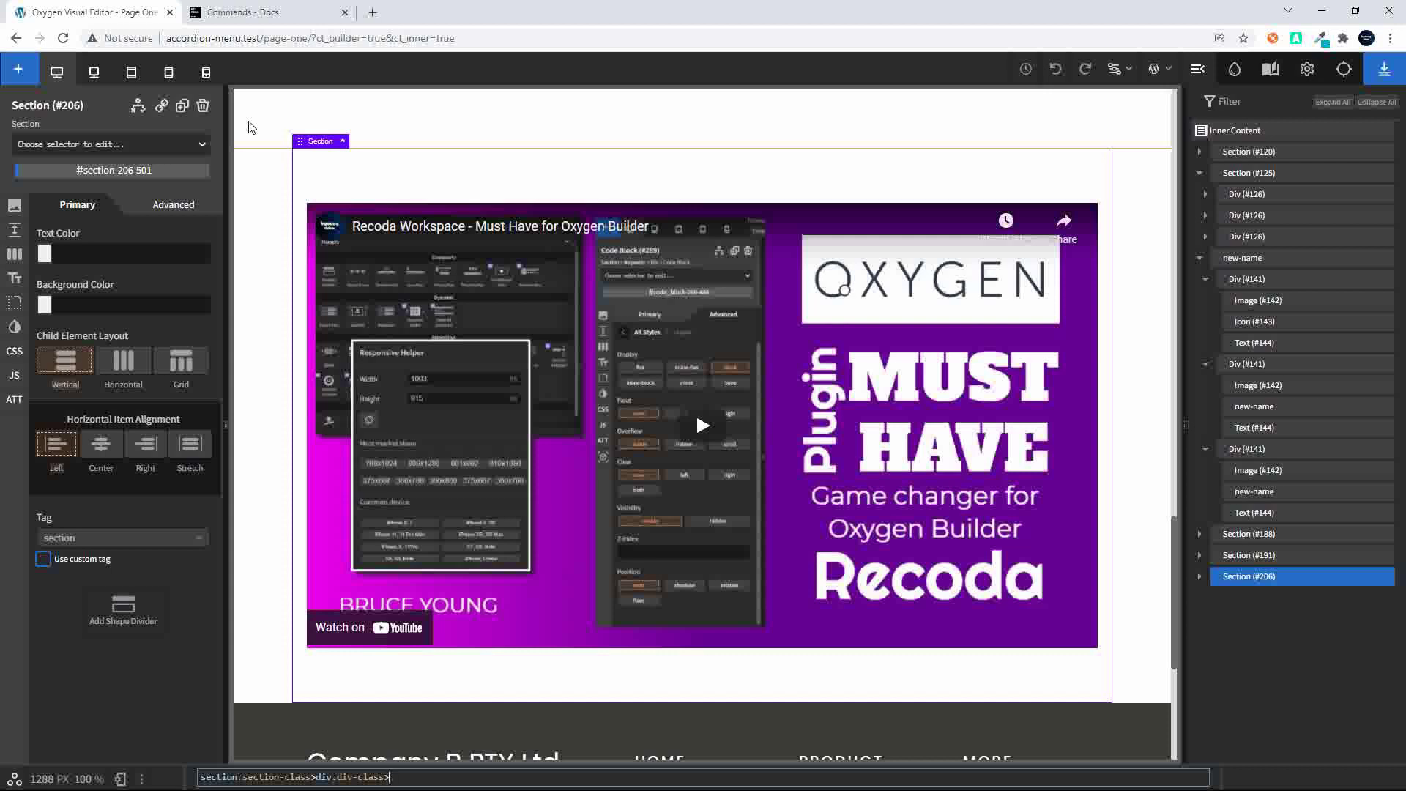
pyautogui.scroll(1, 372, 292)
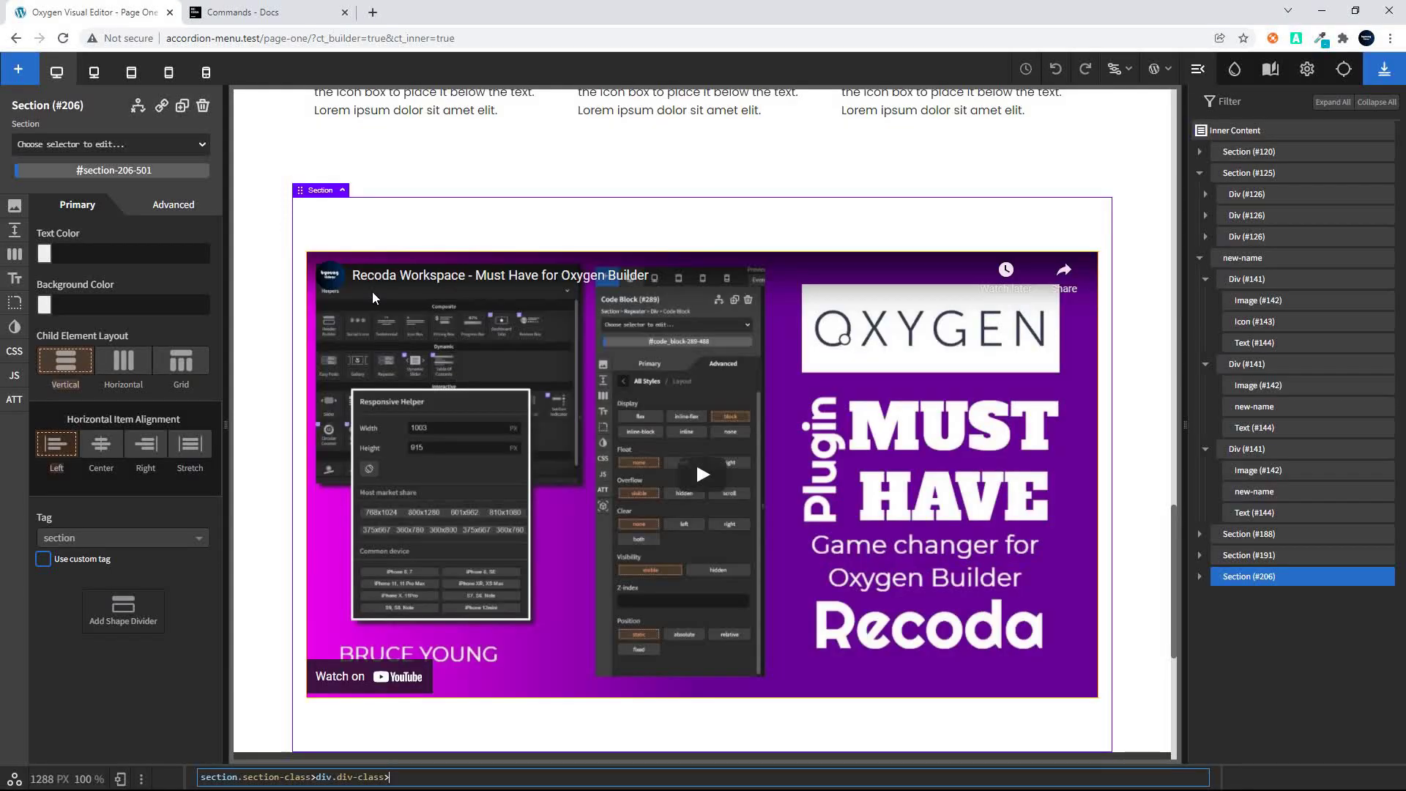
pyautogui.write('ab')
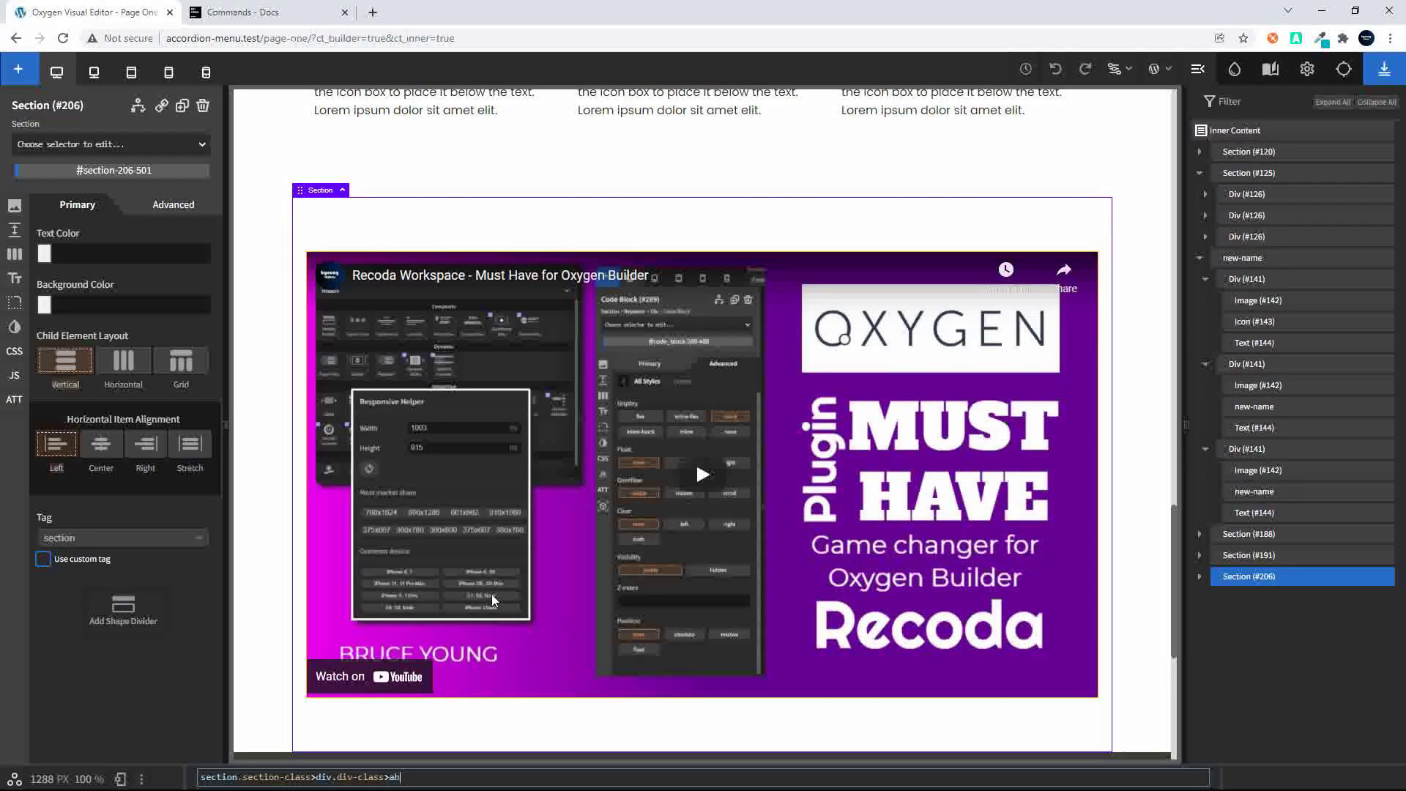
pyautogui.write('^1*3')
pyautogui.press('Return')
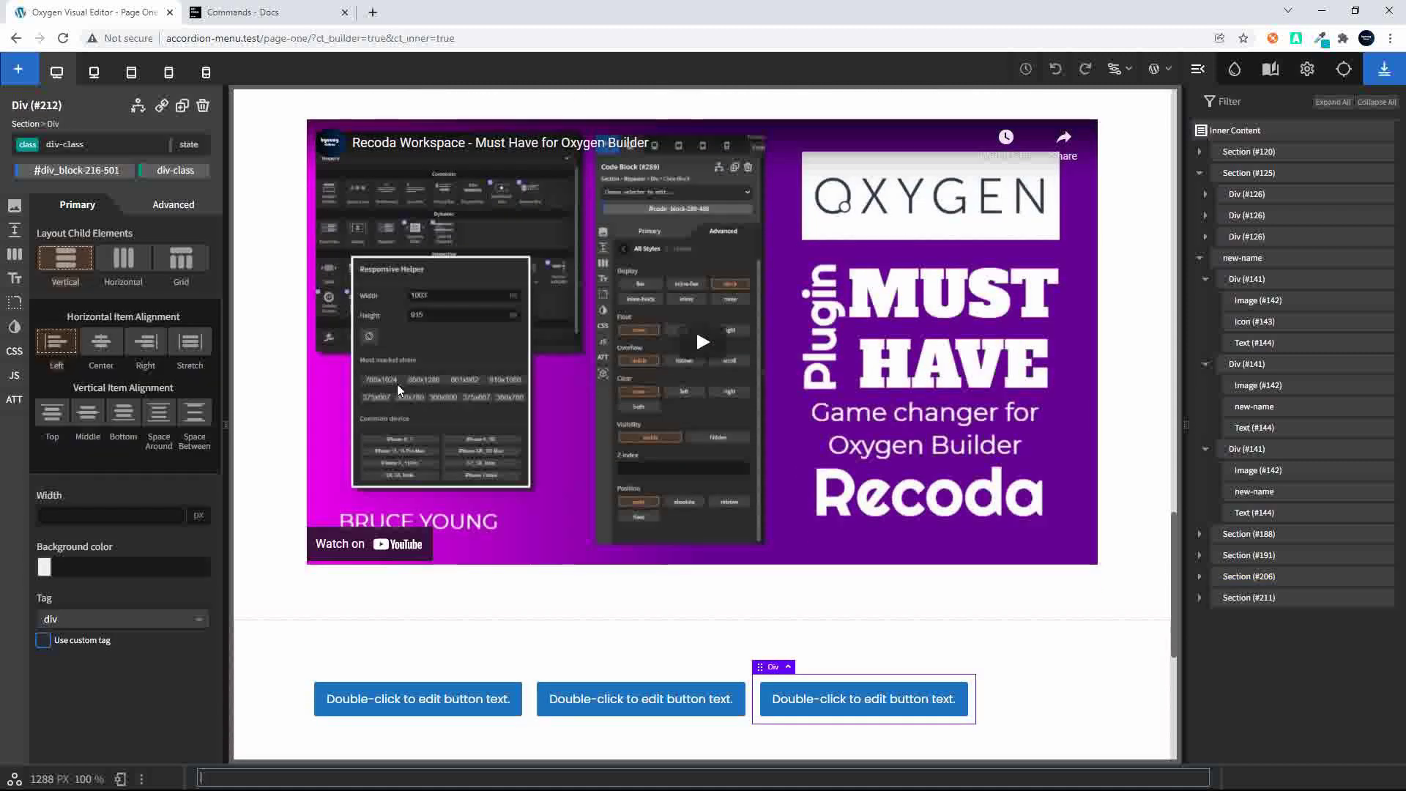
# Examine the new button section and its three nested divs, checking their classes and layout.
pyautogui.scroll(-3, 397, 384)
pyautogui.click(467, 444)
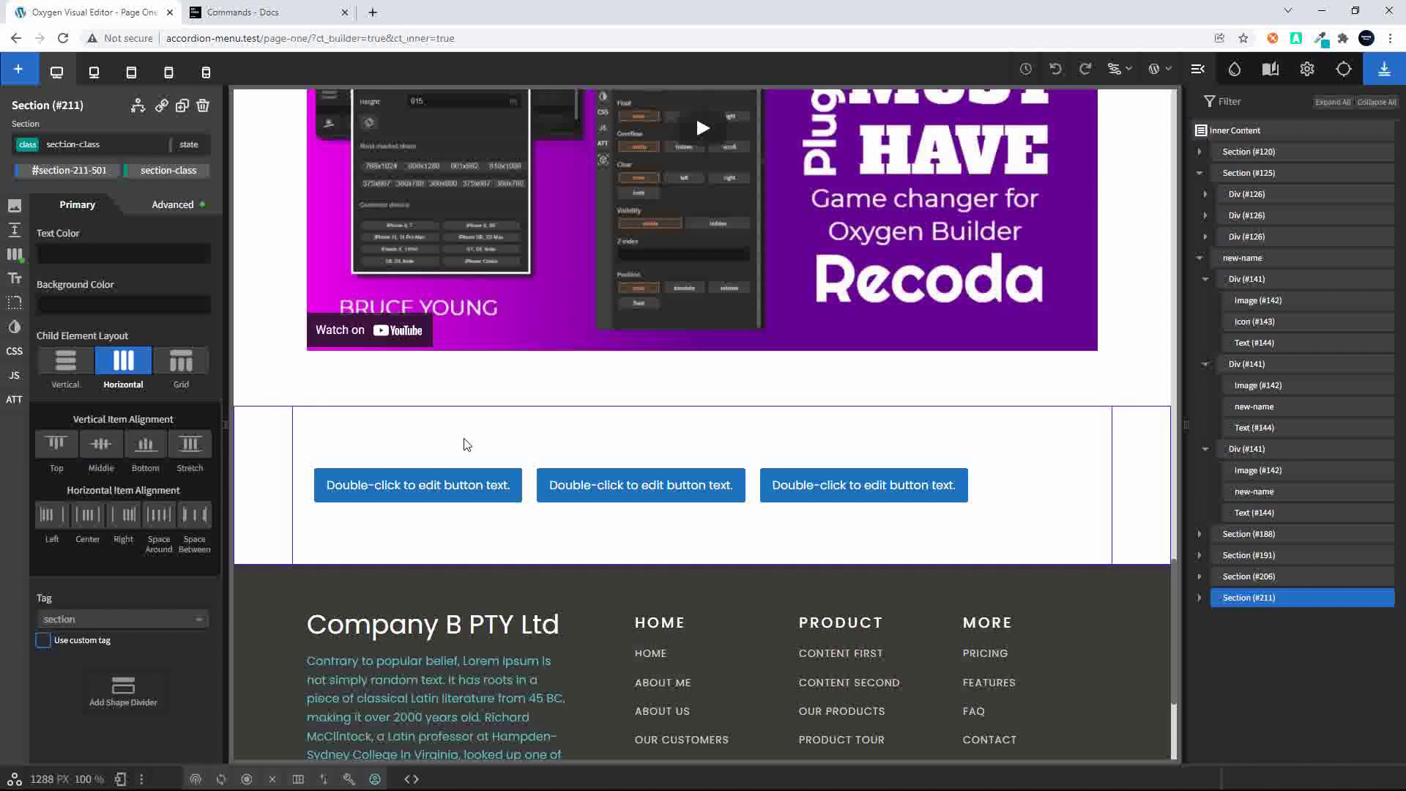
pyautogui.click(1238, 579)
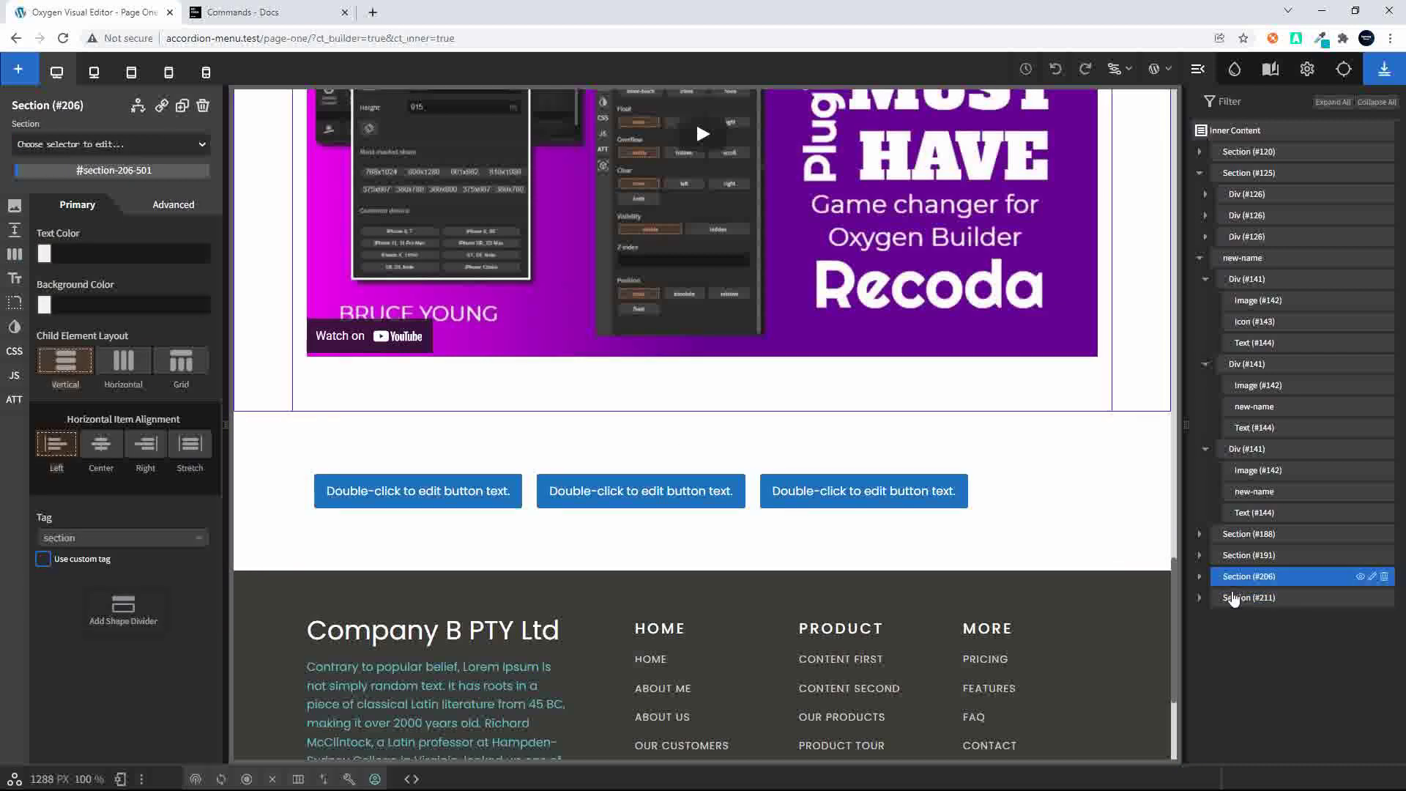
pyautogui.click(1235, 598)
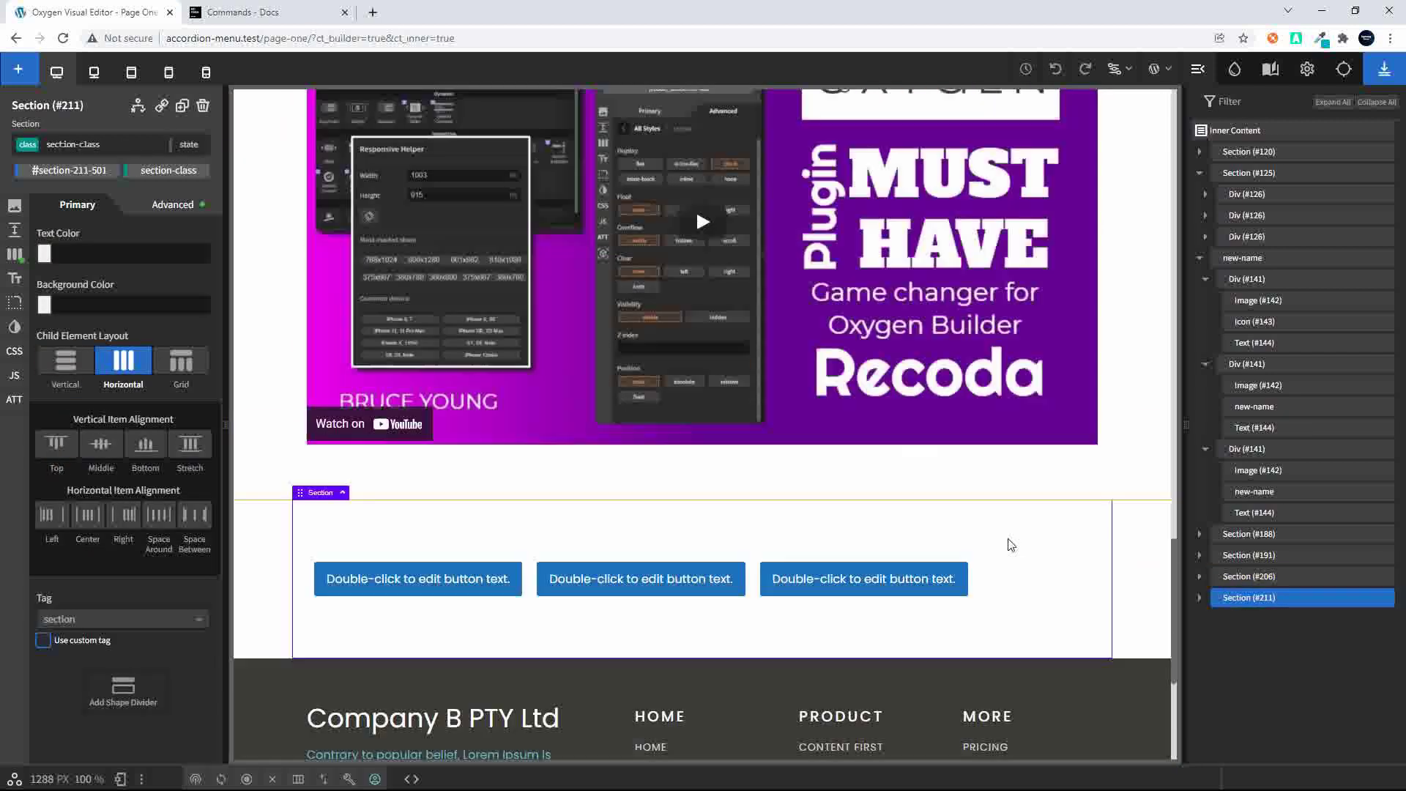
pyautogui.scroll(-3, 1040, 561)
pyautogui.click(1199, 597)
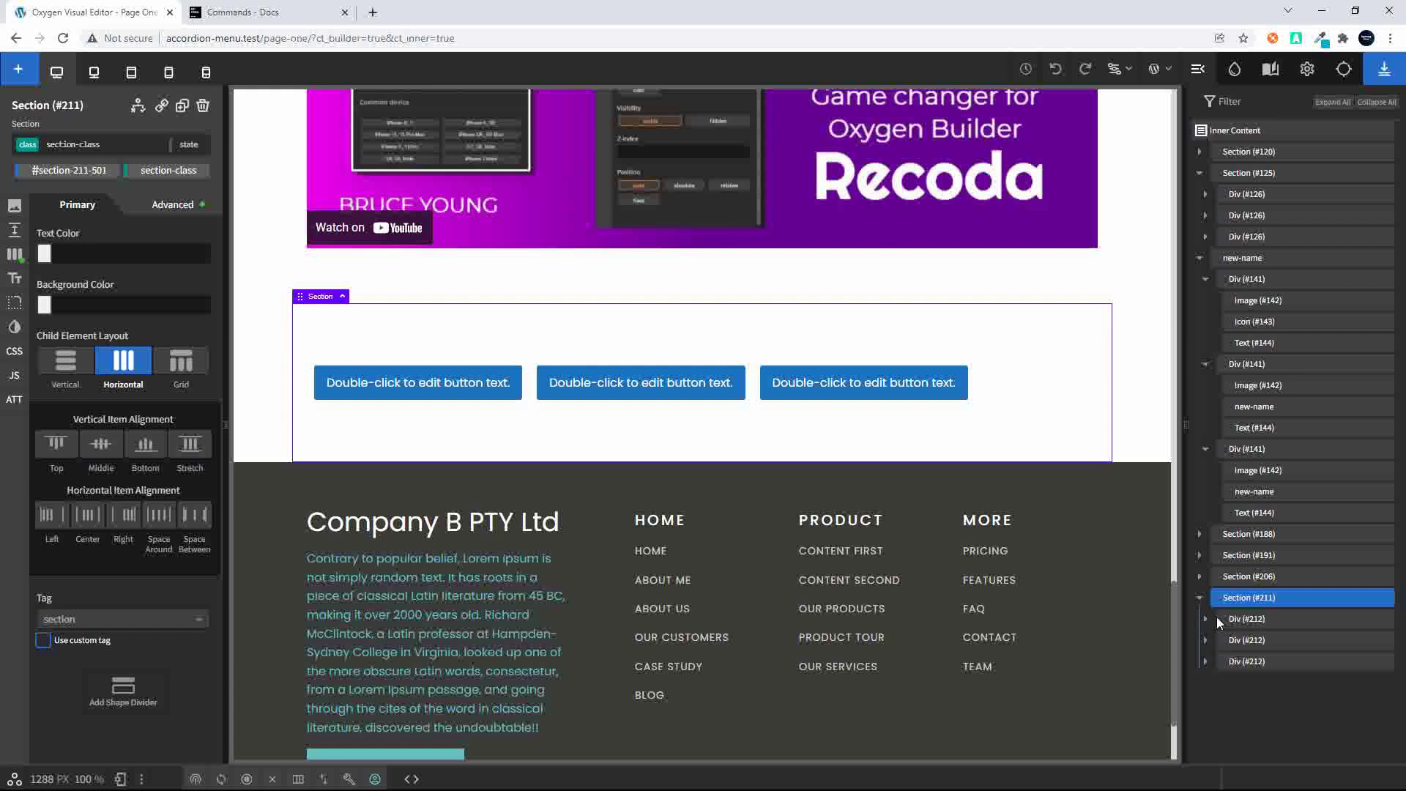
pyautogui.click(1236, 620)
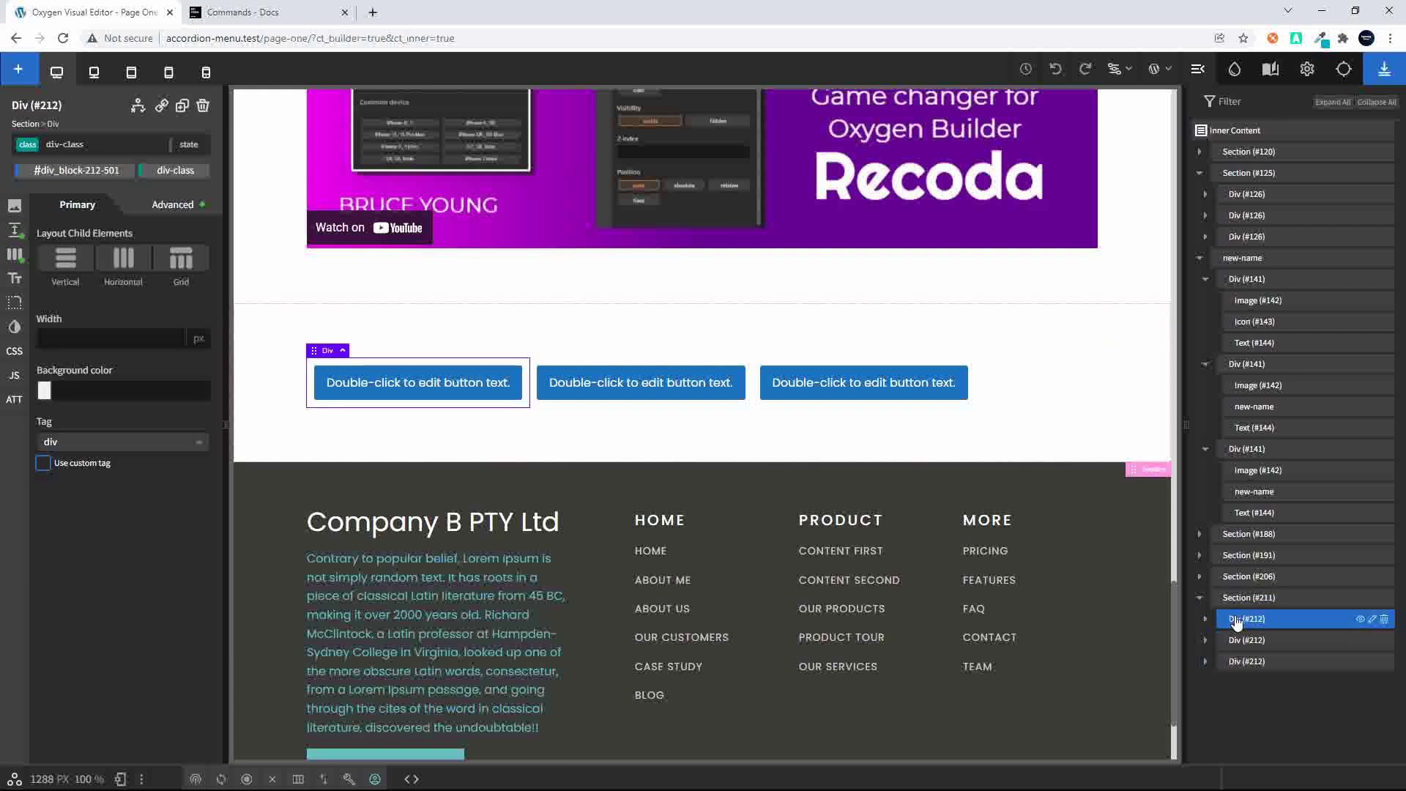
pyautogui.click(1246, 641)
pyautogui.click(1250, 663)
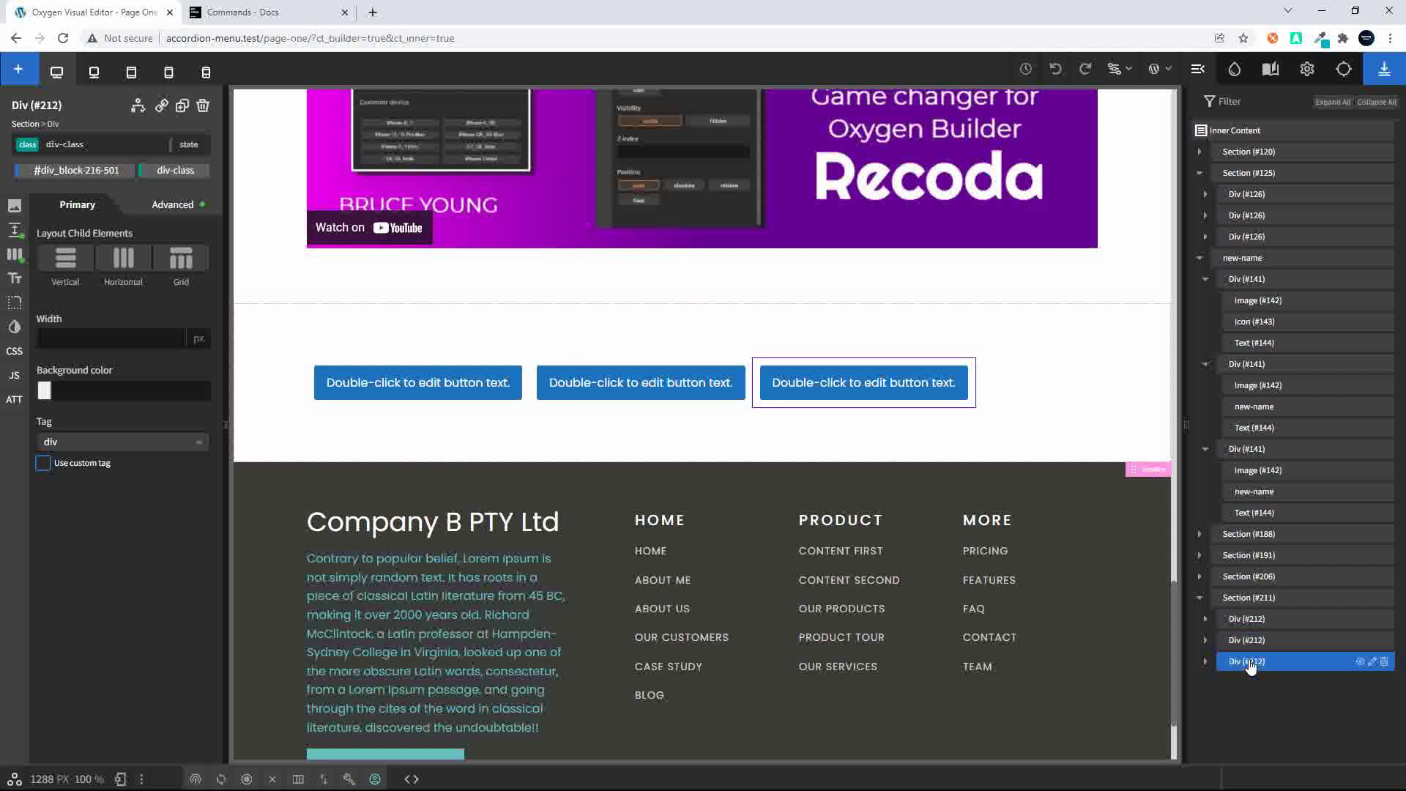
pyautogui.click(1247, 599)
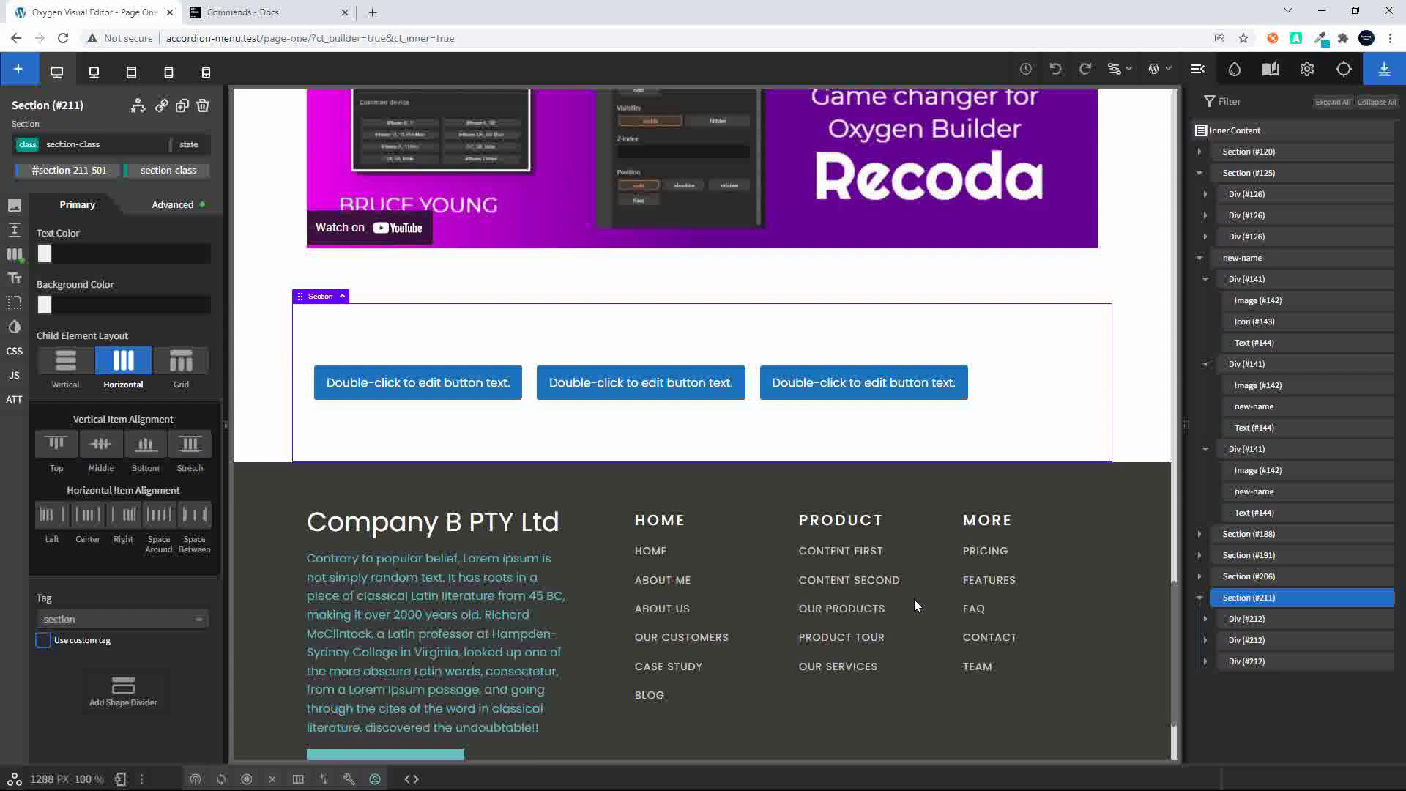
# Set the first button's text to "button text" with the {button text} command.
pyautogui.click(511, 379)
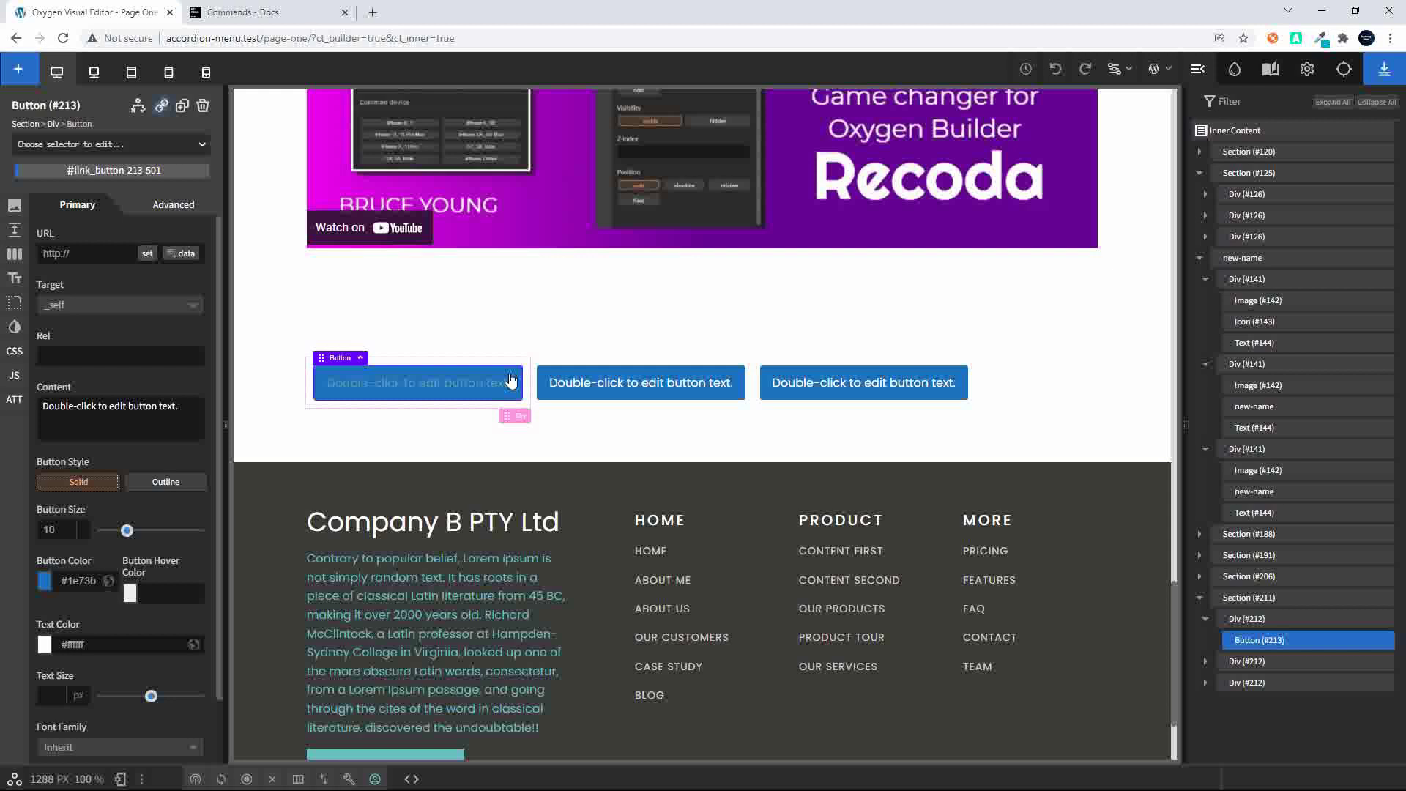
pyautogui.hotkey('ctrl', 'space')
pyautogui.write('{}')
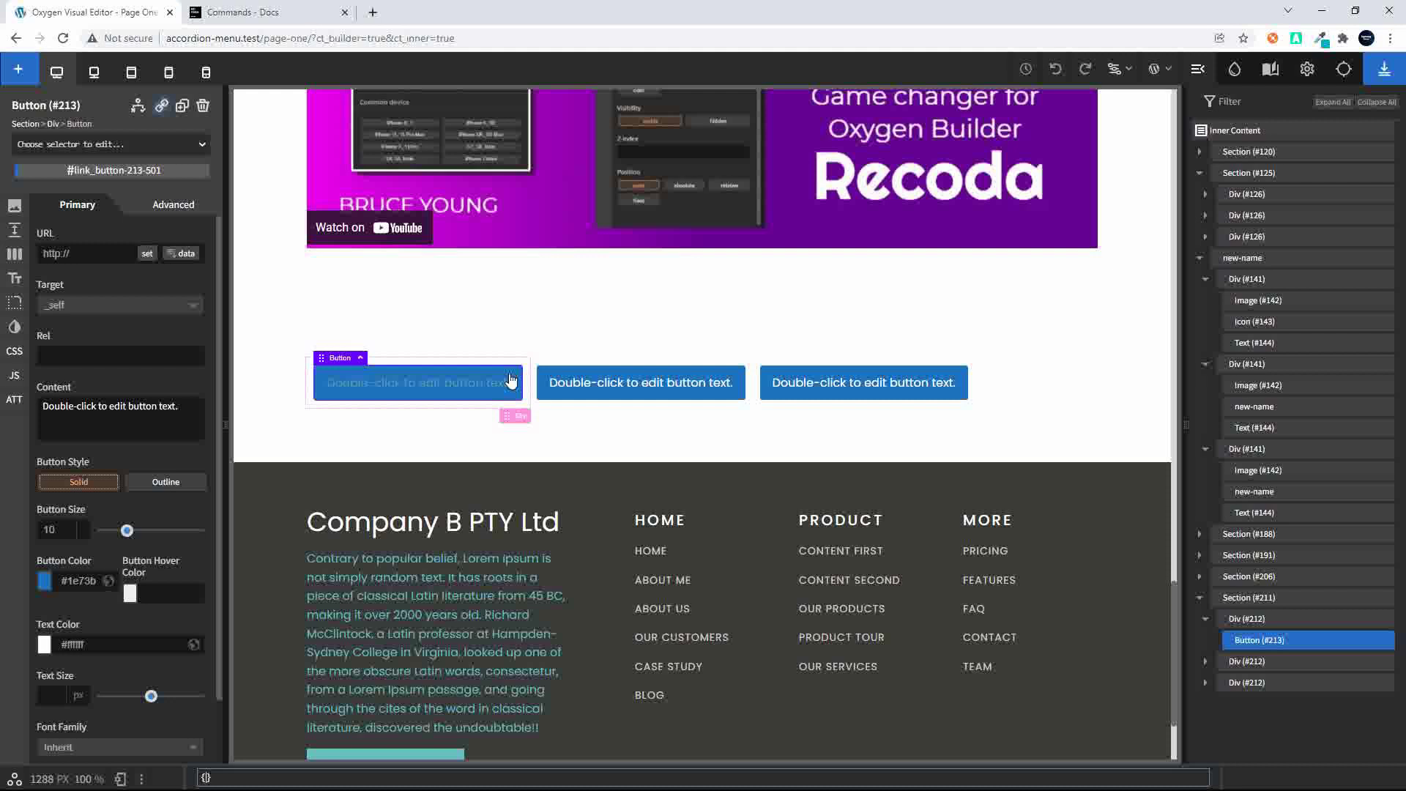
pyautogui.write('button text')
pyautogui.click(603, 386)
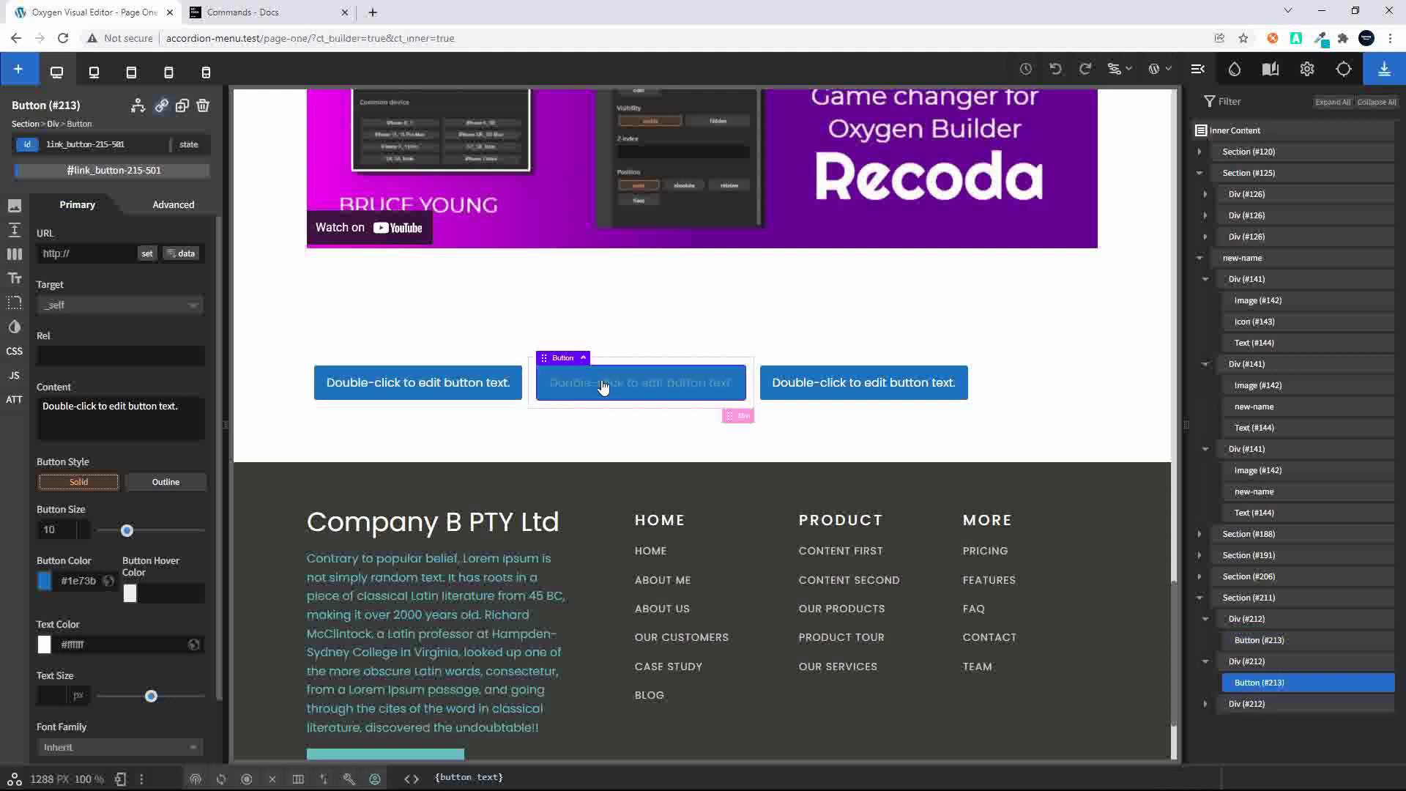
pyautogui.click(432, 388)
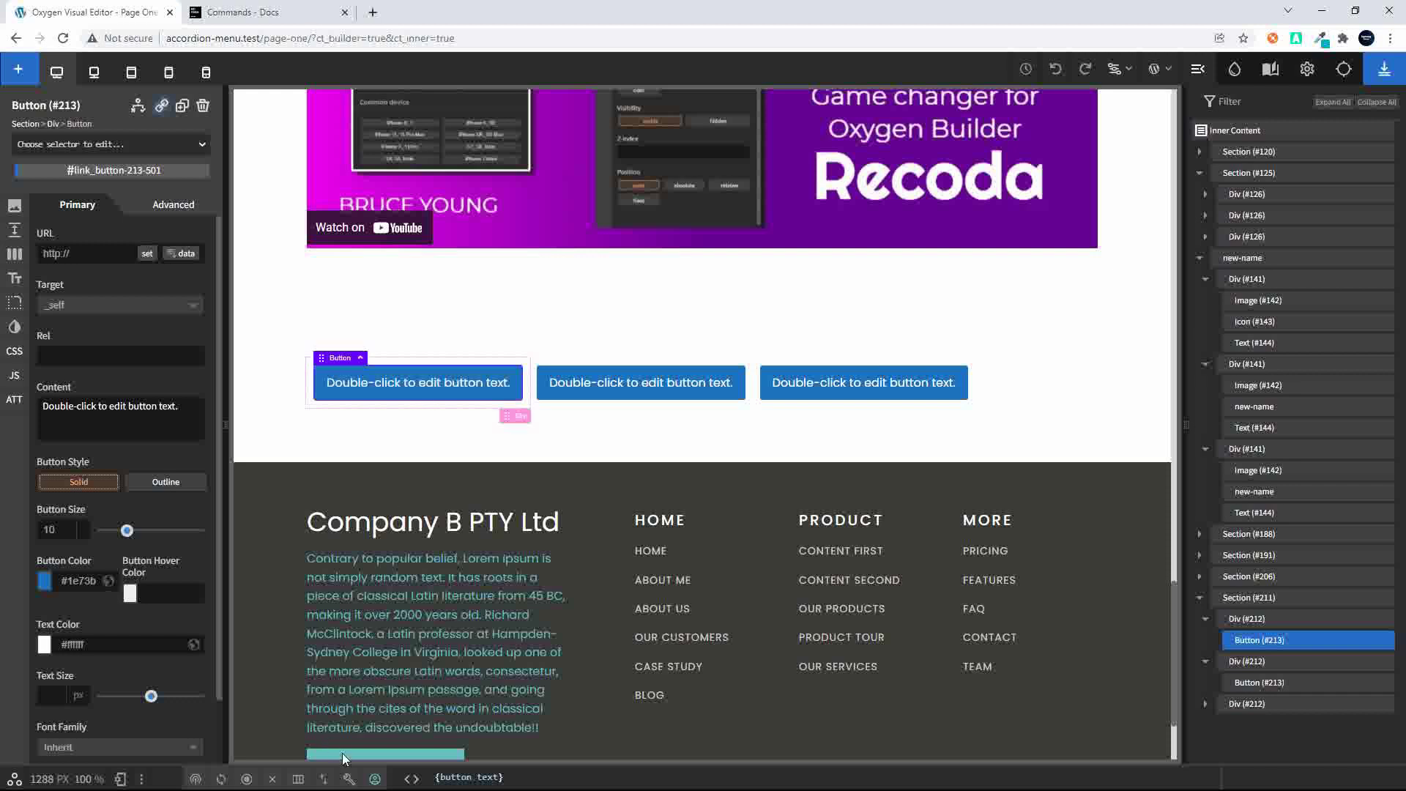
pyautogui.hotkey('ctrl', 'k')
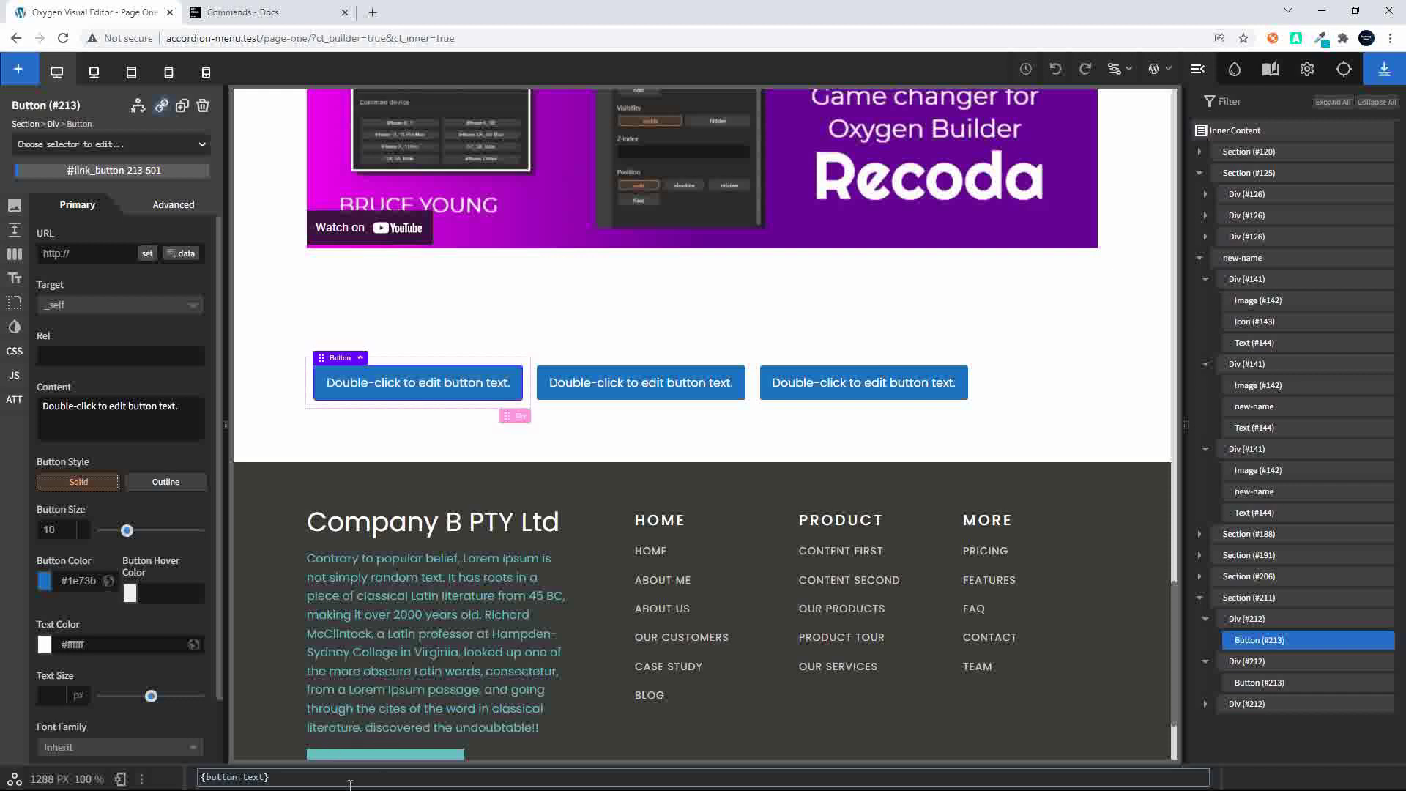
pyautogui.hotkey('ctrl', 'a')
pyautogui.press('BackSpace')
# Set the second button's text to "new text" with the {new text} command.
pyautogui.click(499, 384)
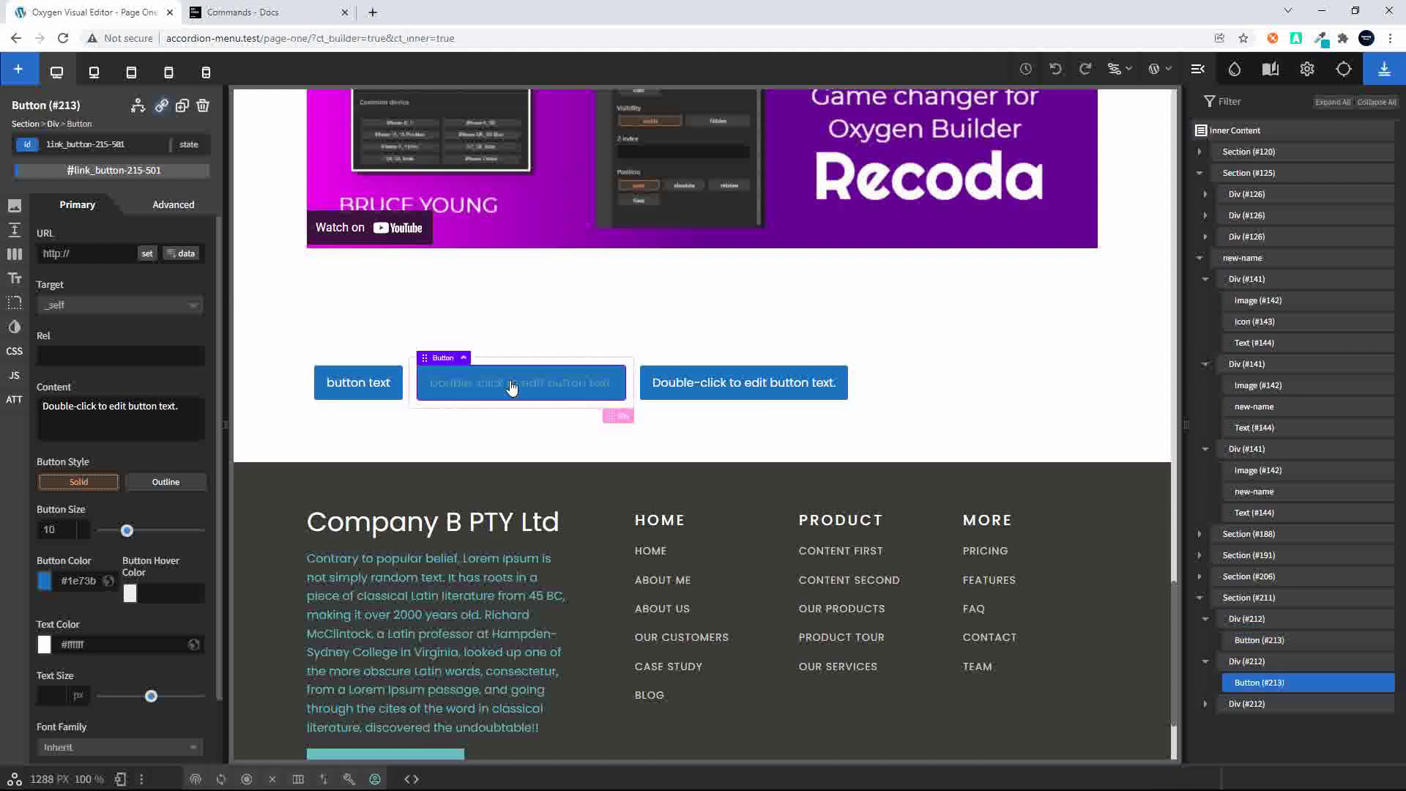
pyautogui.hotkey('ctrl', 'k')
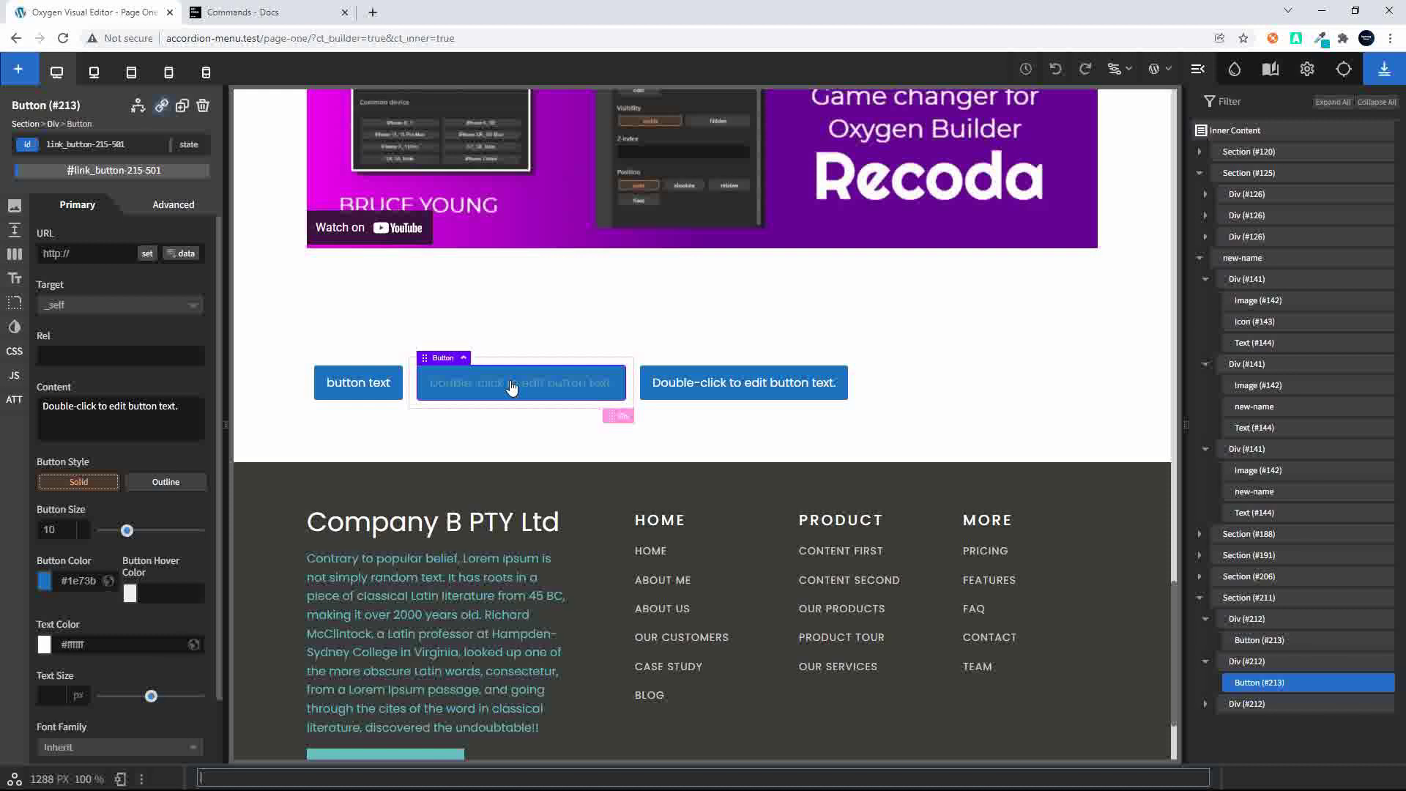
pyautogui.write('{}')
pyautogui.write('new tex')
pyautogui.write('t')
pyautogui.press('Return')
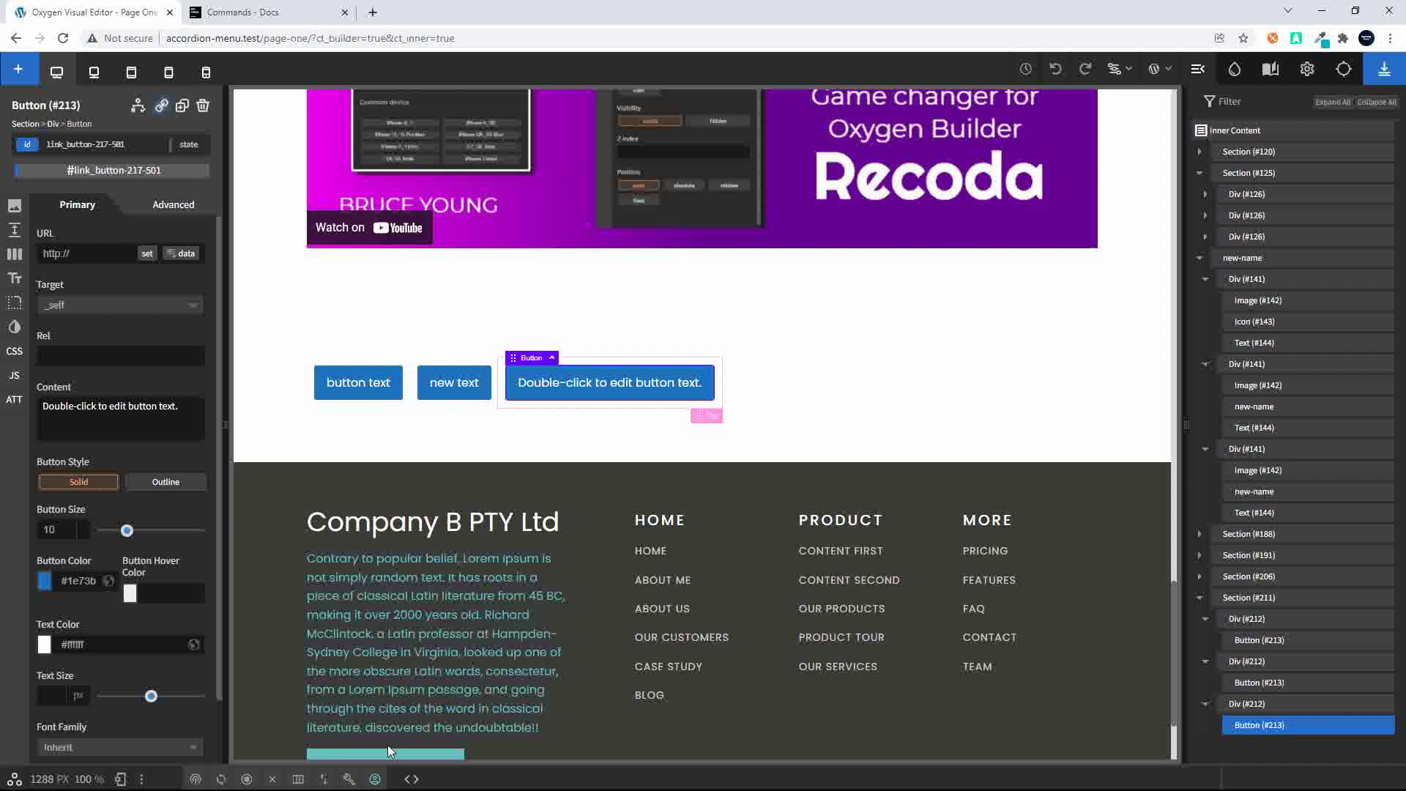
# Set the third button's text to "another text" with the {another text} command.
pyautogui.hotkey('ctrl', 'space')
pyautogui.write('{}')
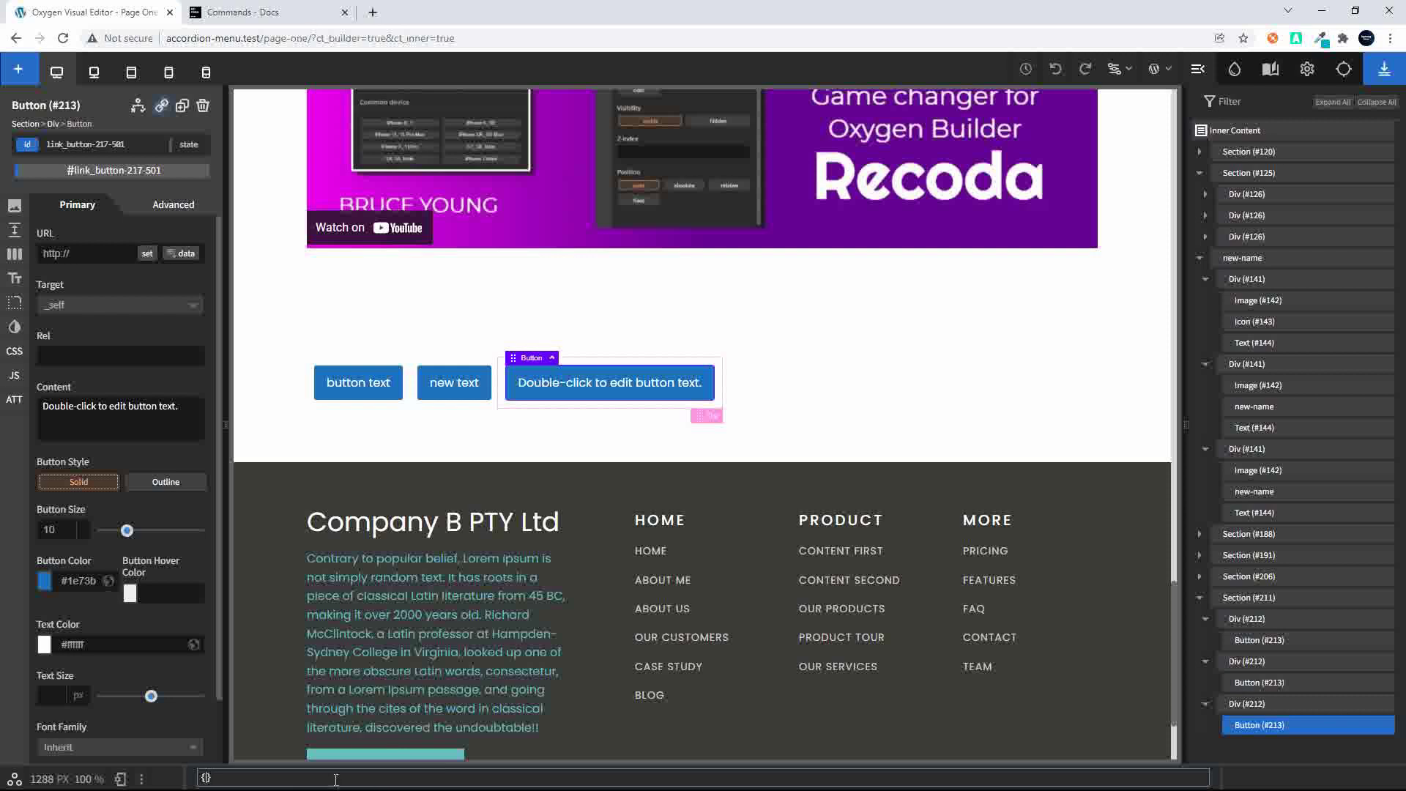
pyautogui.write('another text')
pyautogui.press('Return')
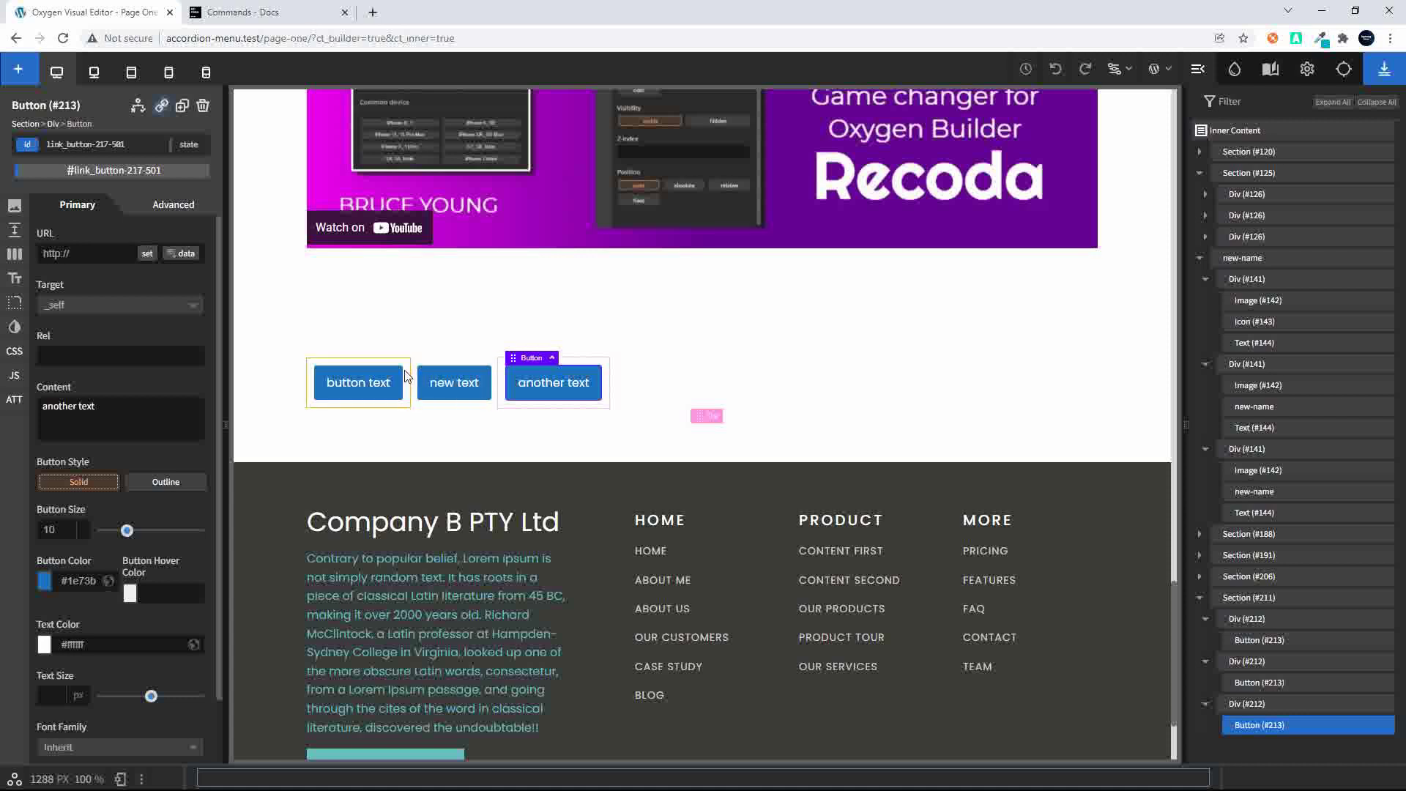
# Set the width of the button divs' shared div-class to 33.33 %.
pyautogui.click(1257, 708)
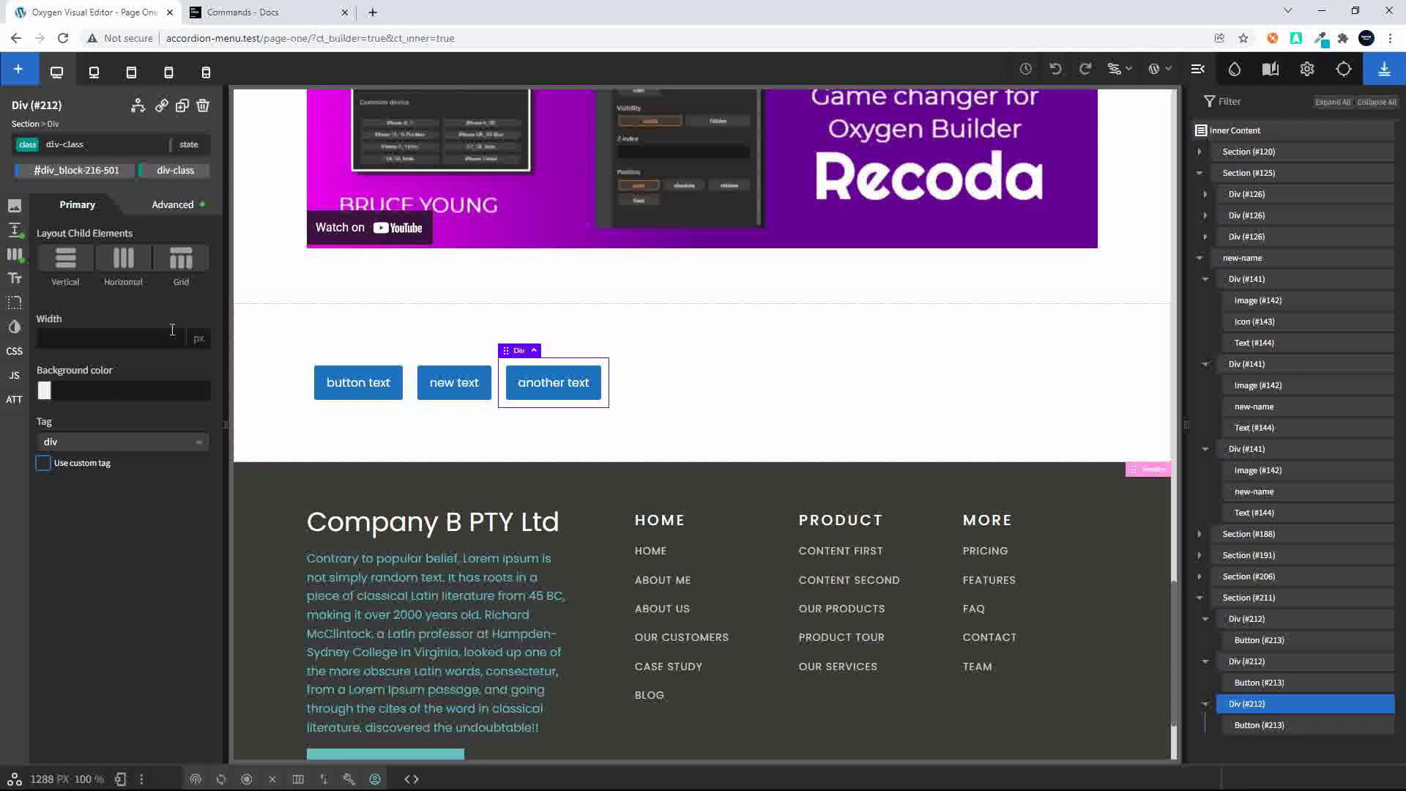
pyautogui.click(14, 232)
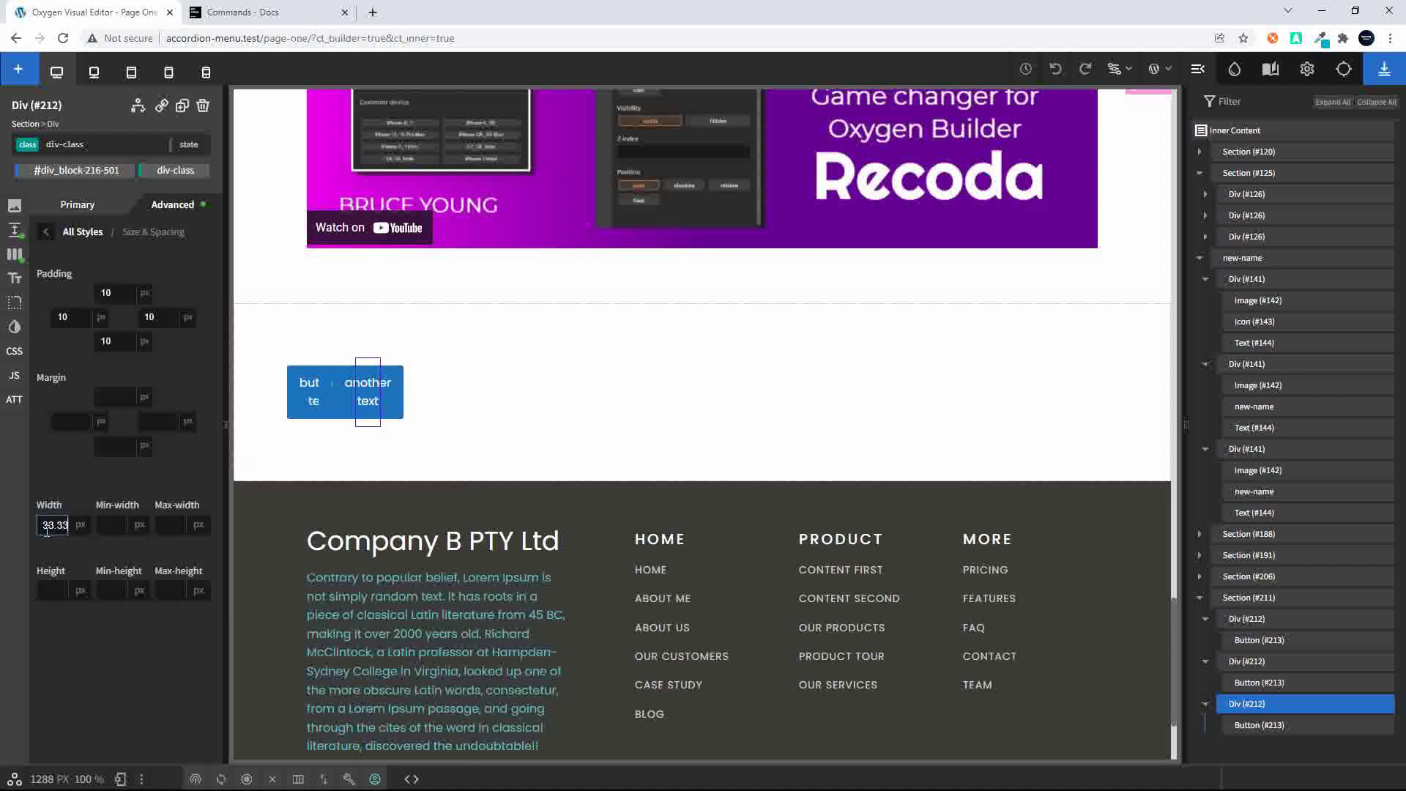
pyautogui.click(80, 525)
pyautogui.click(85, 520)
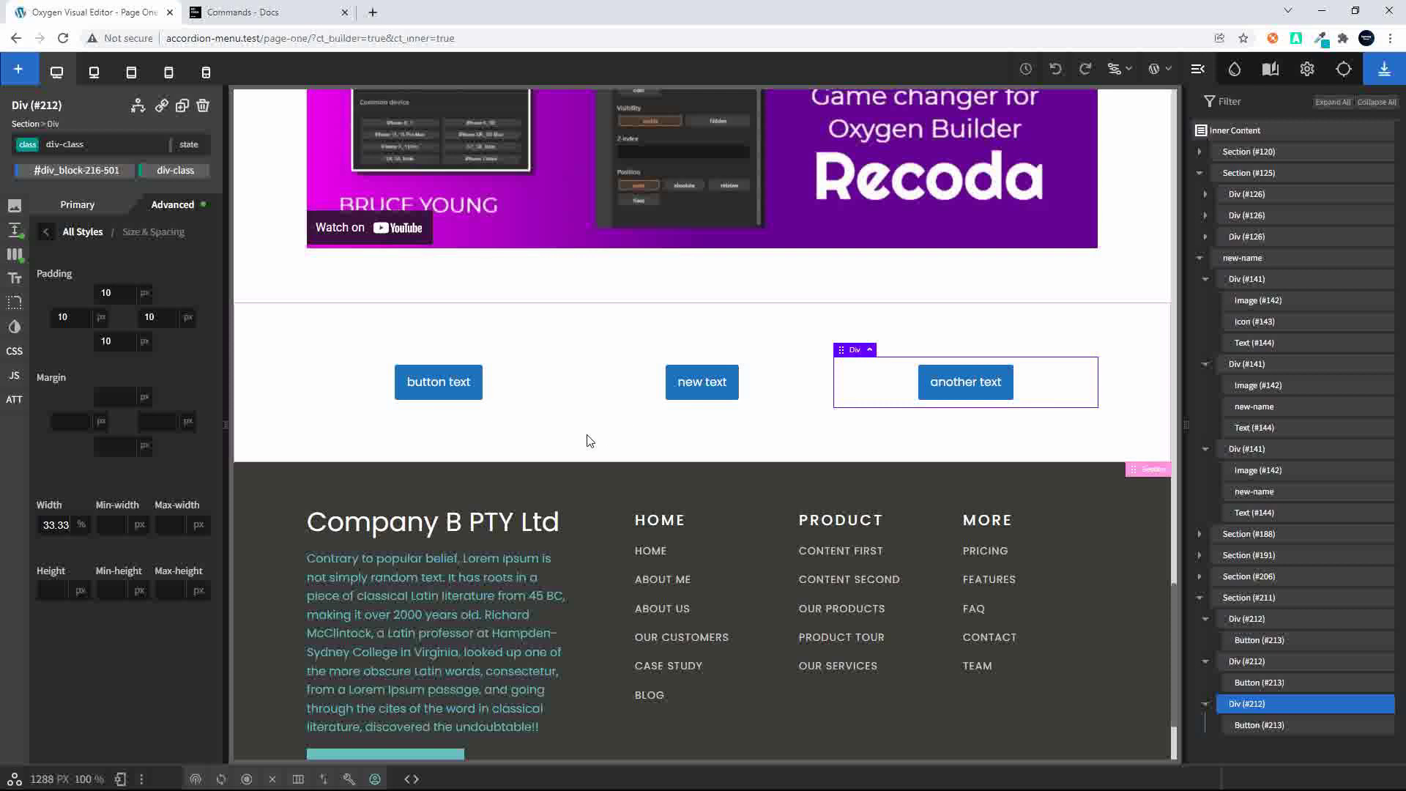
# Review the page's image, icon box and video sections, ending with the three-button section selected.
pyautogui.scroll(10, 592, 441)
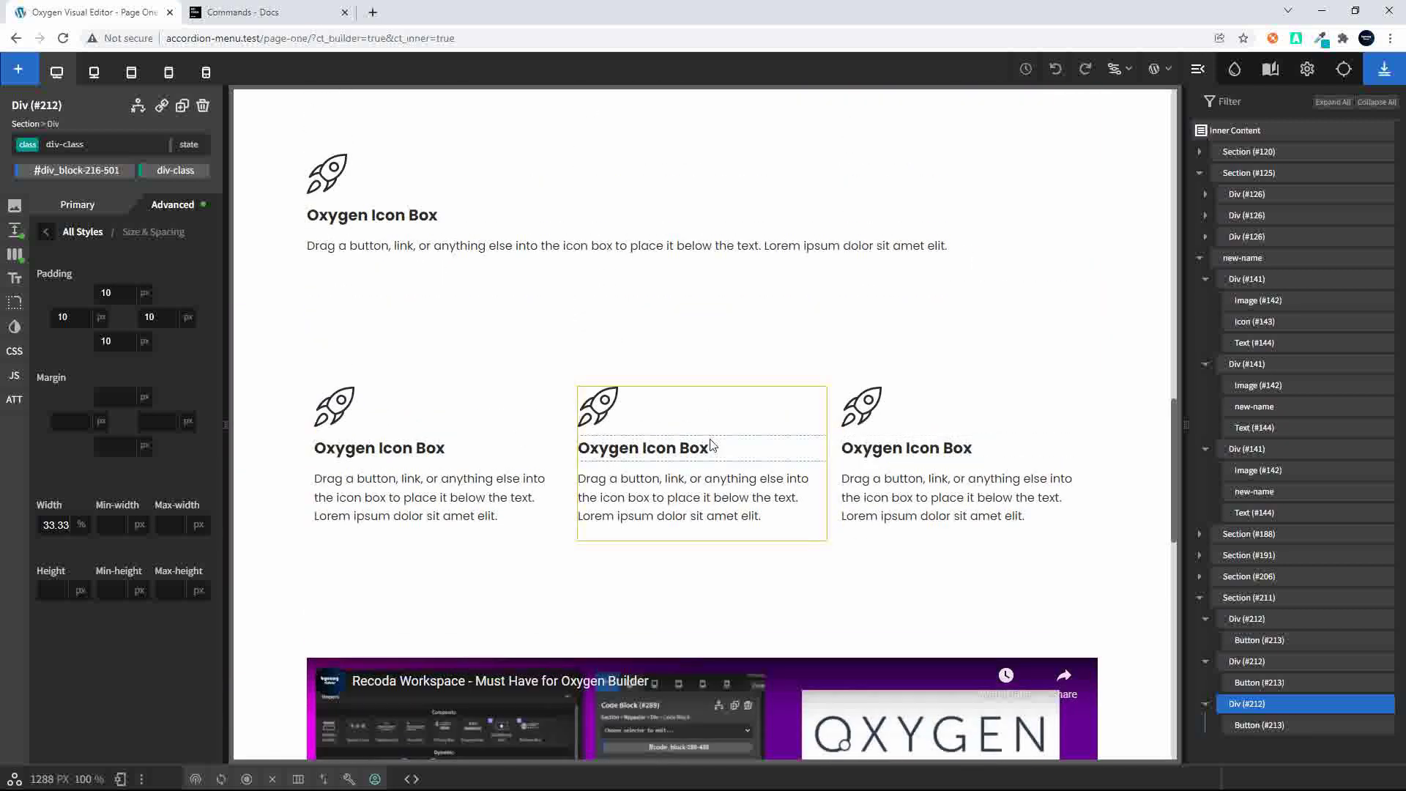
pyautogui.scroll(8, 991, 445)
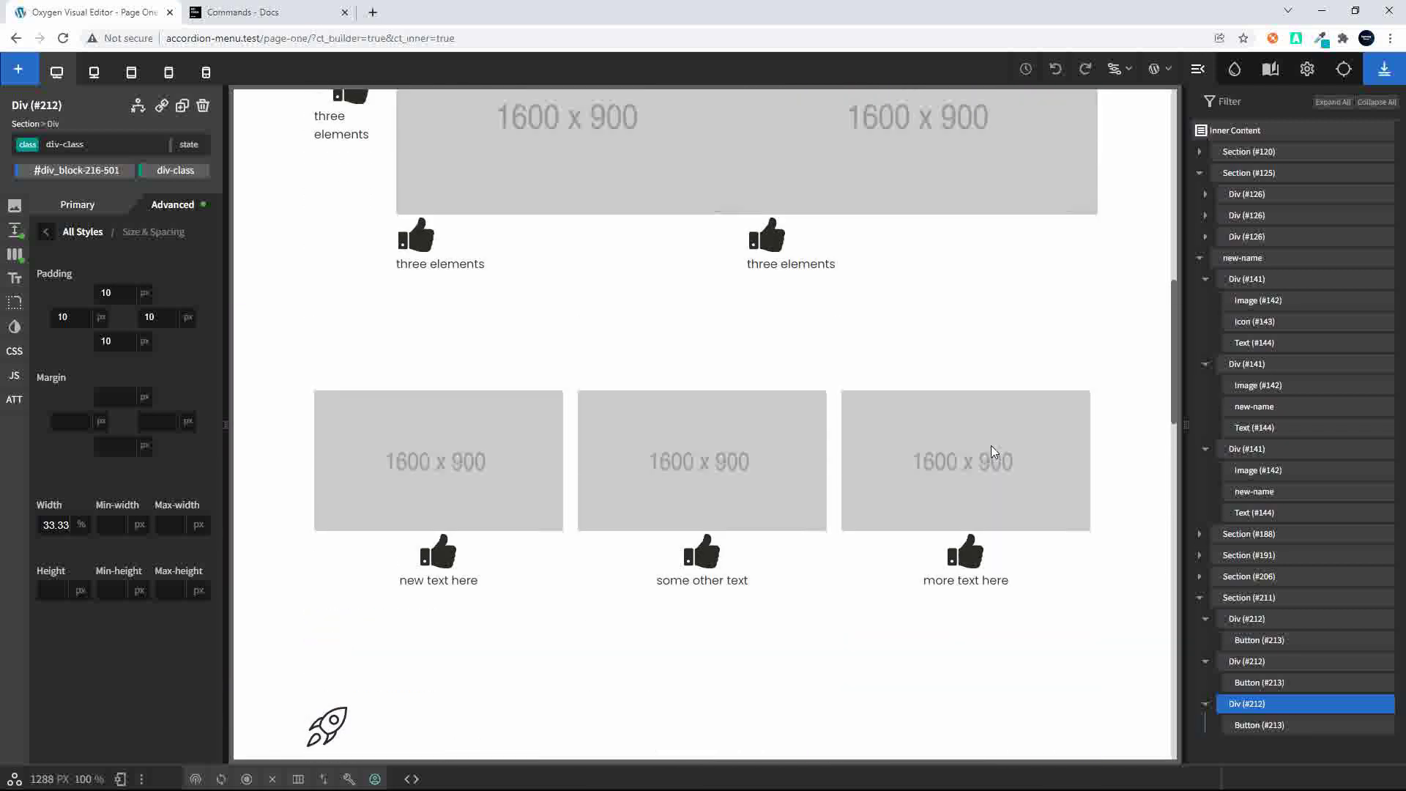
pyautogui.scroll(-8, 869, 493)
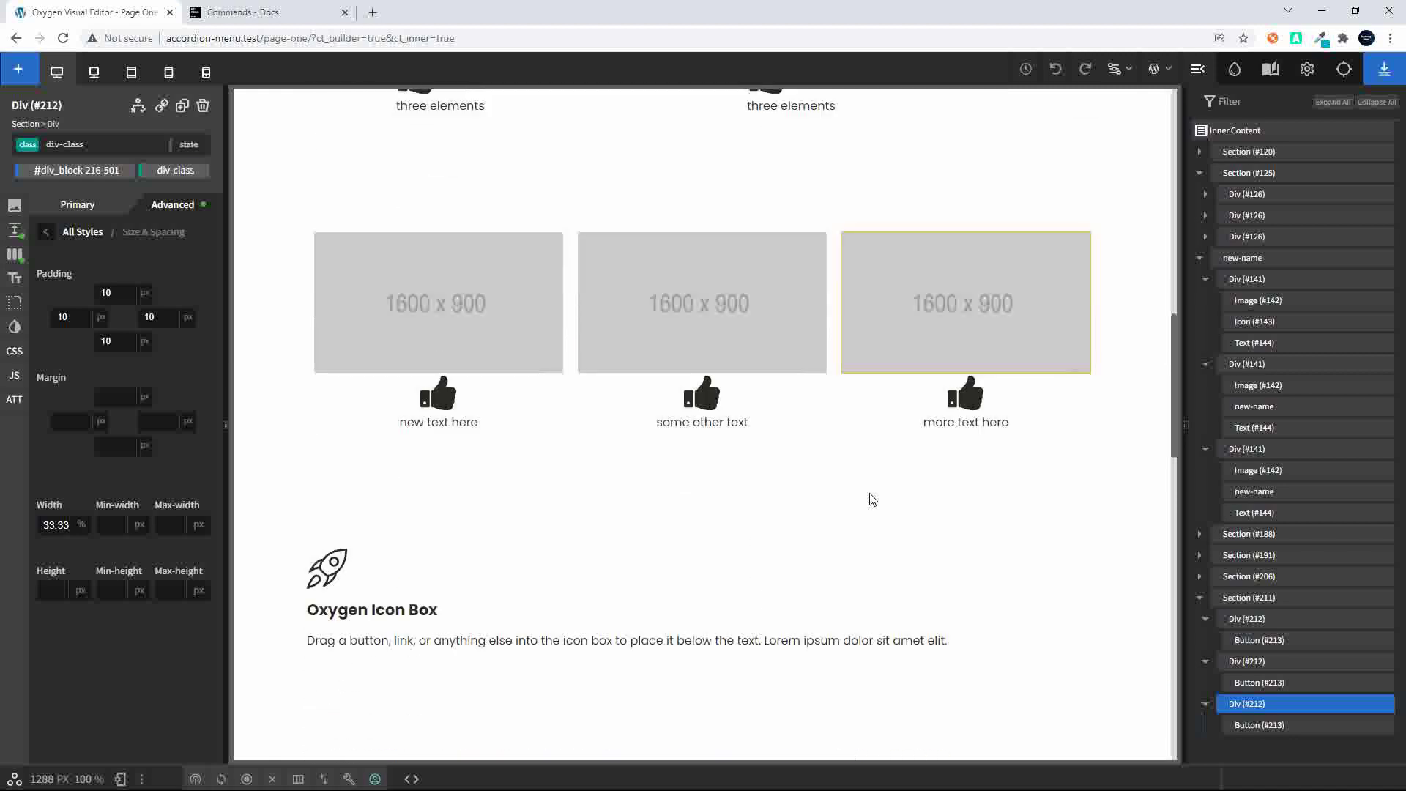
pyautogui.scroll(10, 871, 498)
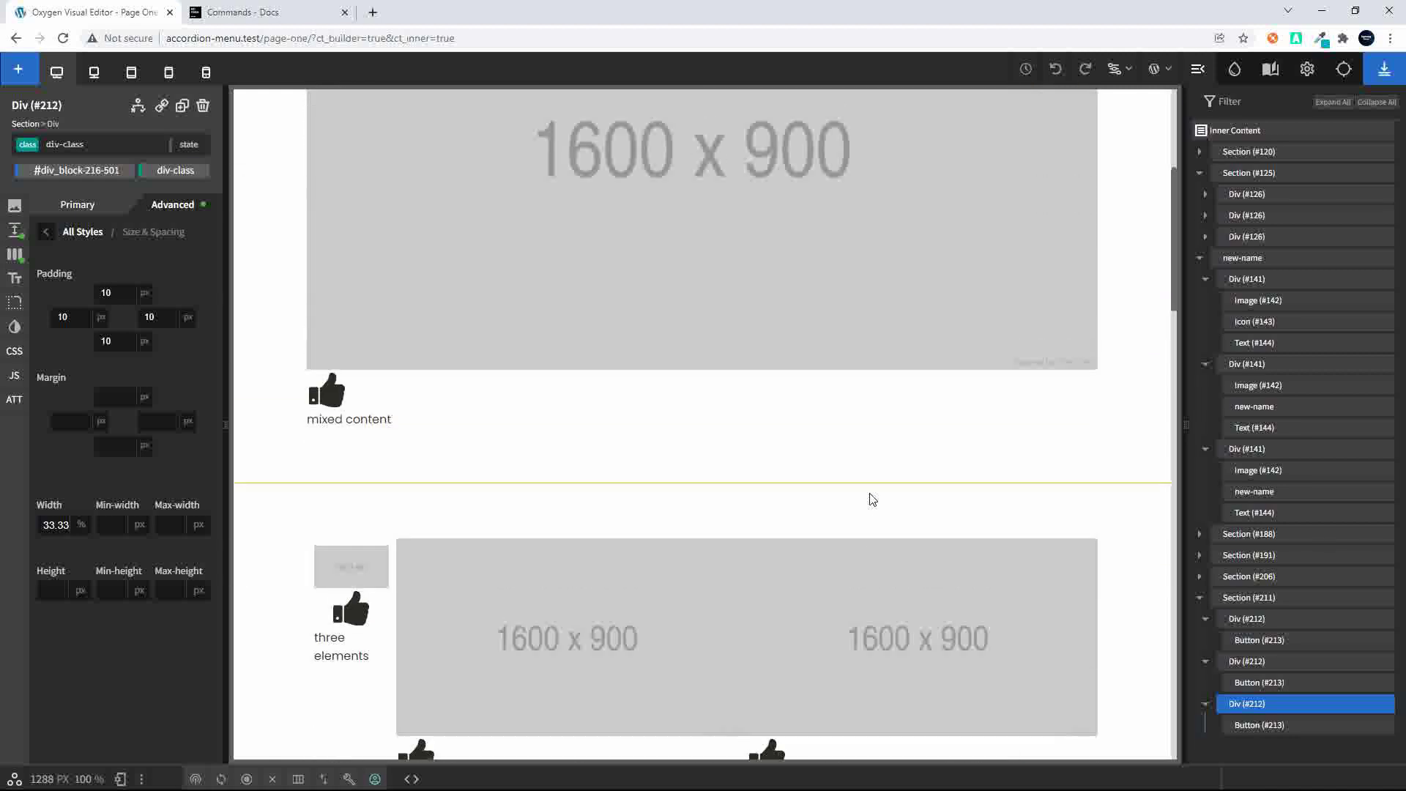
pyautogui.scroll(-20, 872, 499)
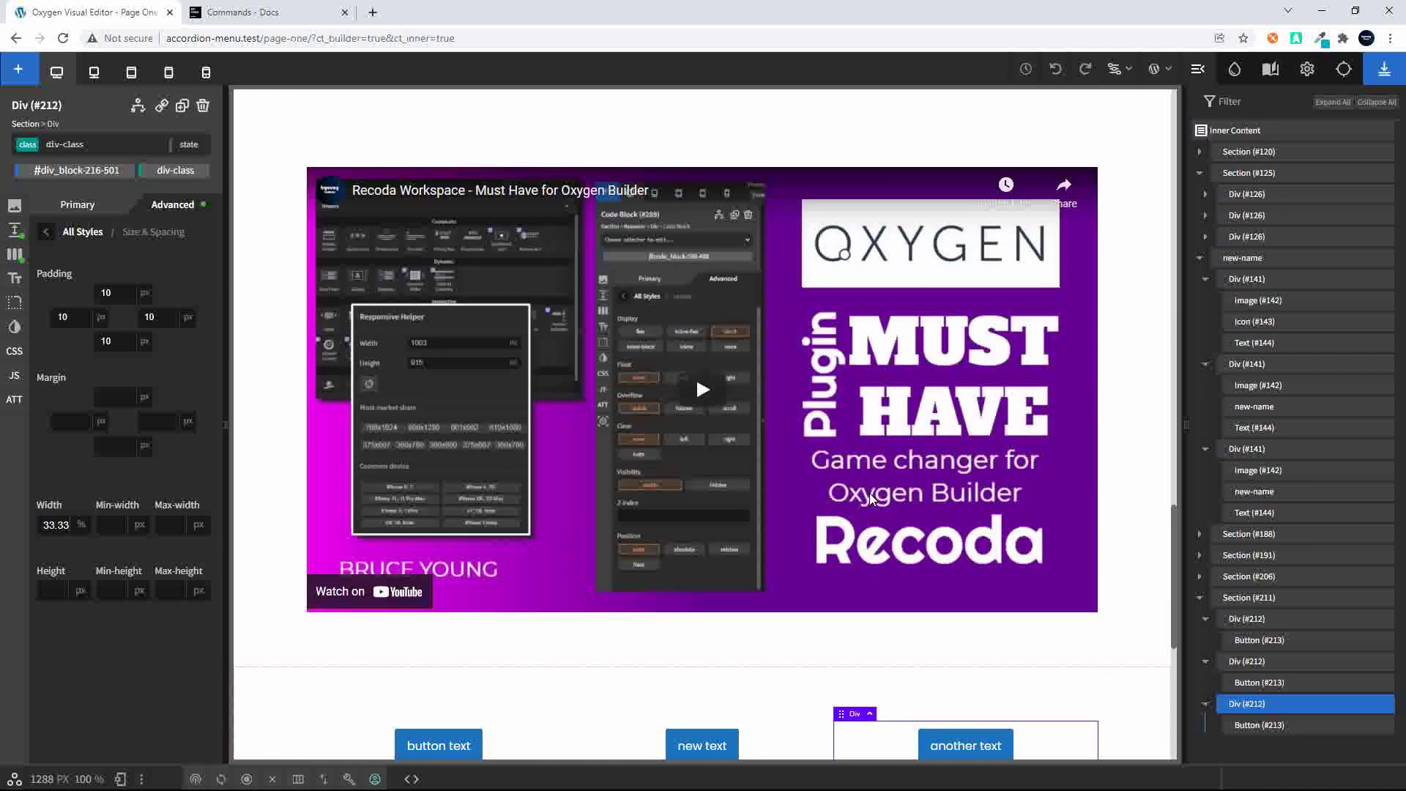
pyautogui.scroll(4, 868, 494)
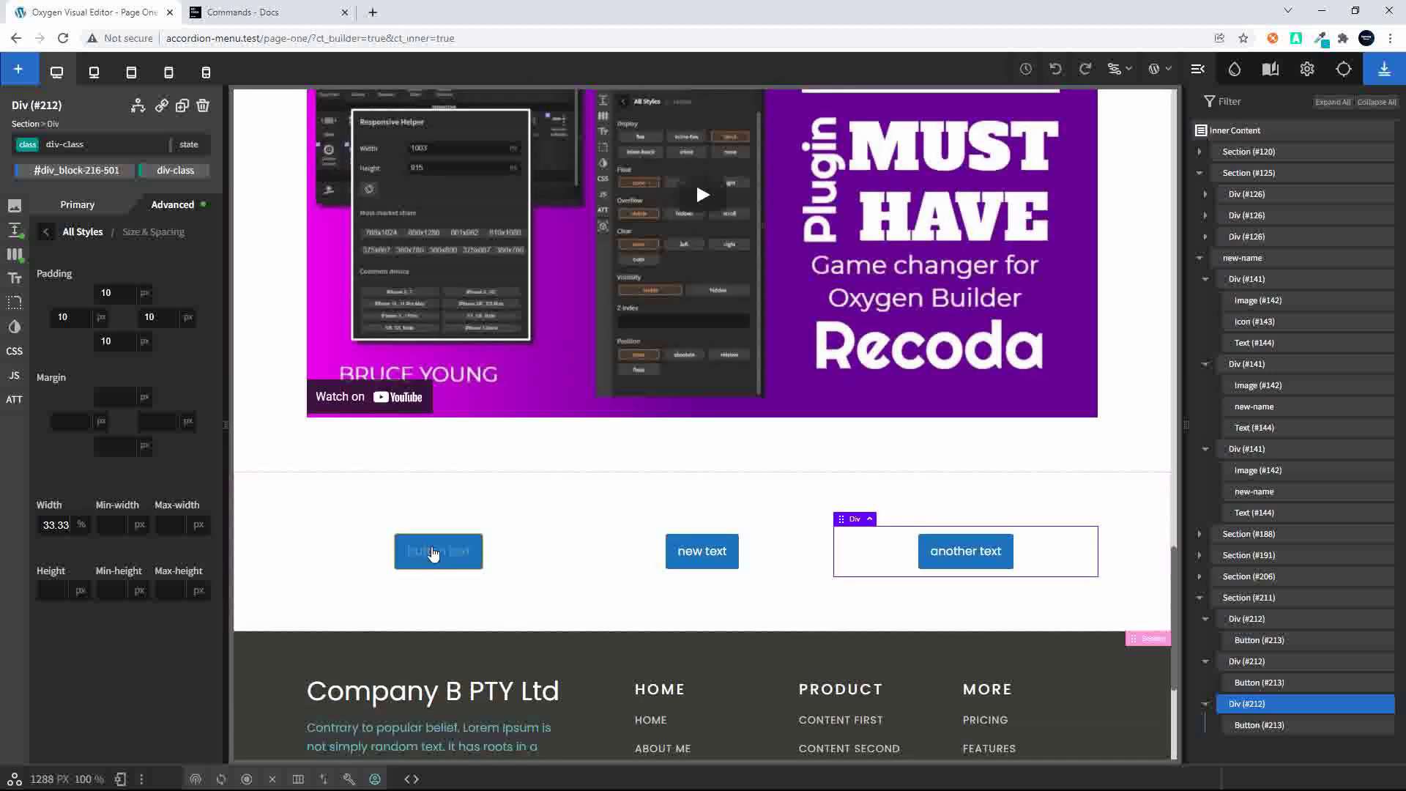
pyautogui.click(1133, 510)
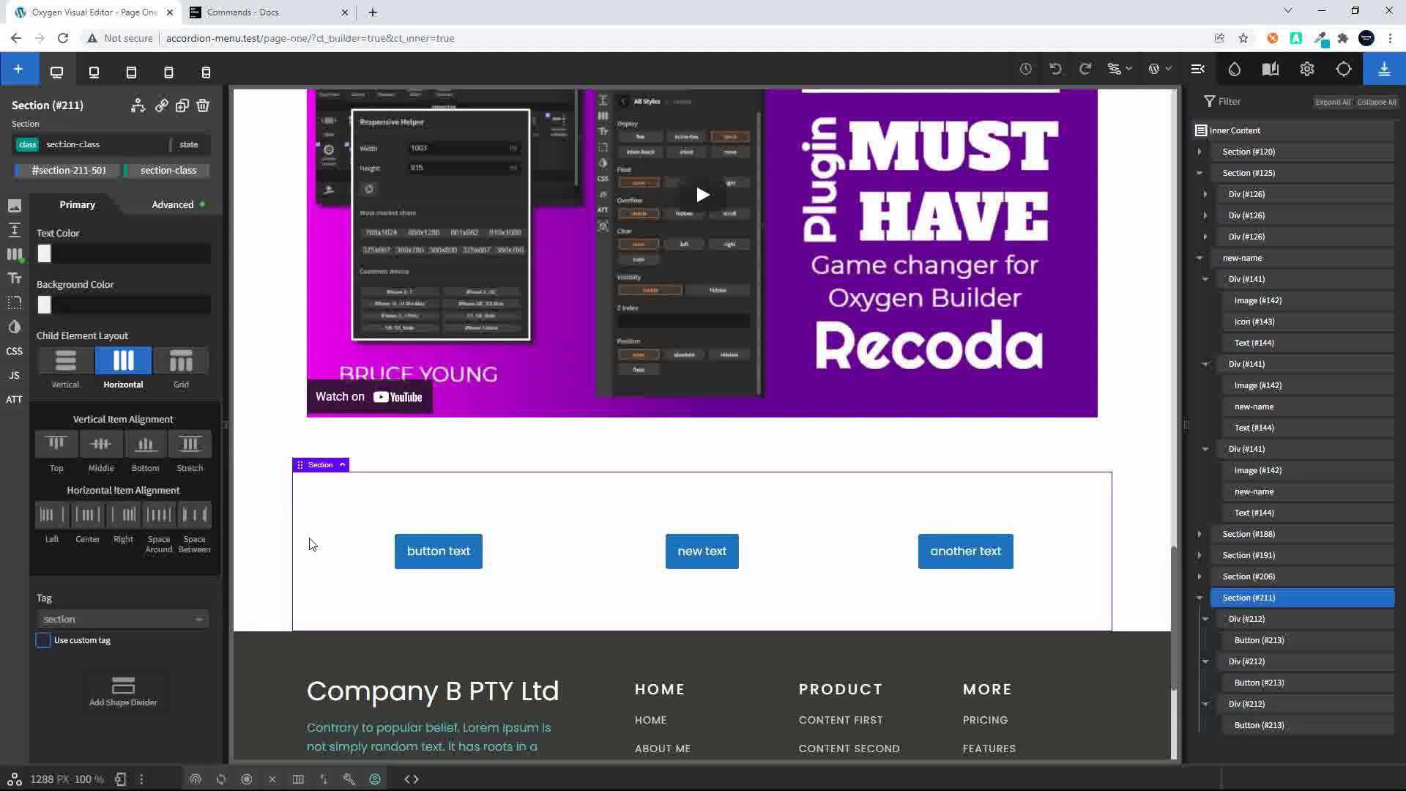